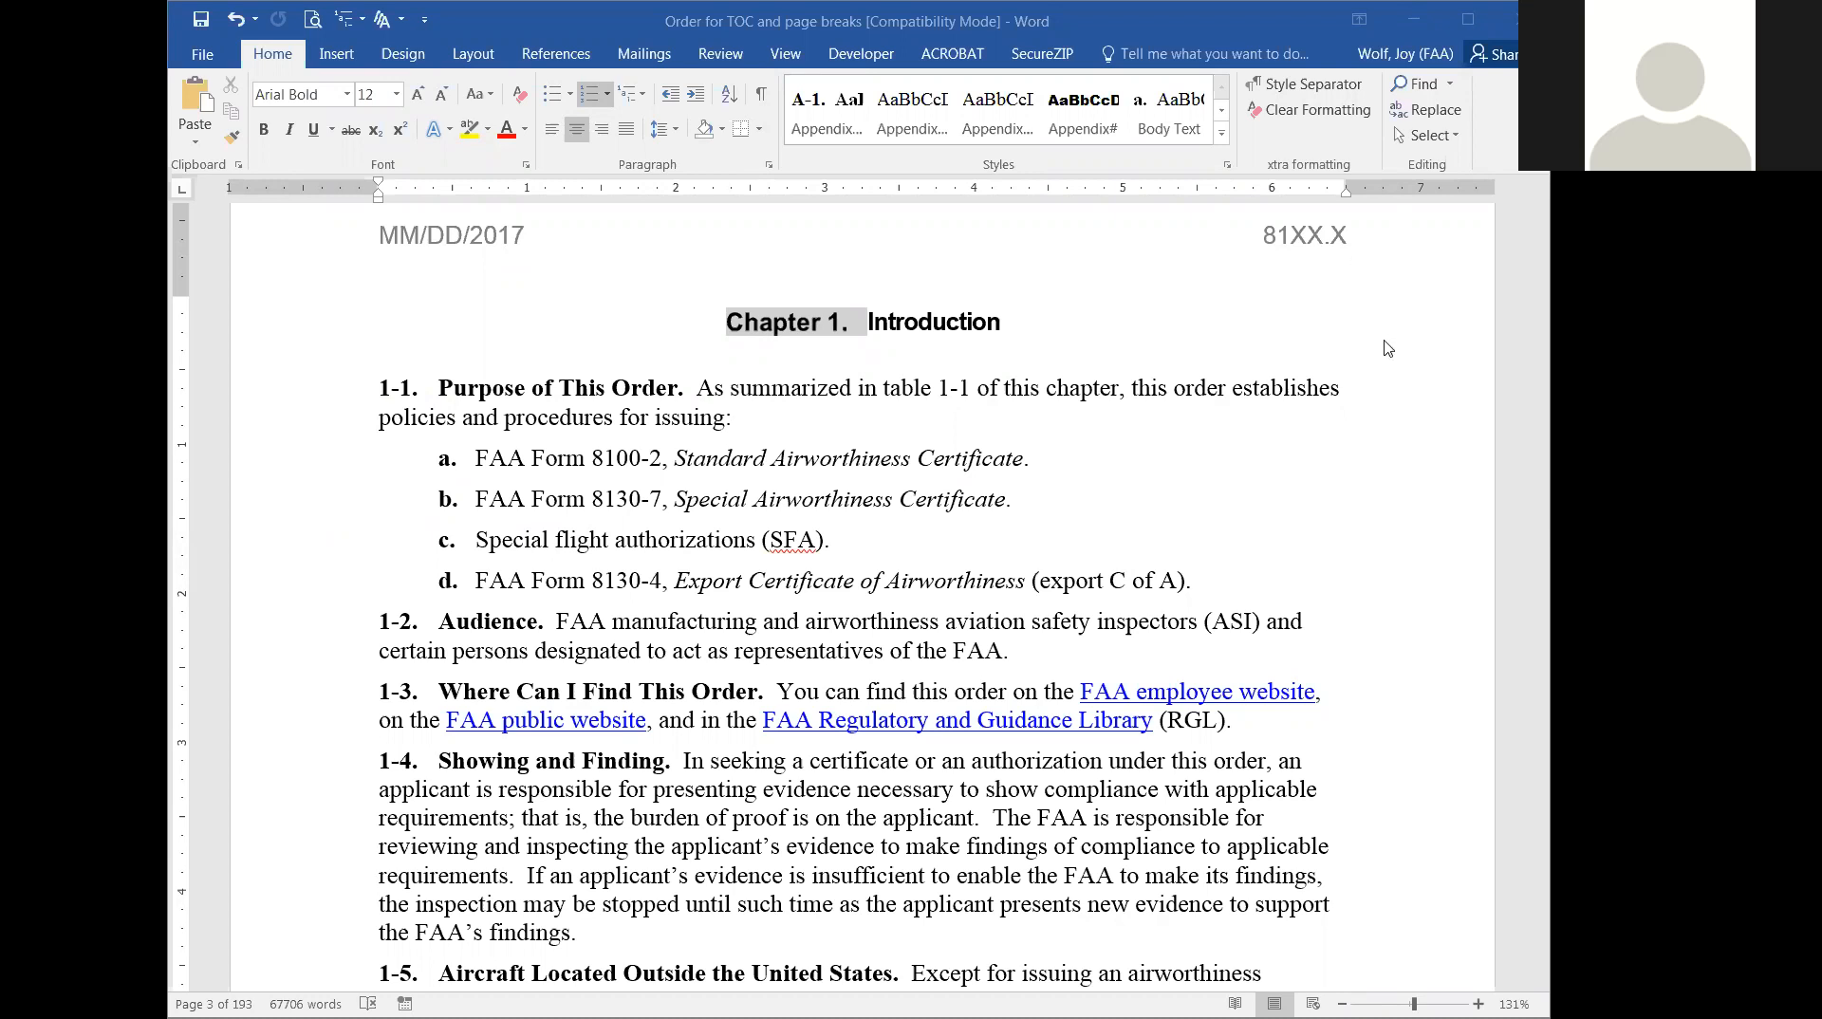
Go to the empty Table of Contents page and place the cursor below its Paragraph and Page headings.
{"action": "scroll", "coordinate": [1386, 347], "scroll_direction": "up", "scroll_amount": 5}
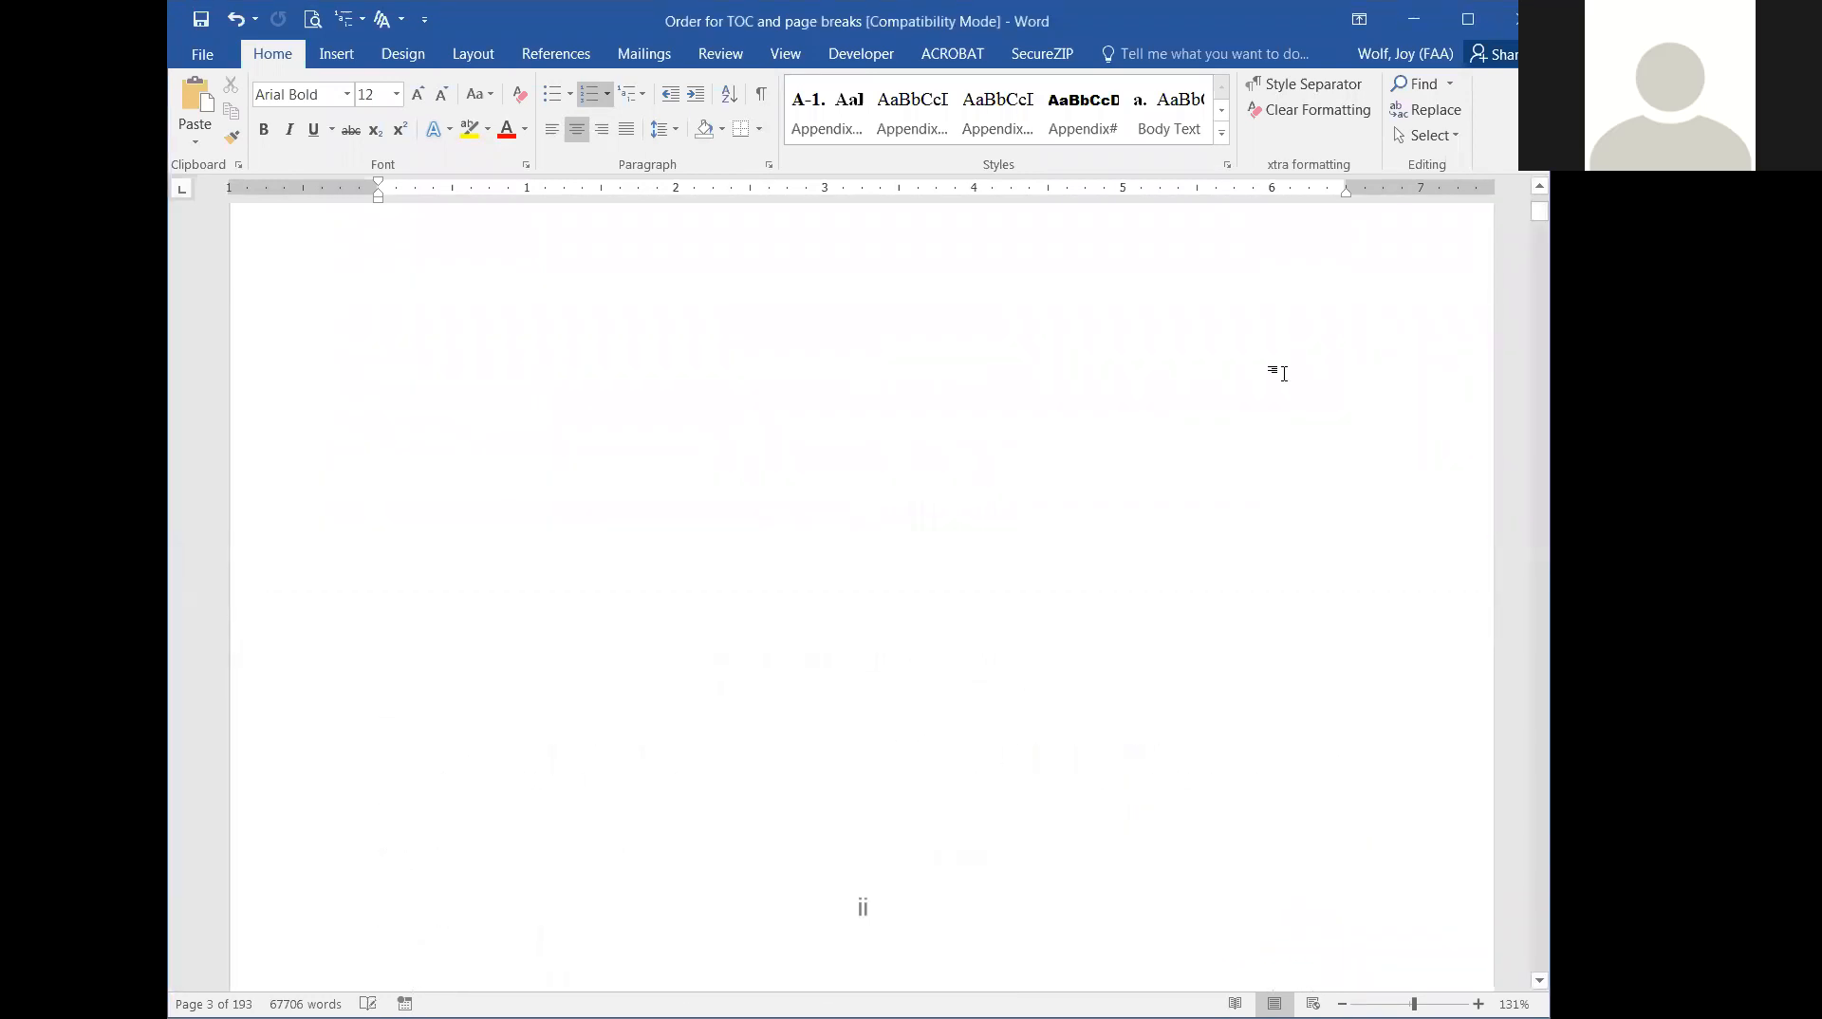
{"action": "scroll", "coordinate": [1284, 374], "scroll_direction": "up", "scroll_amount": 5}
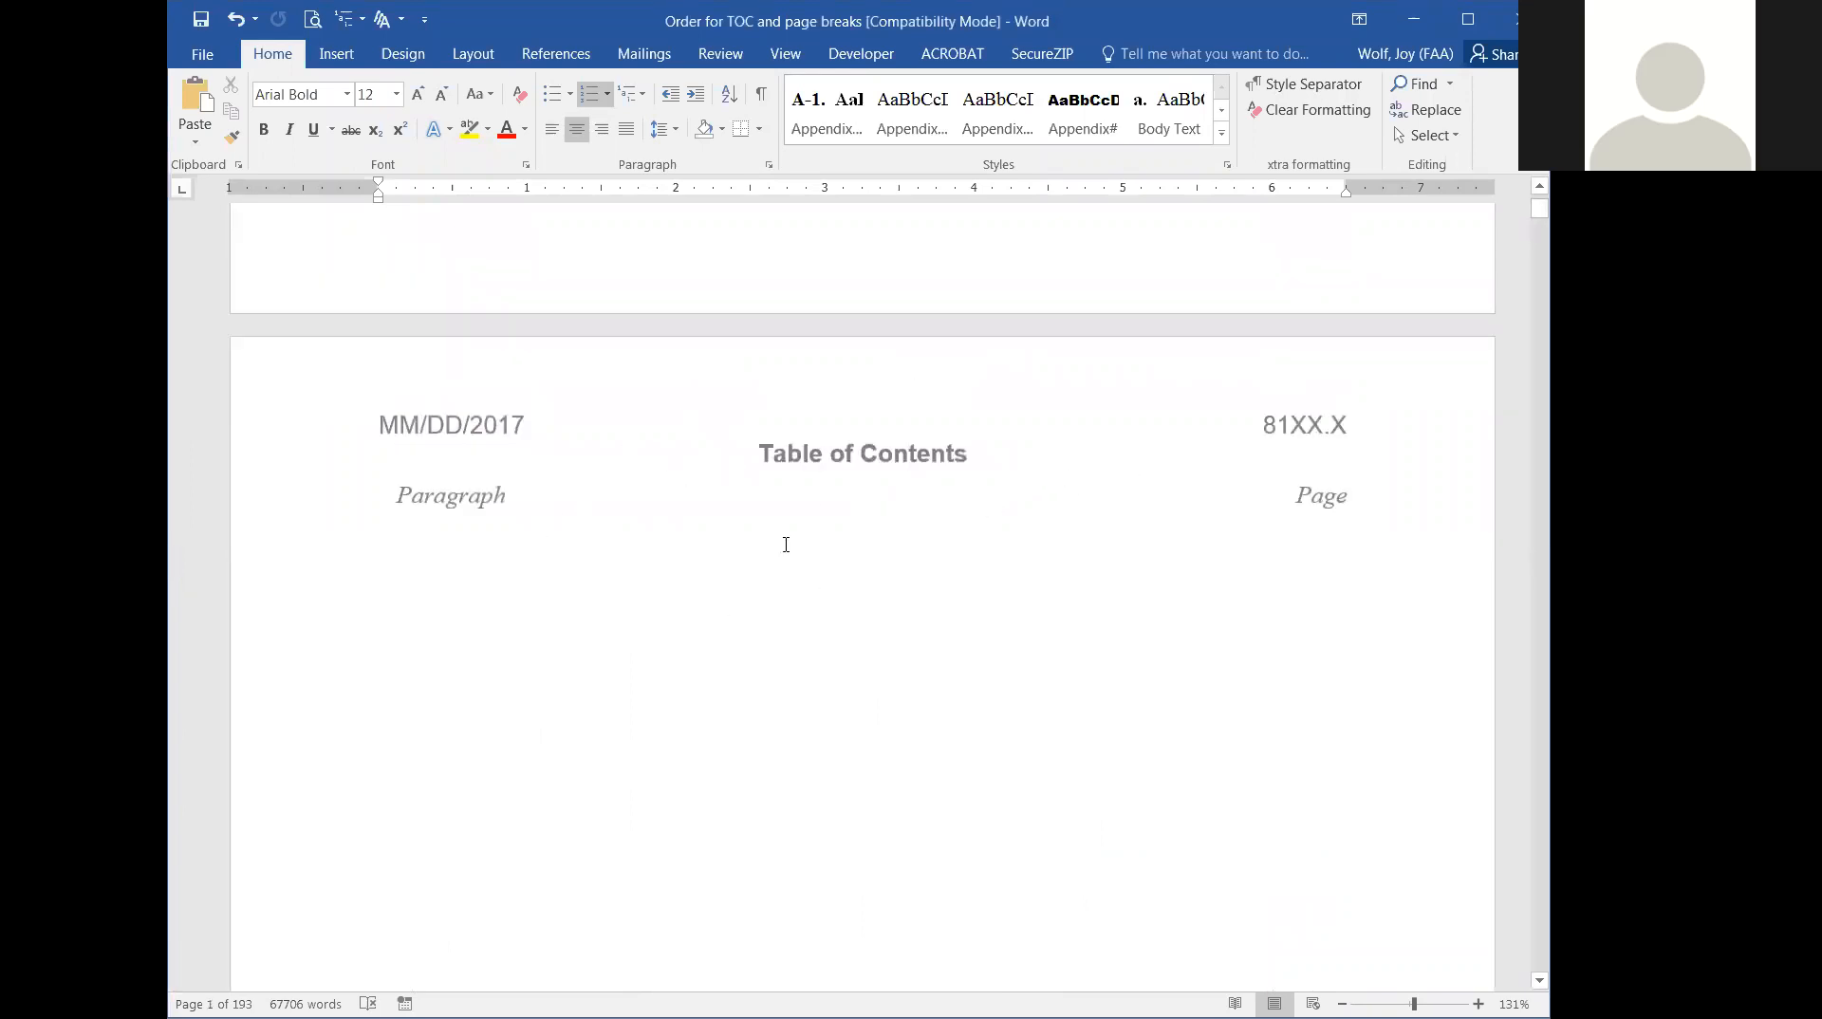
{"action": "left_click", "coordinate": [743, 589]}
{"action": "scroll", "coordinate": [743, 590], "scroll_direction": "down", "scroll_amount": 10}
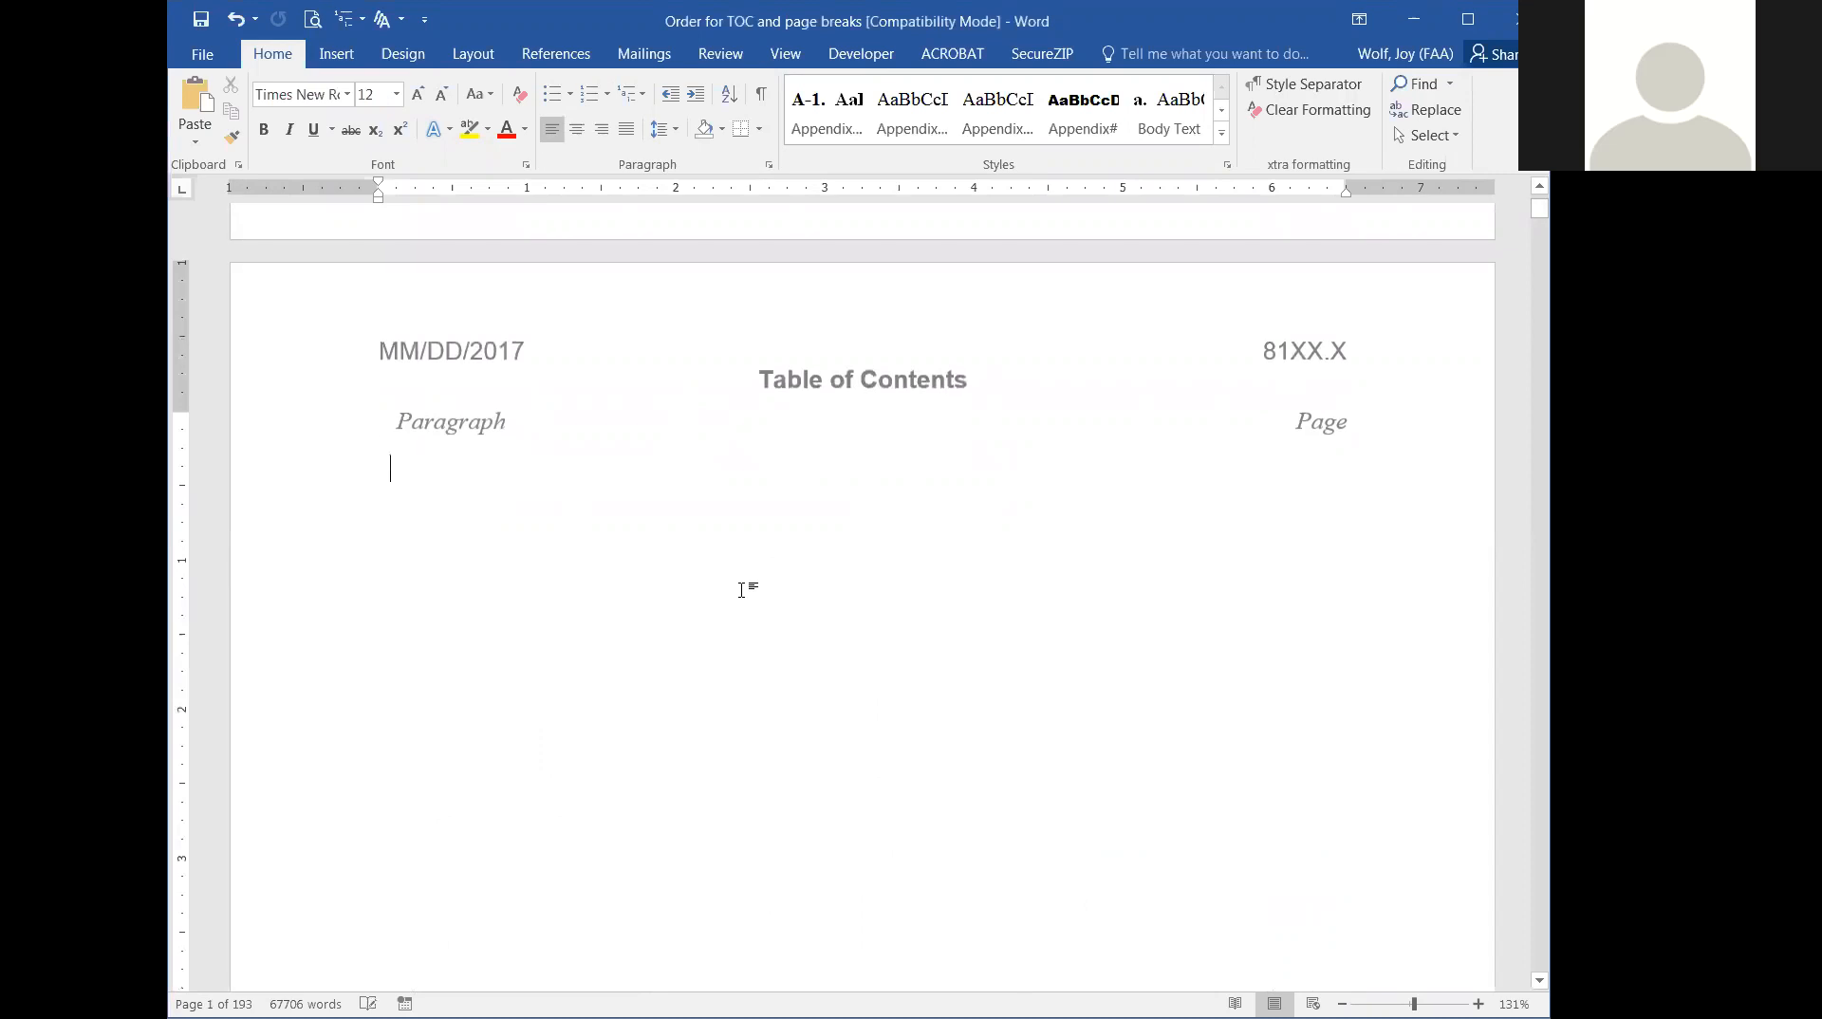
{"action": "scroll", "coordinate": [1141, 507], "scroll_direction": "down", "scroll_amount": 3}
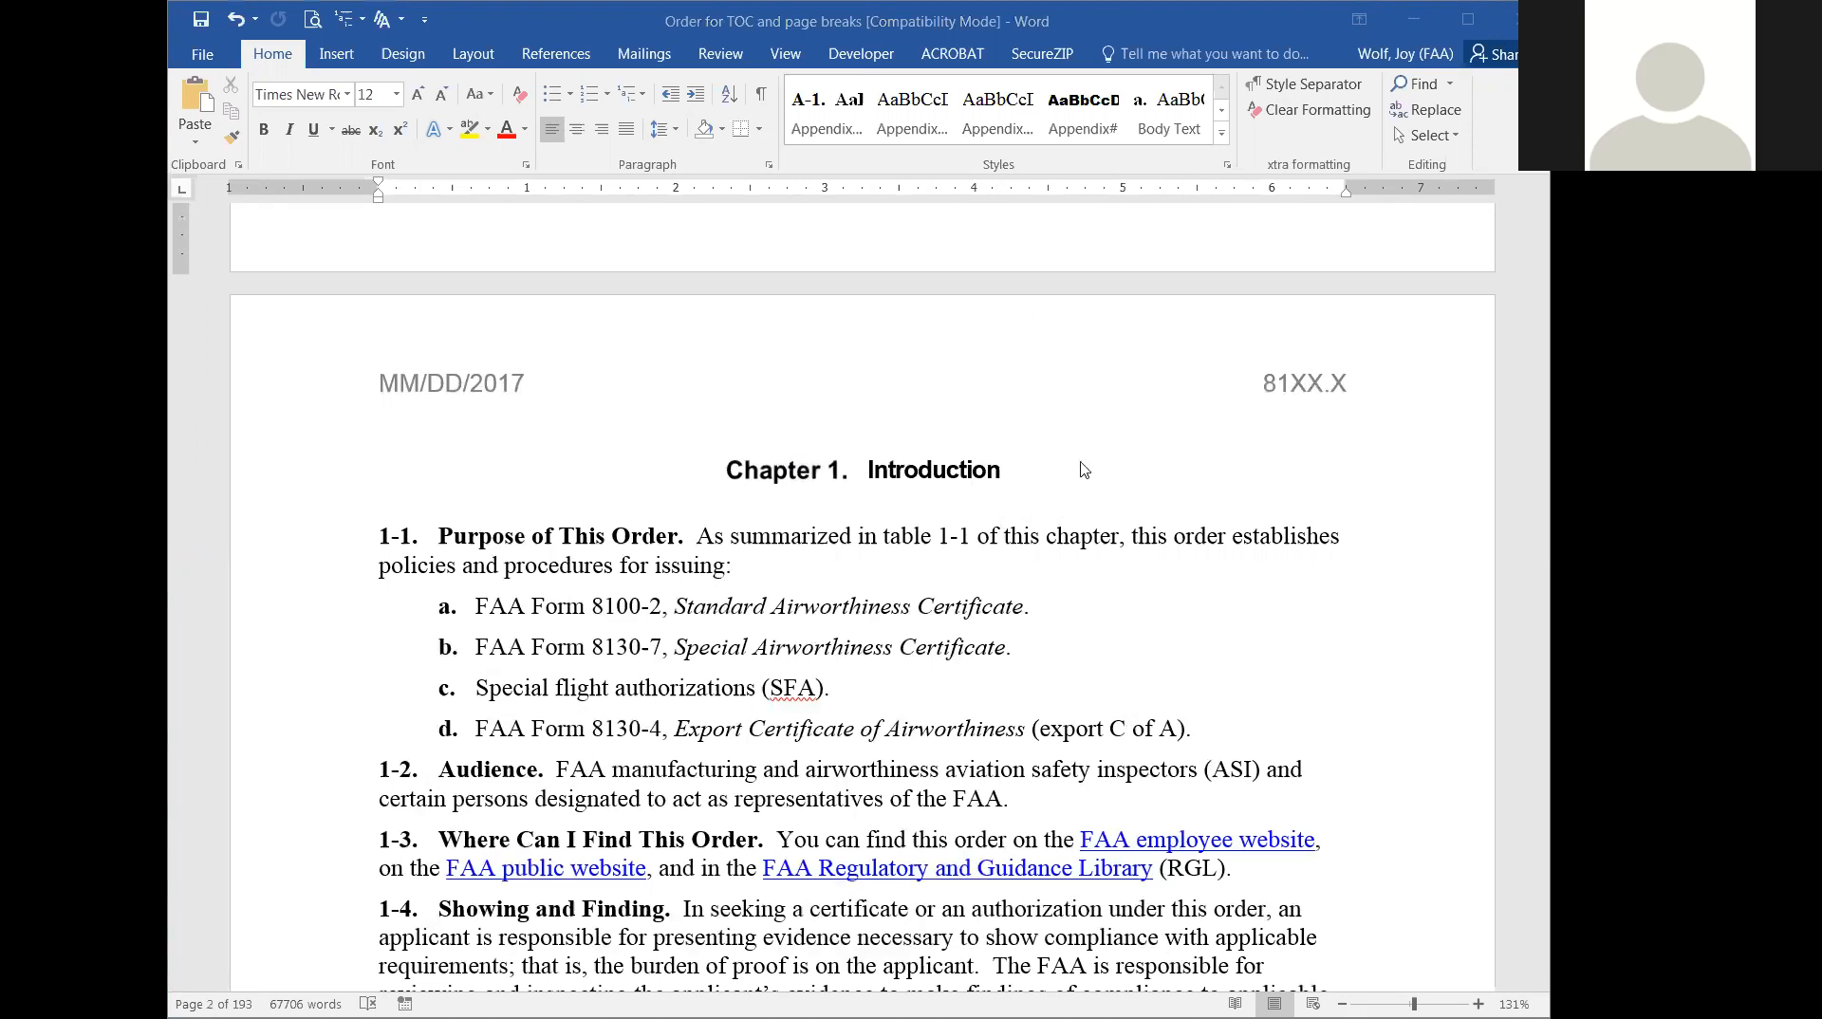
Check which style is applied to the "Chapter 1." label of the Introduction heading in the expanded style gallery.
{"action": "left_click", "coordinate": [797, 467]}
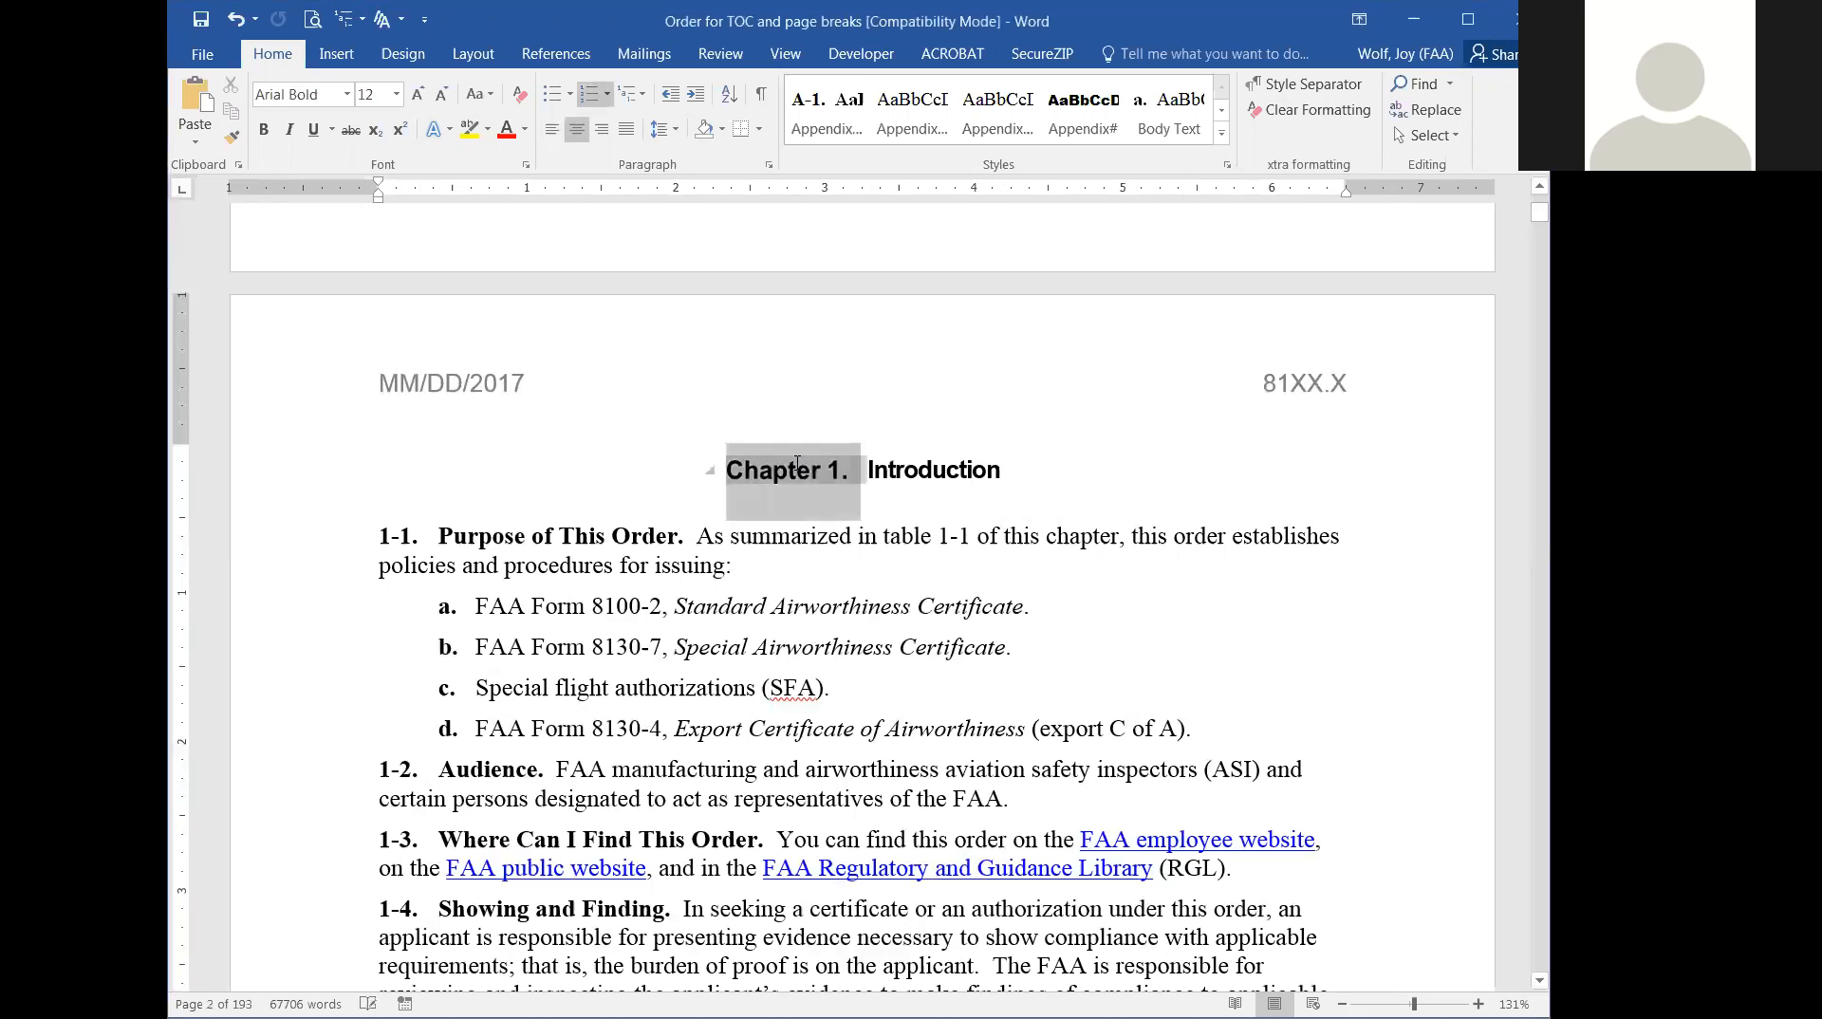
{"action": "left_click", "coordinate": [1223, 136]}
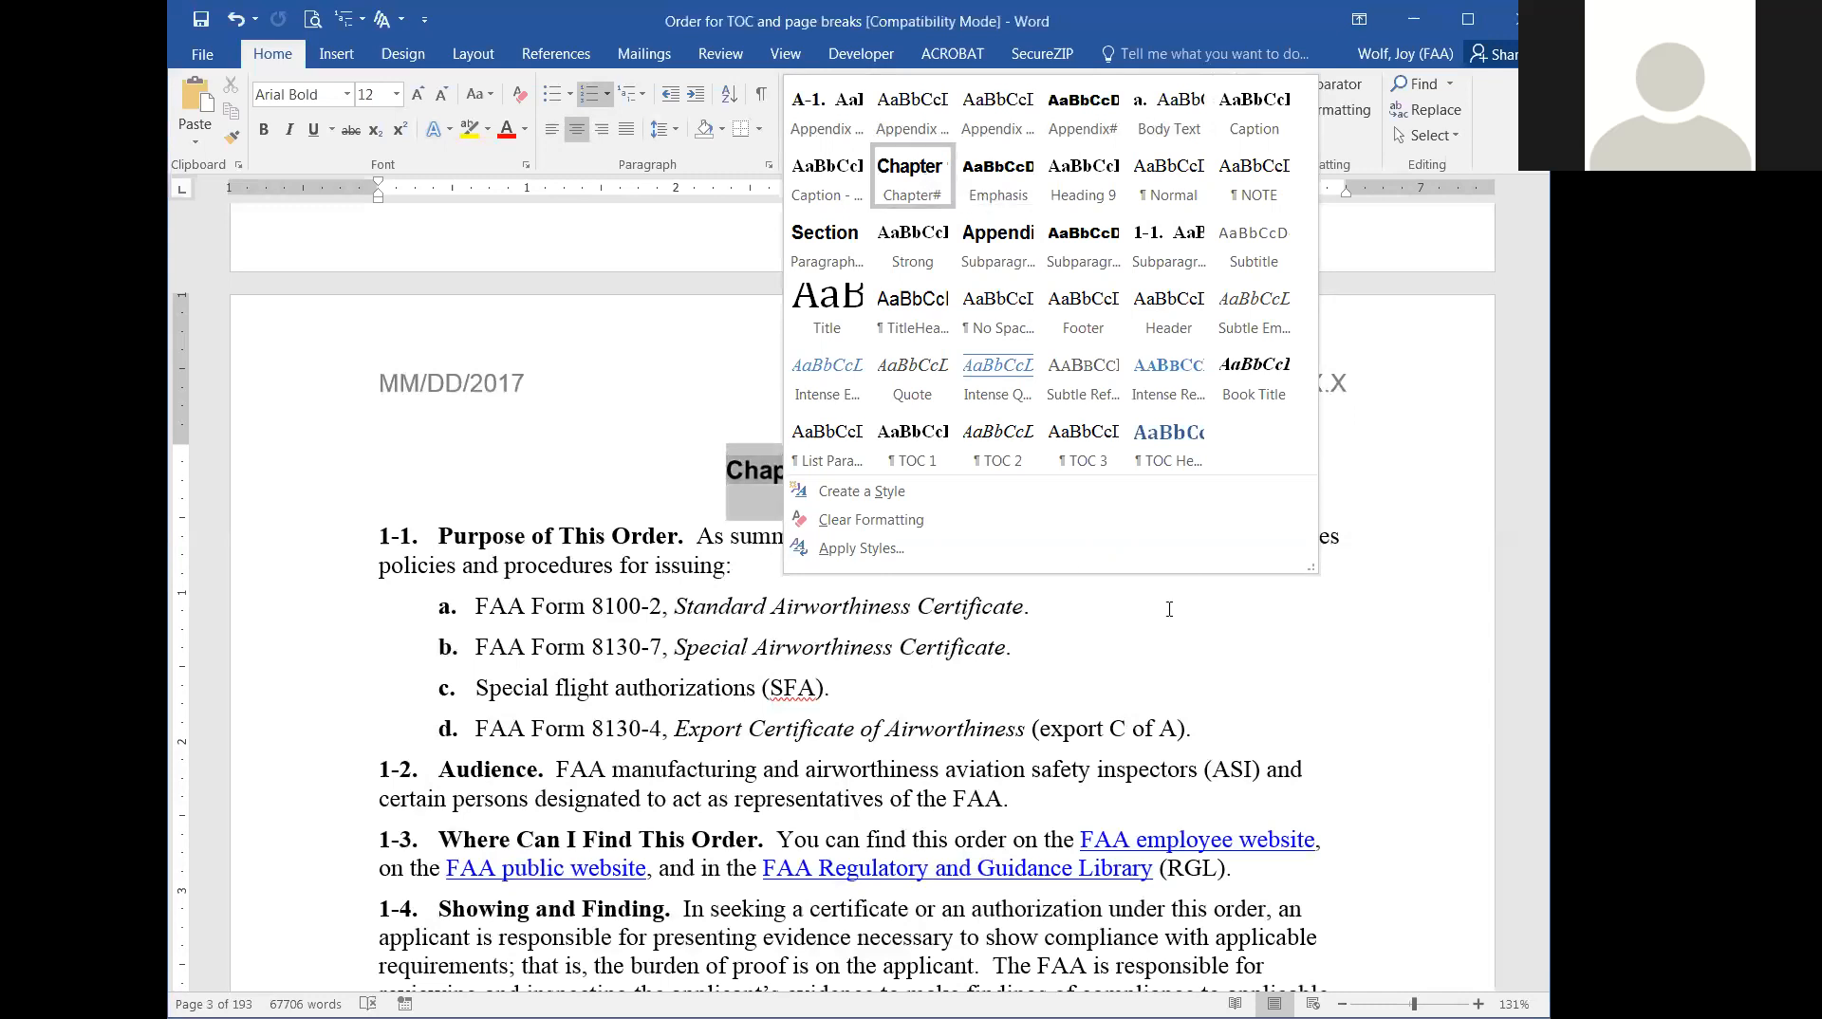
{"action": "left_click", "coordinate": [466, 533]}
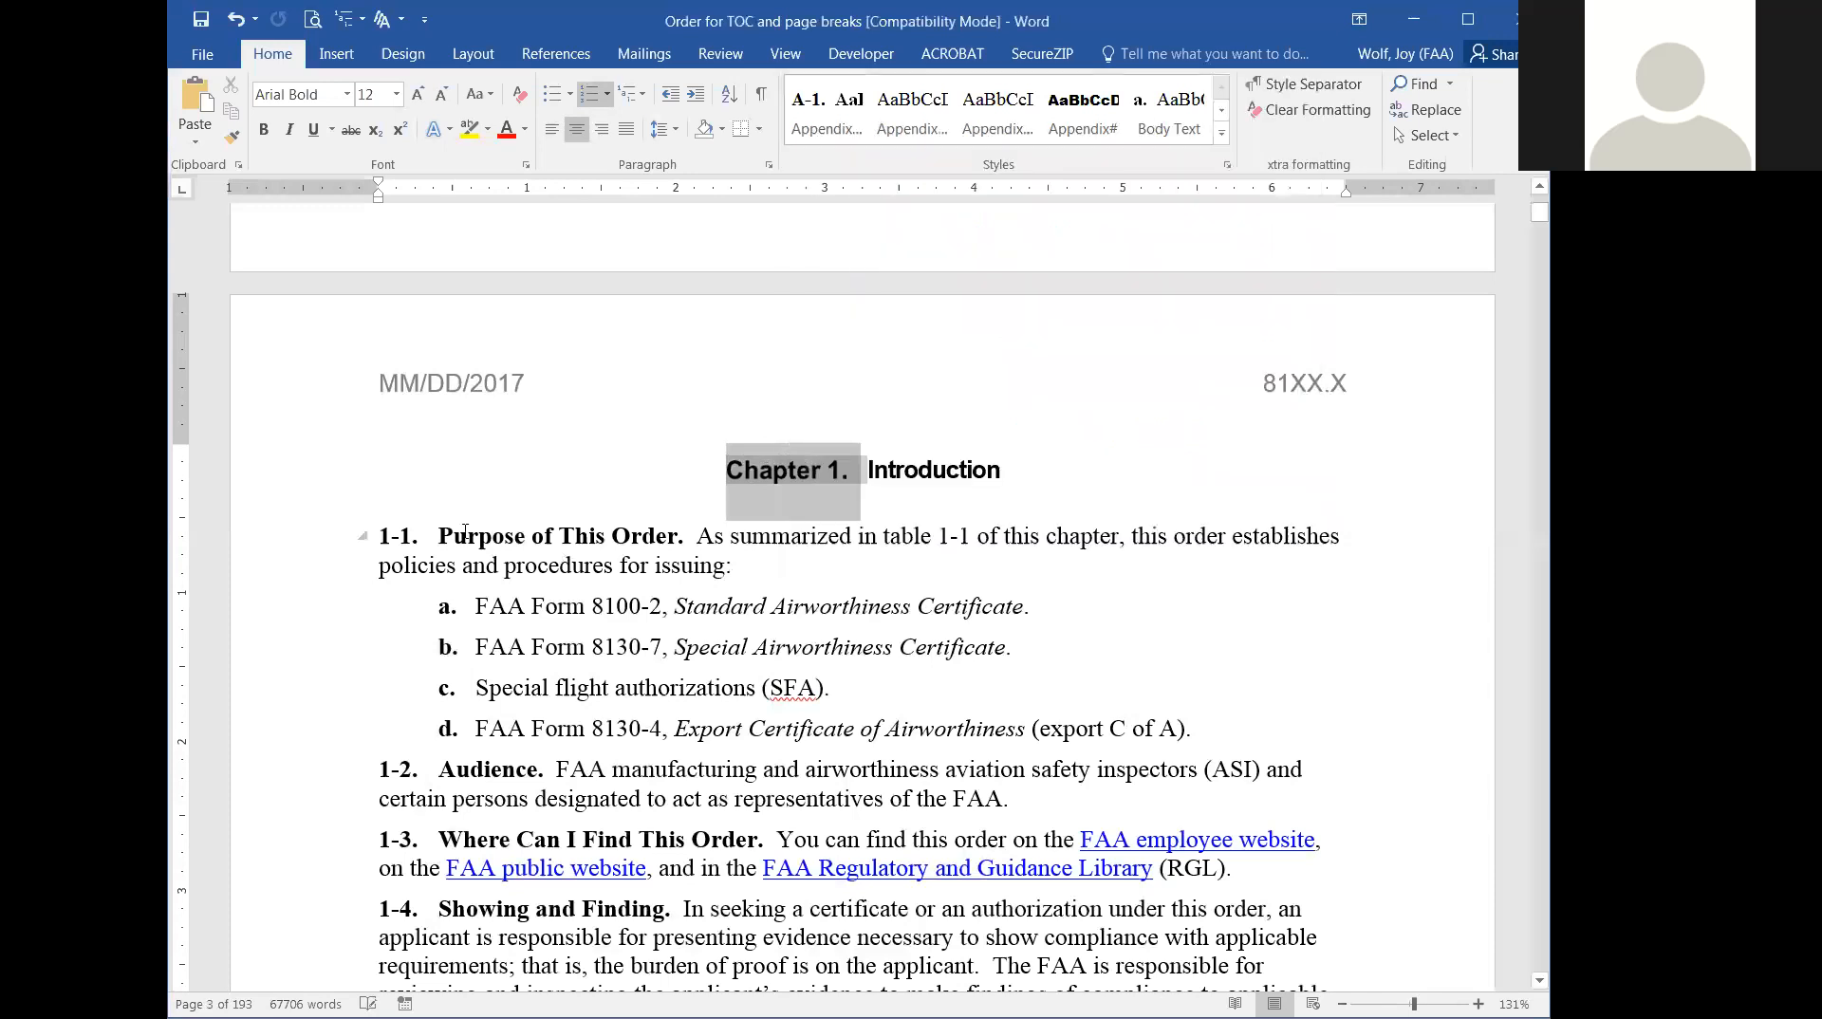
Select the paragraph title "Purpose of This Order" in 1-1 and check its applied style in the gallery.
{"action": "left_click_drag", "start_coordinate": [677, 541], "coordinate": [416, 534]}
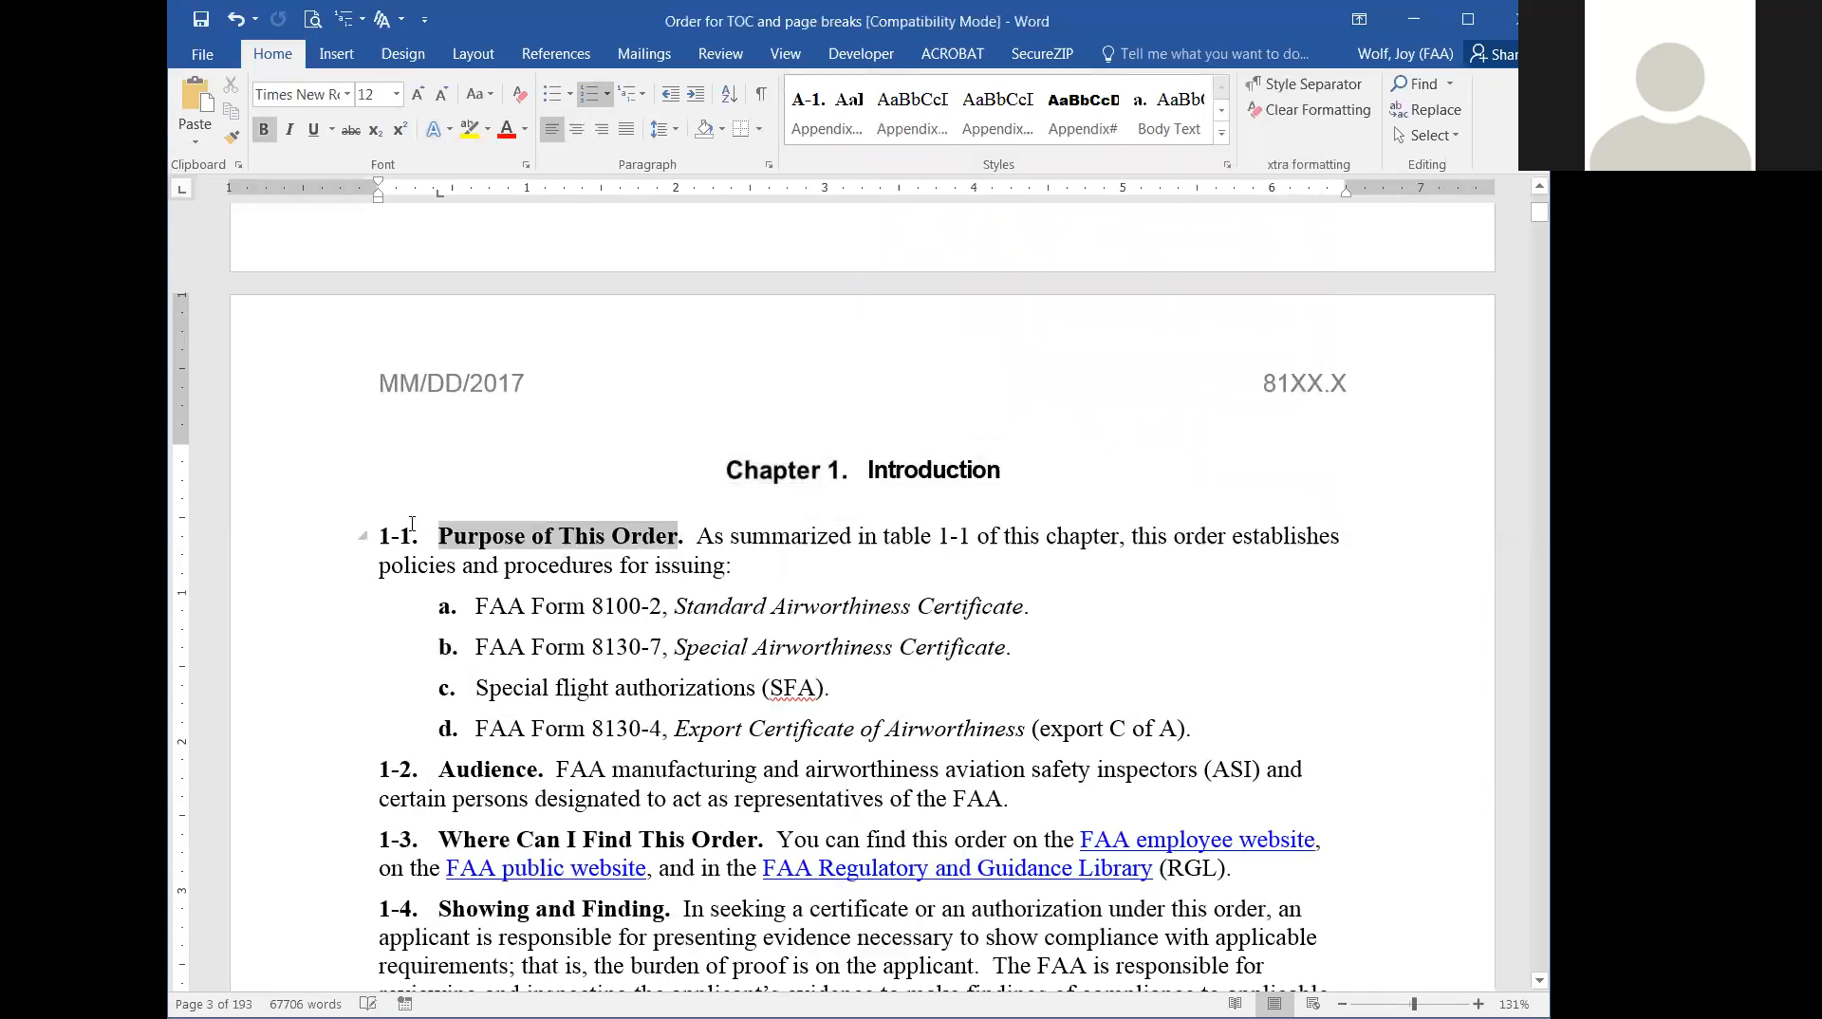
{"action": "left_click", "coordinate": [1220, 137]}
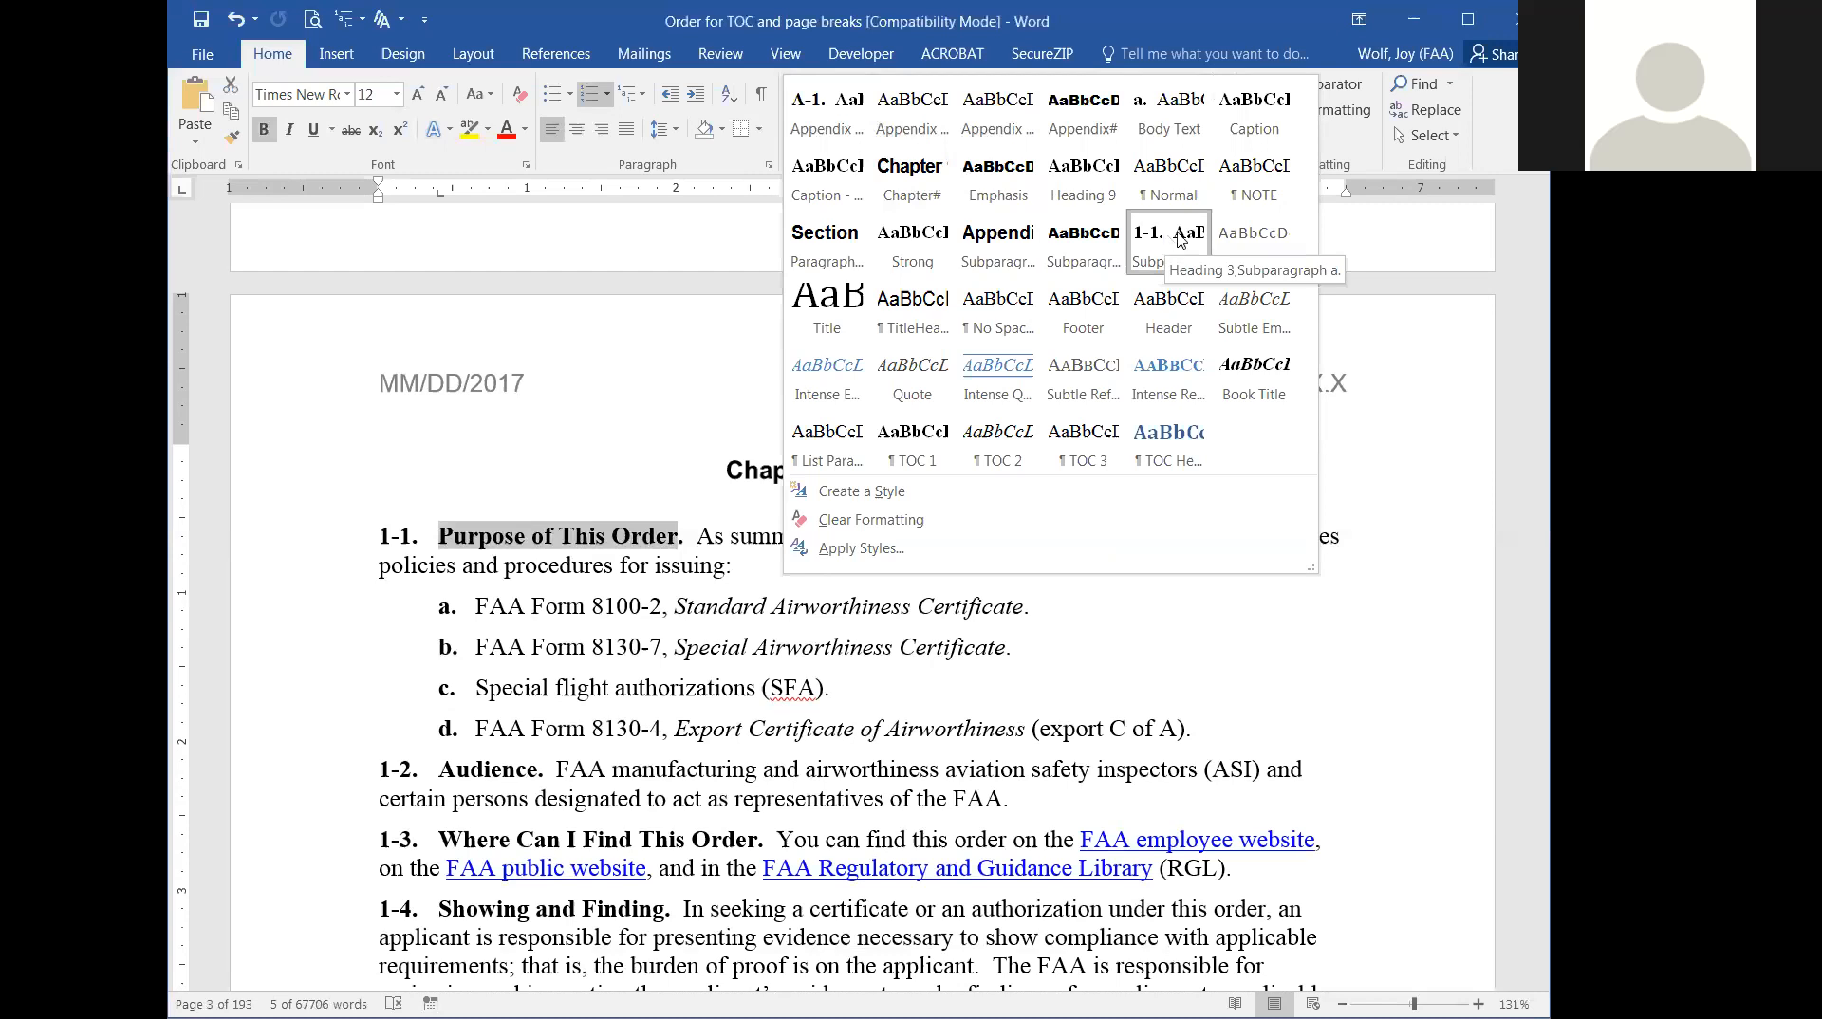
{"action": "left_click", "coordinate": [1441, 358]}
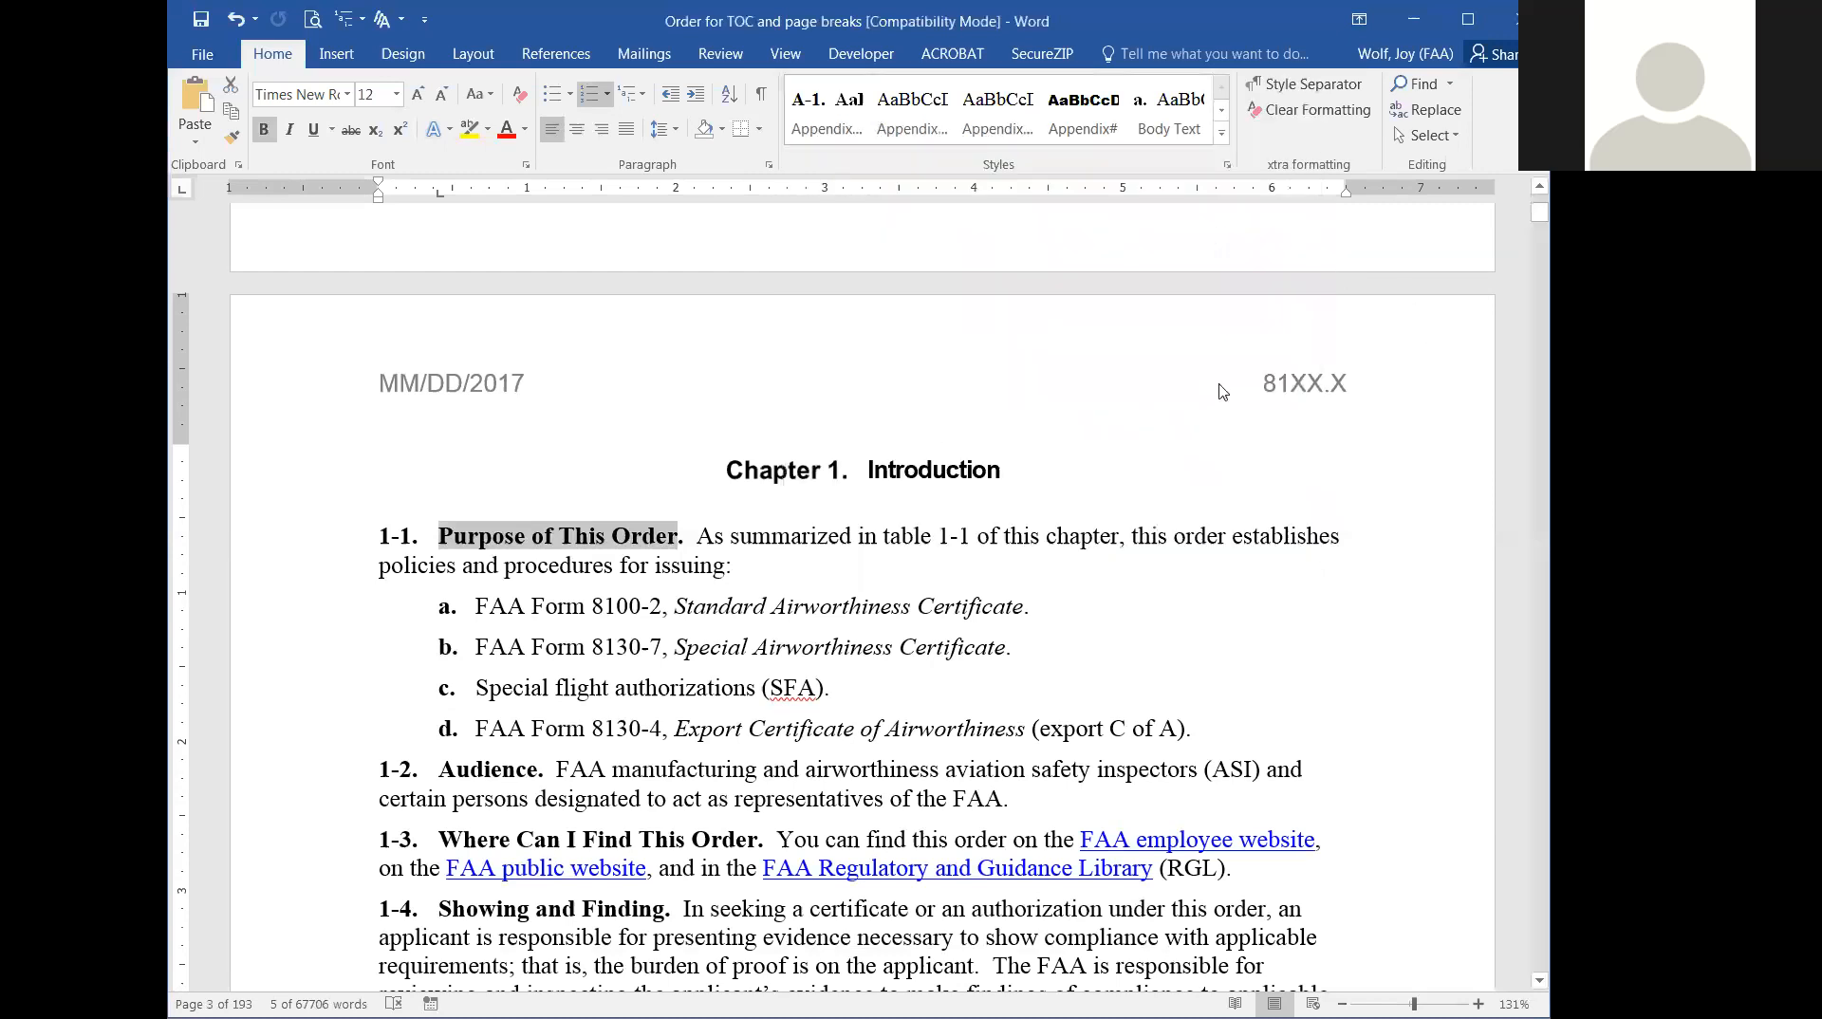
Find the "Section 2. Experimental Certificates" heading in chapter 4 and check its applied style in the gallery.
{"action": "scroll", "coordinate": [1206, 452], "scroll_direction": "down", "scroll_amount": 9}
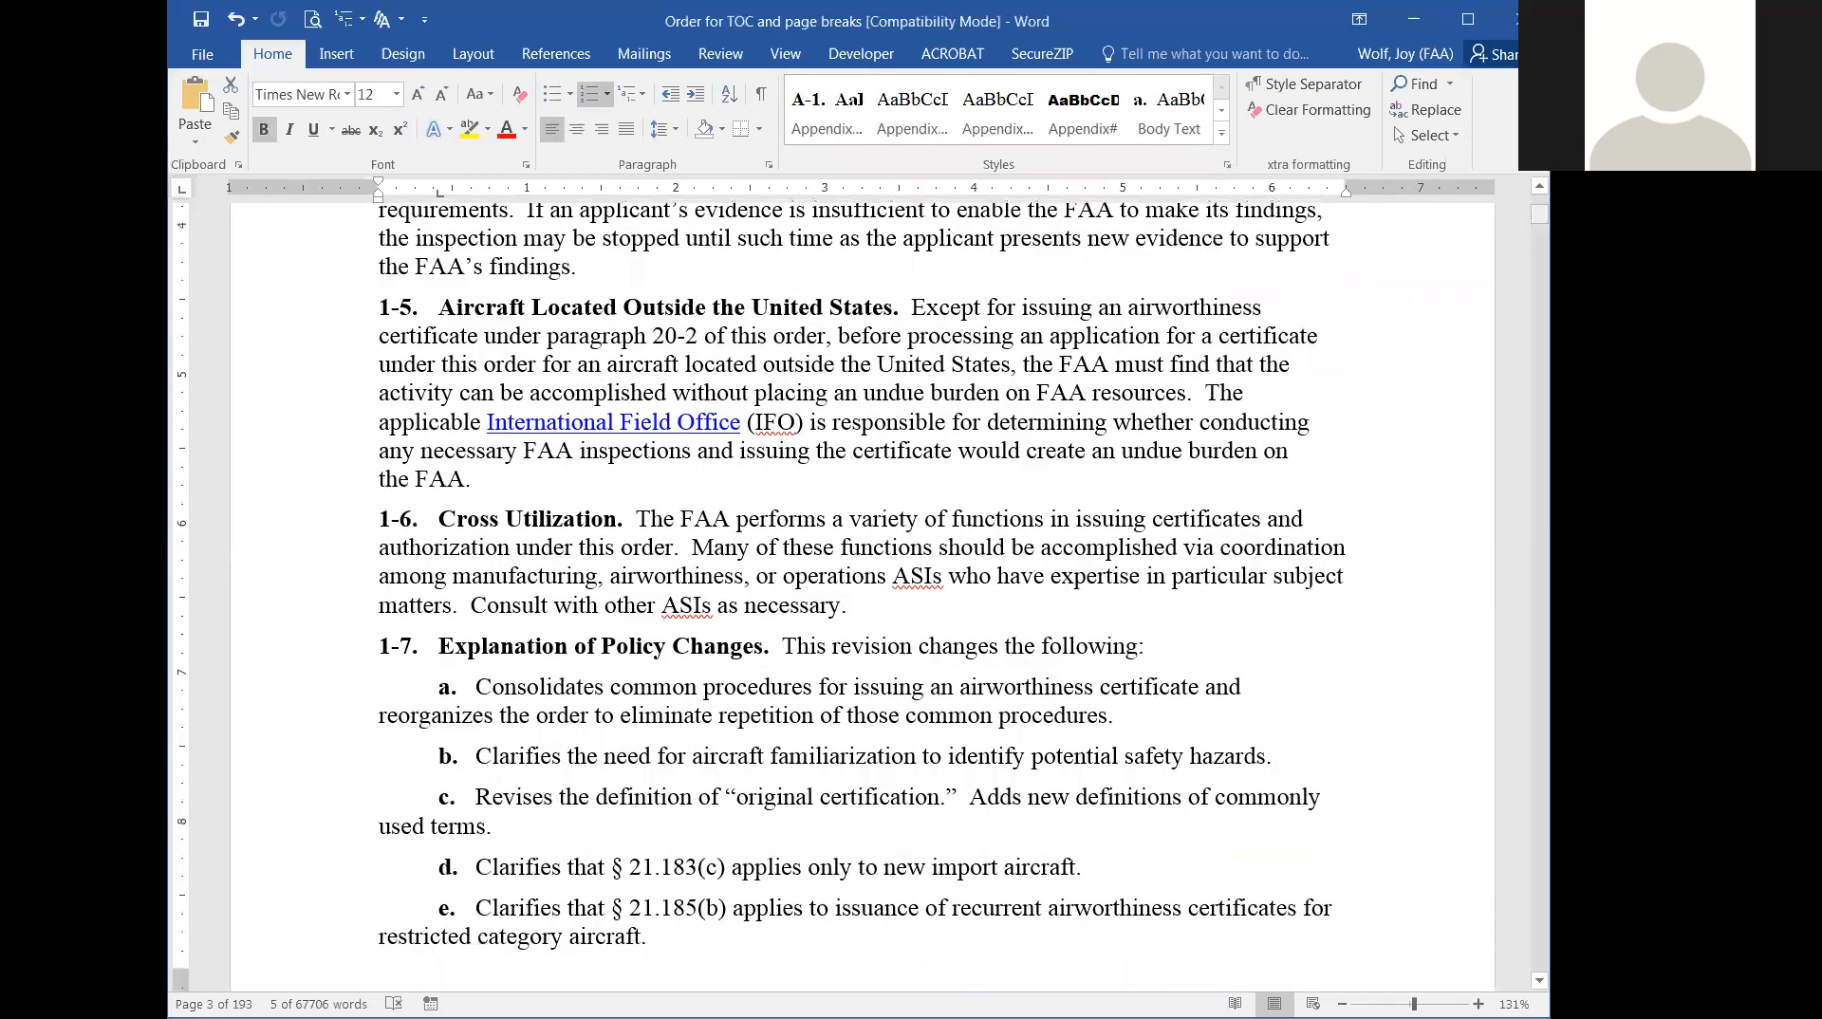
{"action": "left_click_drag", "start_coordinate": [1539, 214], "coordinate": [1539, 302]}
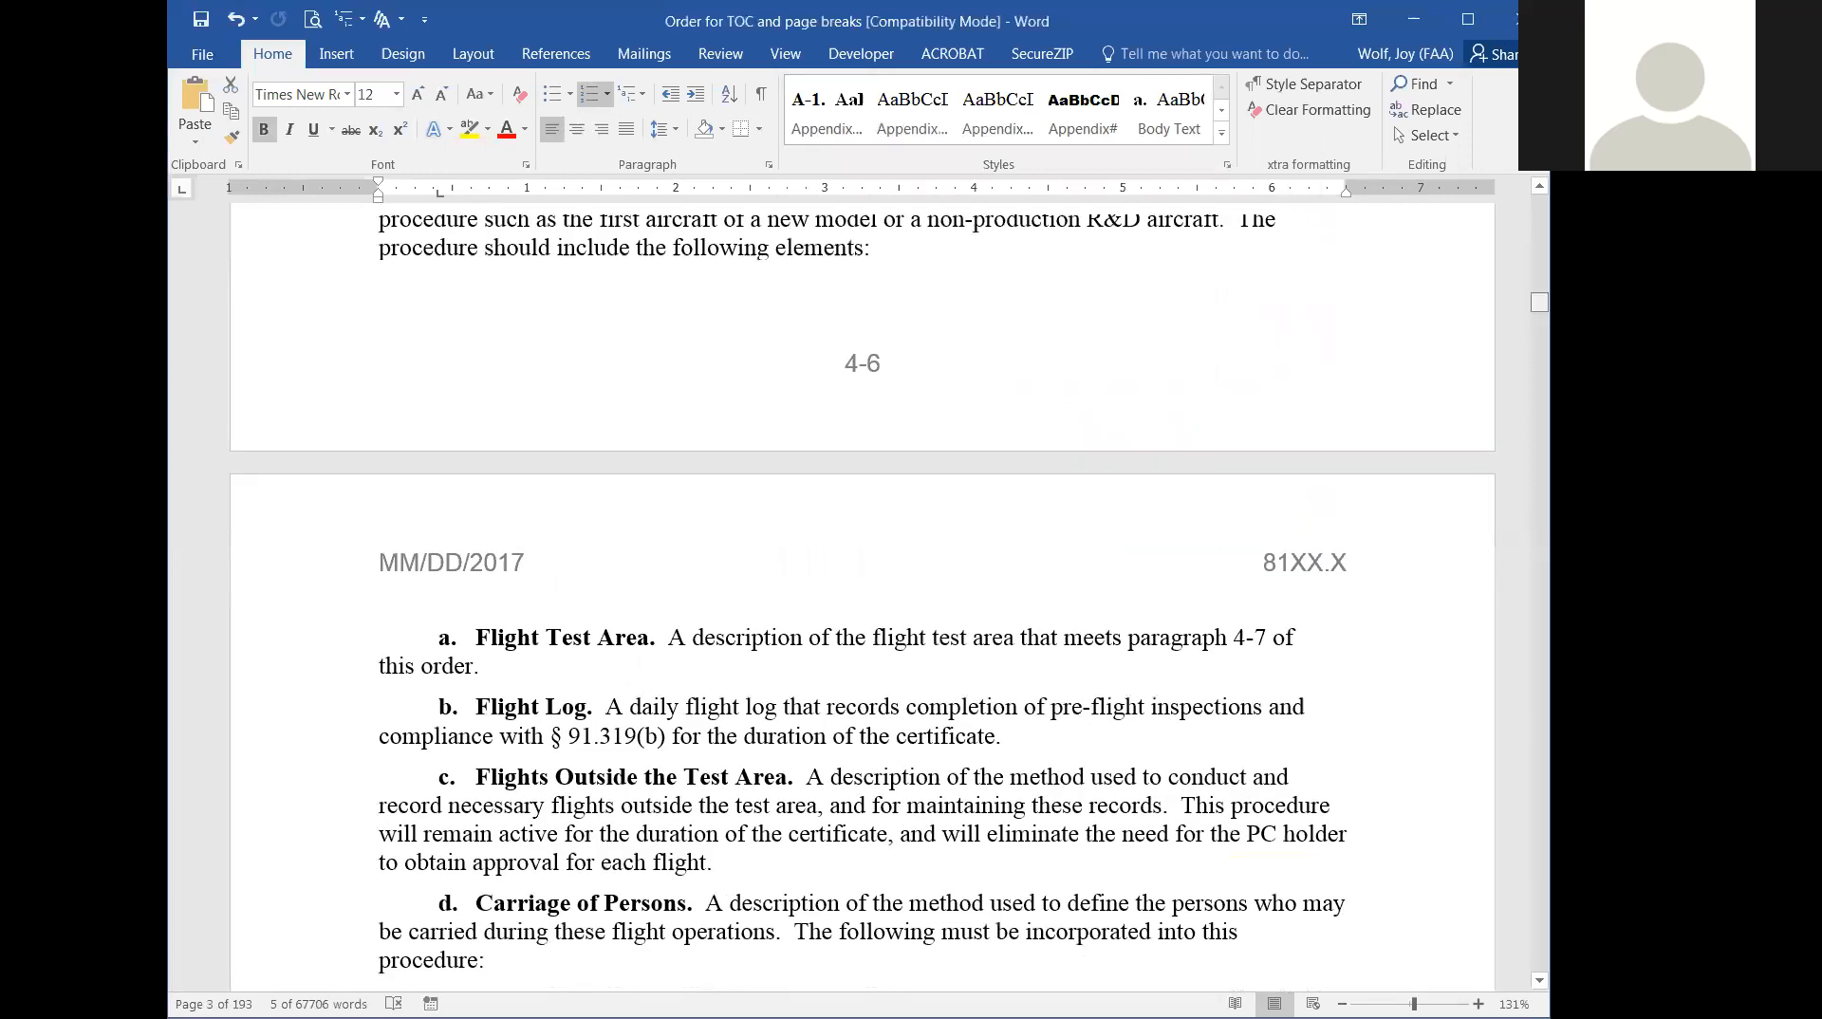
{"action": "scroll", "coordinate": [1222, 379], "scroll_direction": "down", "scroll_amount": 4}
{"action": "scroll", "coordinate": [1222, 380], "scroll_direction": "up", "scroll_amount": 7}
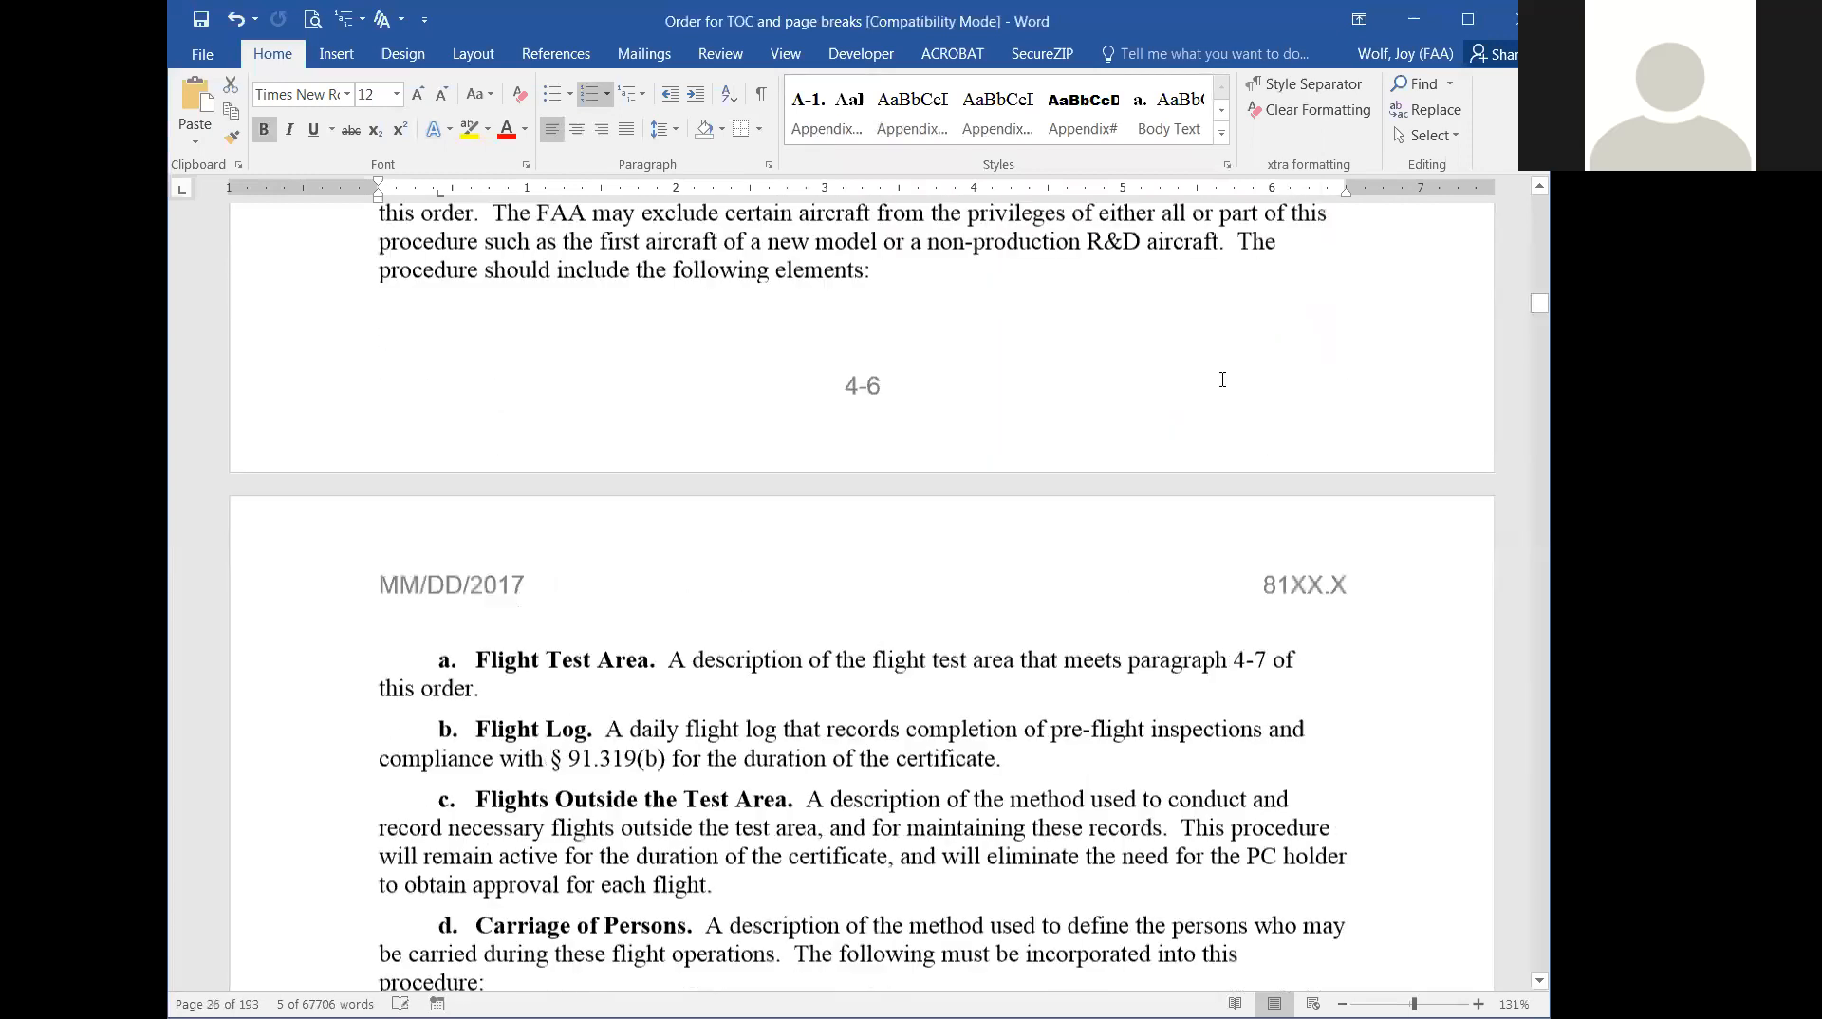
{"action": "scroll", "coordinate": [1222, 380], "scroll_direction": "up", "scroll_amount": 15}
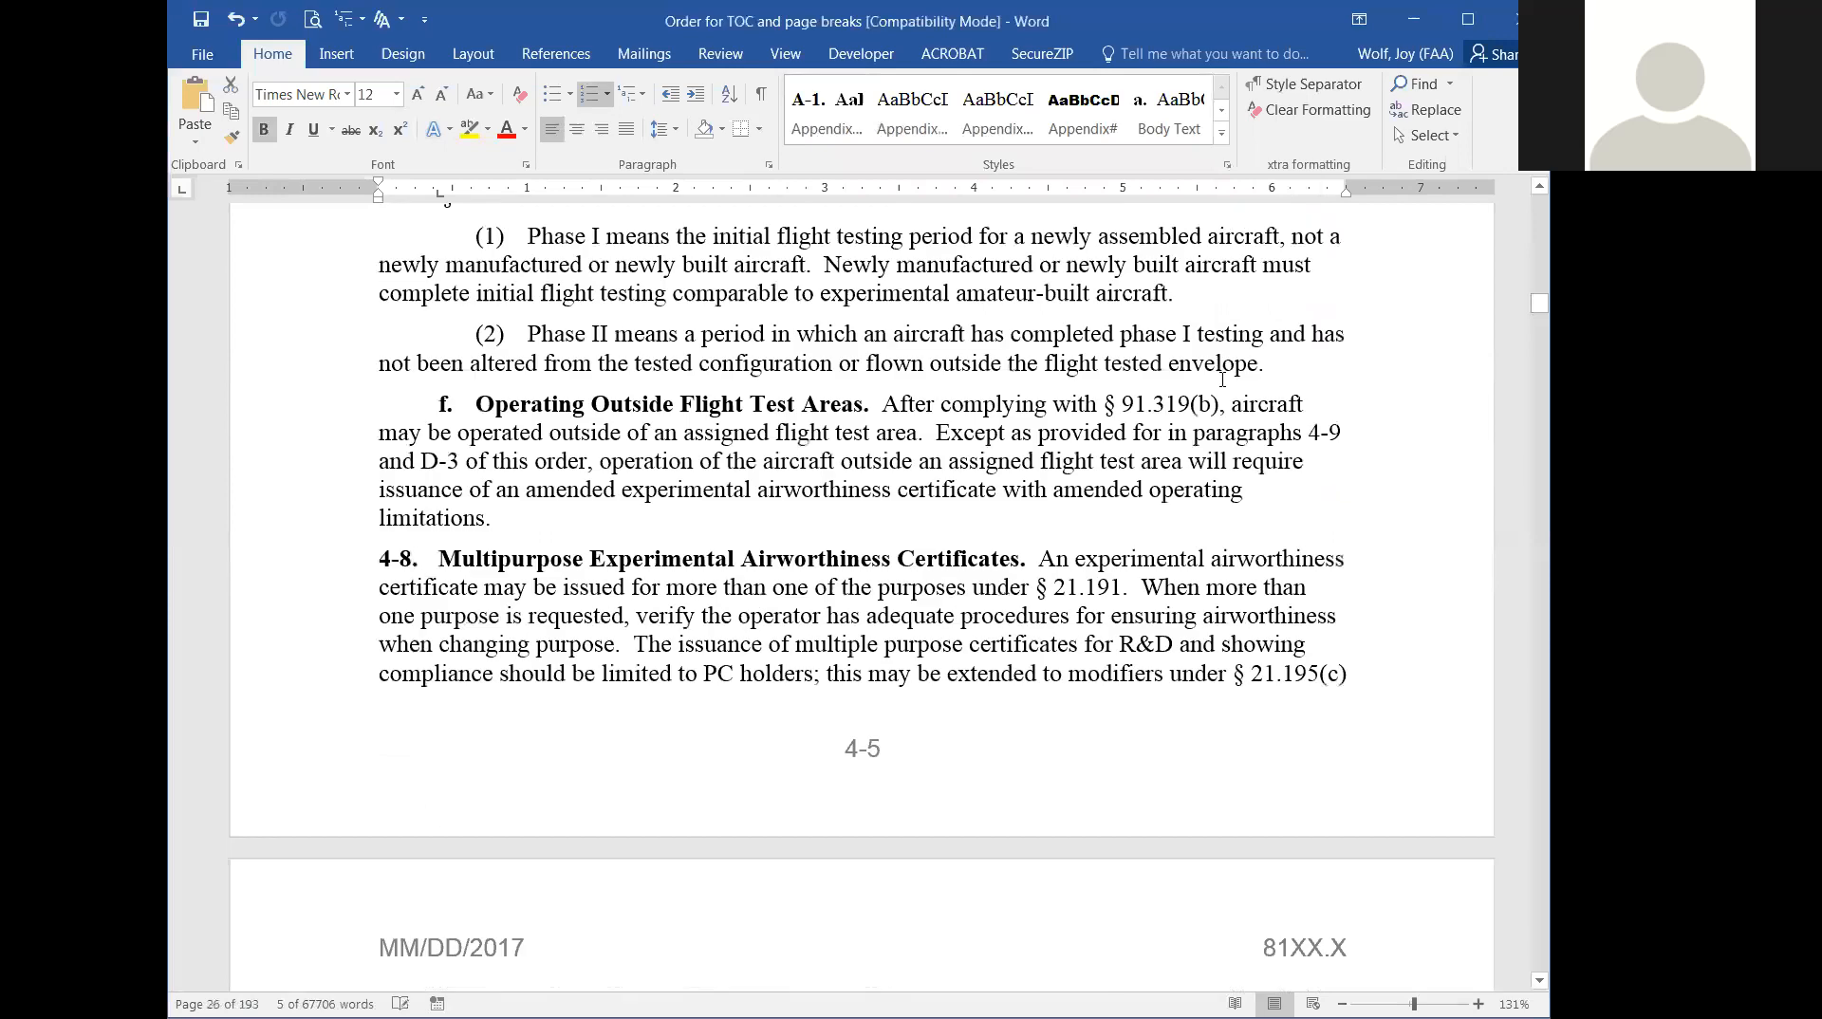
{"action": "scroll", "coordinate": [1222, 380], "scroll_direction": "up", "scroll_amount": 15}
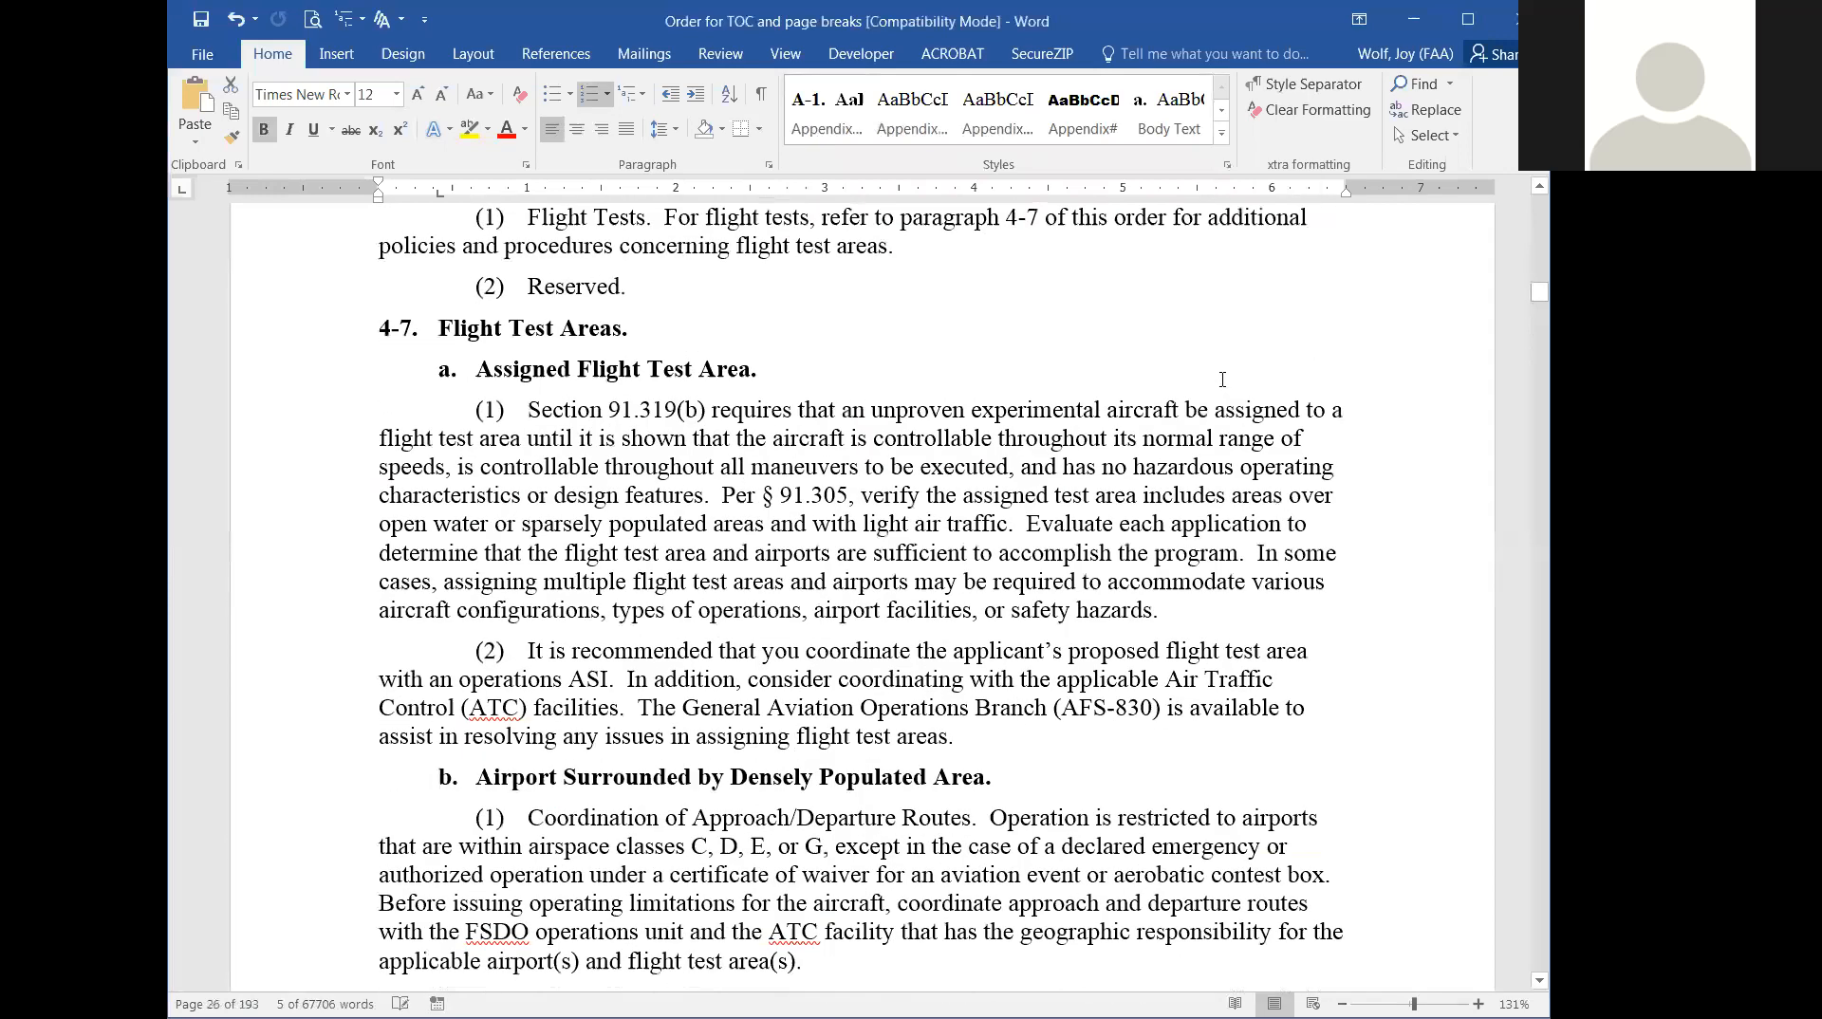
{"action": "scroll", "coordinate": [1222, 380], "scroll_direction": "up", "scroll_amount": 20}
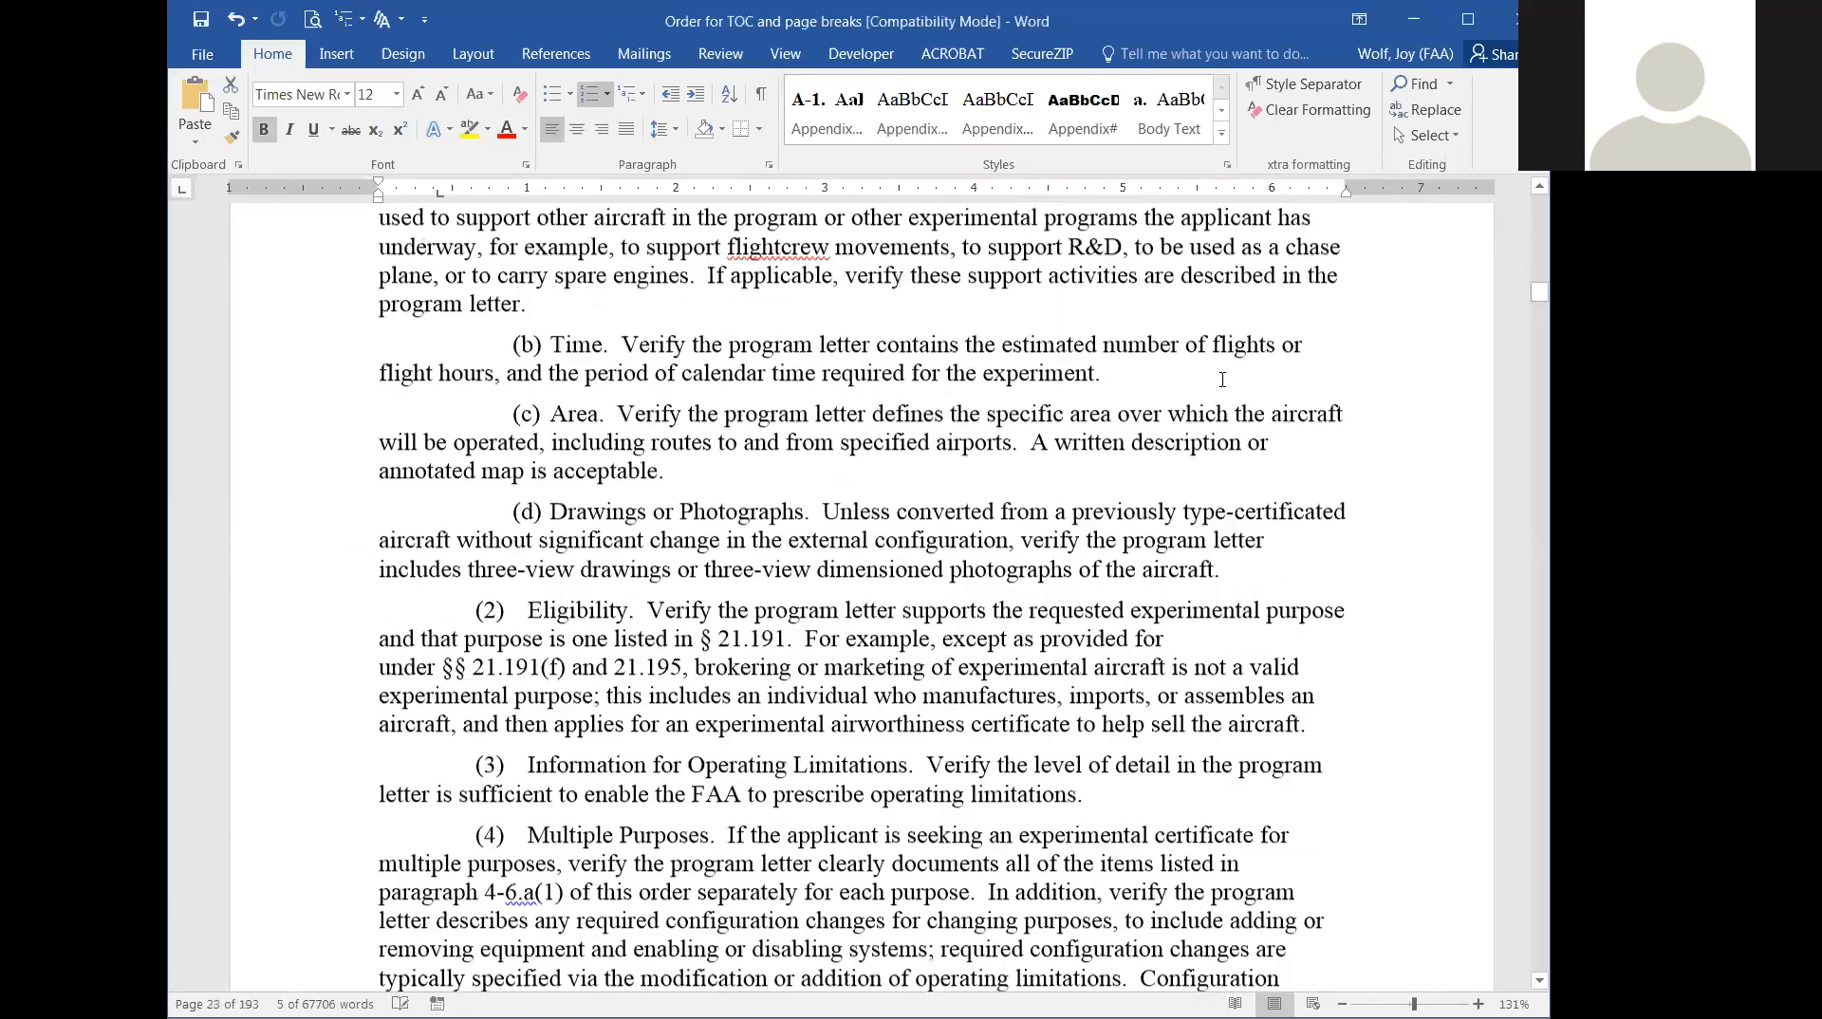
{"action": "scroll", "coordinate": [1371, 347], "scroll_direction": "up", "scroll_amount": 15}
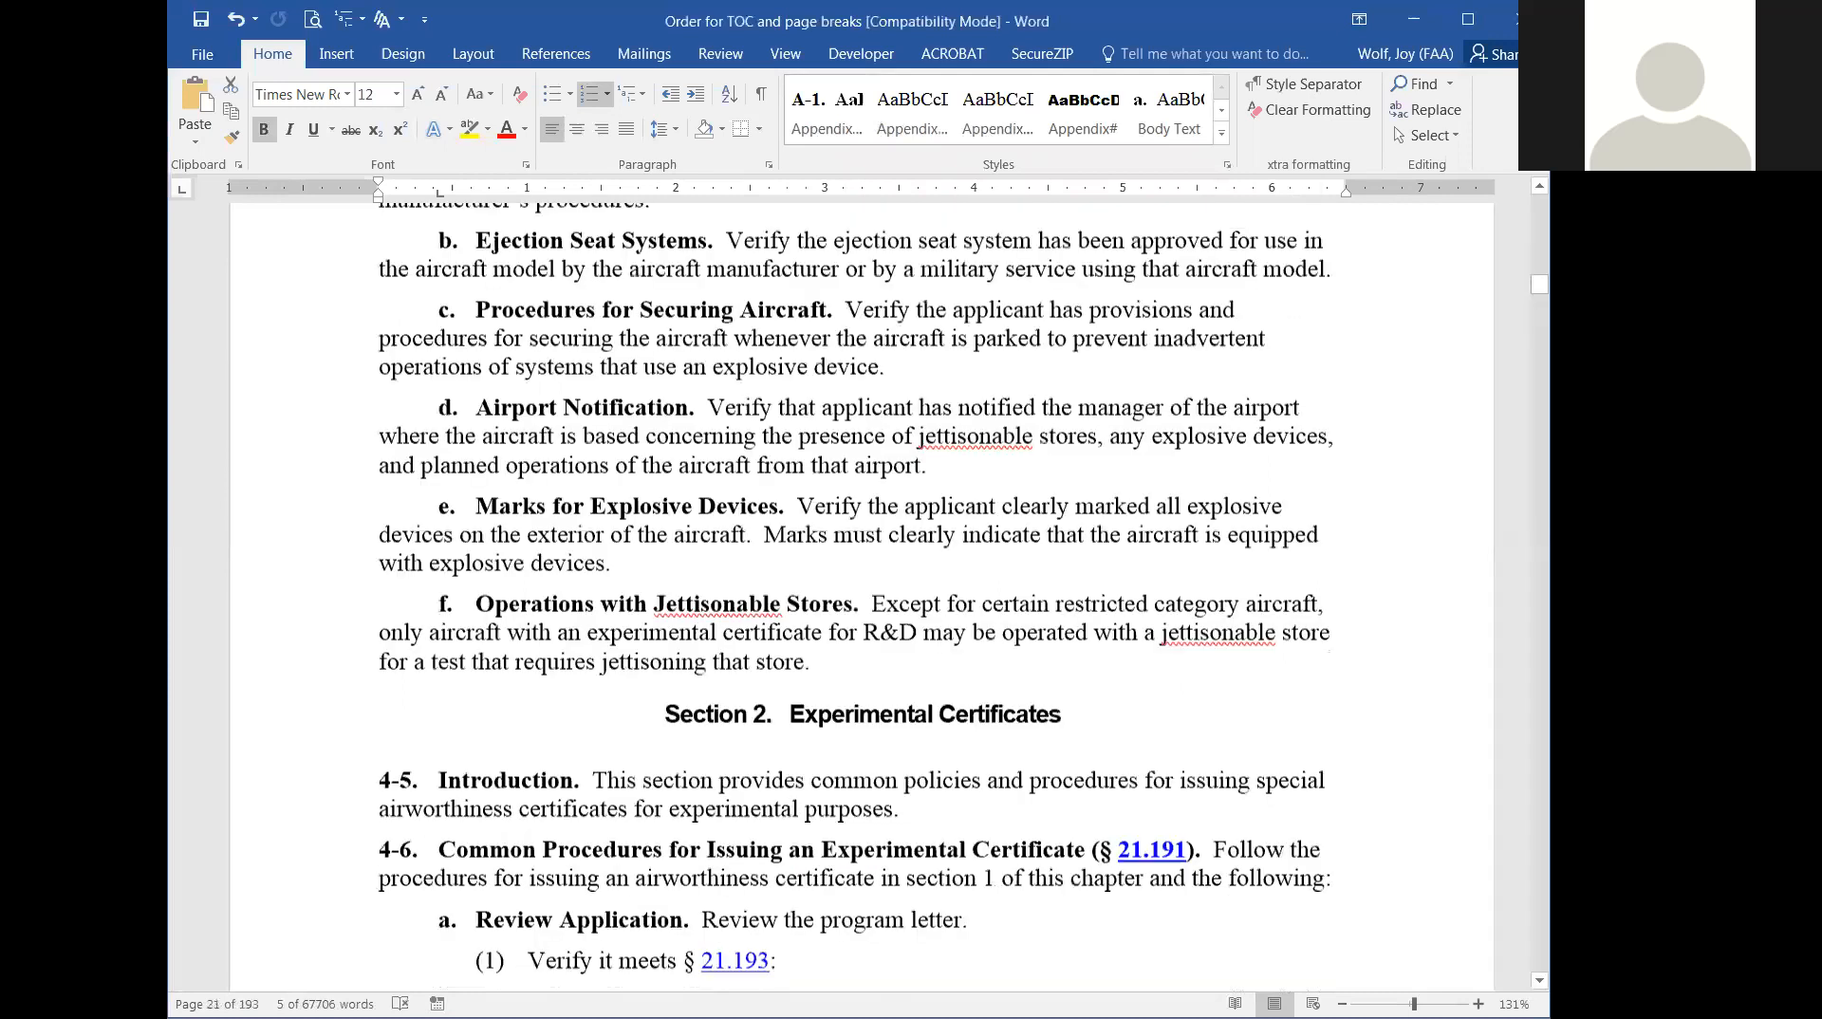
{"action": "scroll", "coordinate": [752, 625], "scroll_direction": "down", "scroll_amount": 12}
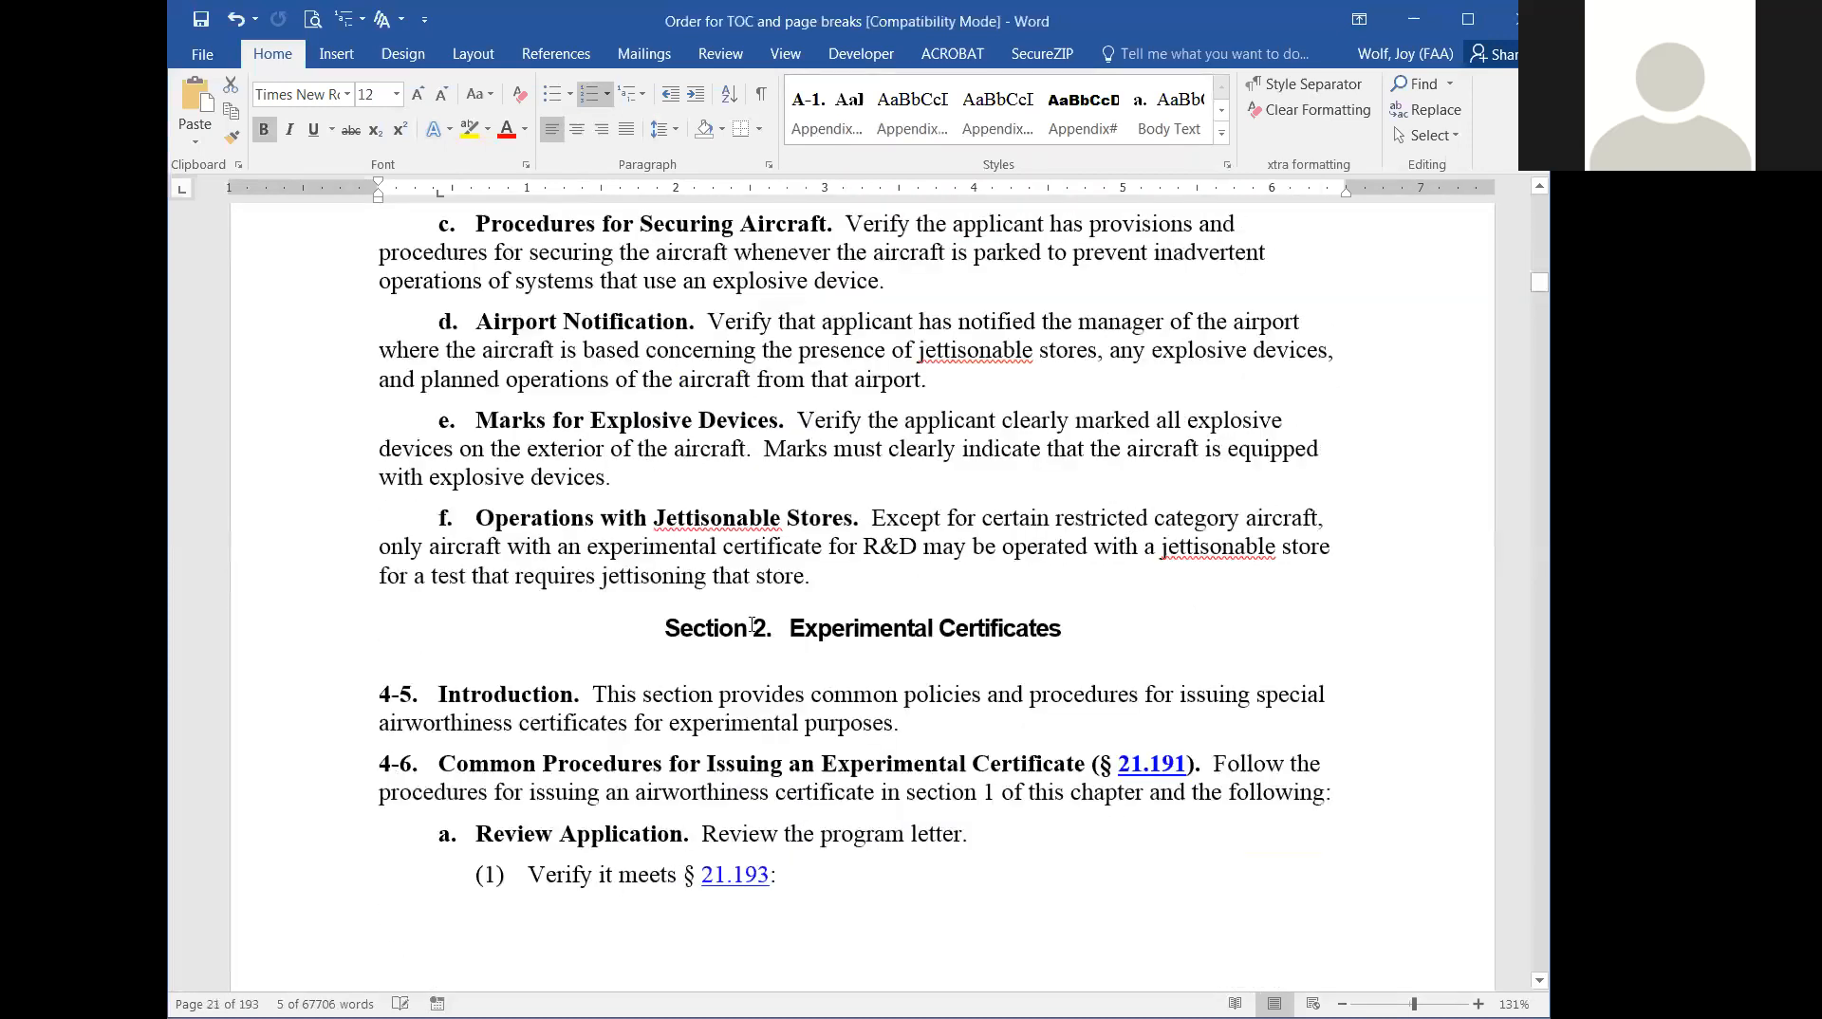
{"action": "left_click", "coordinate": [719, 617]}
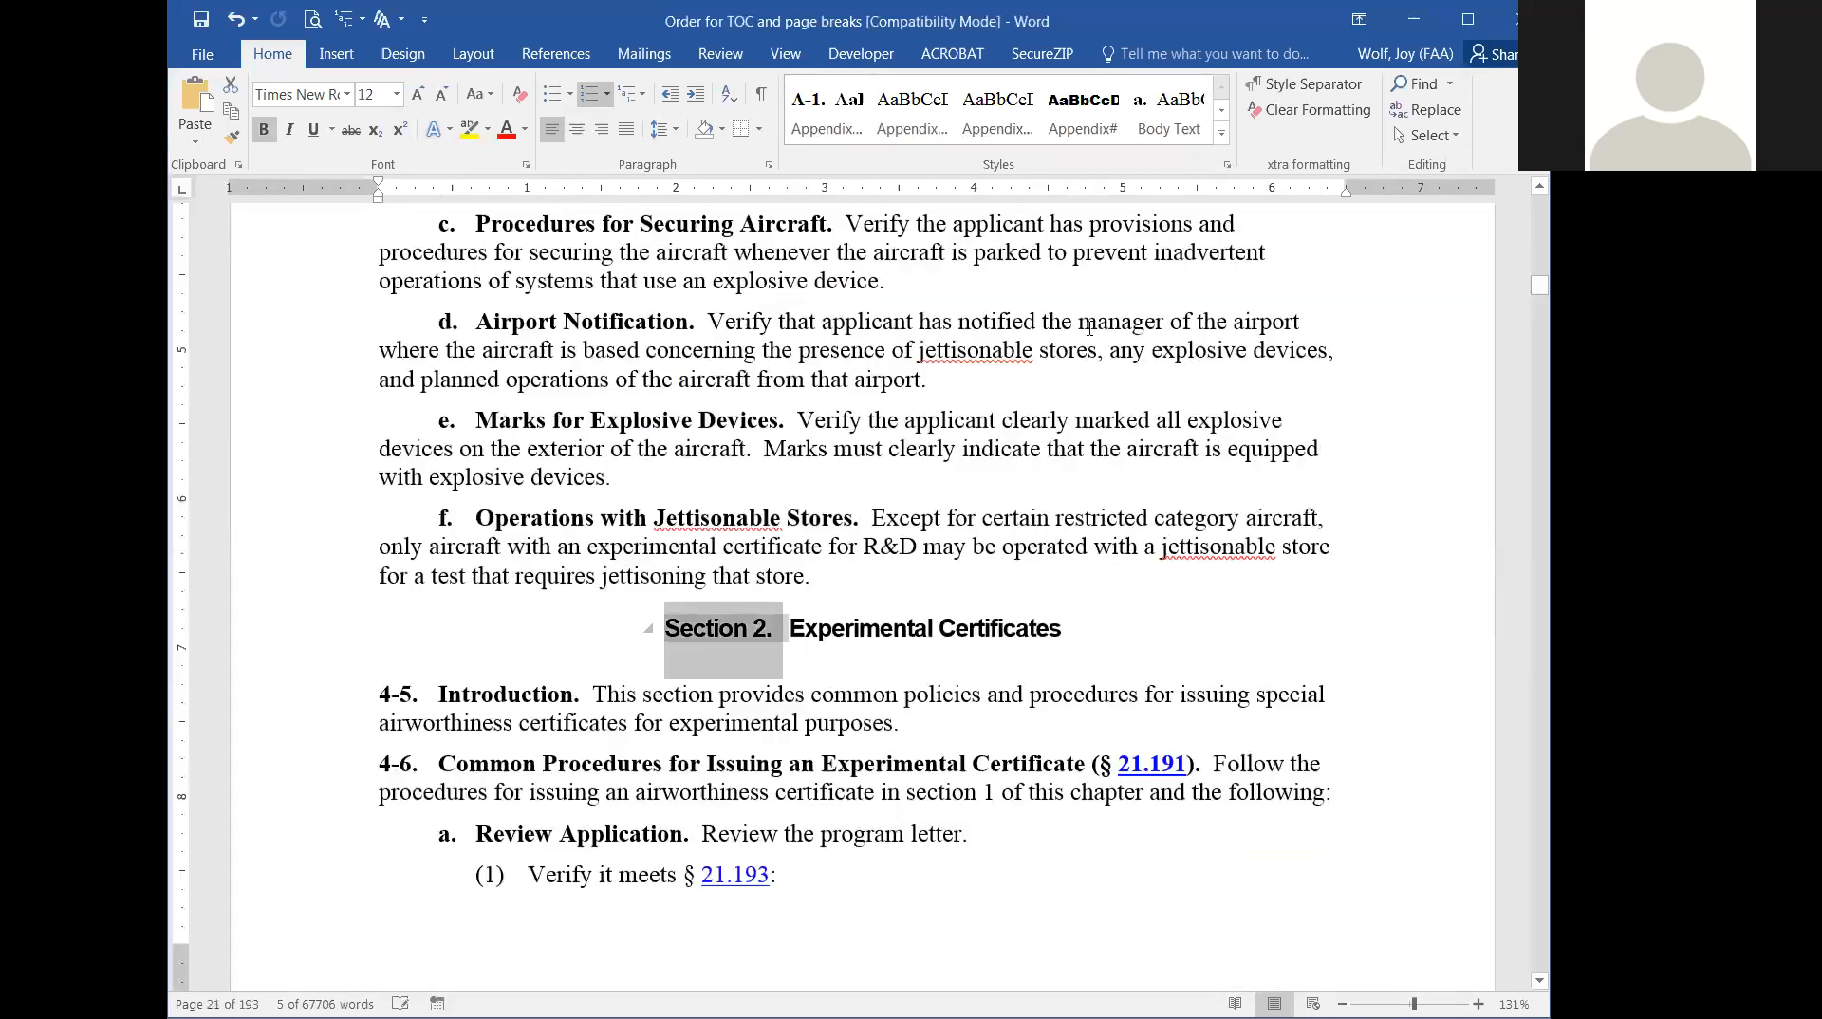
{"action": "left_click", "coordinate": [1223, 134]}
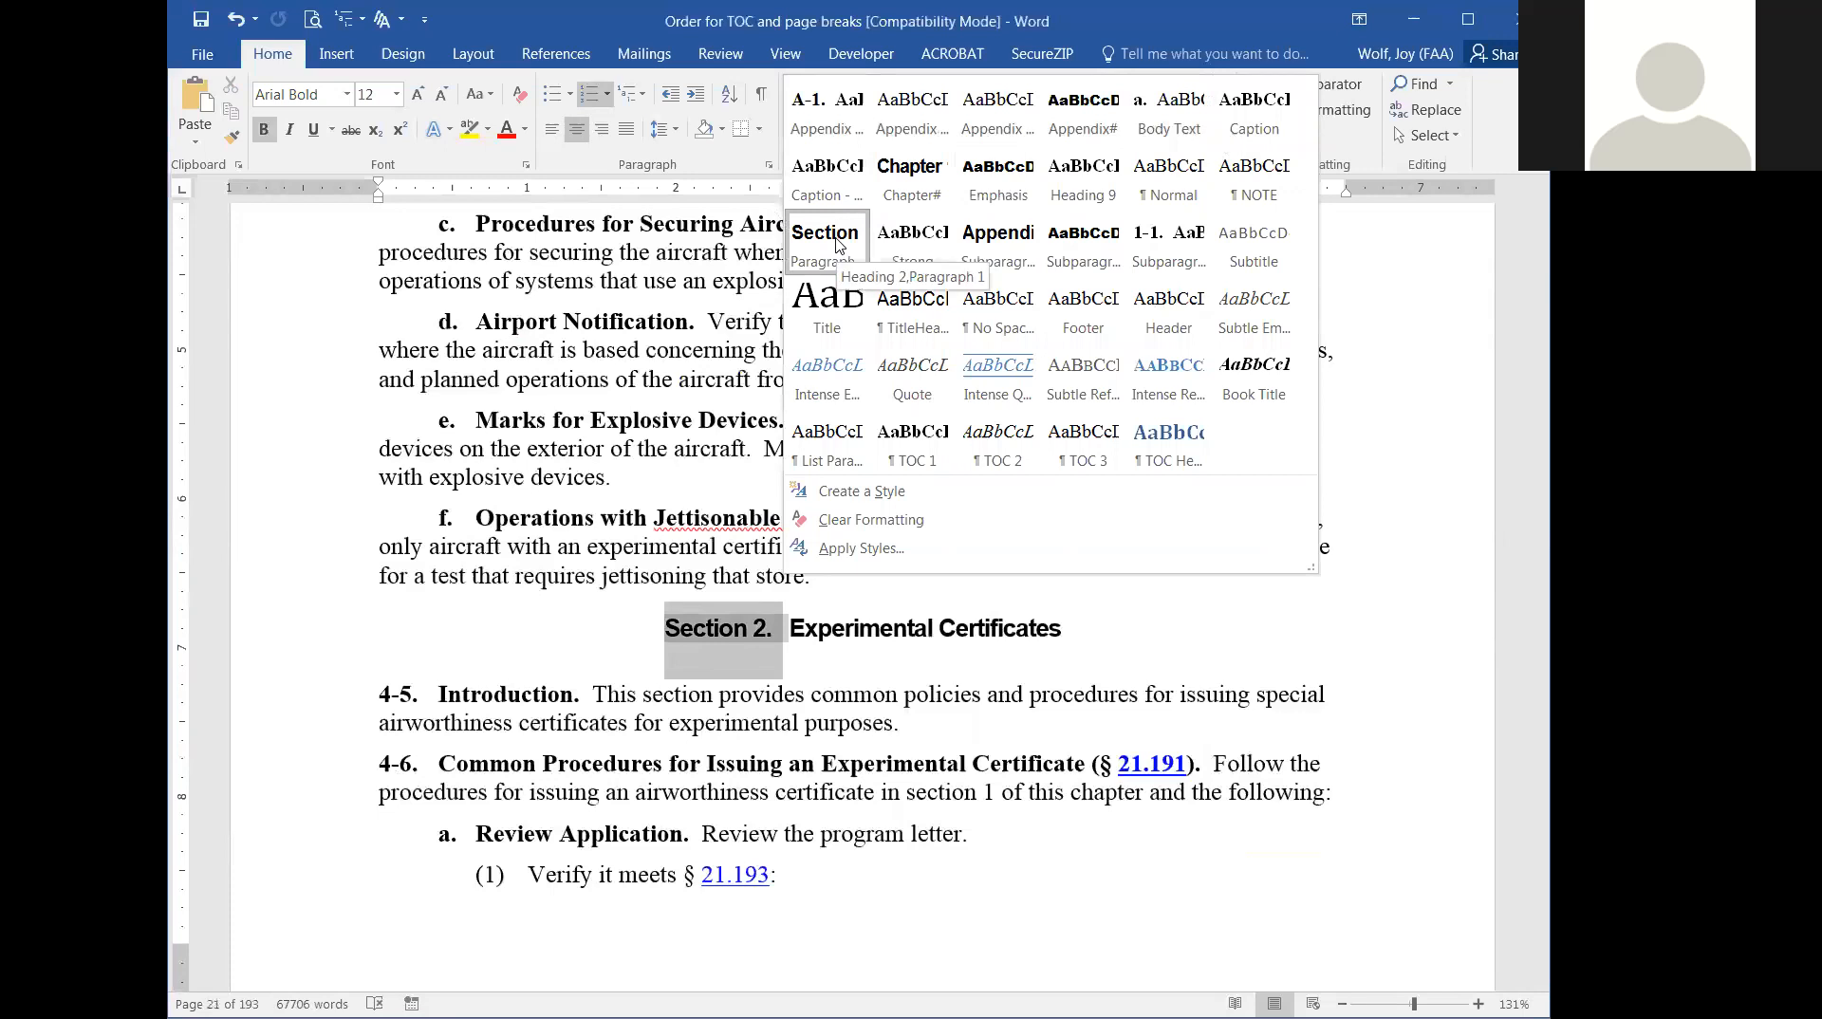
{"action": "left_click", "coordinate": [1443, 436]}
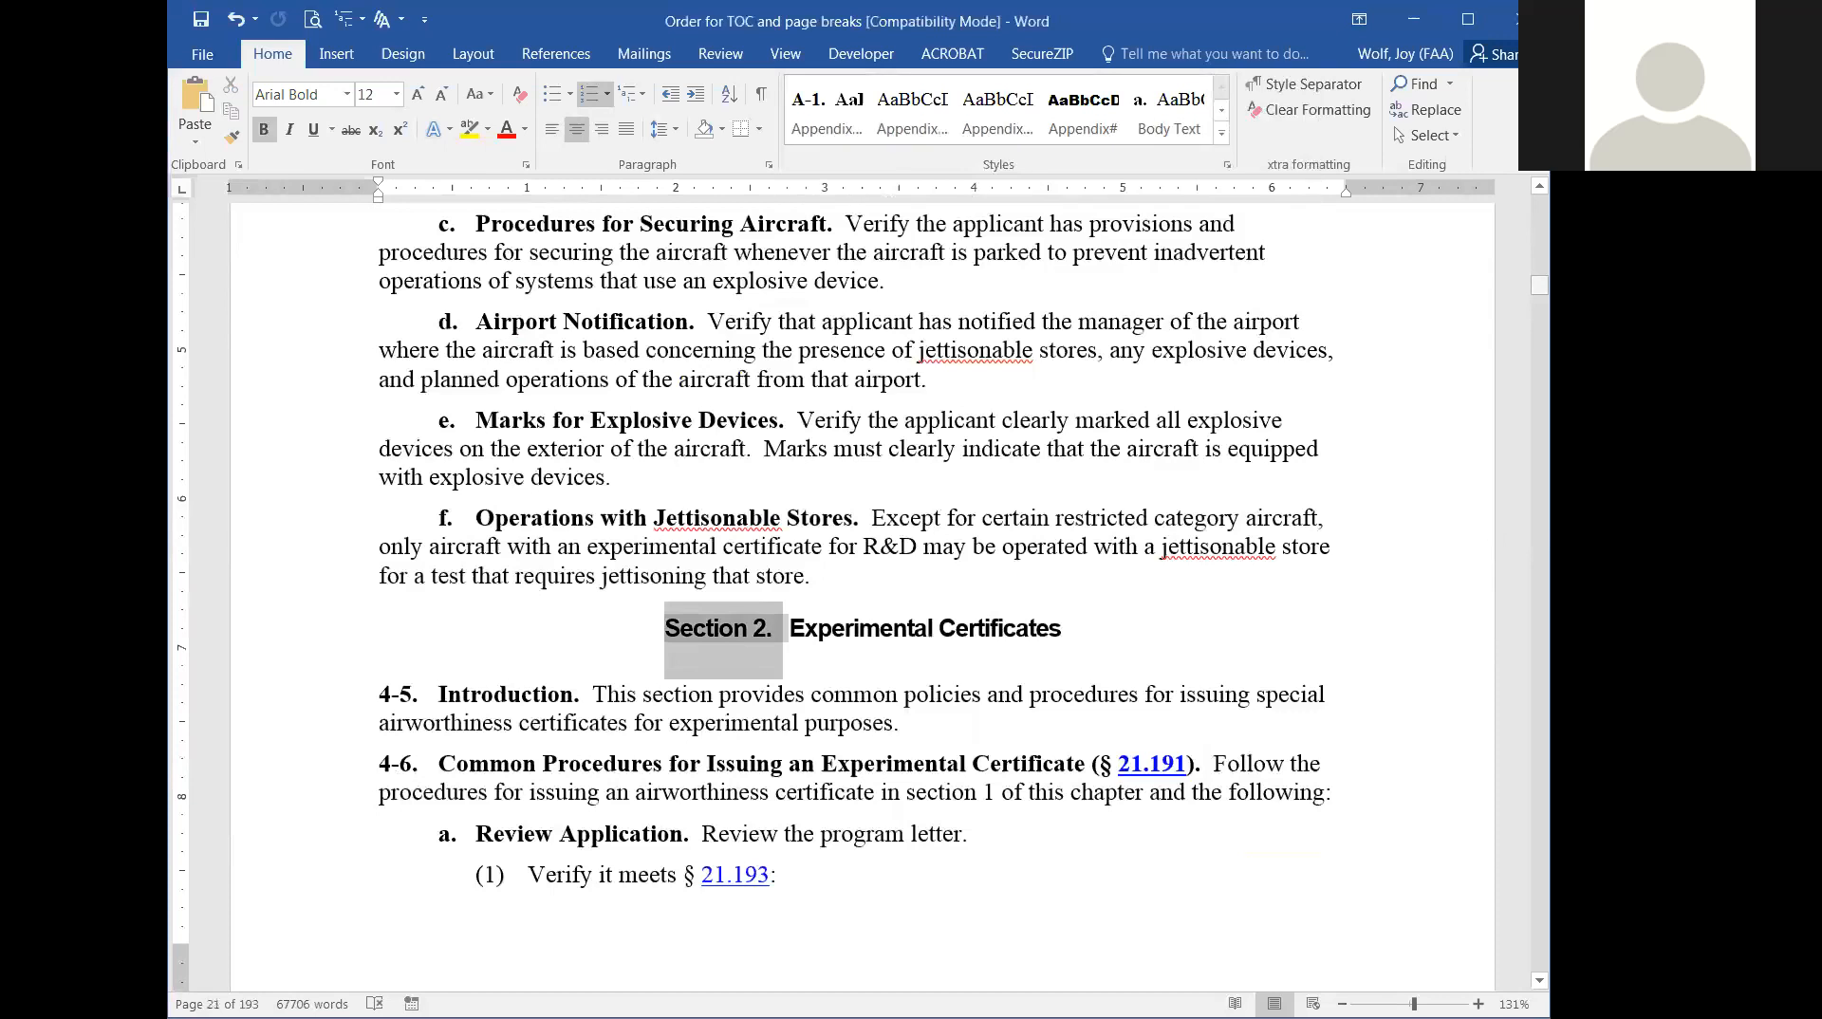
Find the "Appendix A. Completing and Reviewing FAA Forms" heading and check its applied style in the gallery.
{"action": "left_click_drag", "start_coordinate": [1540, 285], "coordinate": [1514, 654]}
{"action": "scroll", "coordinate": [1514, 653], "scroll_direction": "down", "scroll_amount": 20}
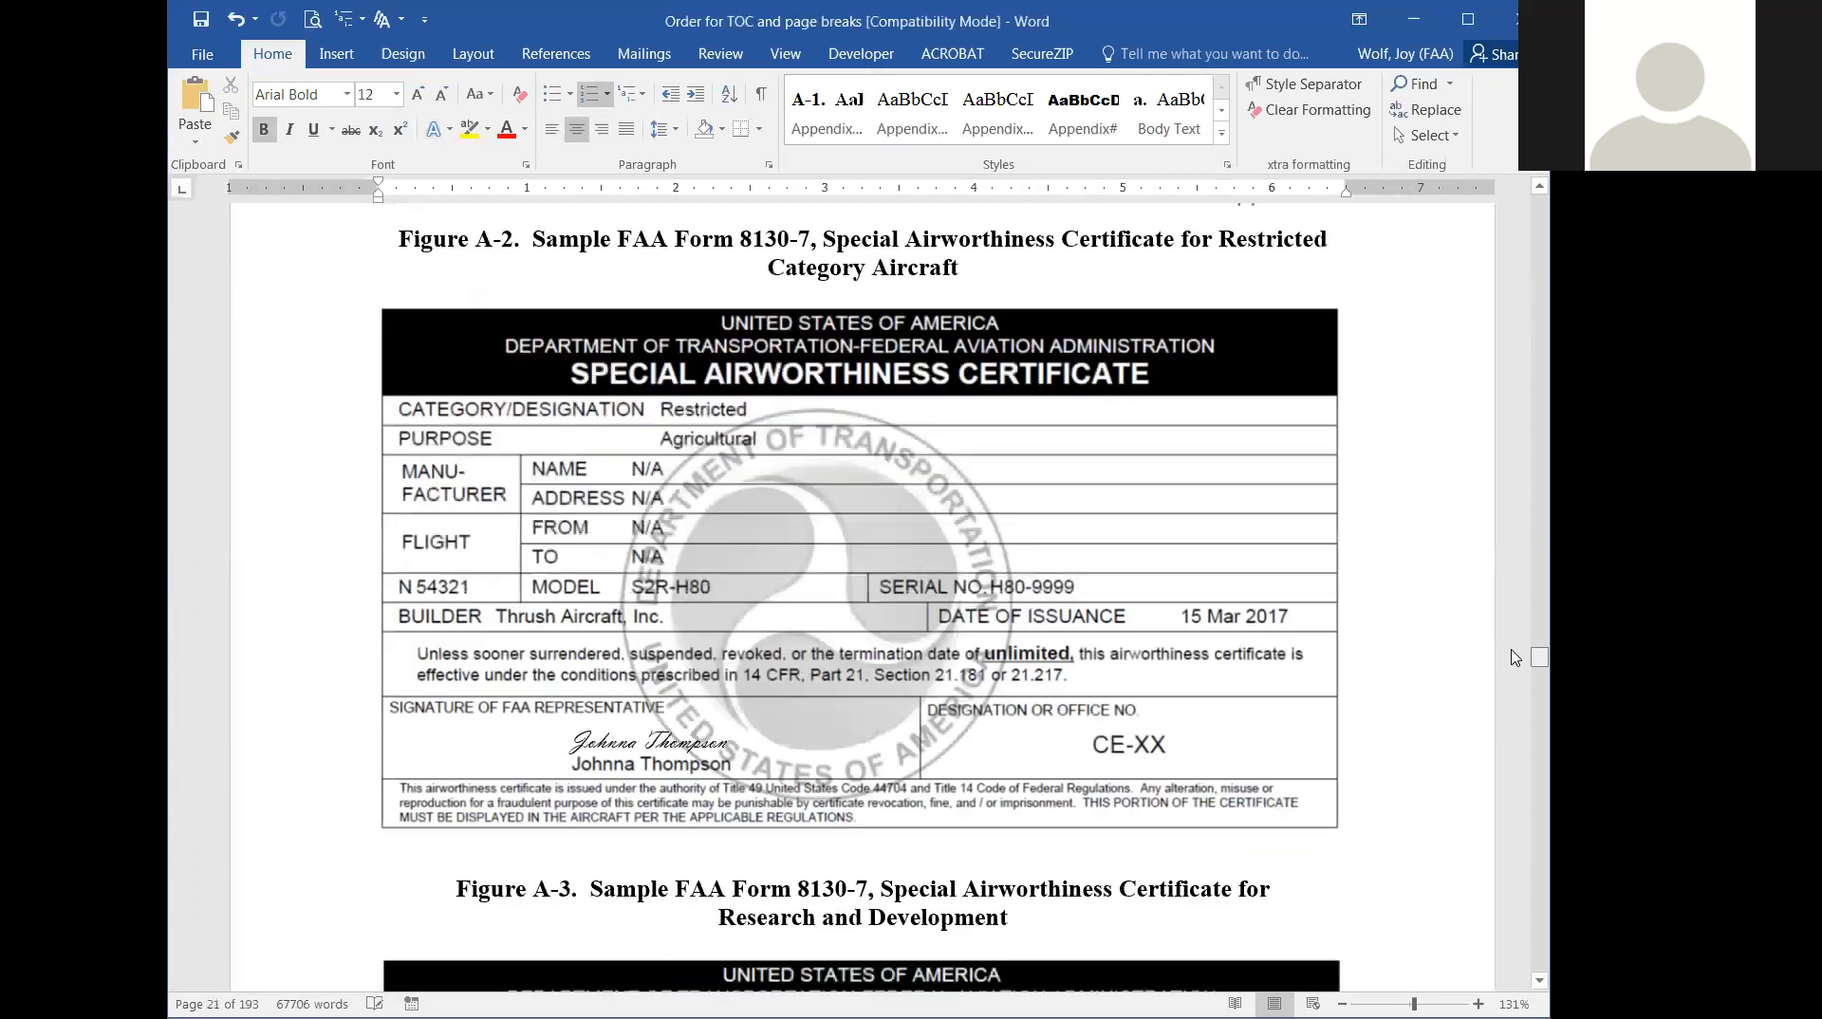
{"action": "scroll", "coordinate": [1394, 635], "scroll_direction": "up", "scroll_amount": 15}
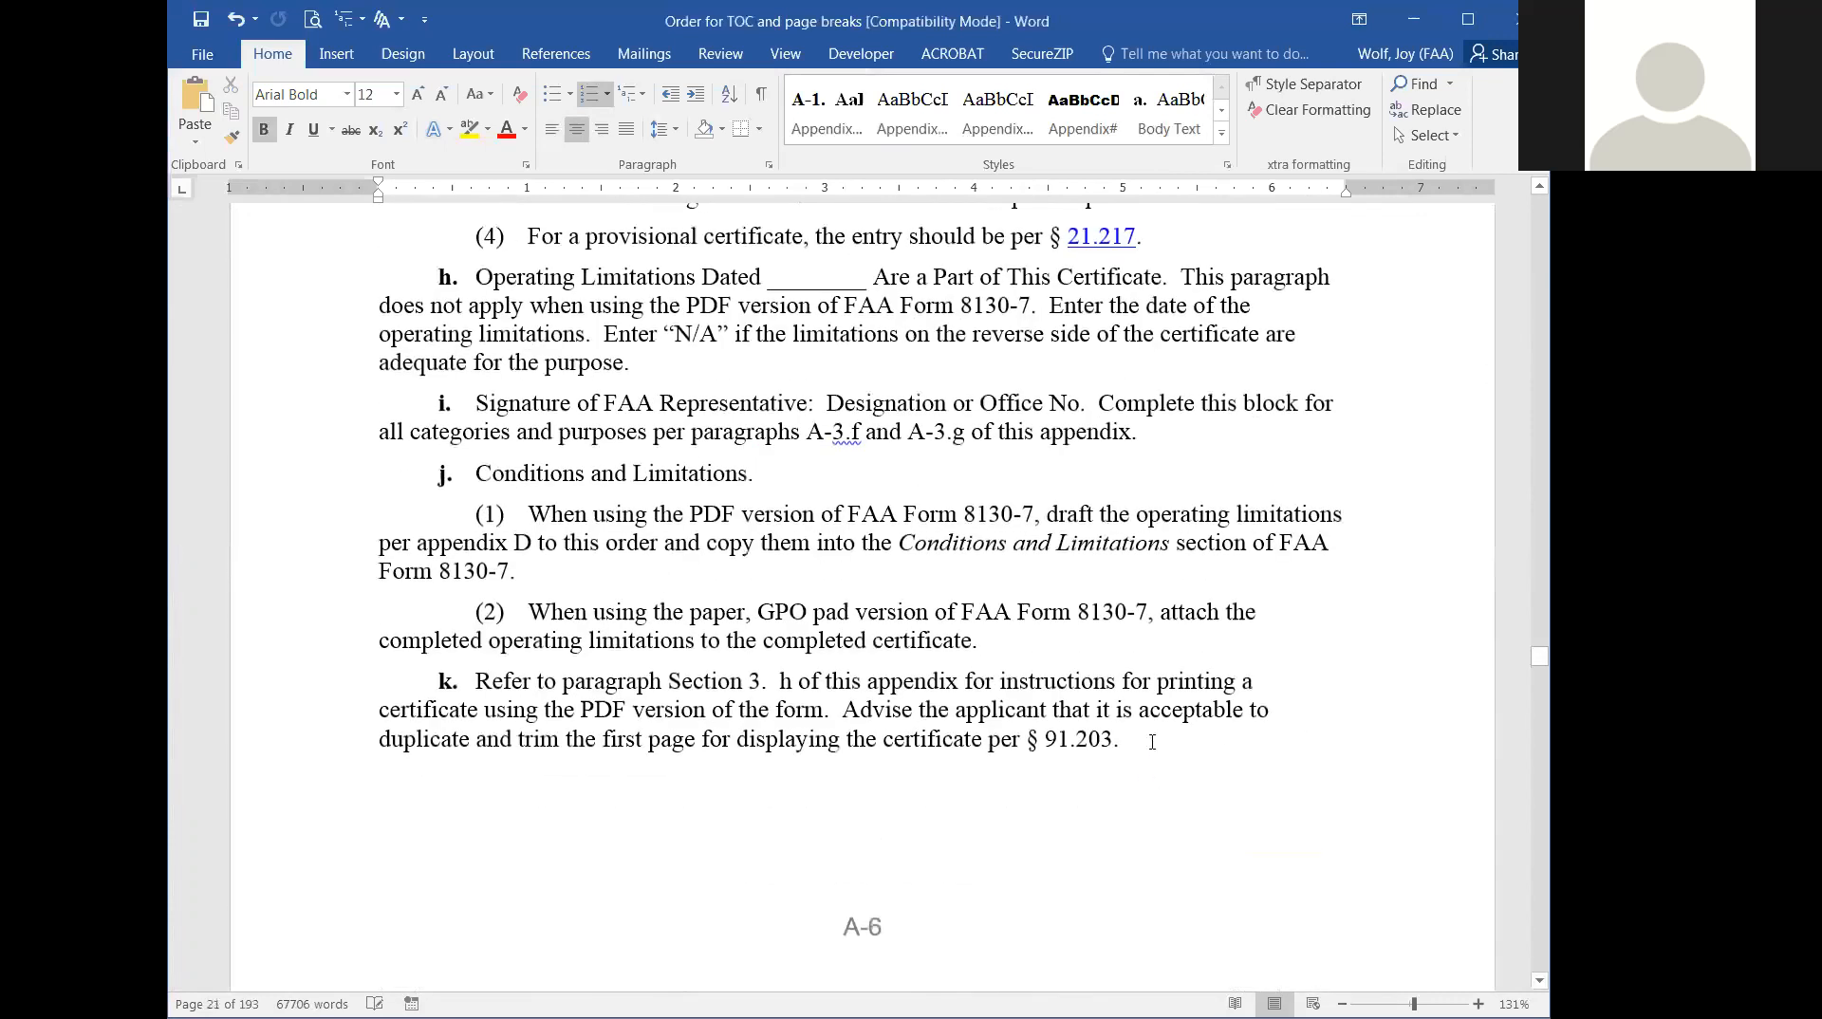
{"action": "scroll", "coordinate": [1152, 743], "scroll_direction": "up", "scroll_amount": 8}
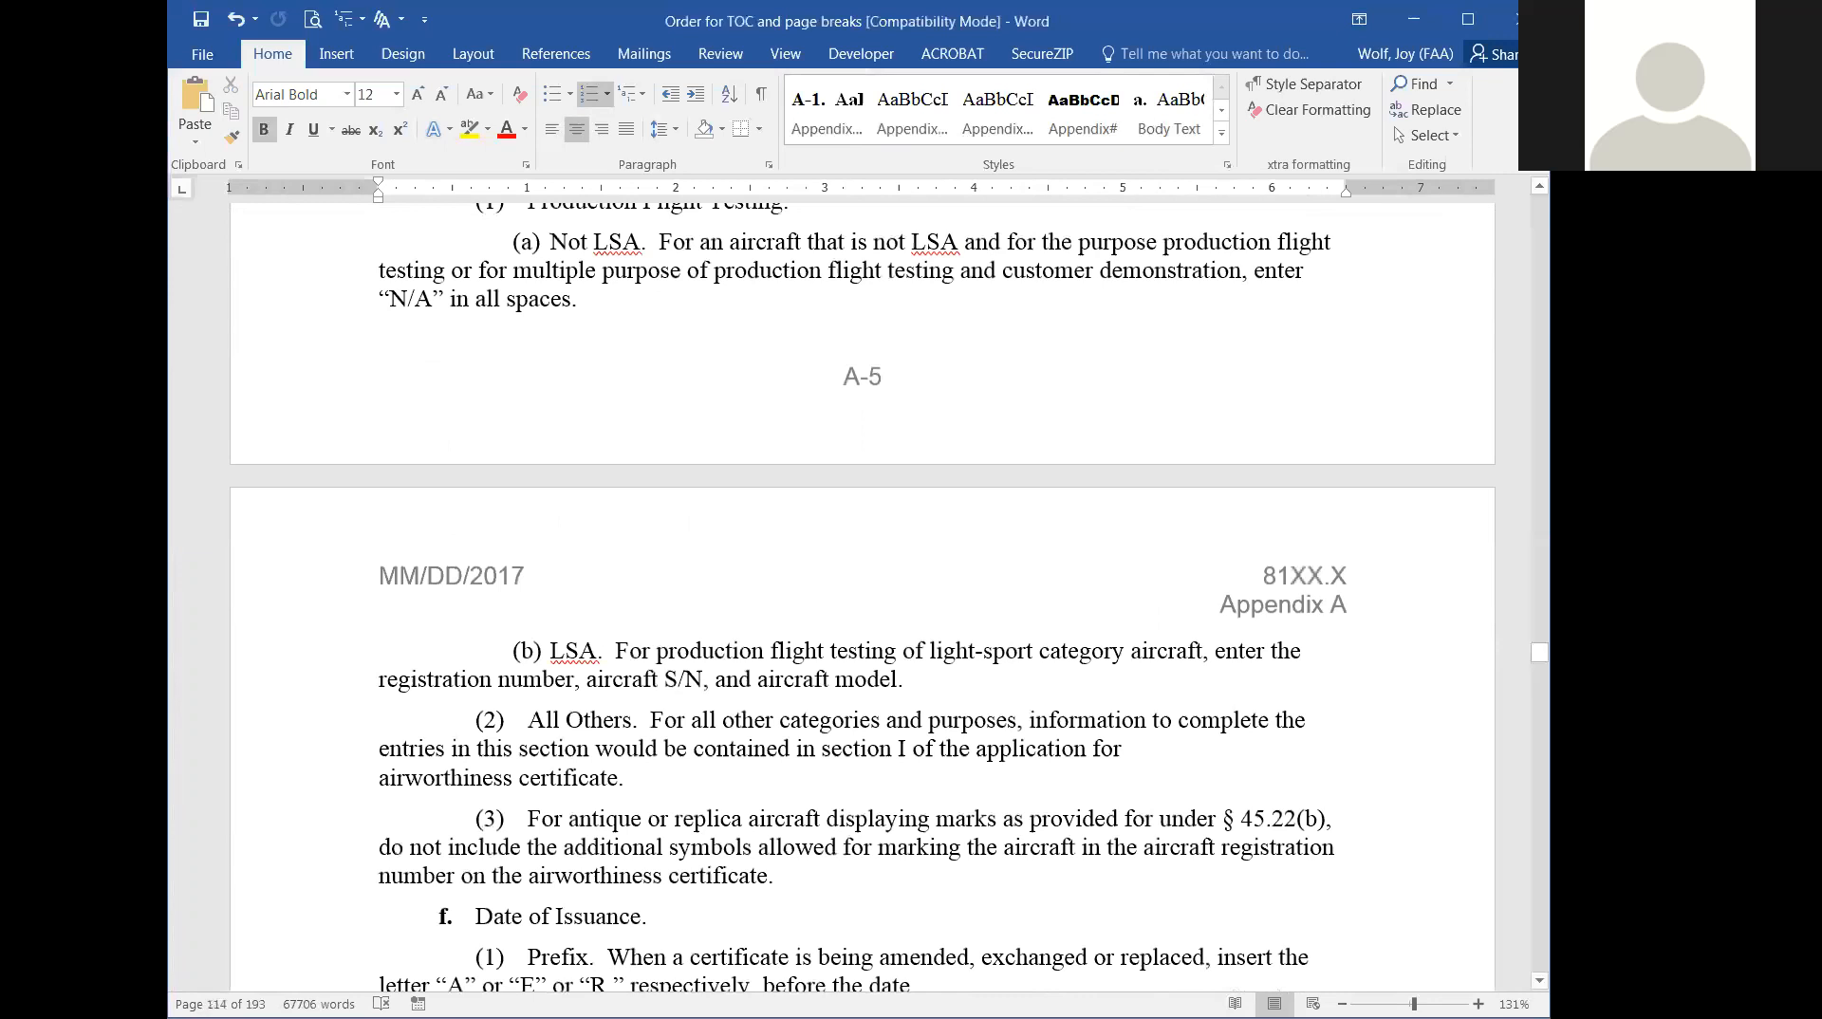
{"action": "scroll", "coordinate": [862, 589], "scroll_direction": "up", "scroll_amount": 20}
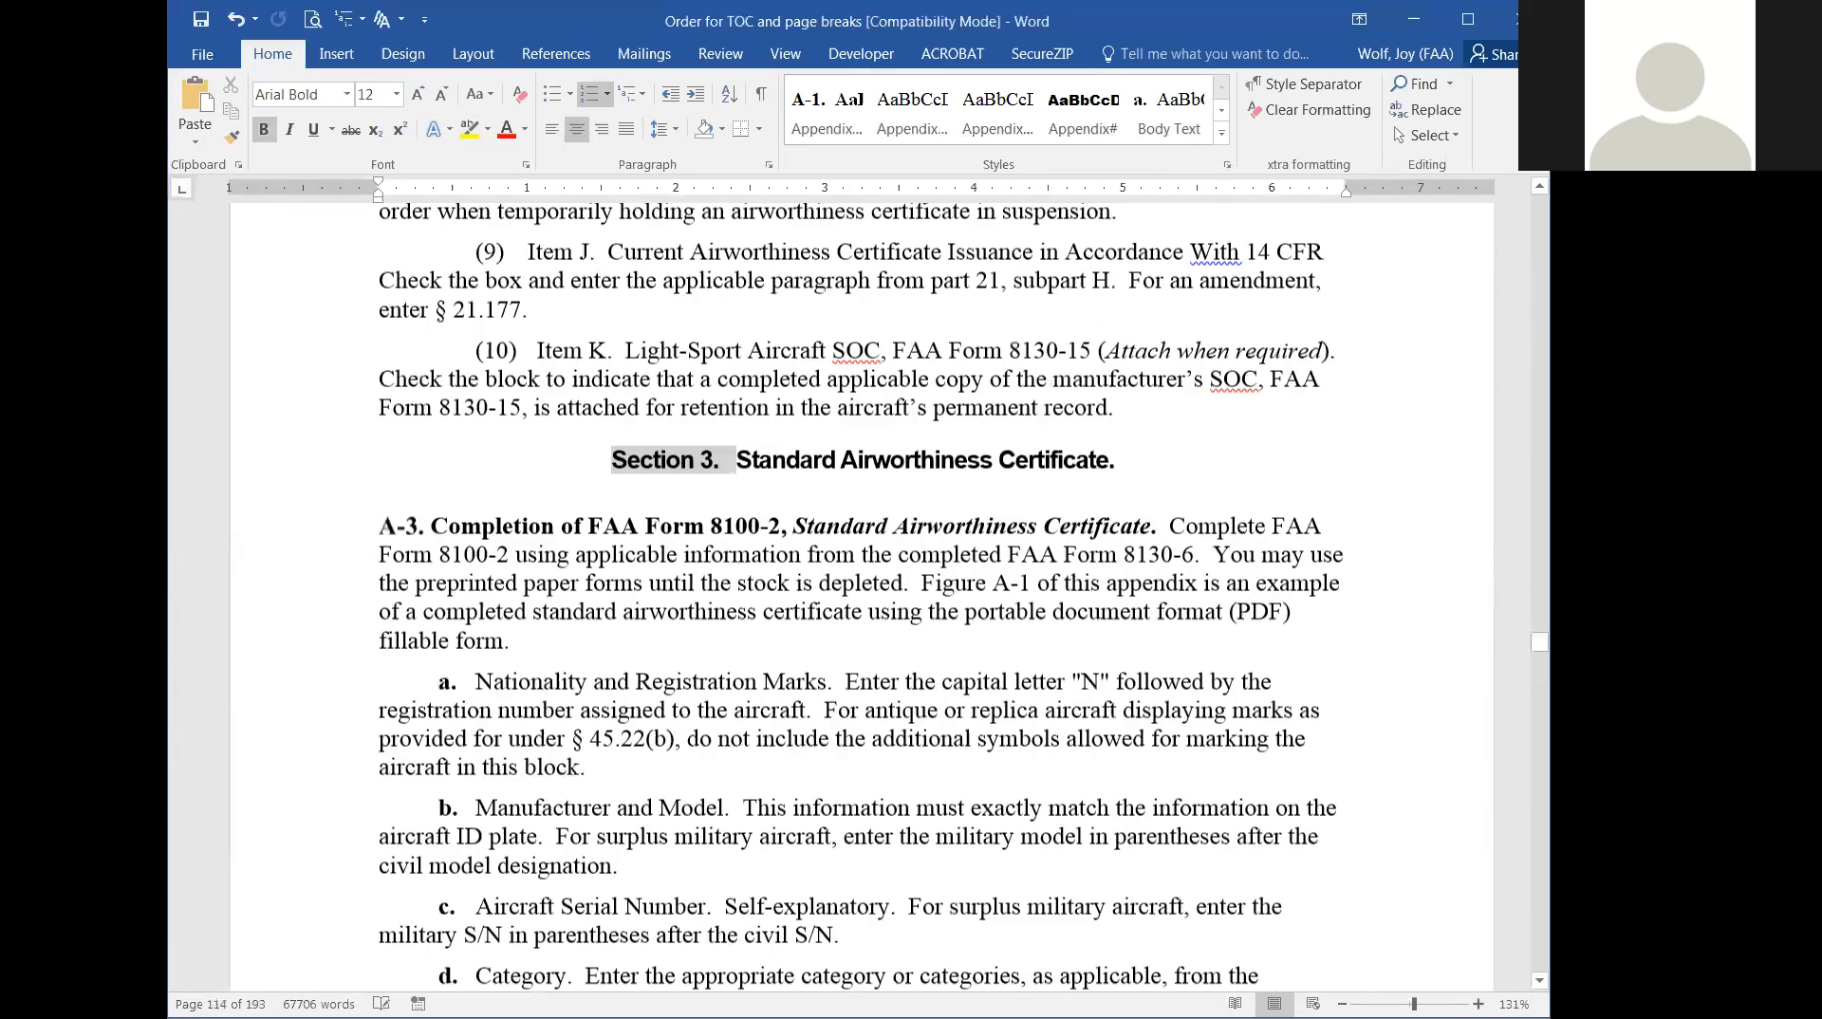
{"action": "scroll", "coordinate": [936, 617], "scroll_direction": "up", "scroll_amount": 20}
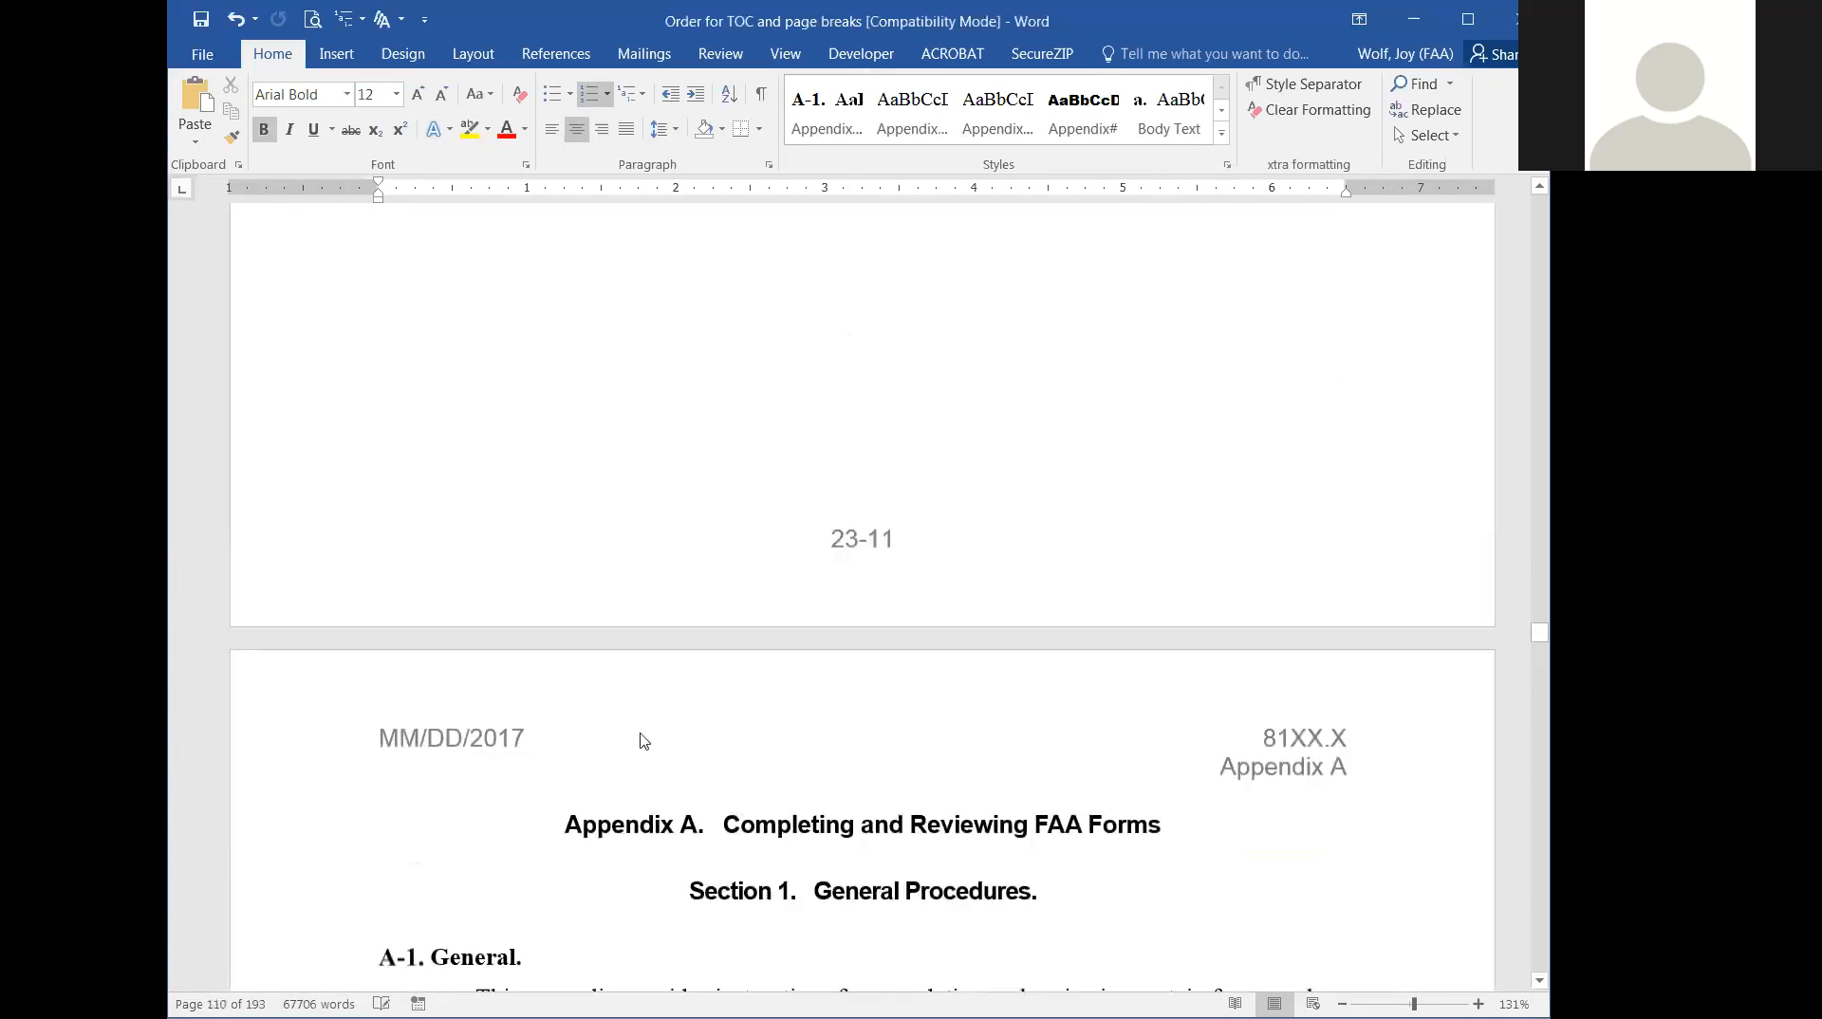
{"action": "left_click", "coordinate": [631, 825]}
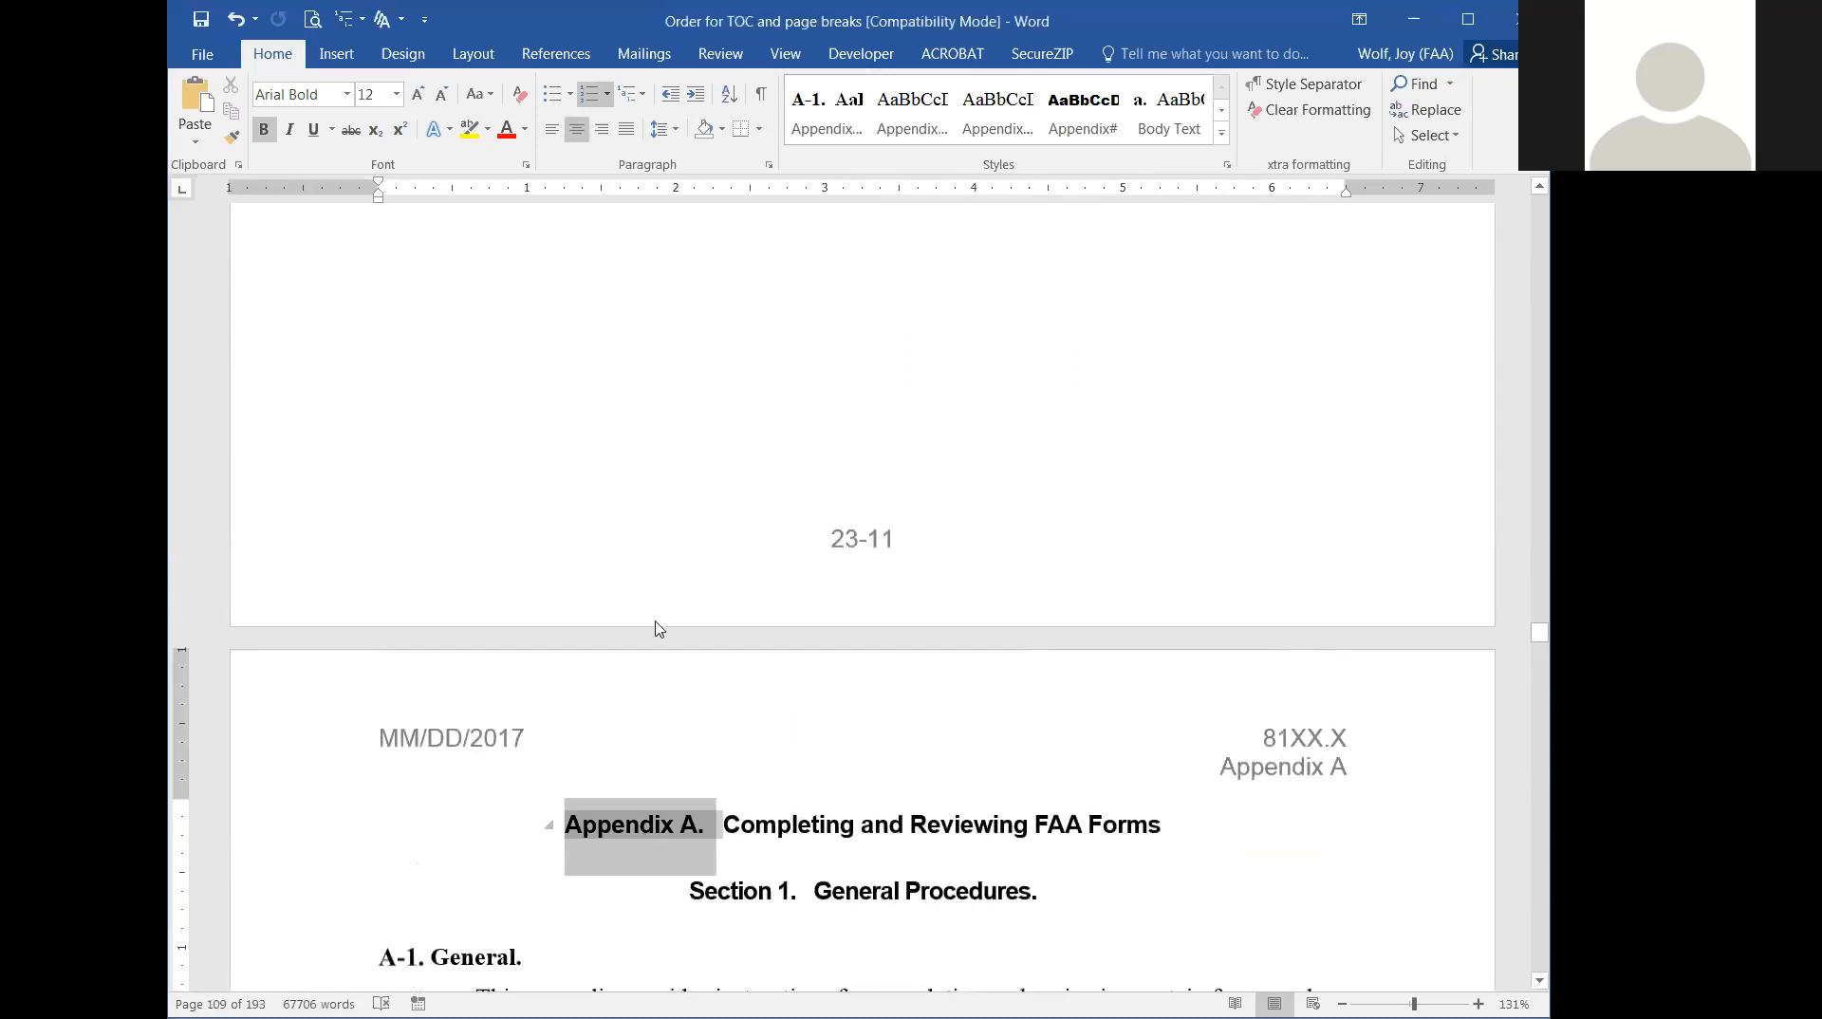
{"action": "left_click", "coordinate": [1223, 134]}
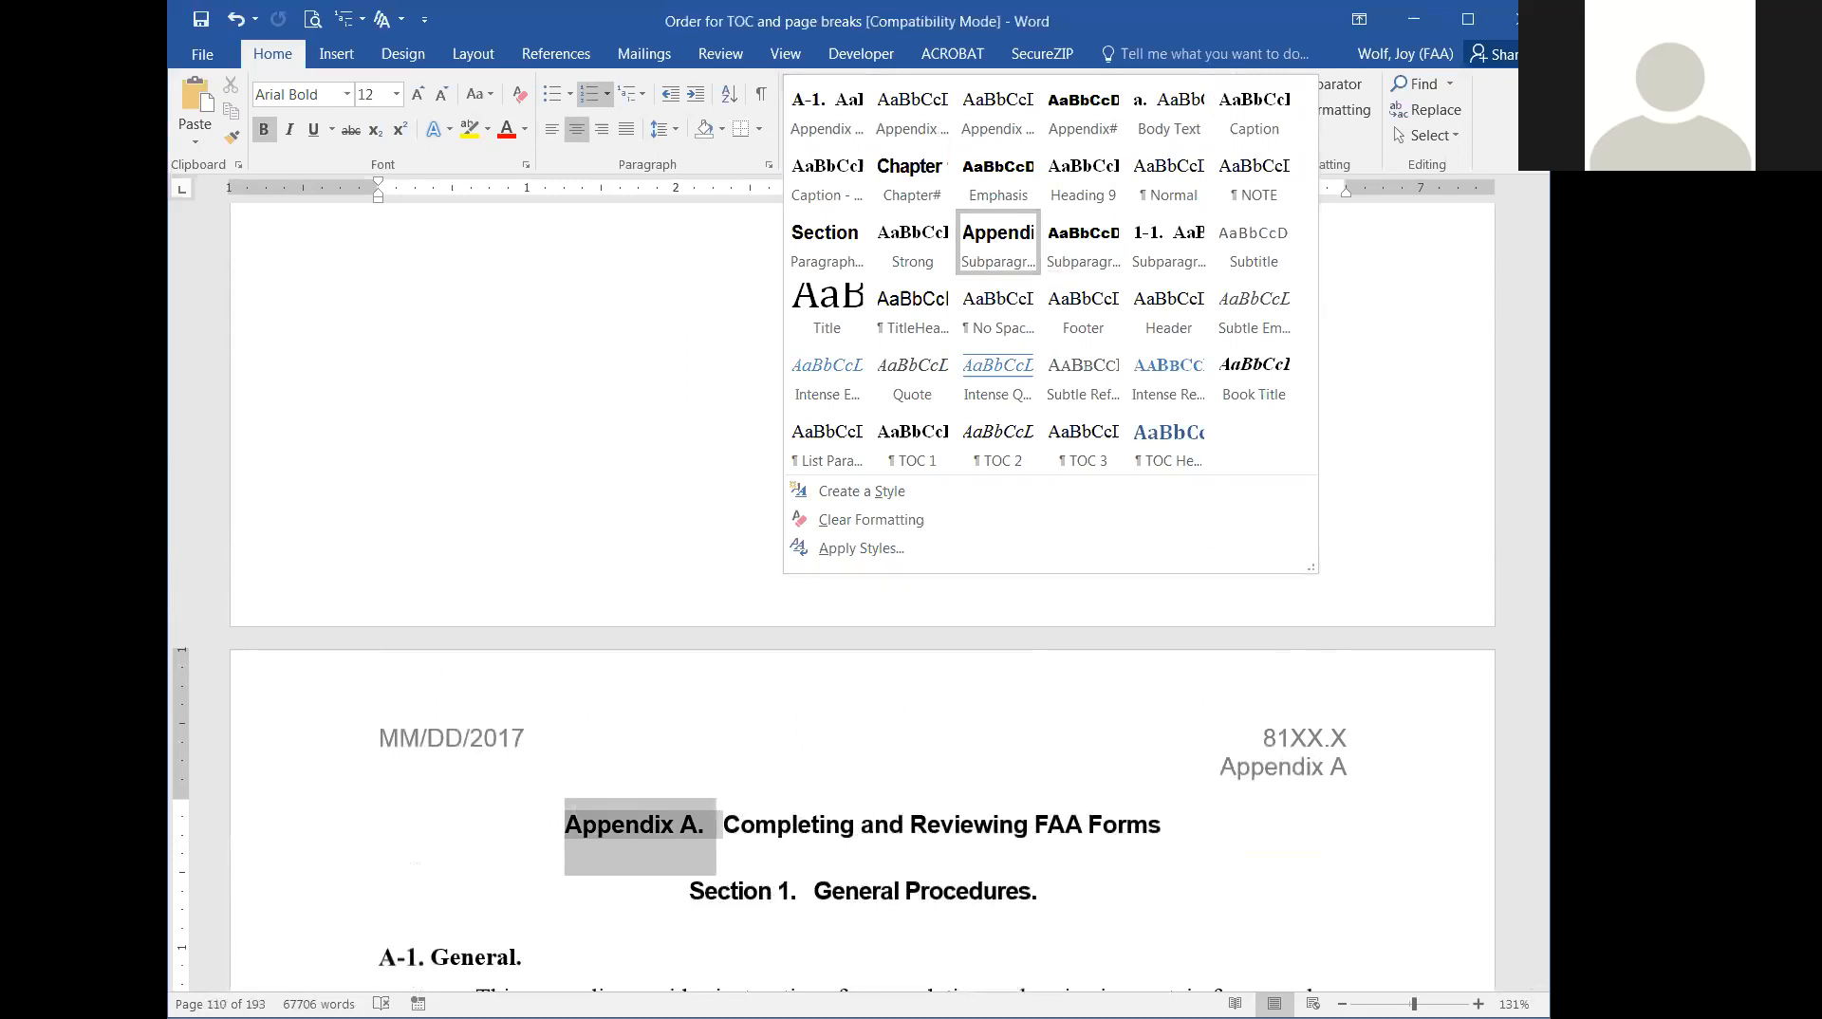
{"action": "key", "text": "alt+Tab"}
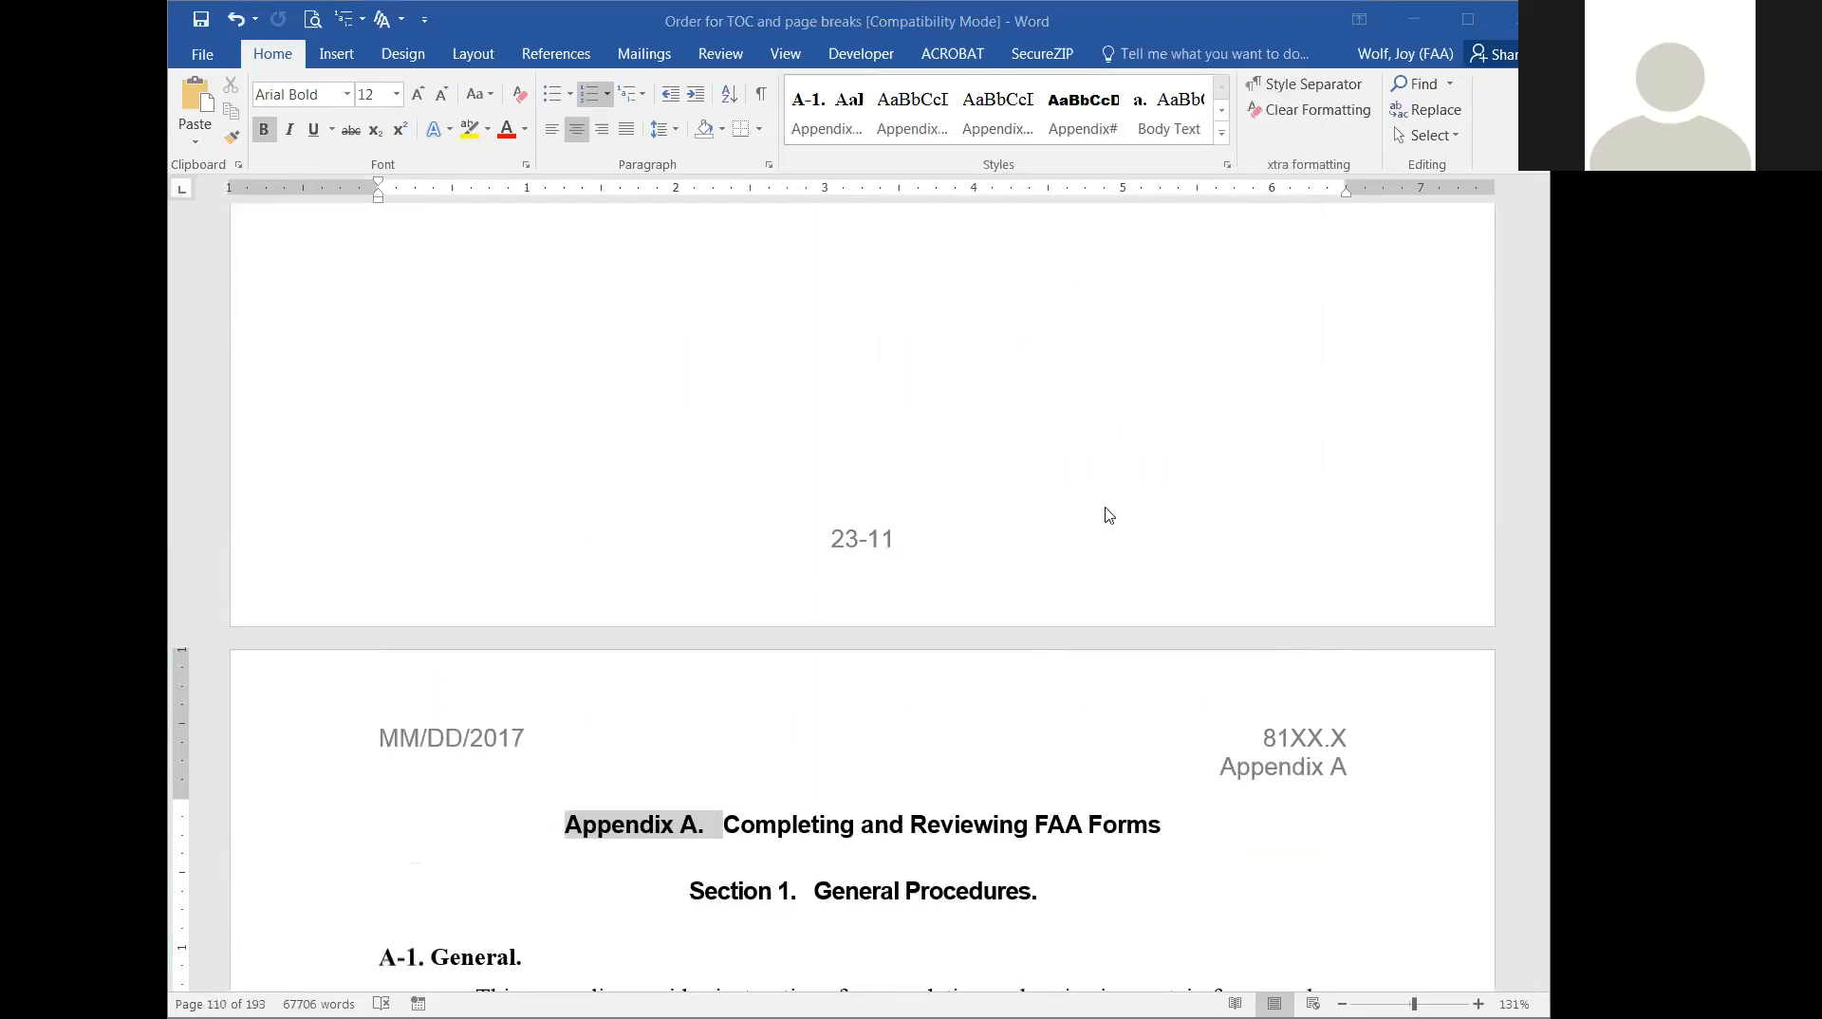
Find the Figure A-1 caption for the sample FAA Form 8100-2 in Appendix A and check its applied style in the gallery.
{"action": "scroll", "coordinate": [1155, 443], "scroll_direction": "down", "scroll_amount": 3}
{"action": "scroll", "coordinate": [1155, 444], "scroll_direction": "down", "scroll_amount": 3}
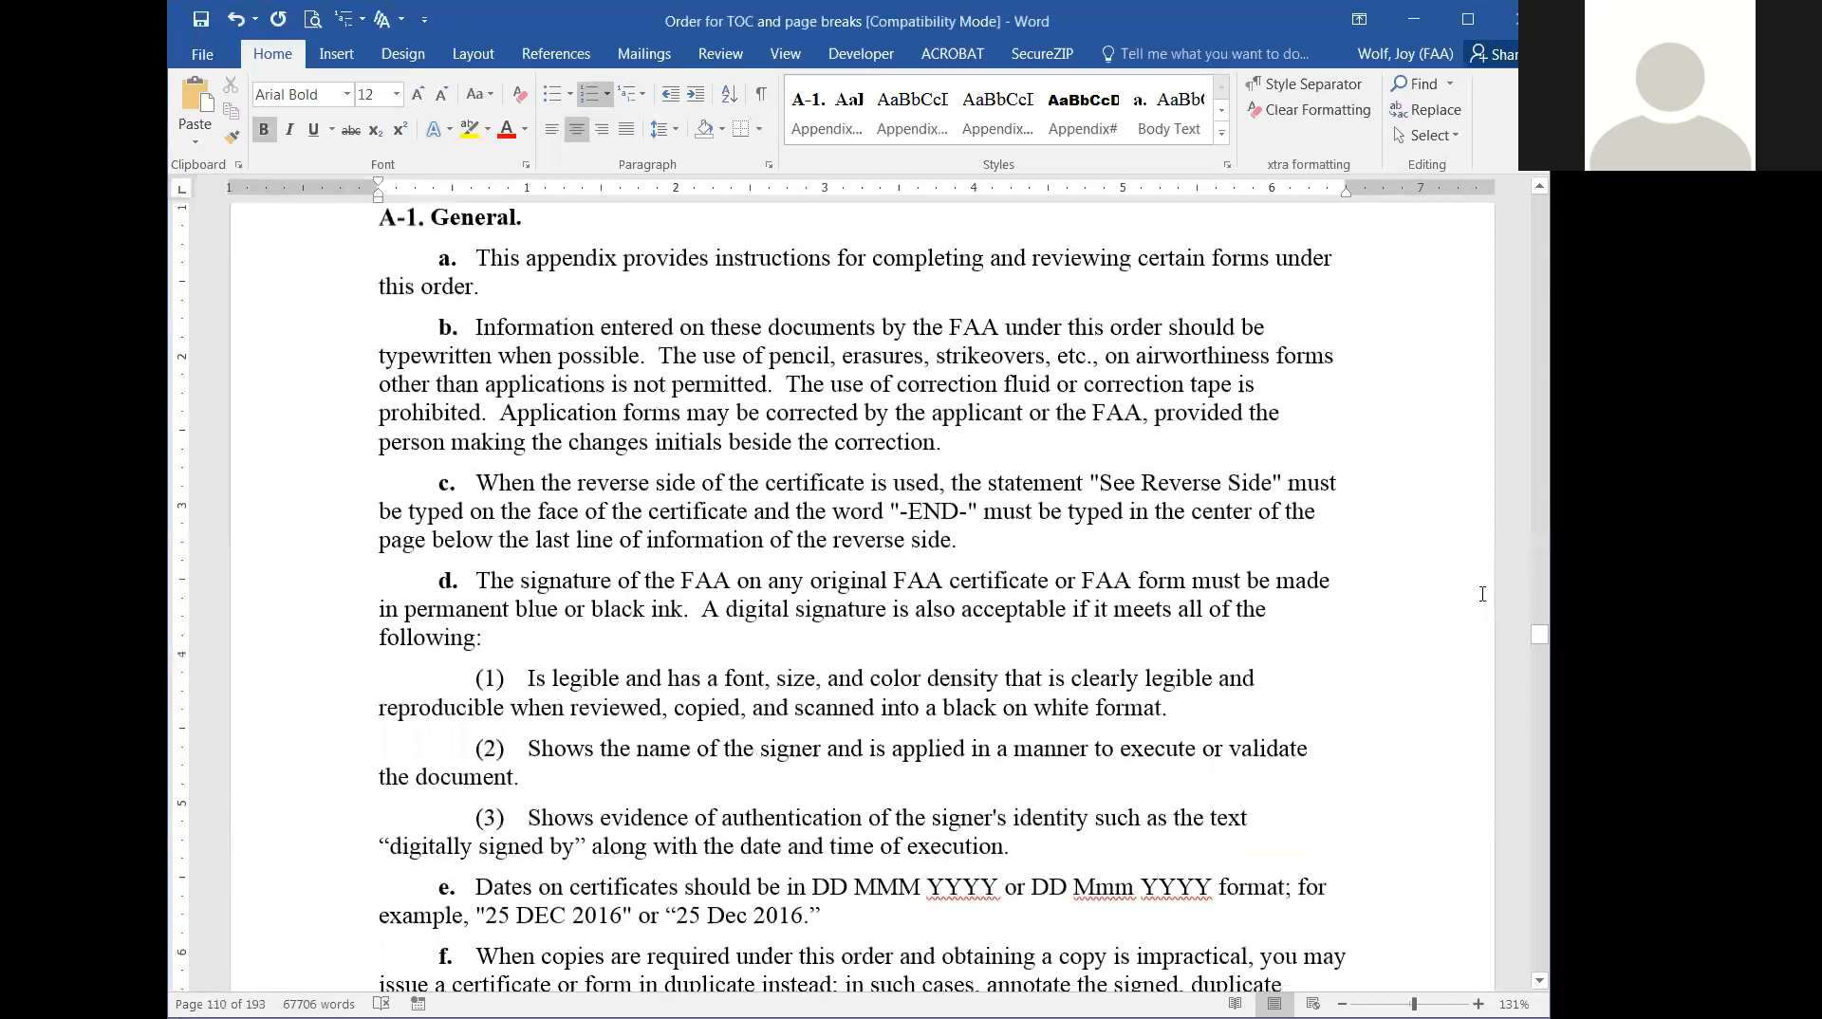
{"action": "scroll", "coordinate": [954, 580], "scroll_direction": "down", "scroll_amount": 3}
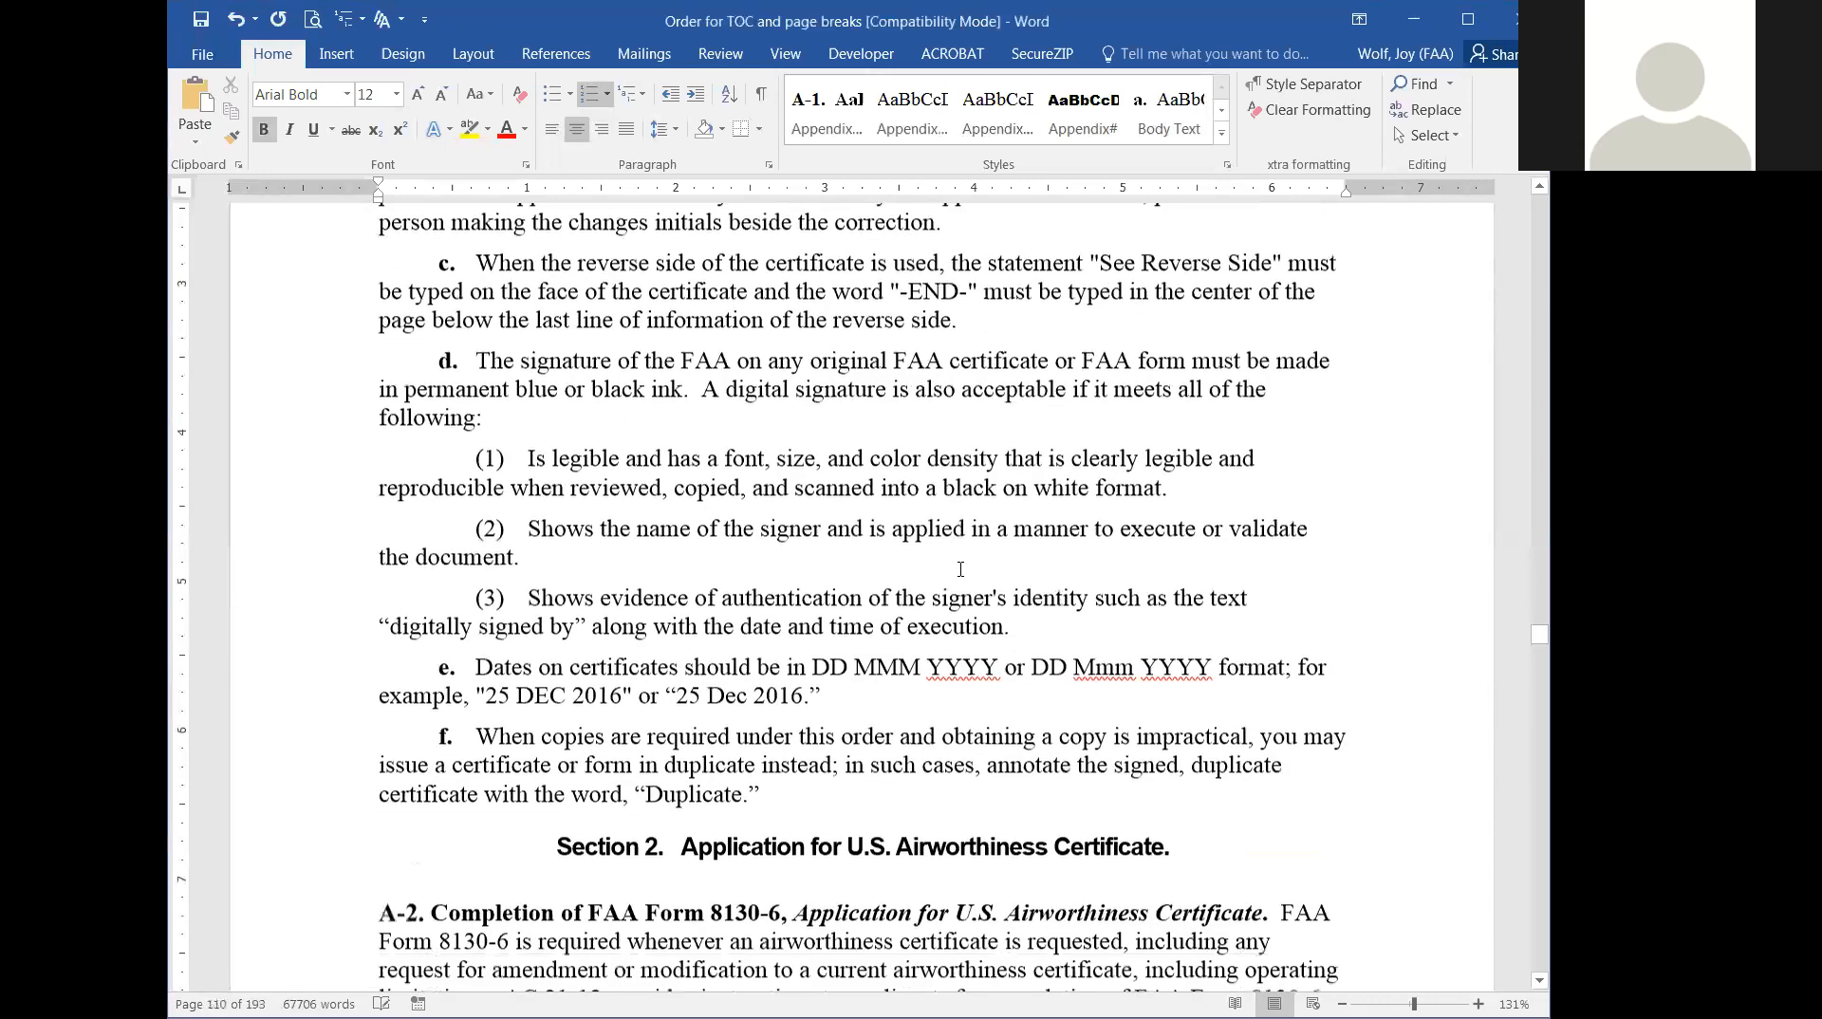
{"action": "scroll", "coordinate": [963, 578], "scroll_direction": "down", "scroll_amount": 15}
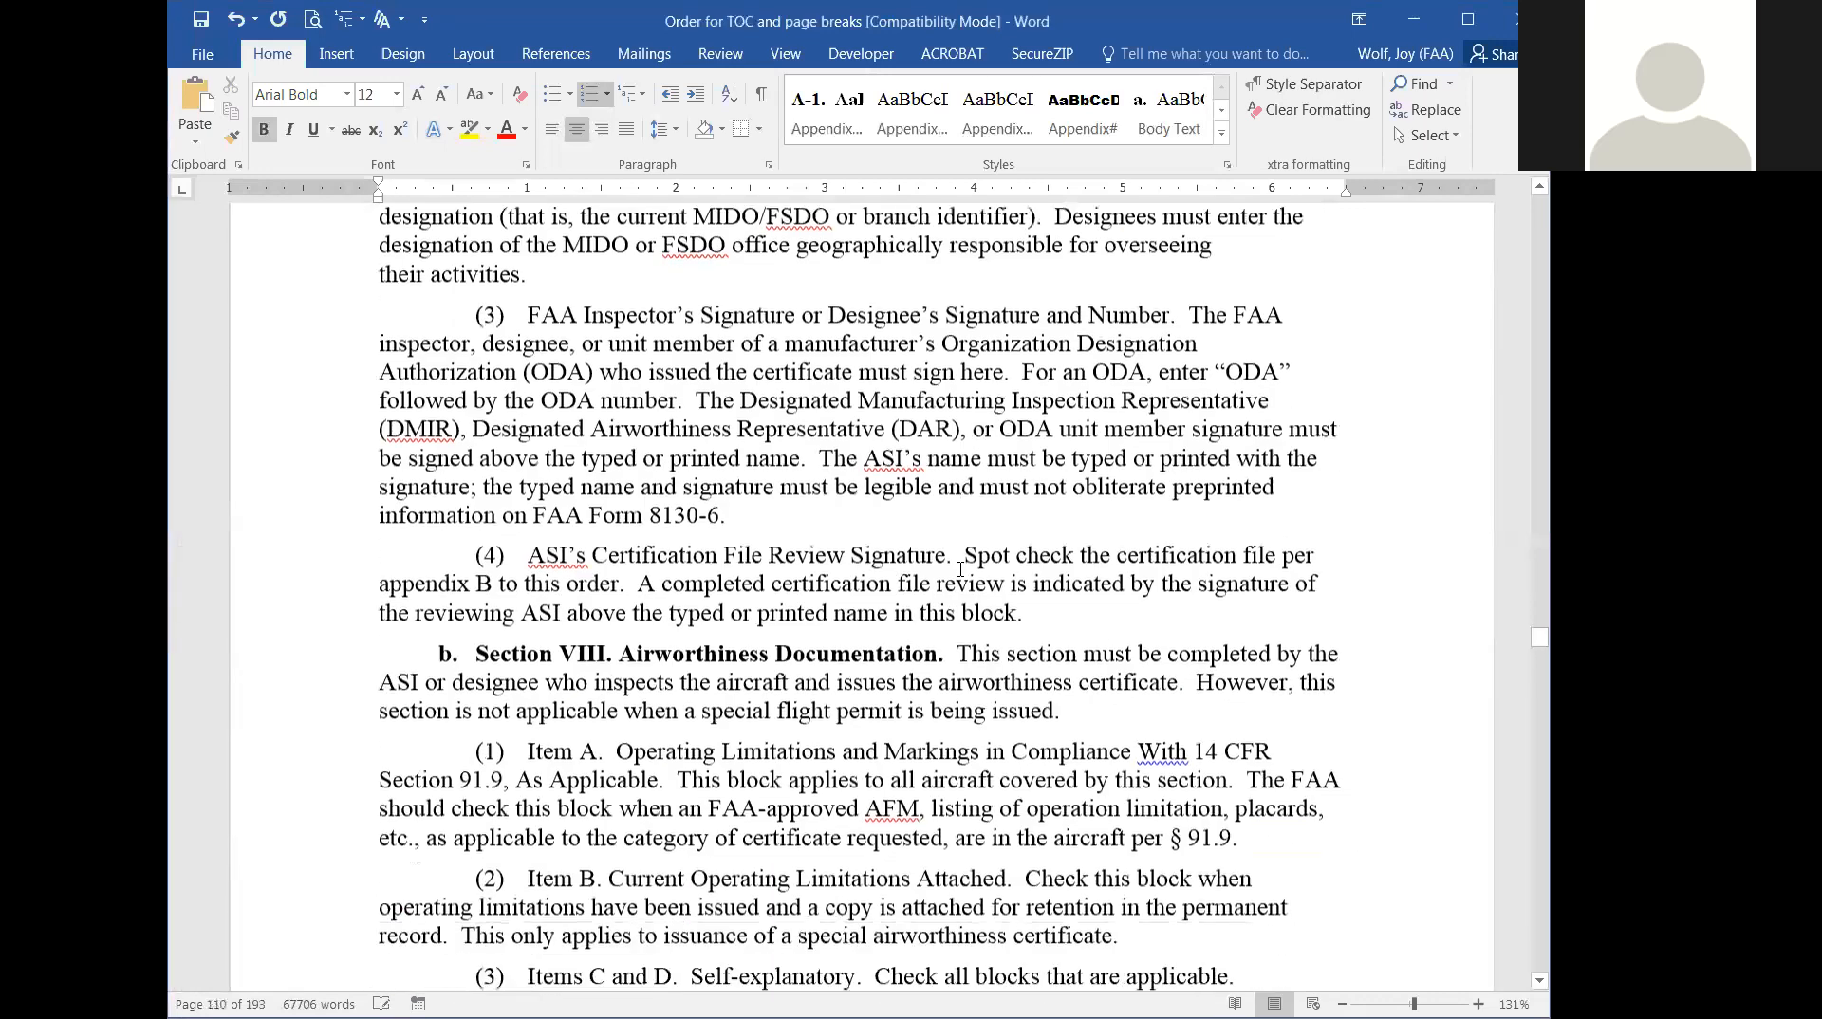
{"action": "scroll", "coordinate": [963, 577], "scroll_direction": "down", "scroll_amount": 12}
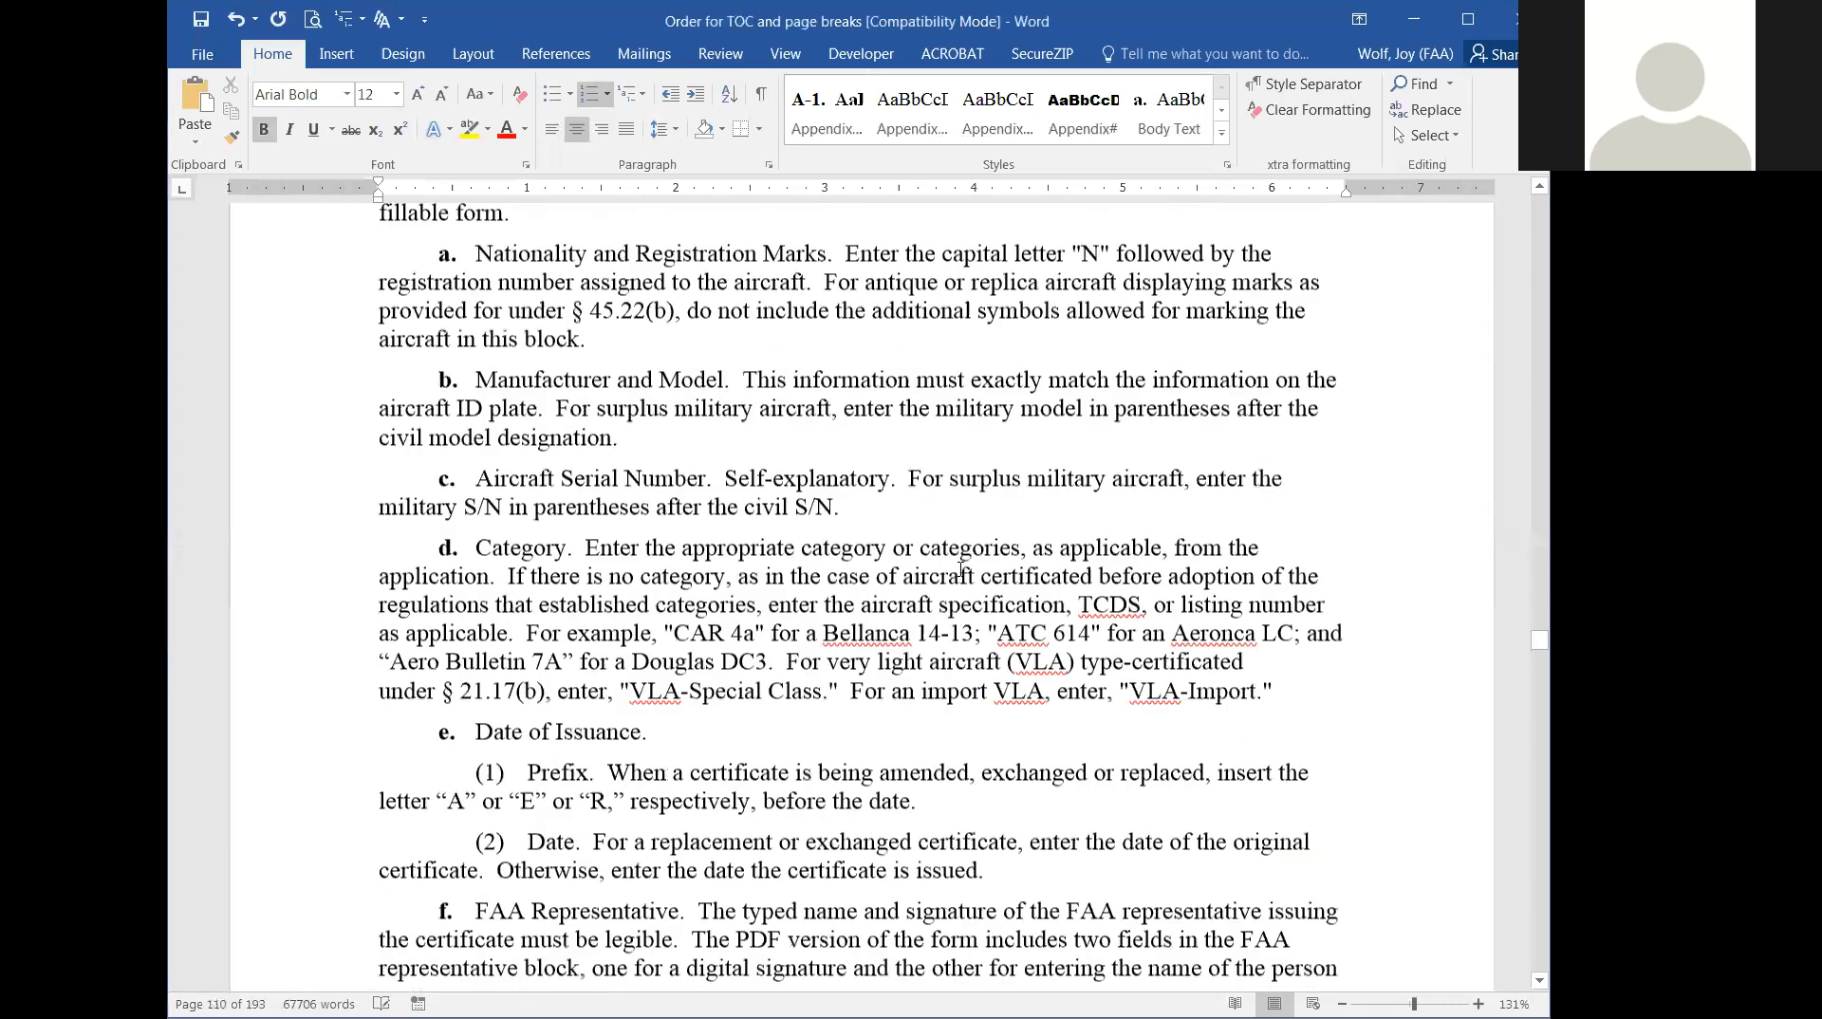
{"action": "scroll", "coordinate": [963, 577], "scroll_direction": "down", "scroll_amount": 7}
{"action": "scroll", "coordinate": [509, 465], "scroll_direction": "up", "scroll_amount": 2}
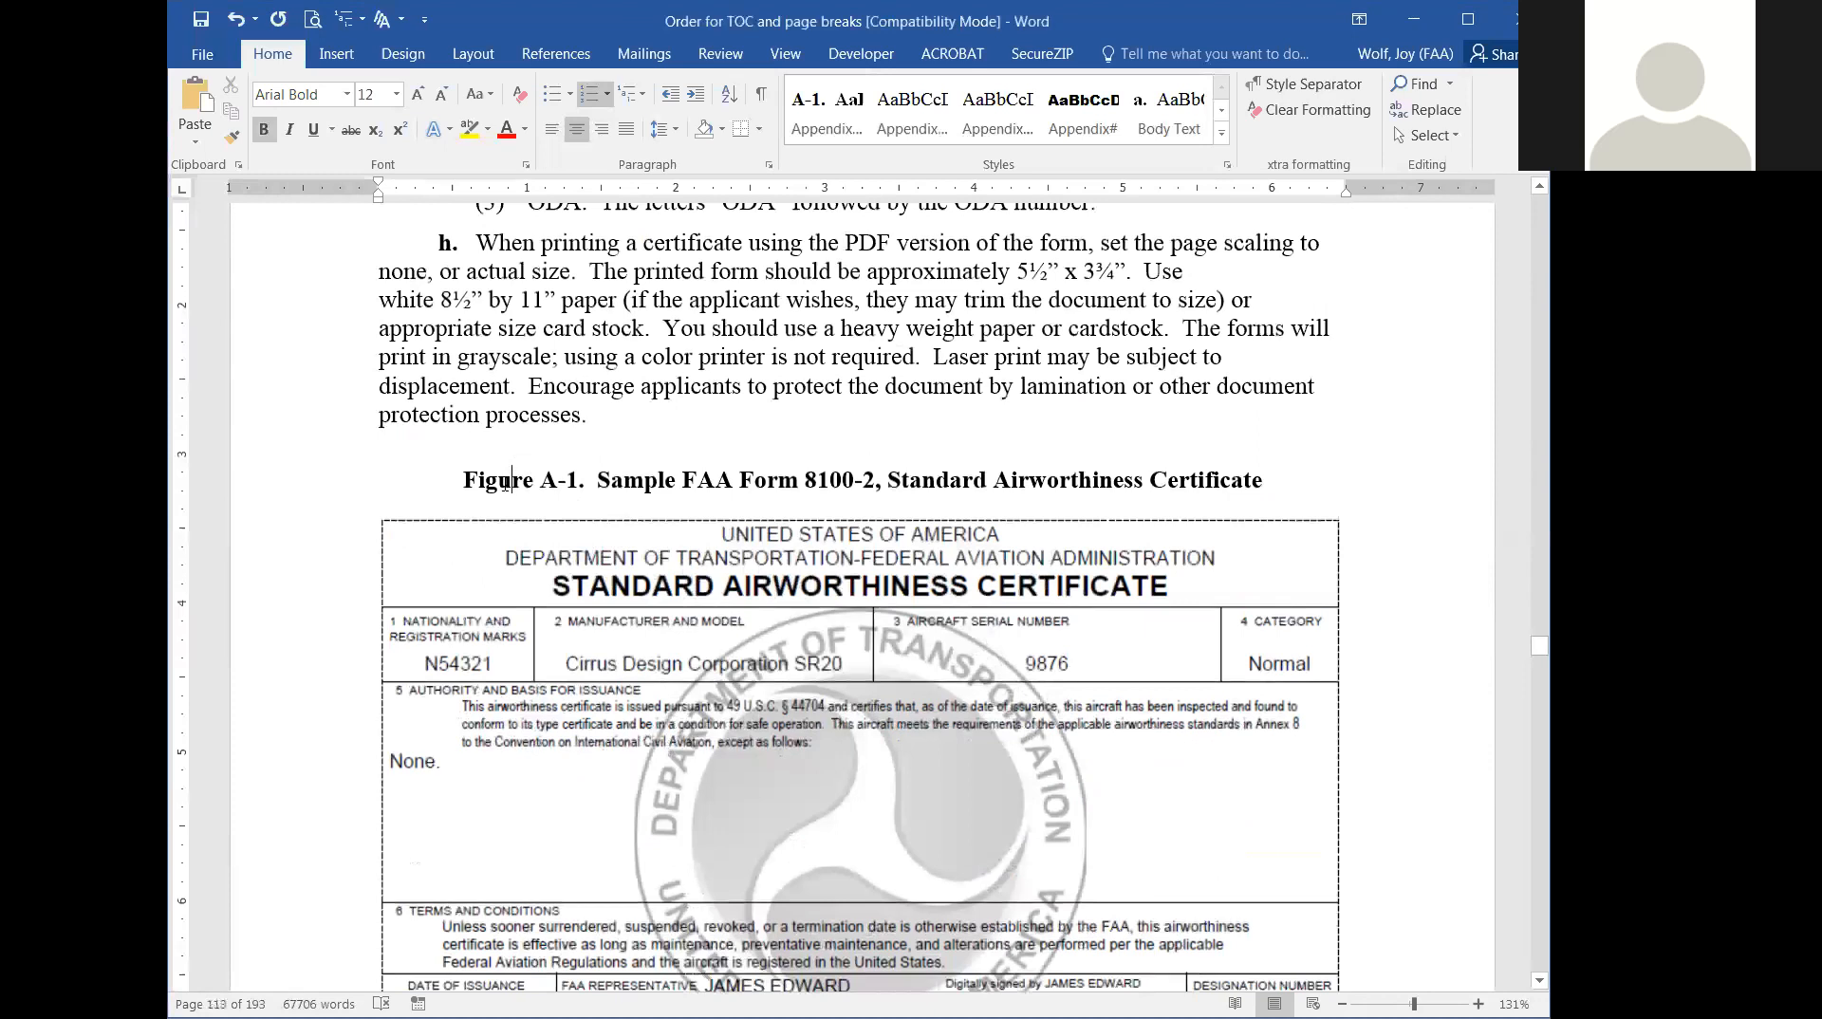
{"action": "double_click", "coordinate": [510, 479]}
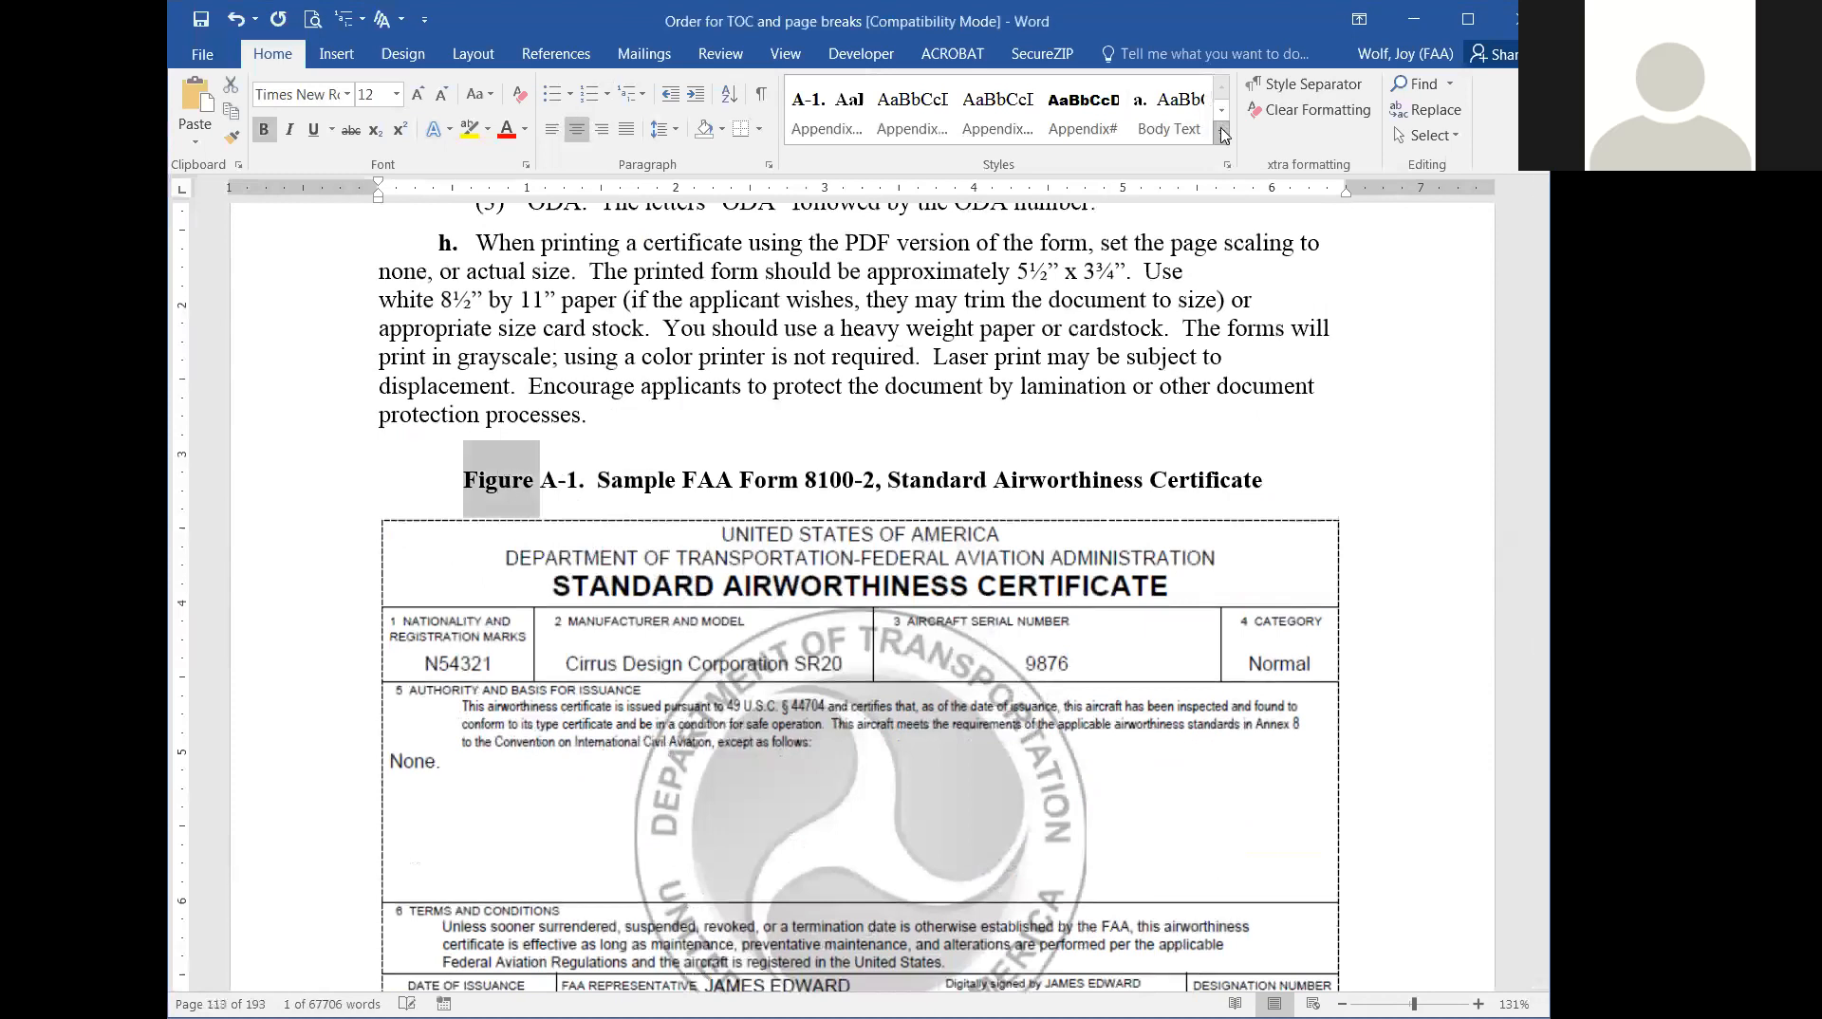
{"action": "left_click", "coordinate": [1225, 136]}
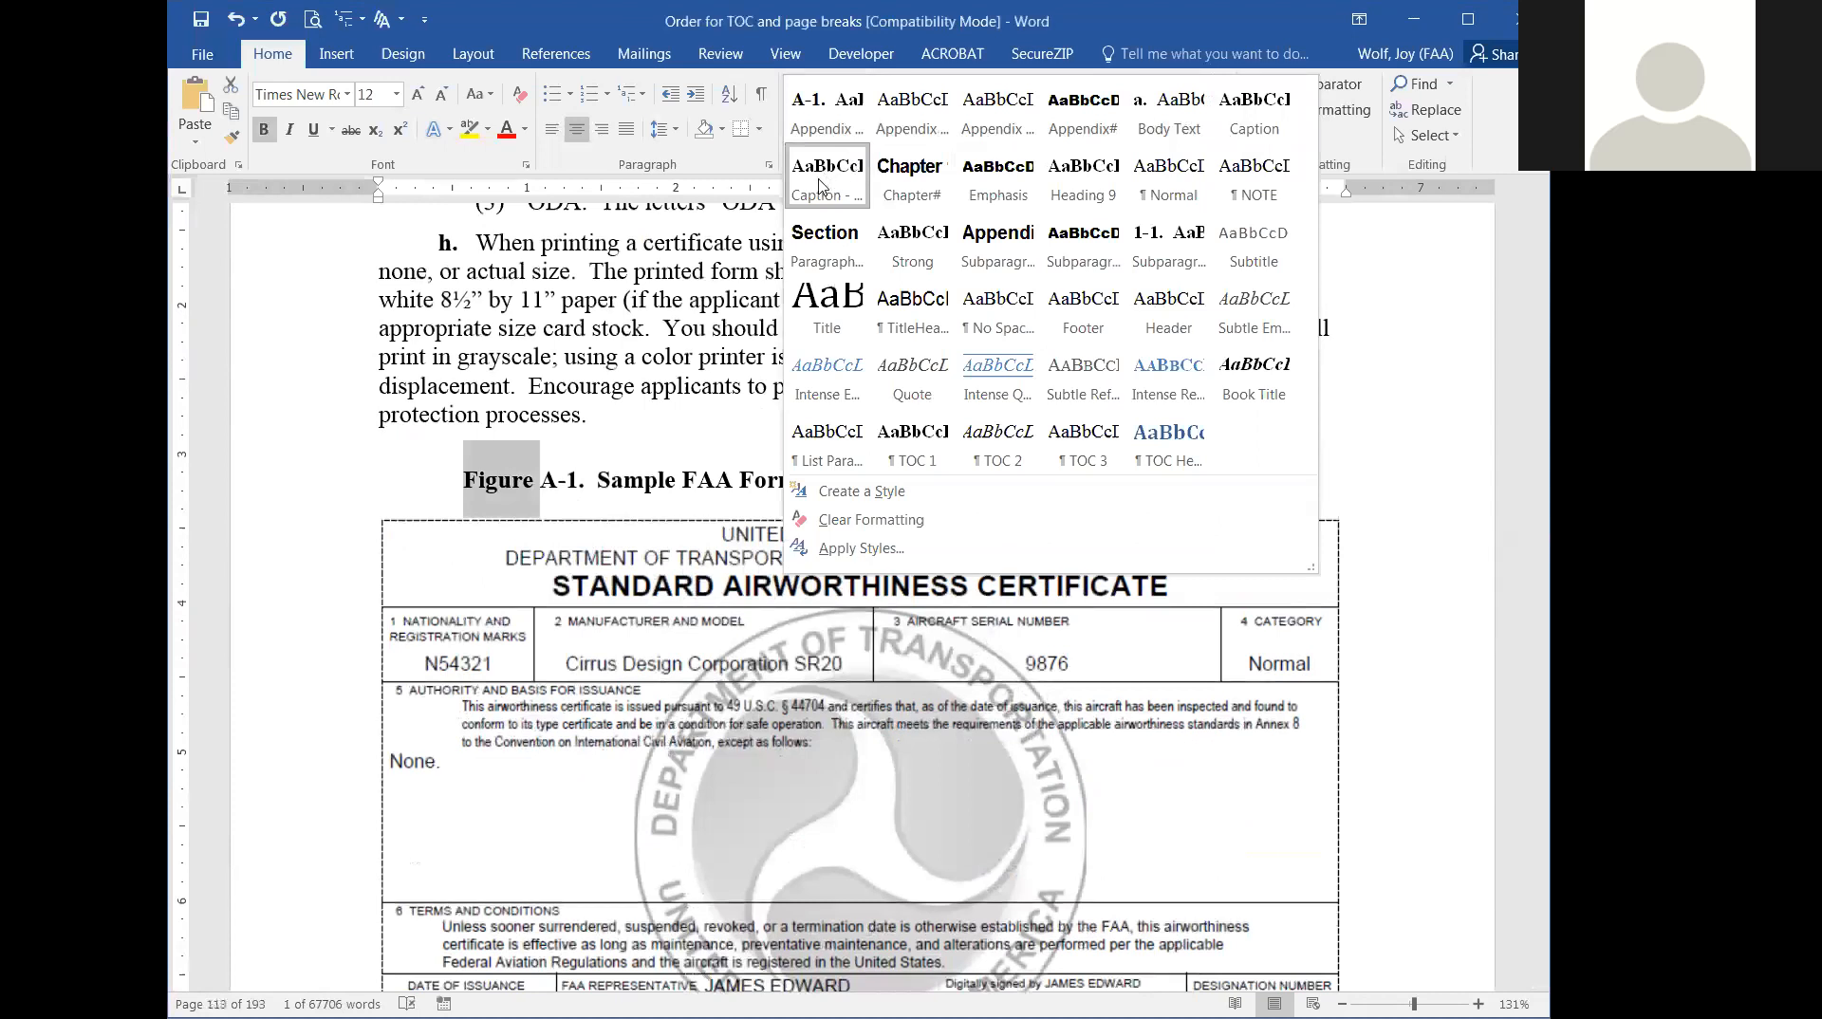
{"action": "key", "text": "Escape"}
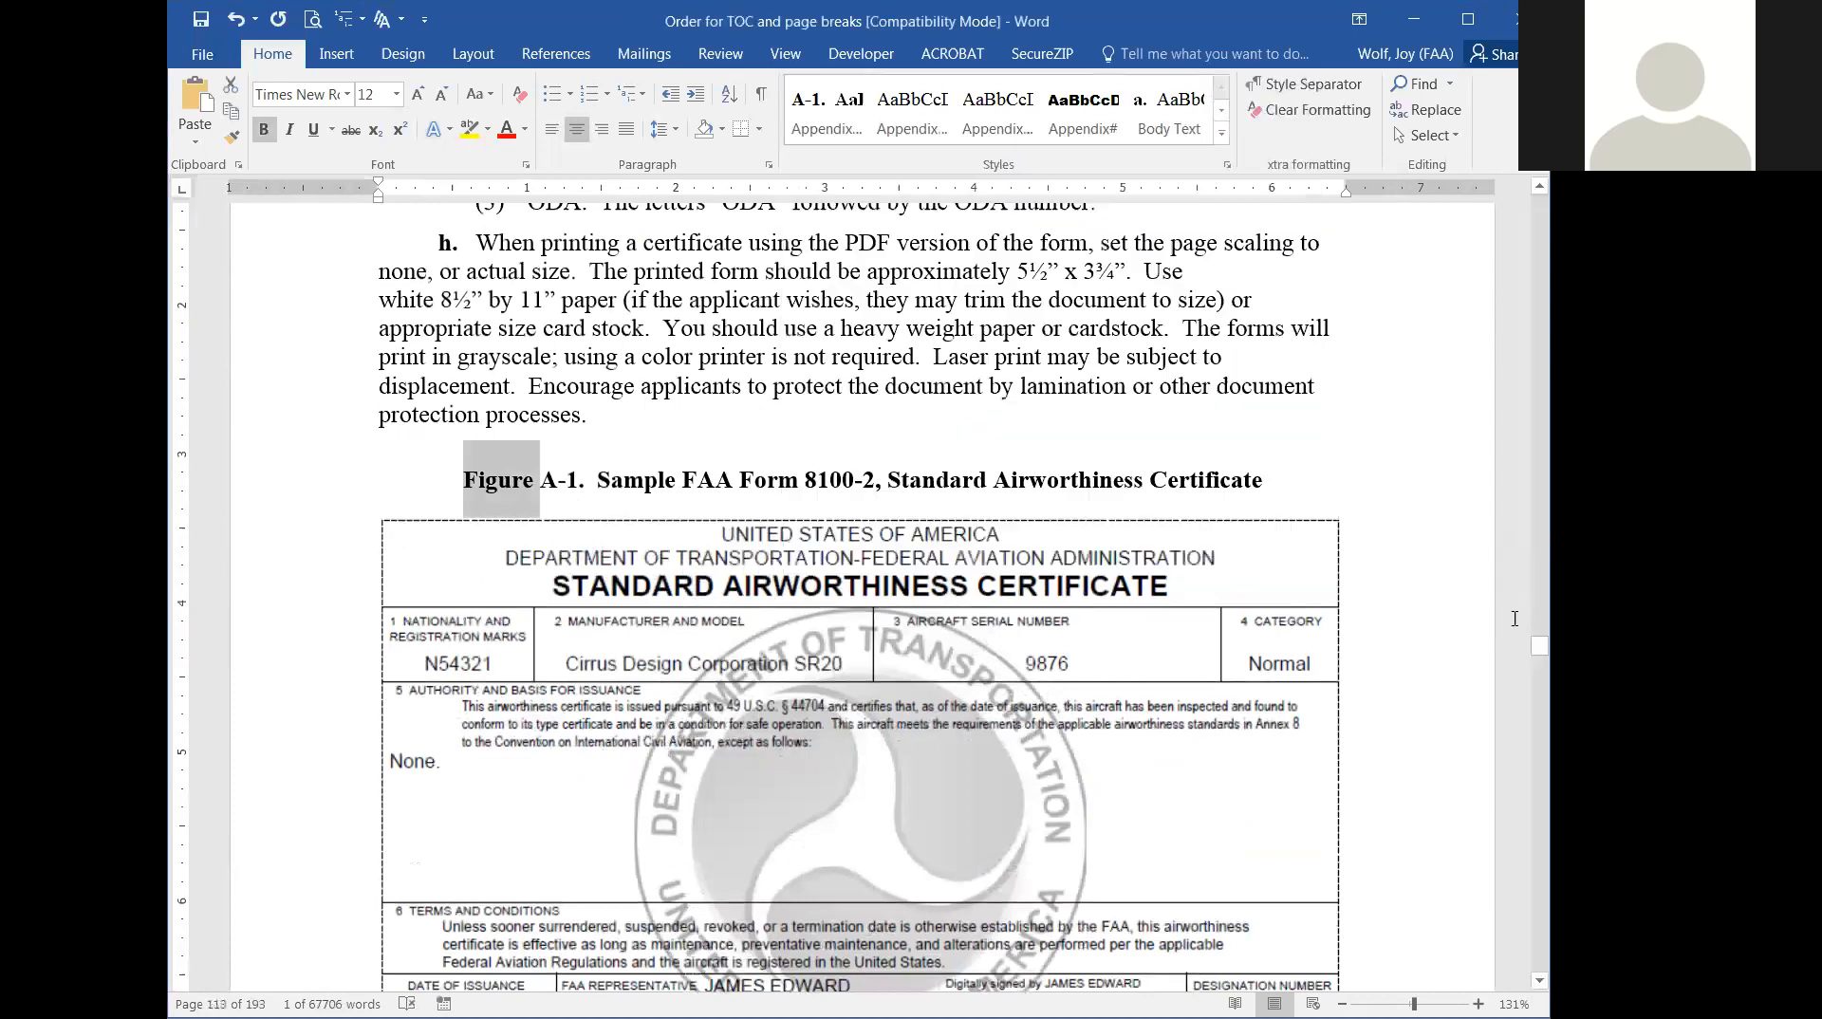
Find the Table 1-1 caption in chapter 1 and check the style applied to its label and to the whole caption.
{"action": "left_click_drag", "start_coordinate": [1540, 645], "coordinate": [1539, 267]}
{"action": "scroll", "coordinate": [862, 598], "scroll_direction": "up", "scroll_amount": 20}
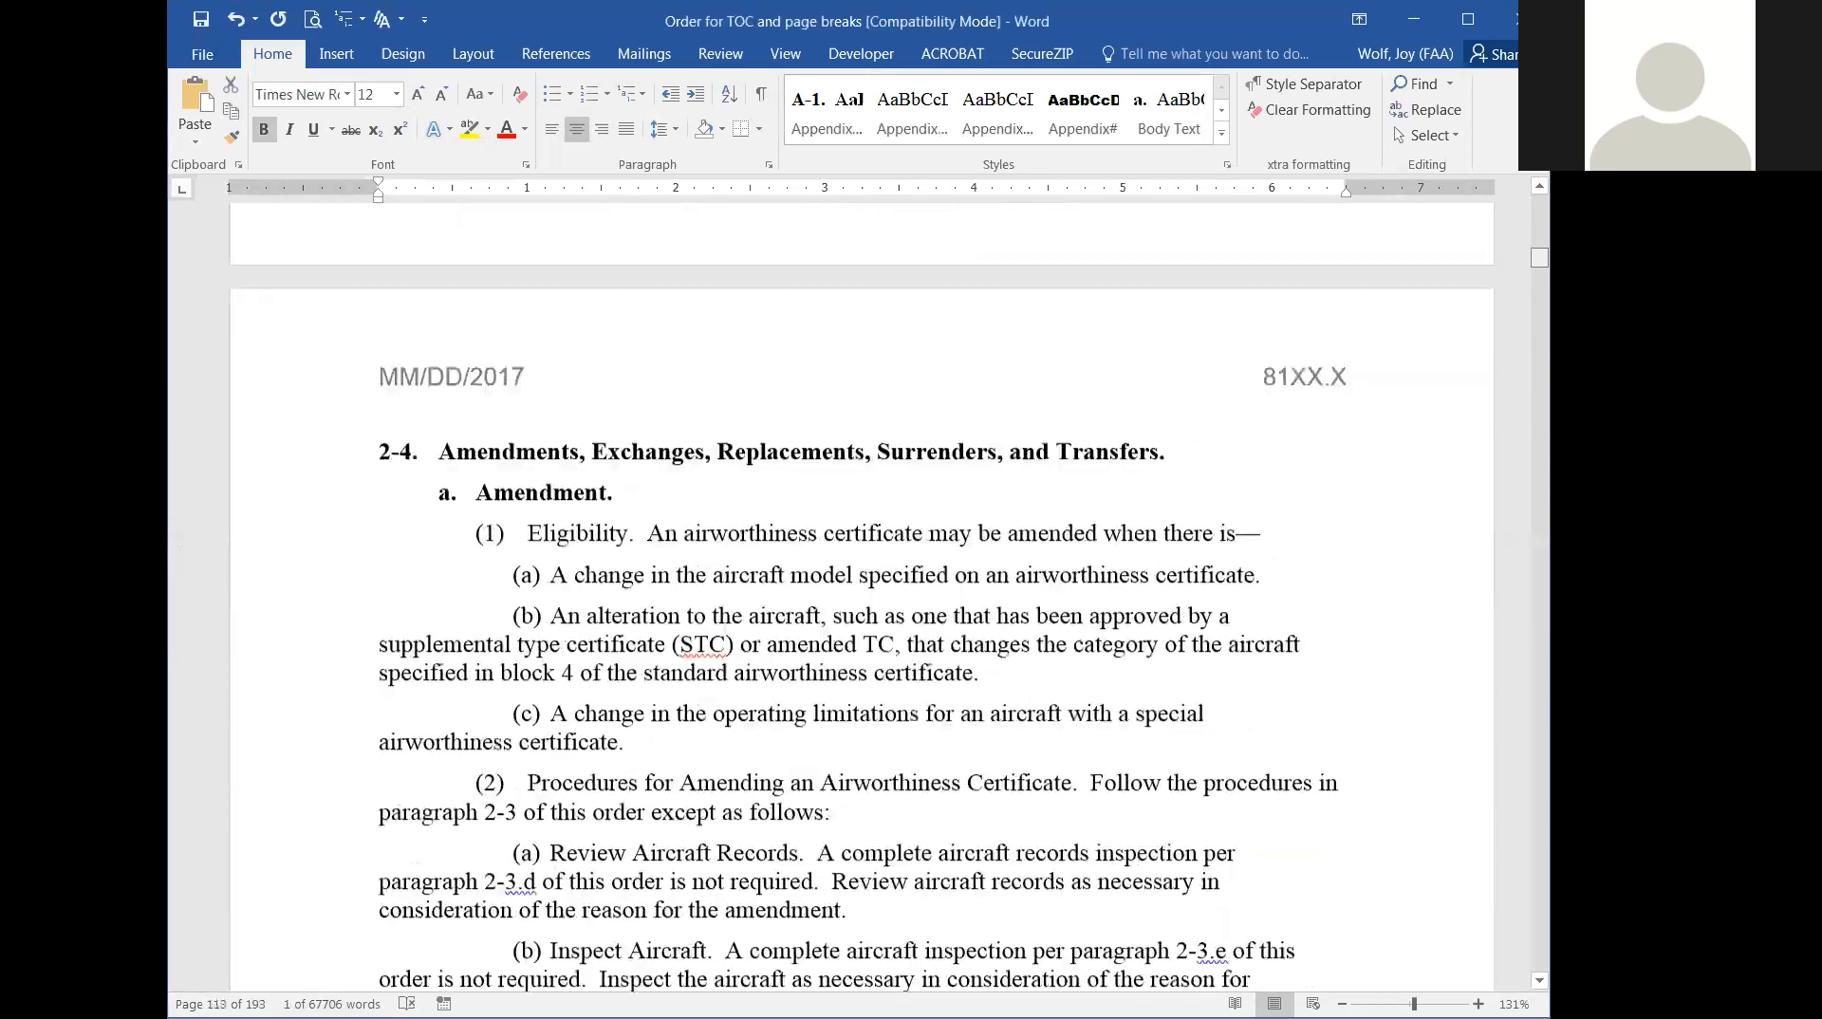
{"action": "scroll", "coordinate": [862, 598], "scroll_direction": "up", "scroll_amount": 20}
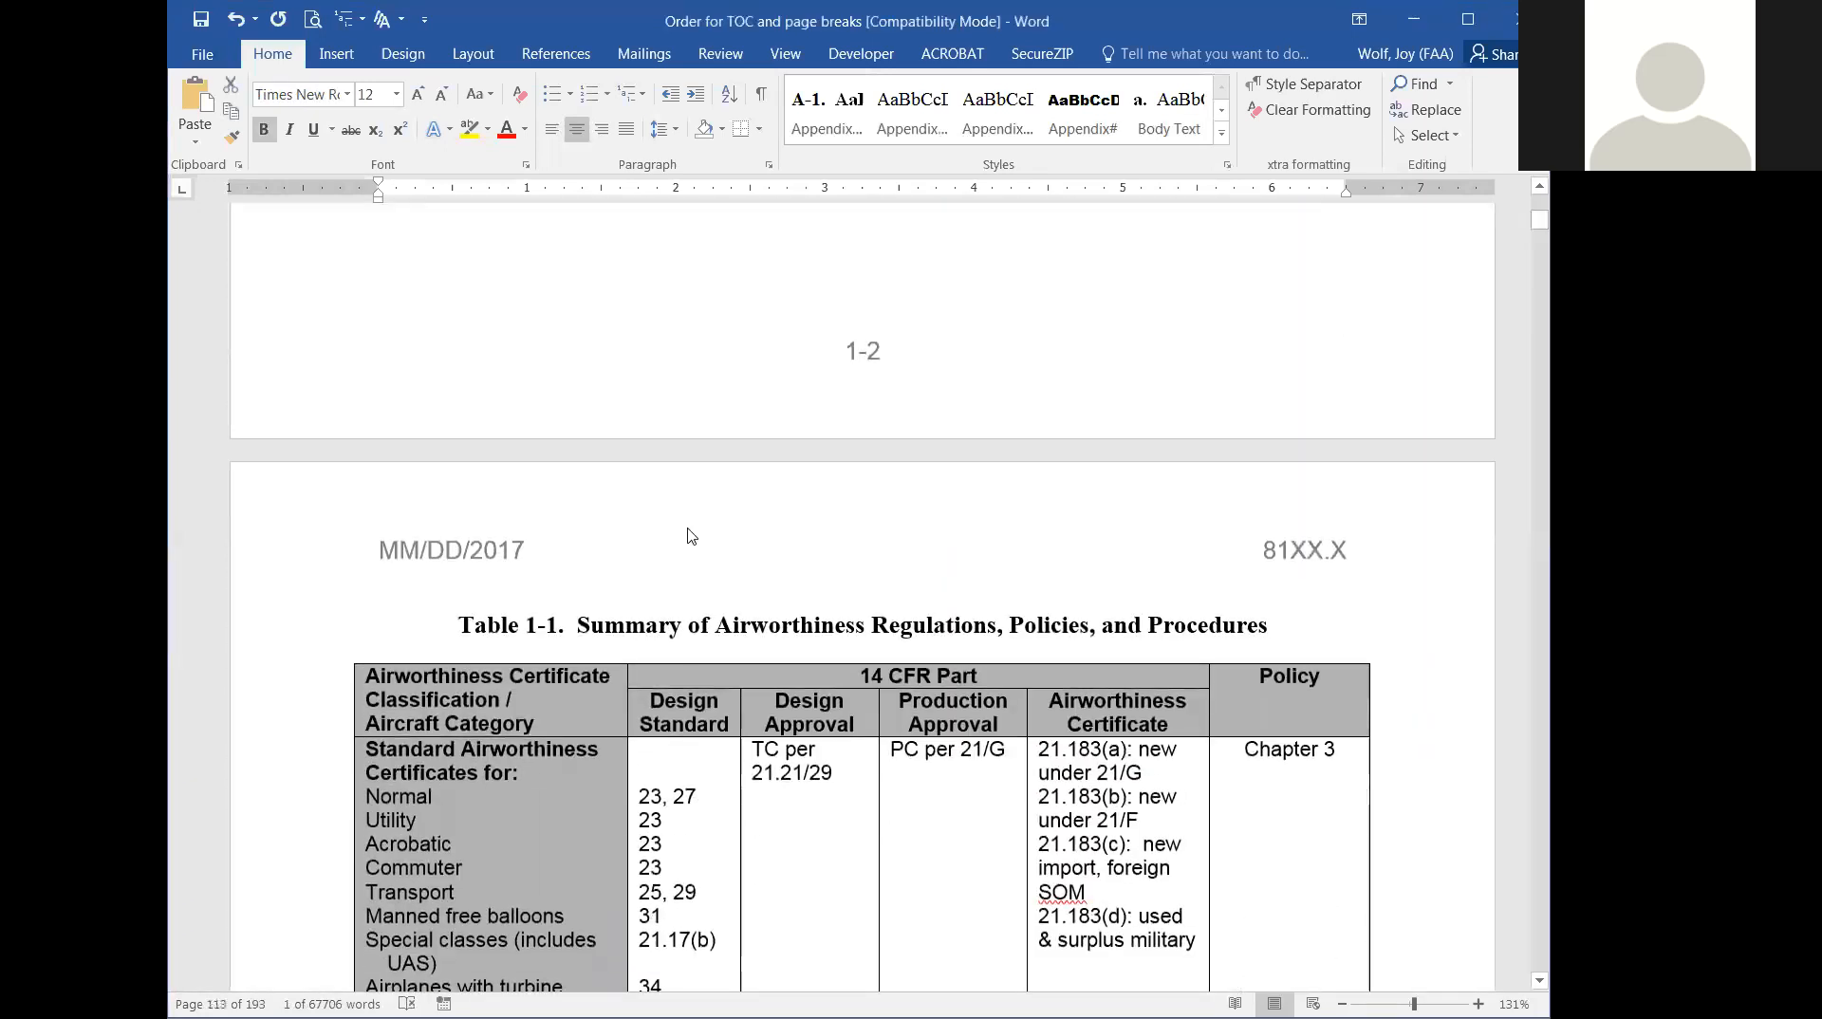
{"action": "double_click", "coordinate": [509, 622]}
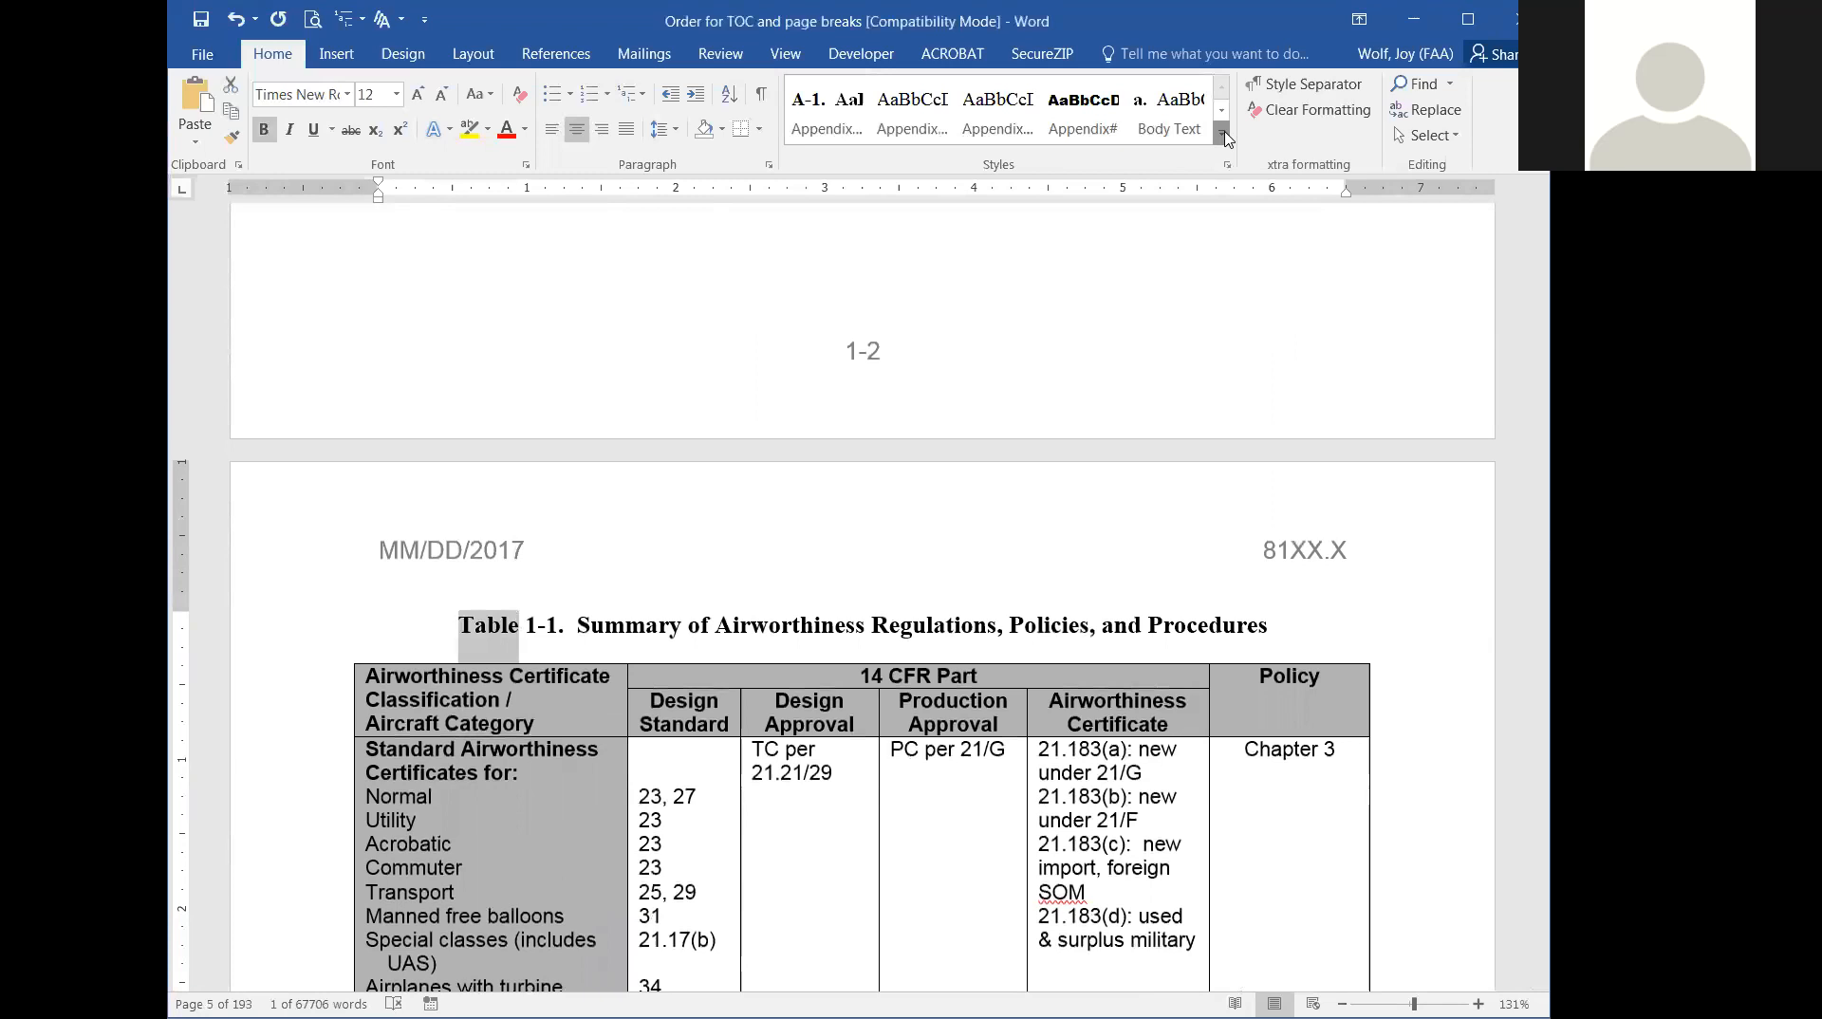
{"action": "left_click", "coordinate": [1224, 134]}
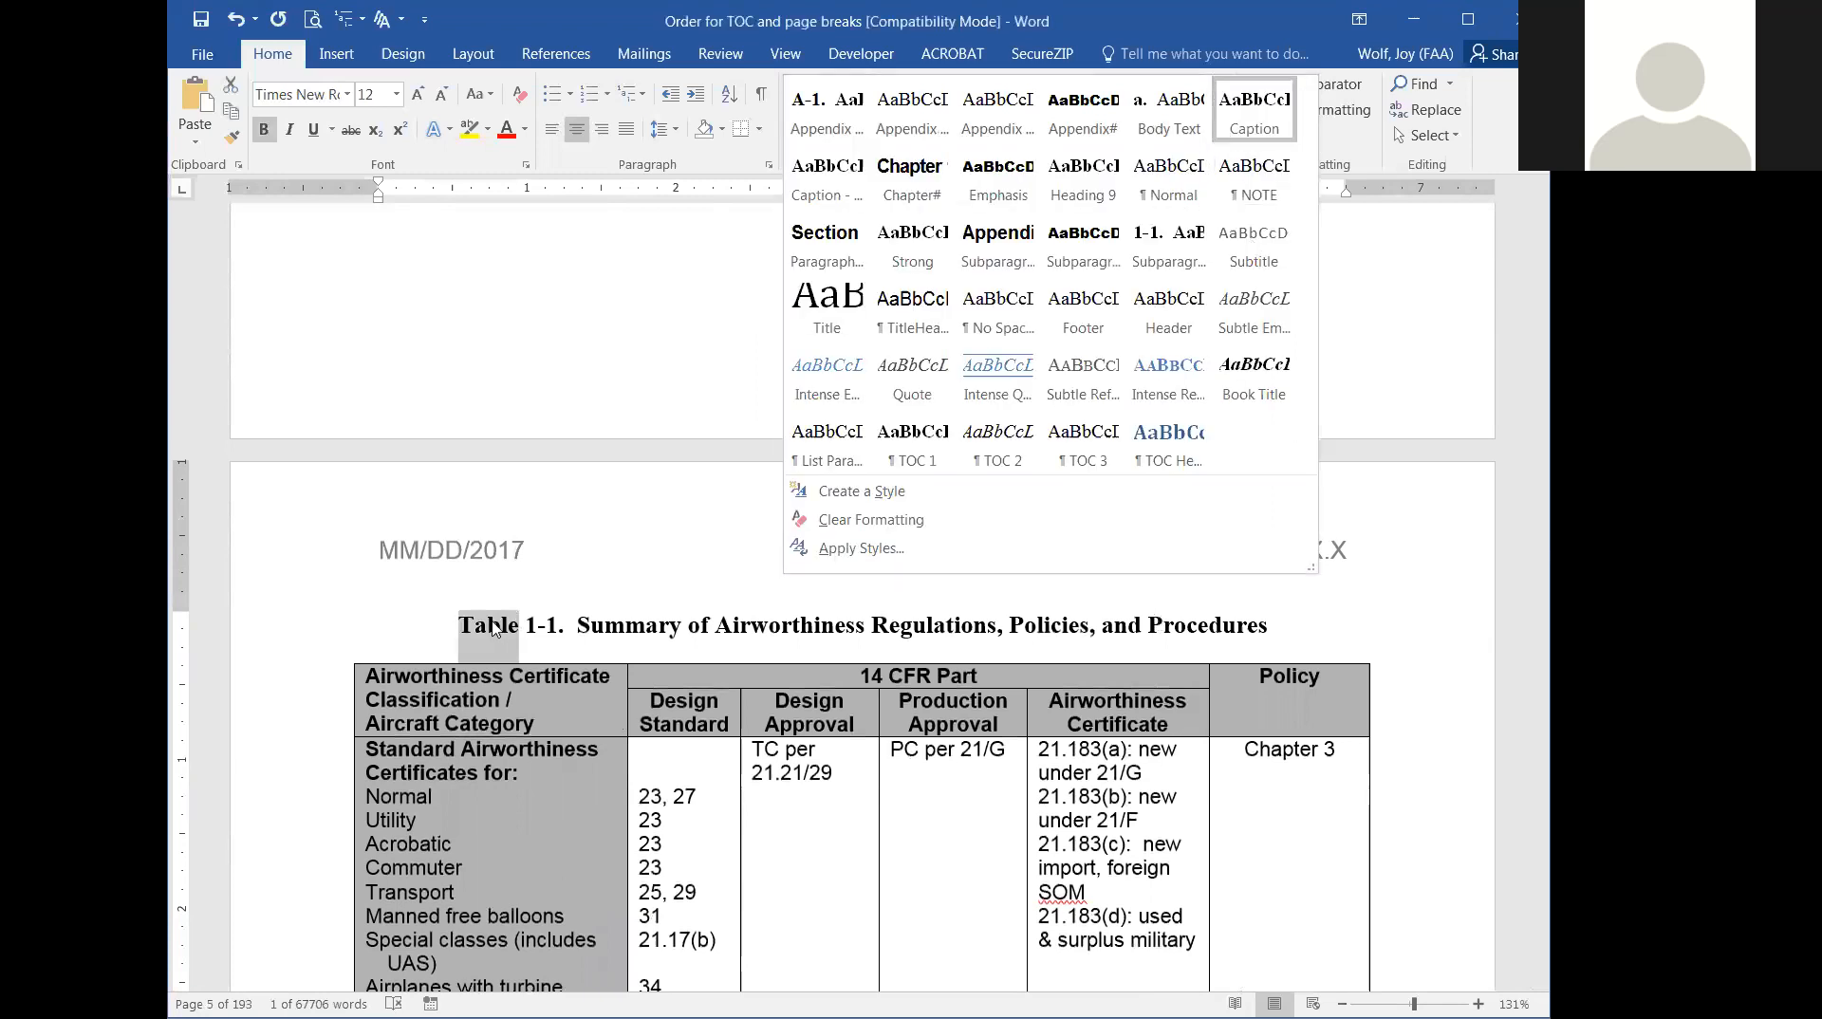
{"action": "left_click", "coordinate": [1176, 592]}
{"action": "left_click_drag", "start_coordinate": [1274, 623], "coordinate": [412, 648]}
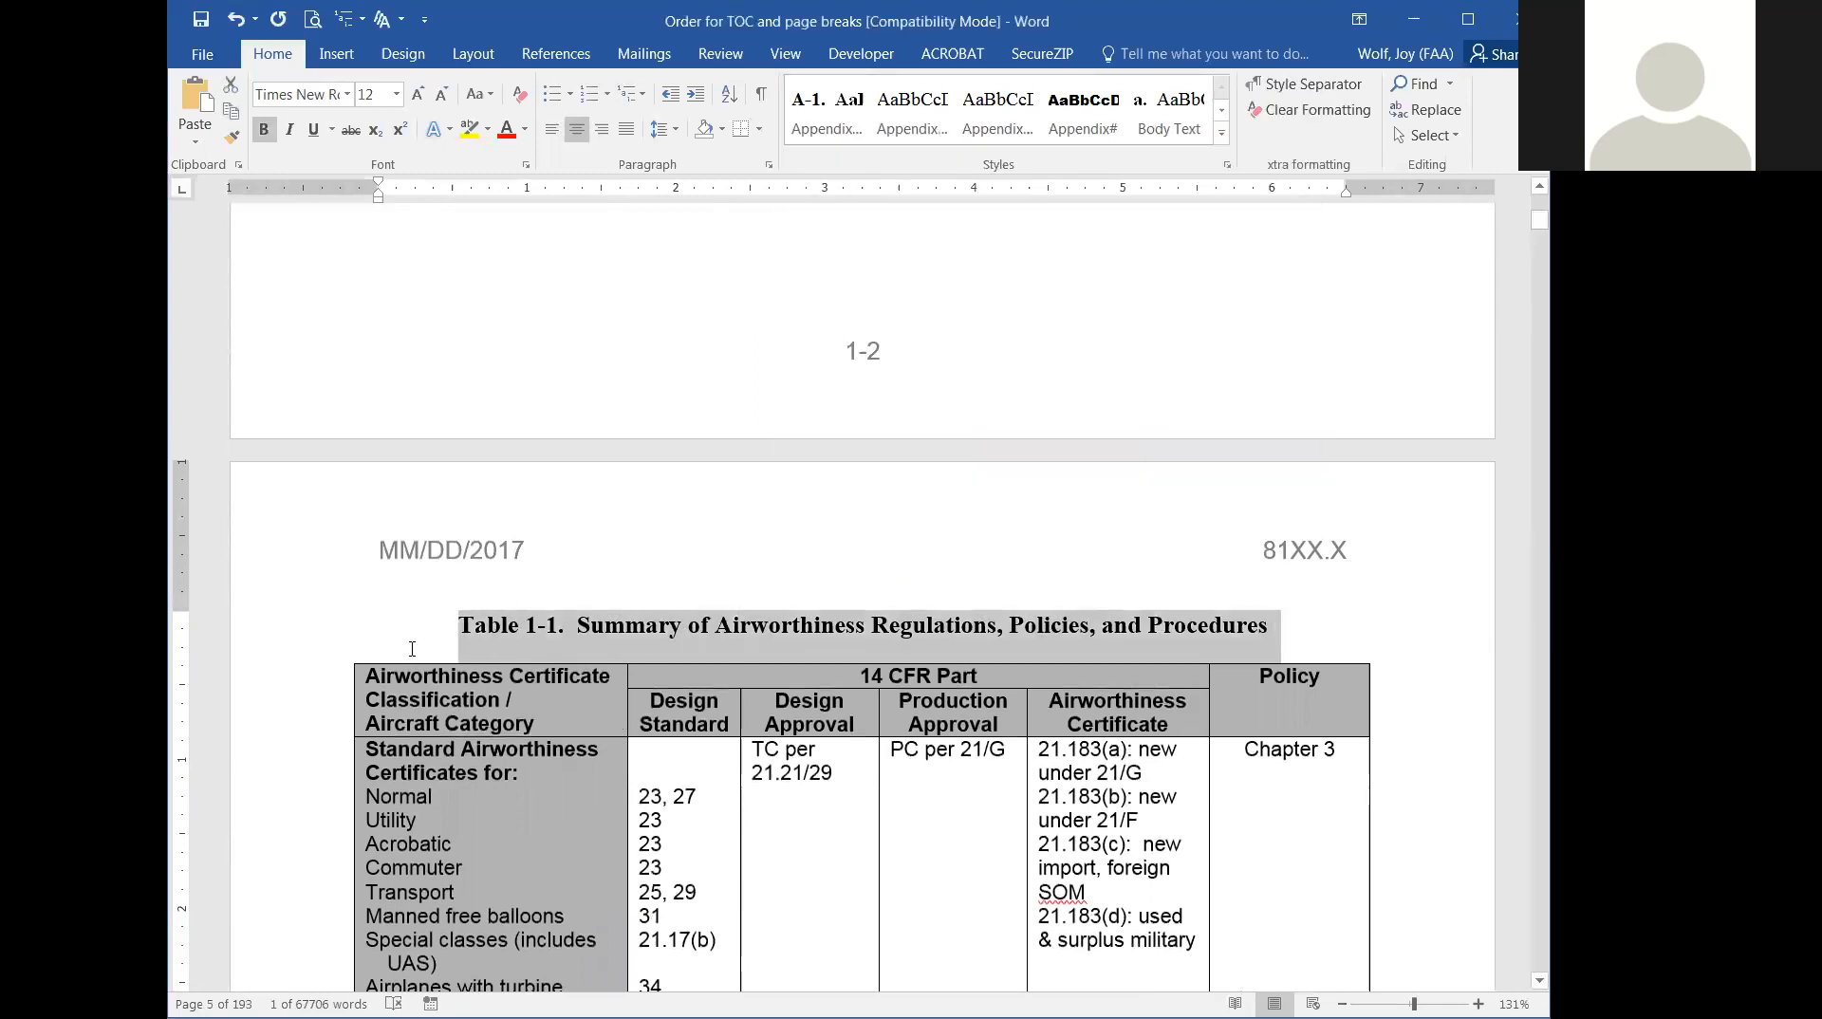
{"action": "left_click", "coordinate": [1223, 135]}
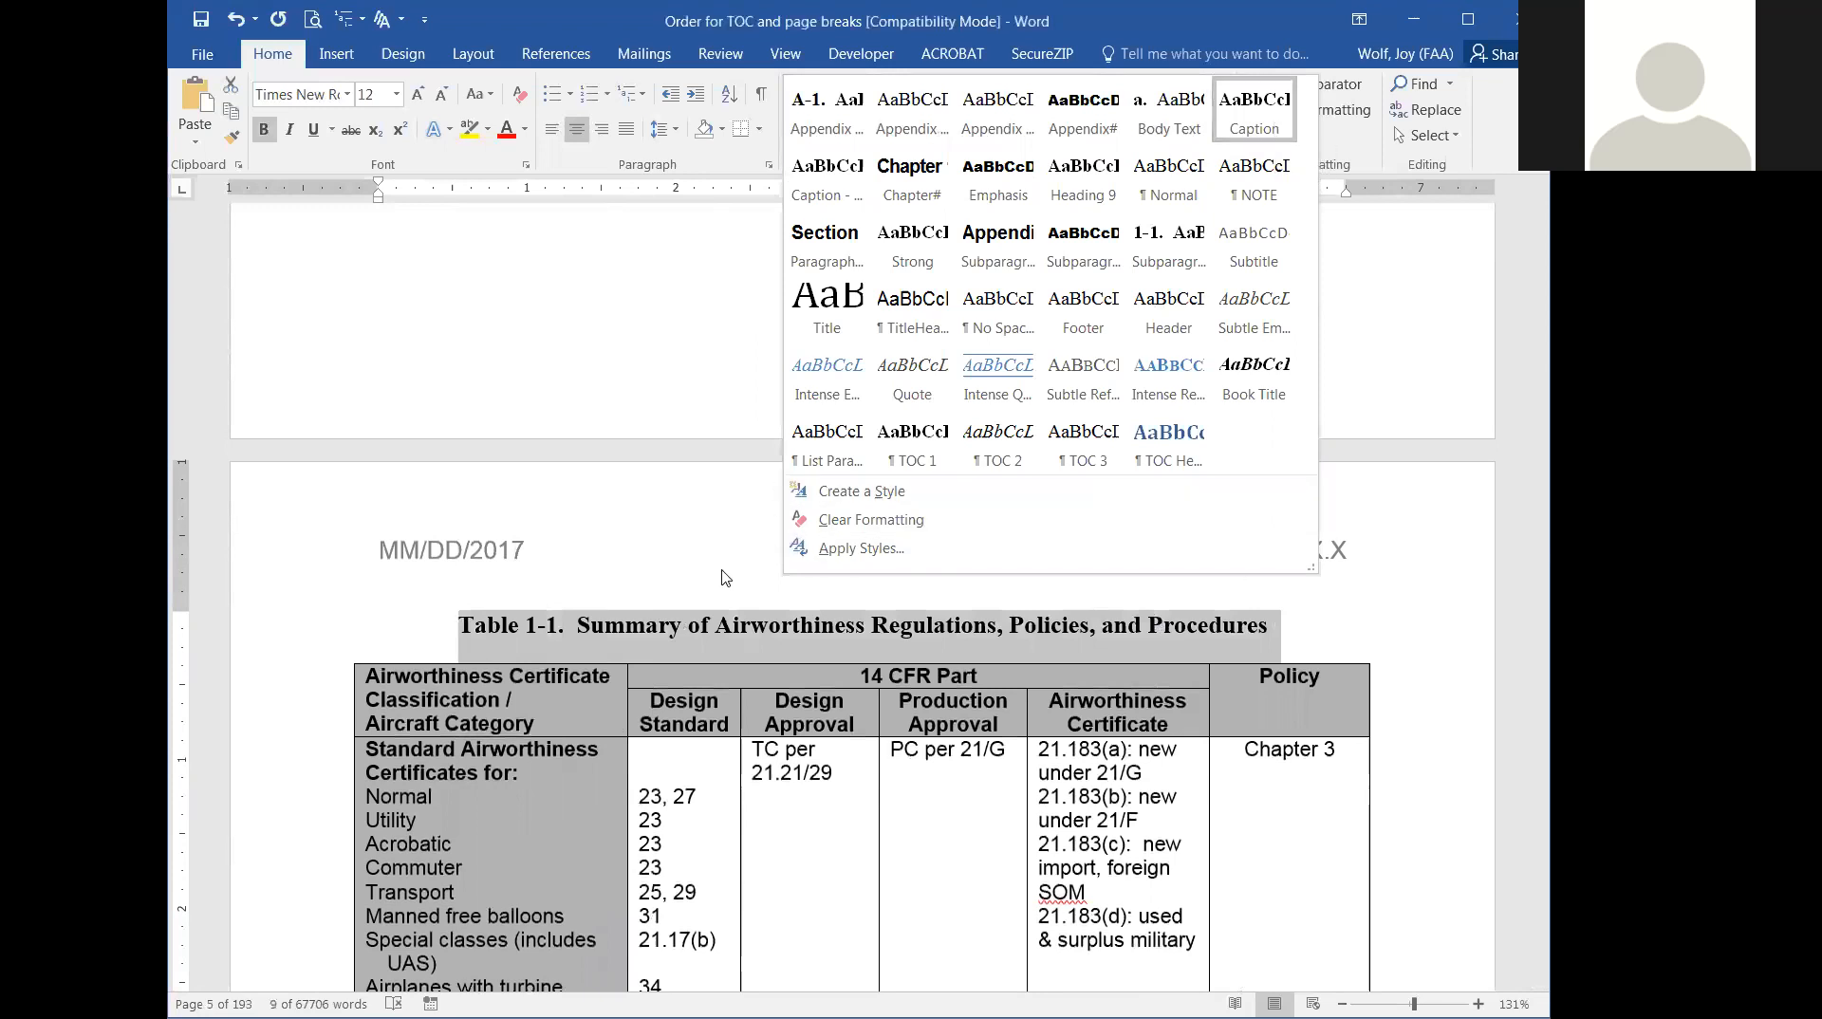
{"action": "key", "text": "Escape"}
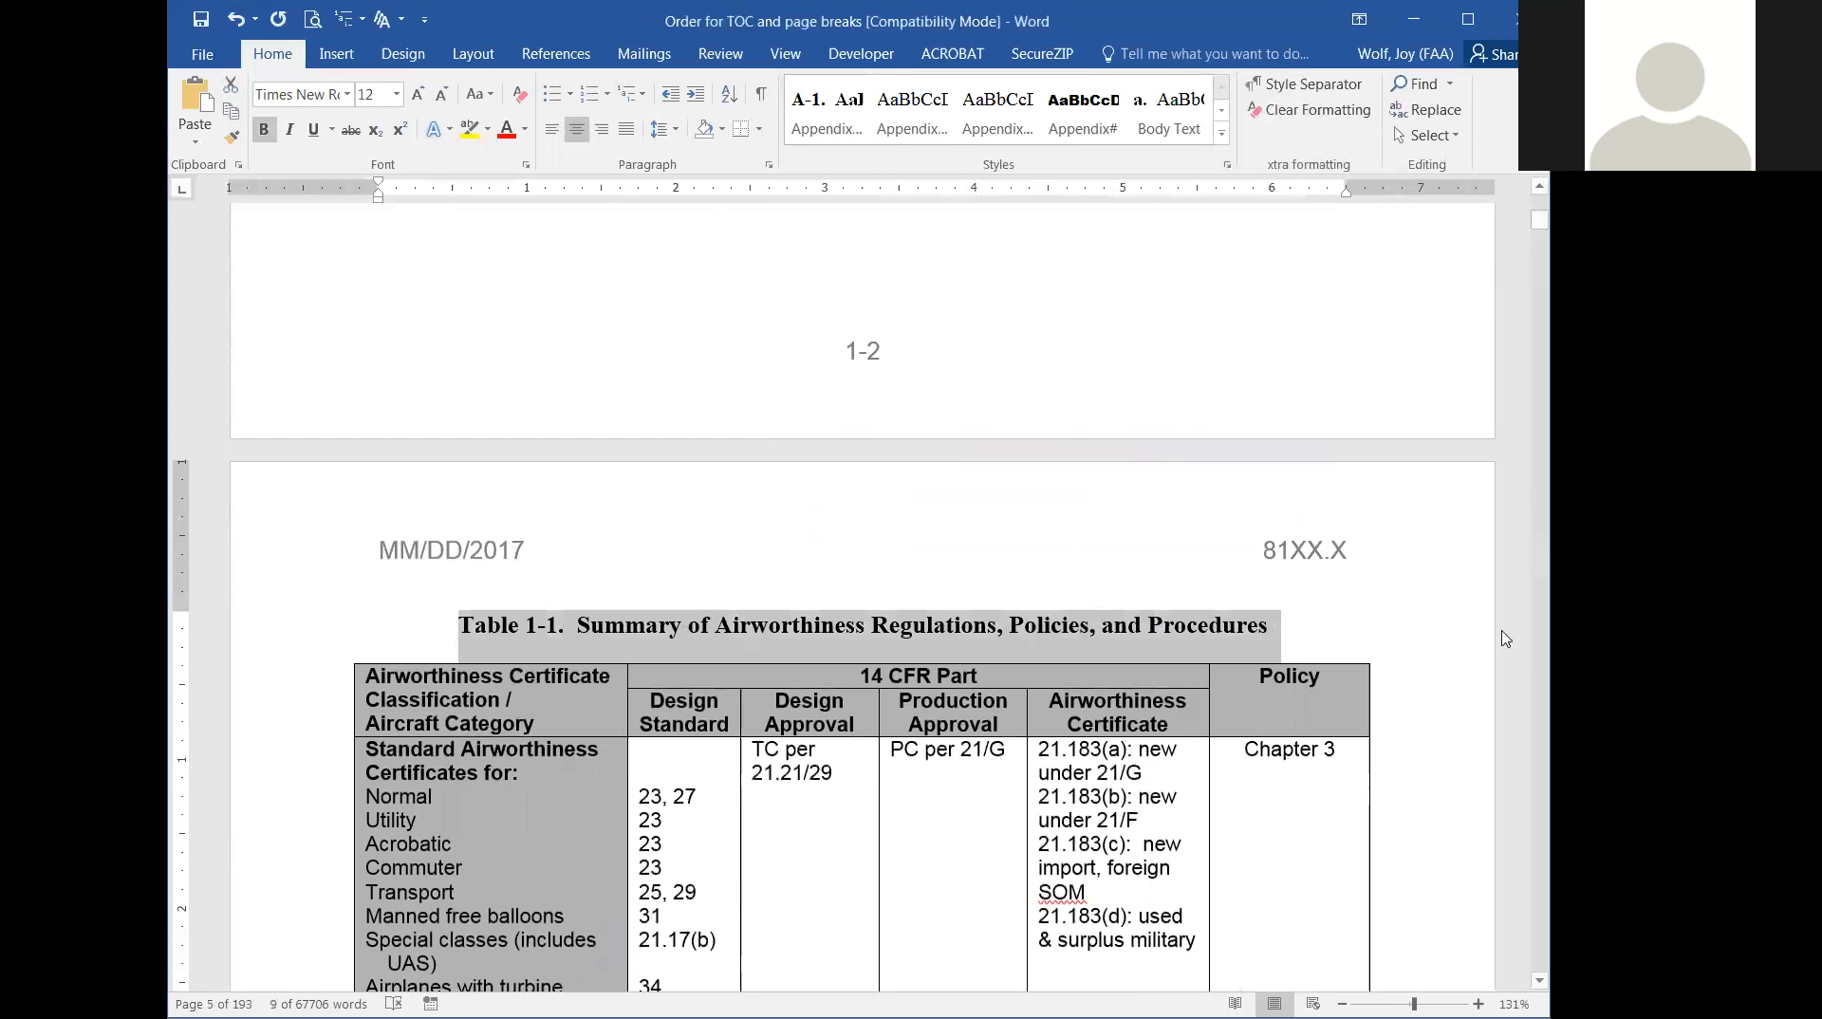
Insert the built-in Automatic Table 1 table of contents on the blank line beneath the Paragraph and Page headings.
{"action": "scroll", "coordinate": [856, 646], "scroll_direction": "up", "scroll_amount": 20}
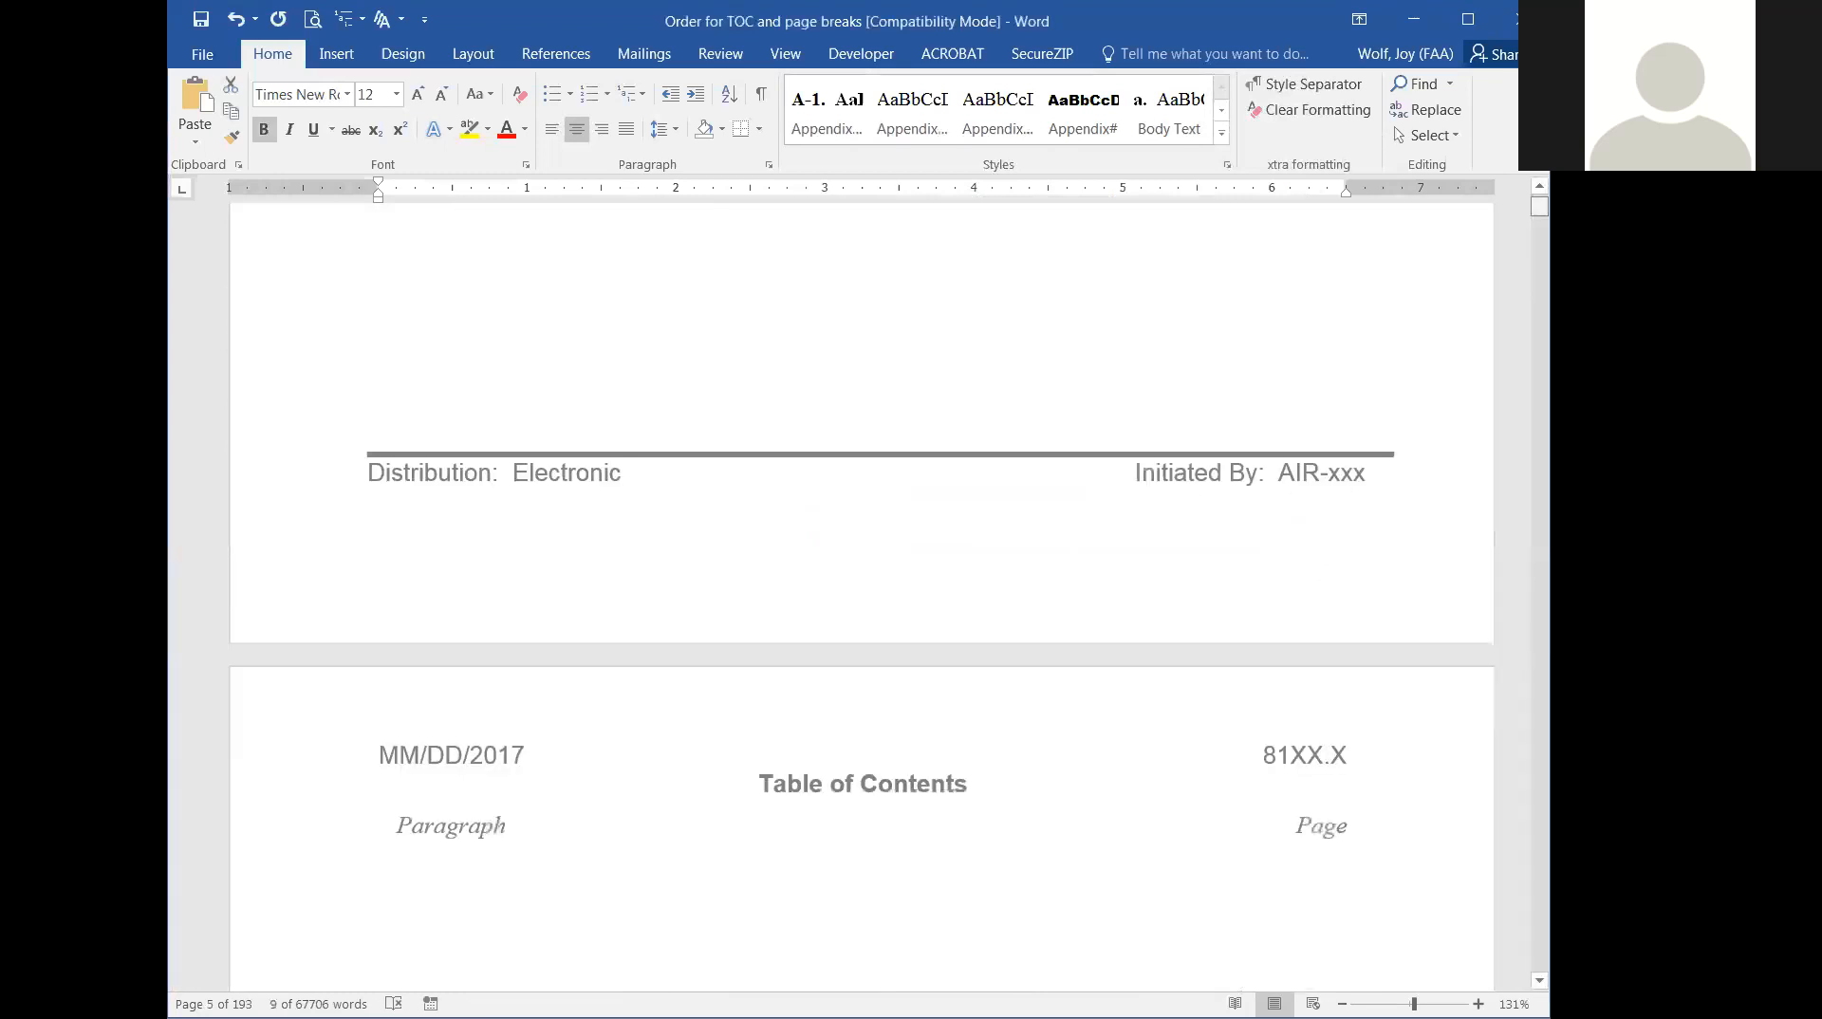
{"action": "scroll", "coordinate": [855, 648], "scroll_direction": "down", "scroll_amount": 10}
{"action": "scroll", "coordinate": [850, 655], "scroll_direction": "down", "scroll_amount": 5}
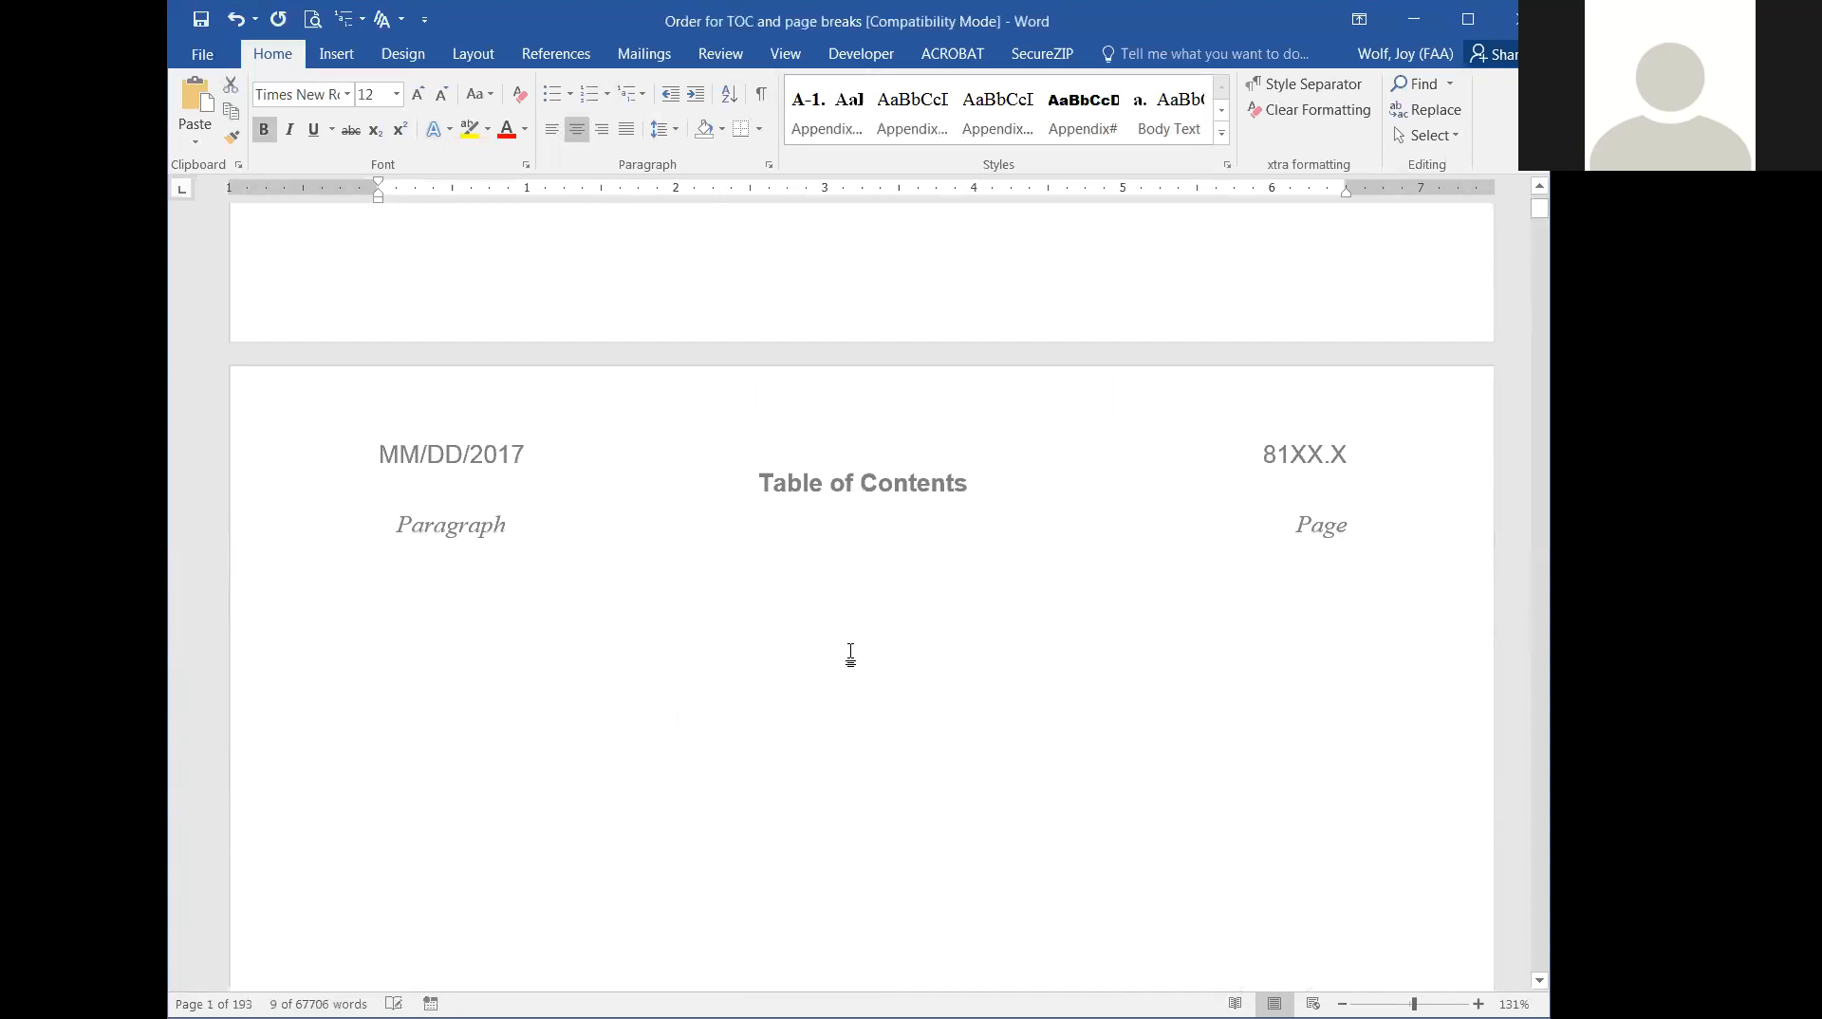
{"action": "left_click", "coordinate": [456, 404]}
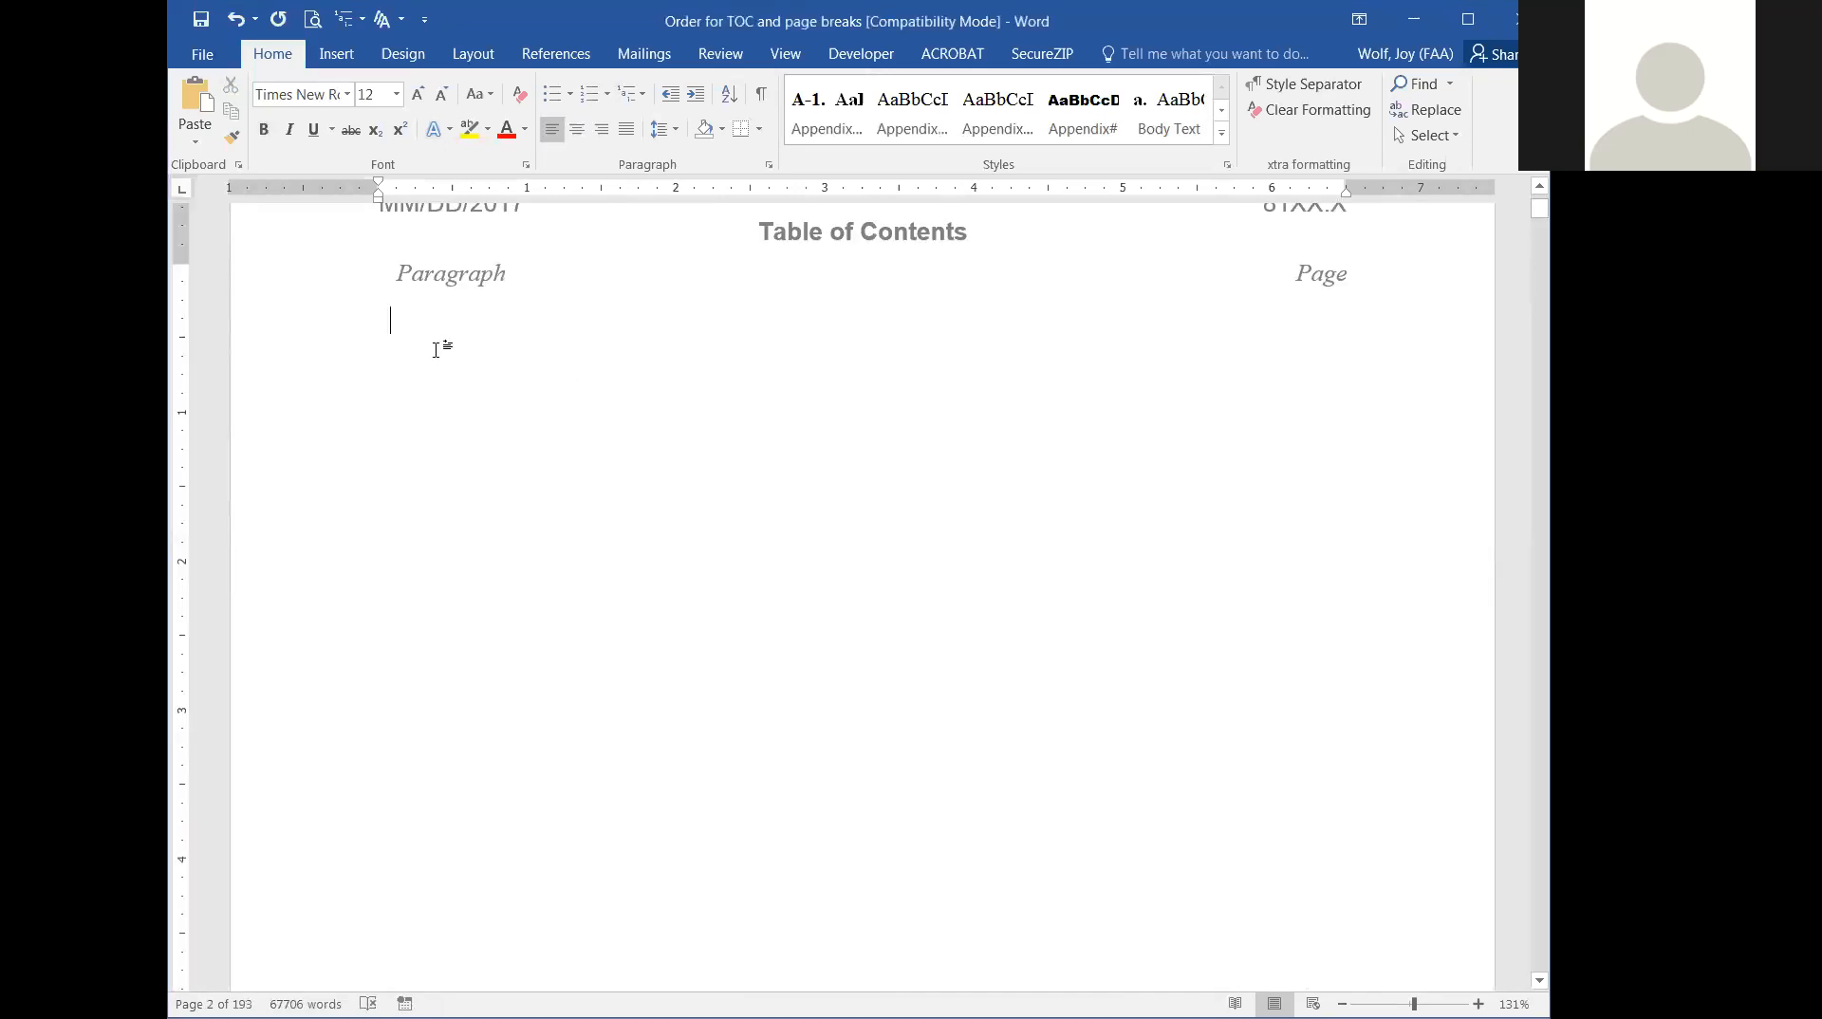
{"action": "left_click", "coordinate": [565, 59]}
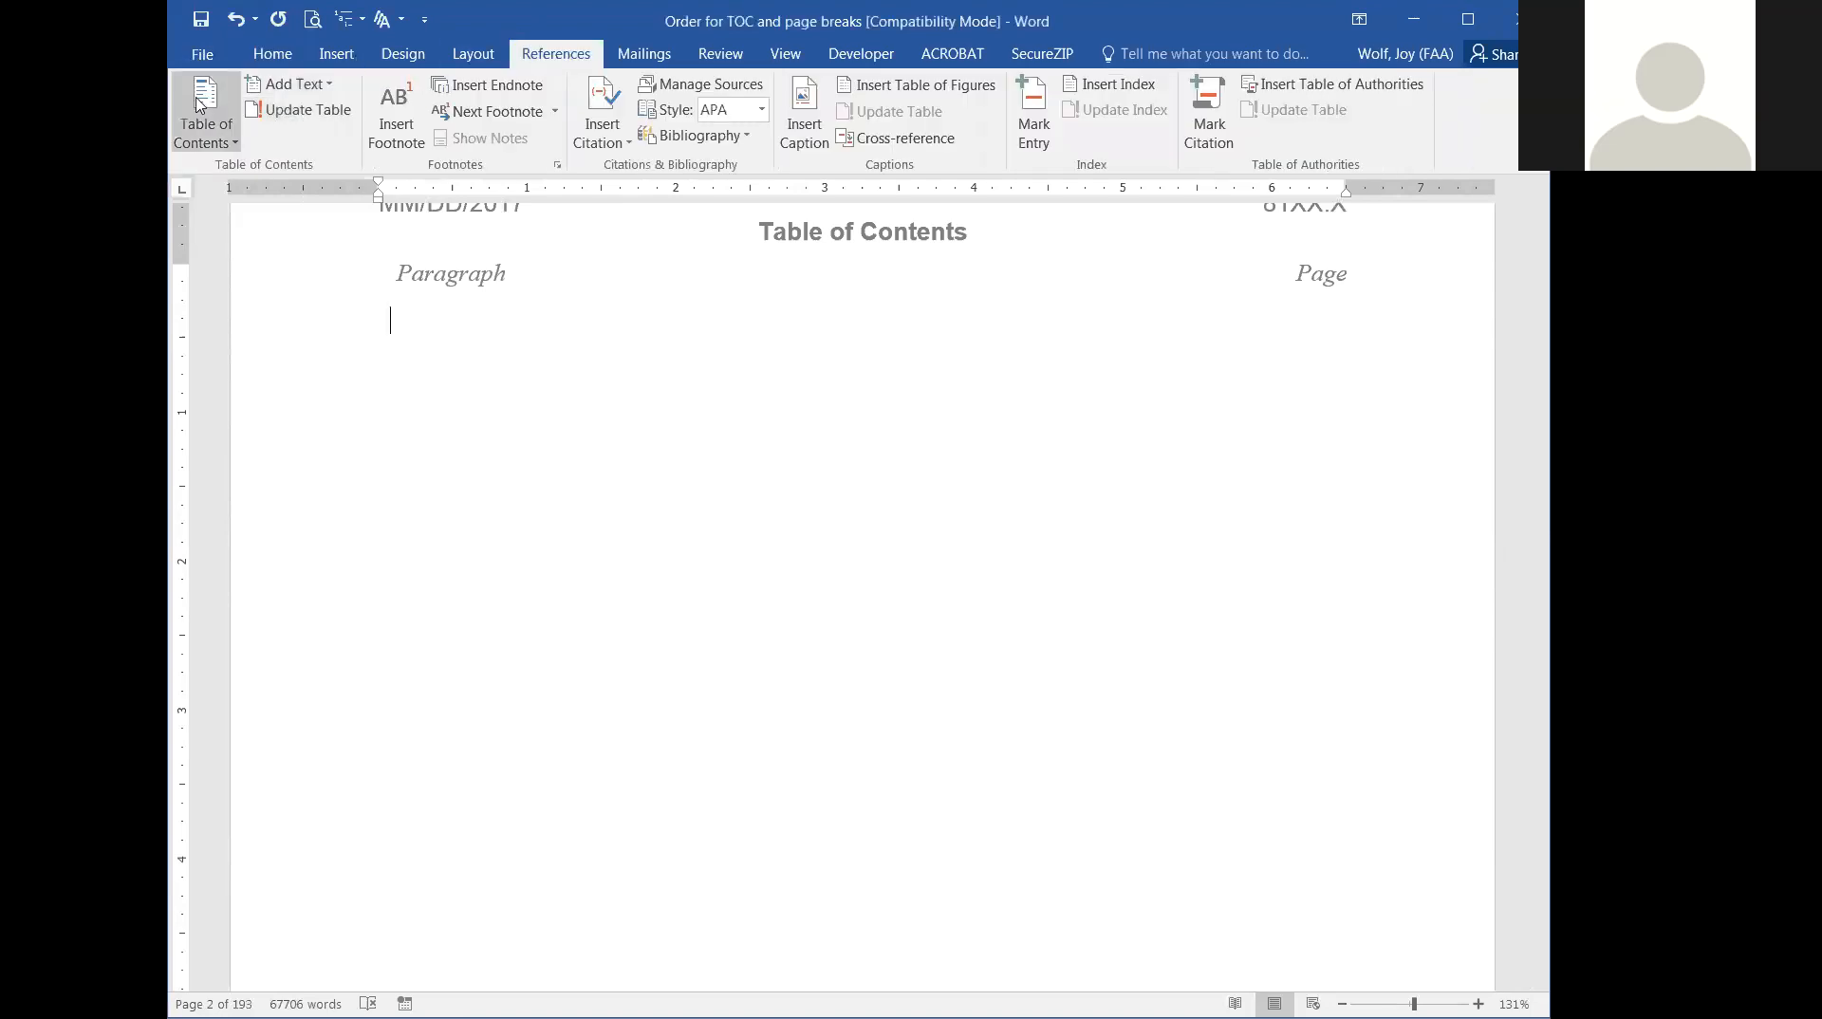
{"action": "left_click", "coordinate": [236, 142]}
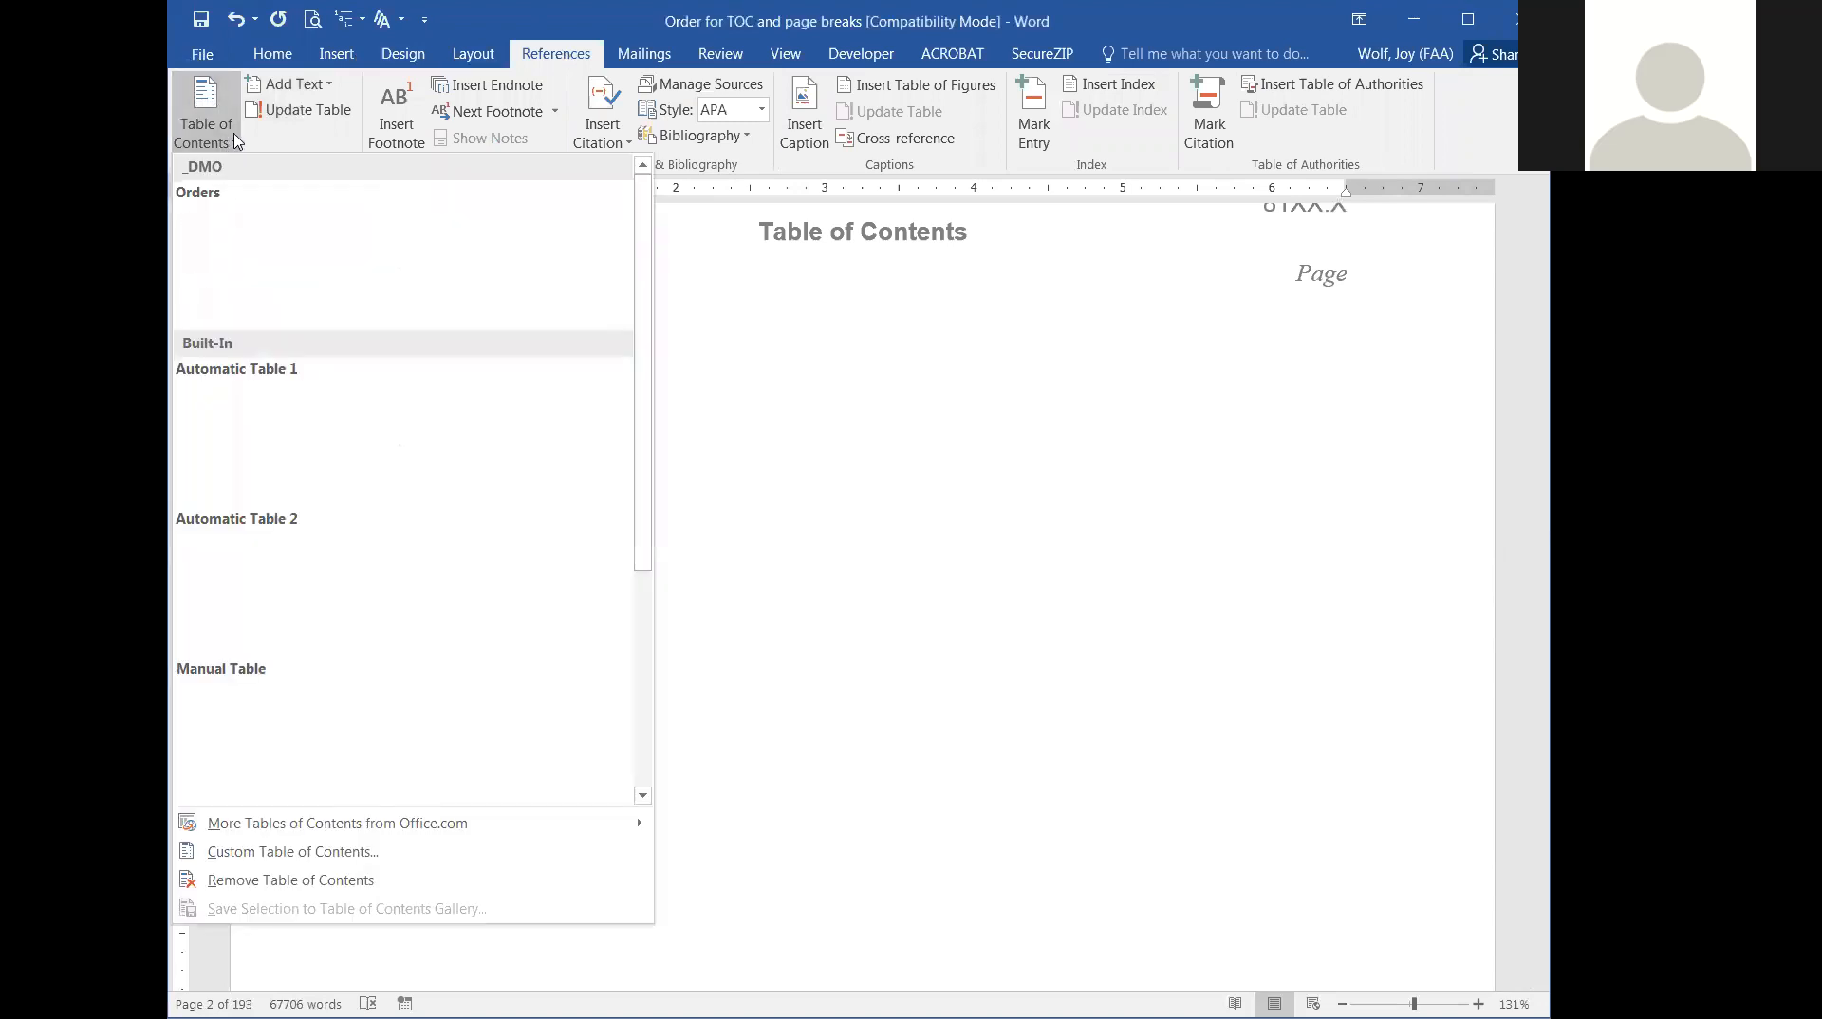
{"action": "left_click_drag", "start_coordinate": [642, 358], "coordinate": [655, 459]}
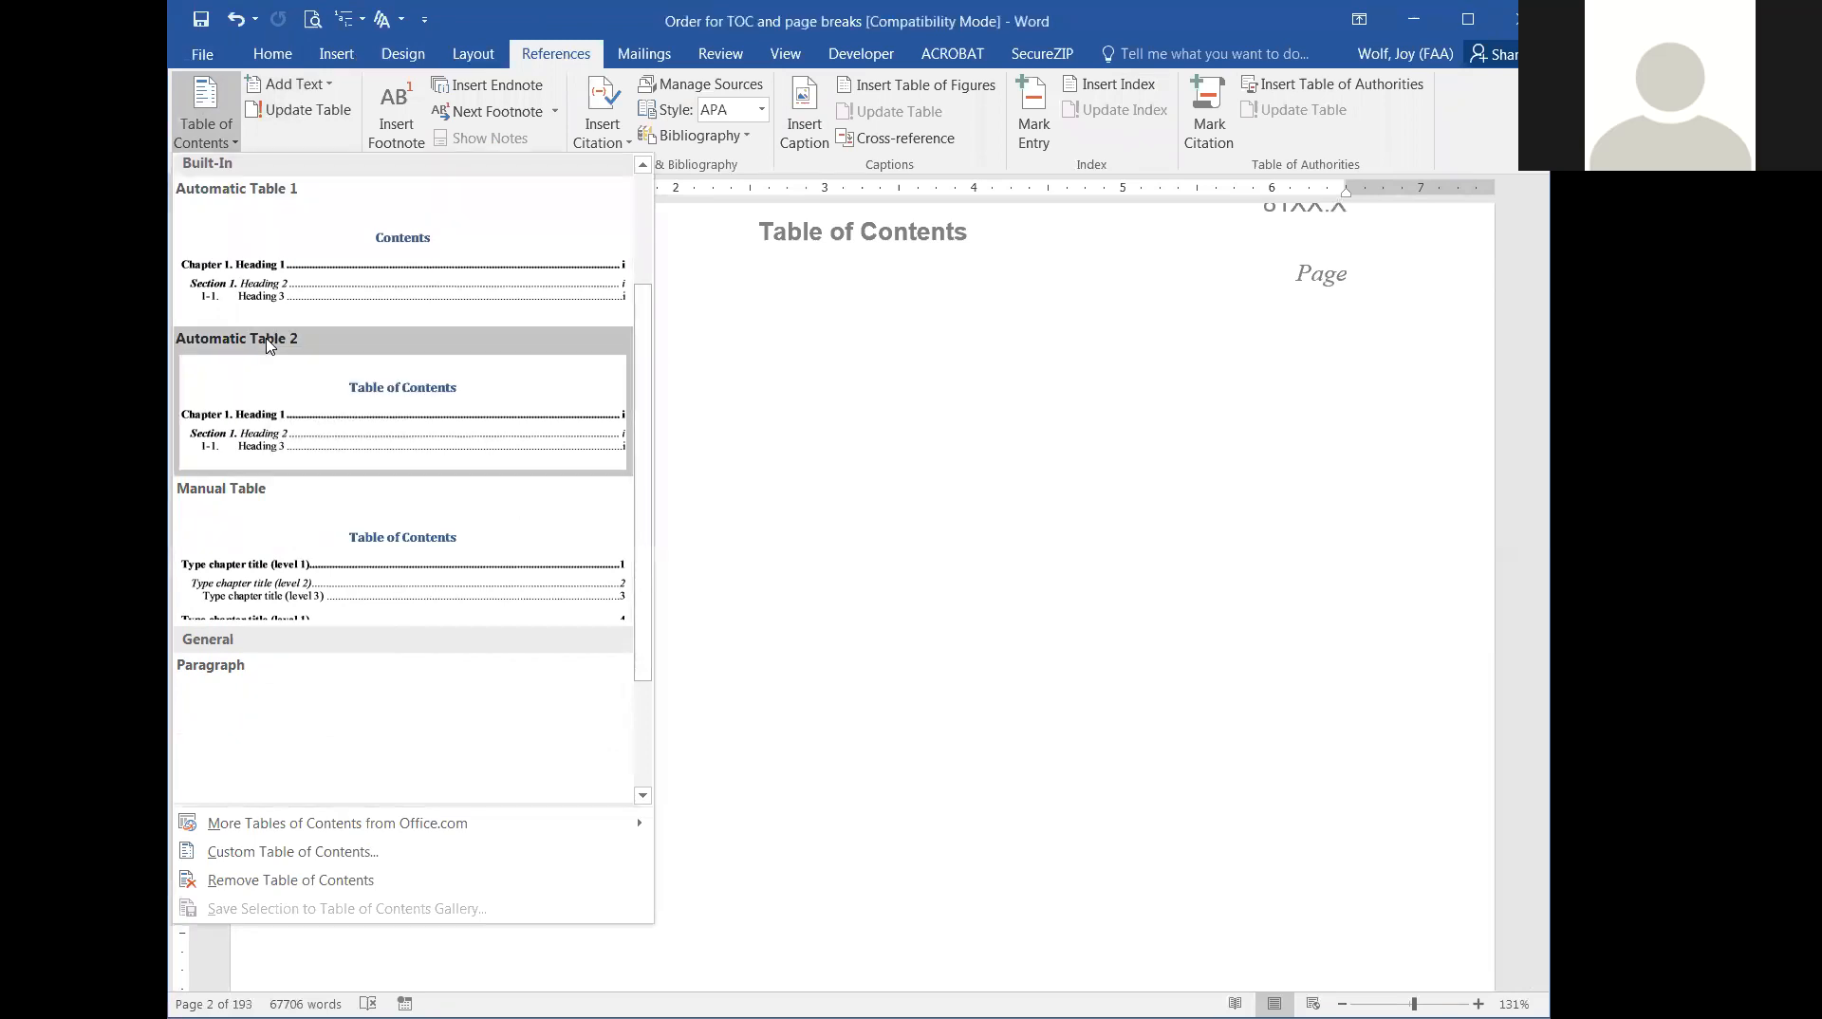
{"action": "left_click", "coordinate": [246, 294]}
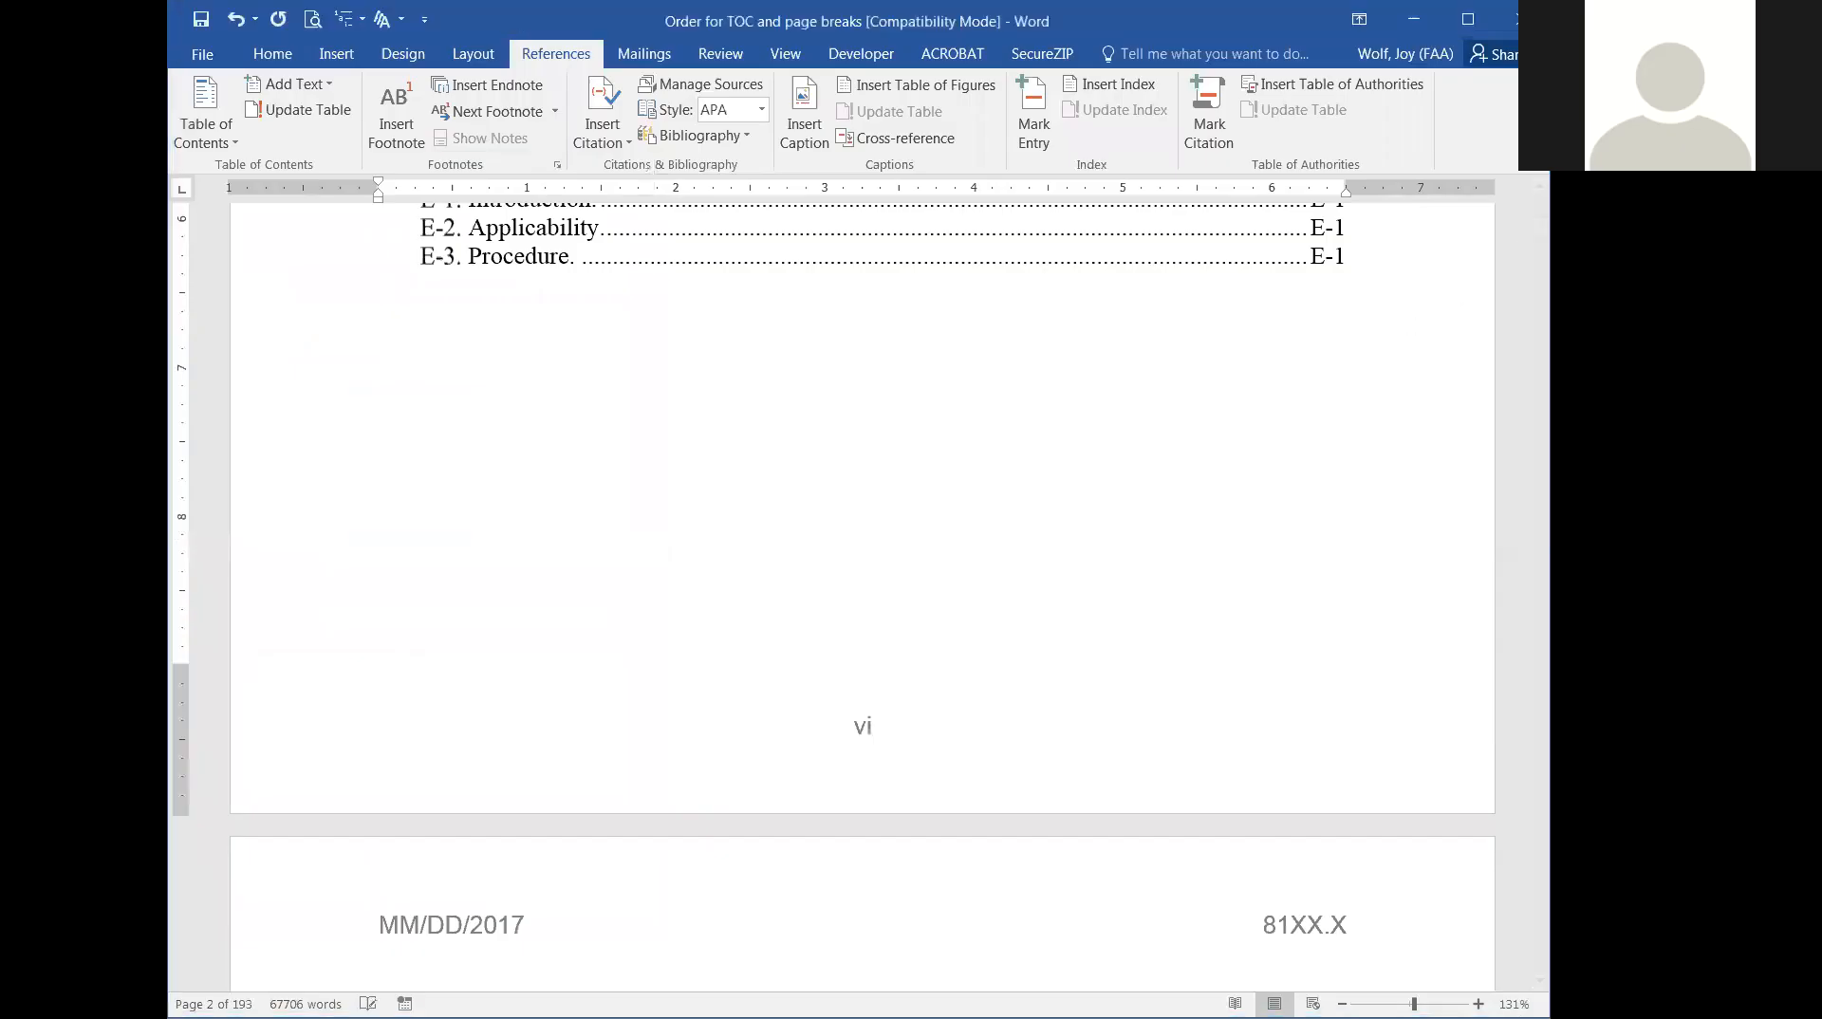
Review the generated table of contents, examining how its chapter, section, paragraph and appendix entries are listed.
{"action": "scroll", "coordinate": [902, 392], "scroll_direction": "up", "scroll_amount": 12}
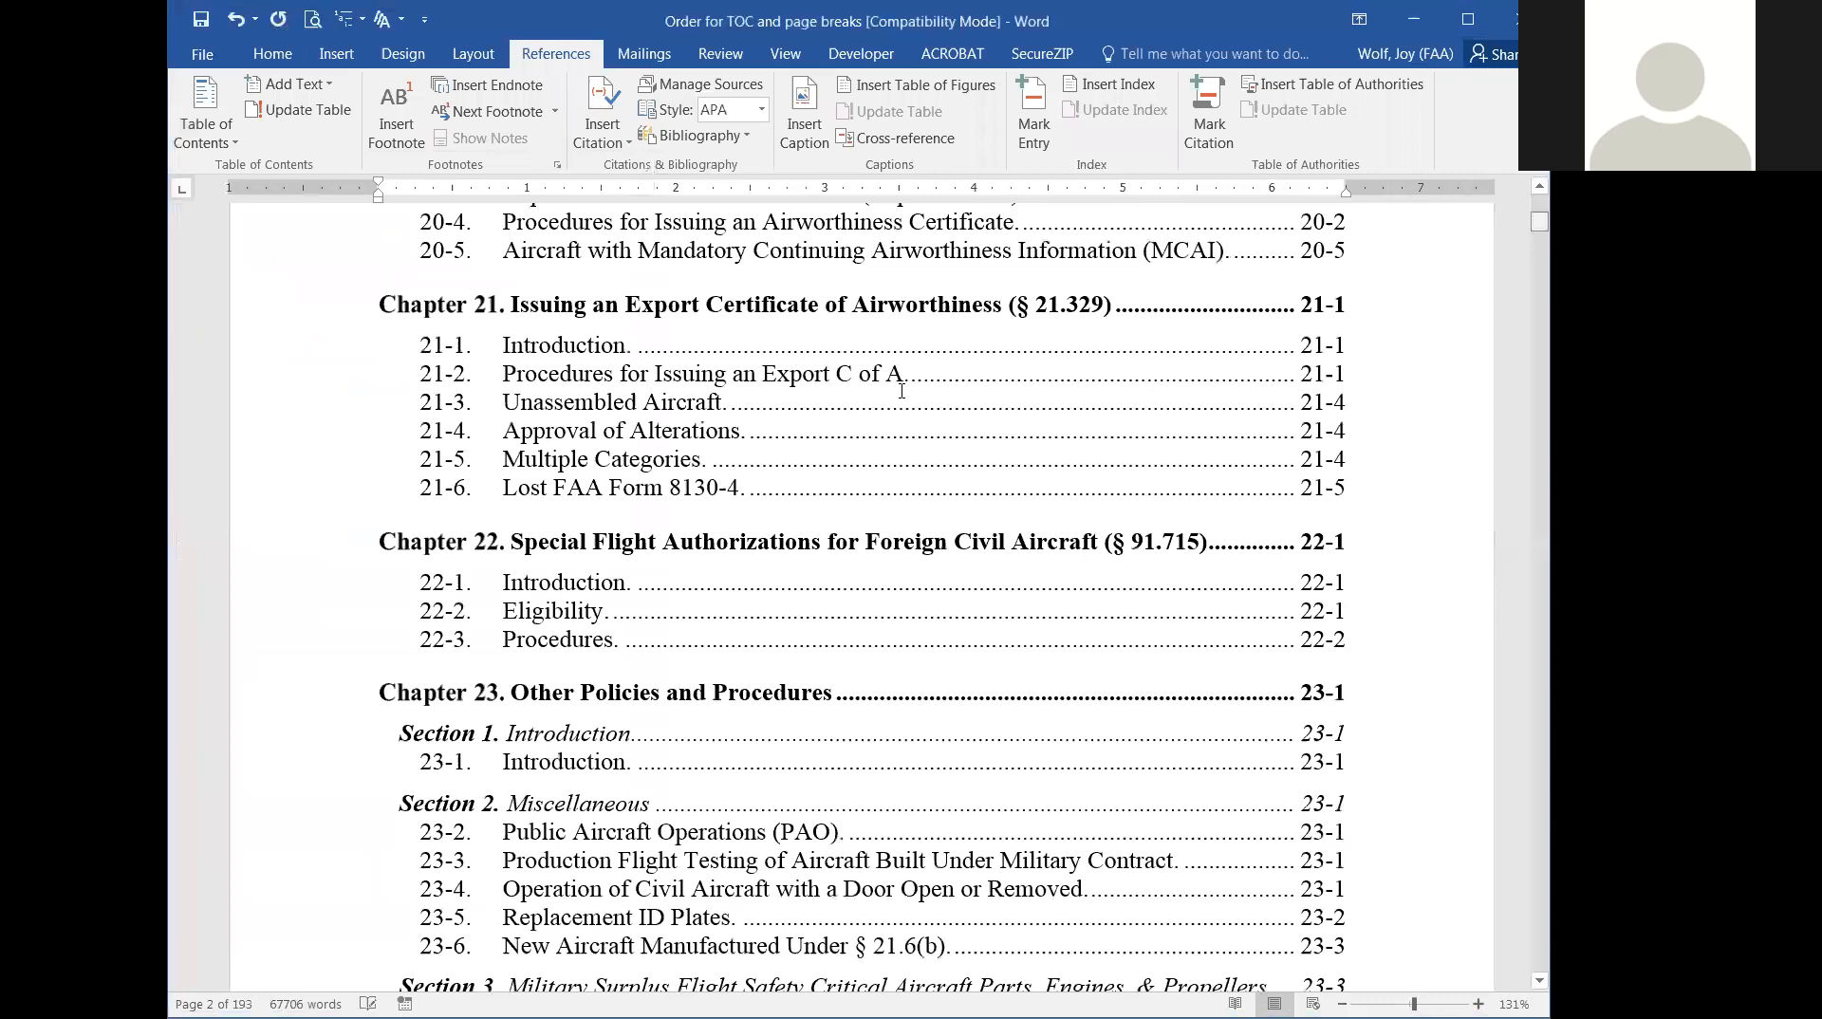
{"action": "scroll", "coordinate": [582, 432], "scroll_direction": "up", "scroll_amount": 15}
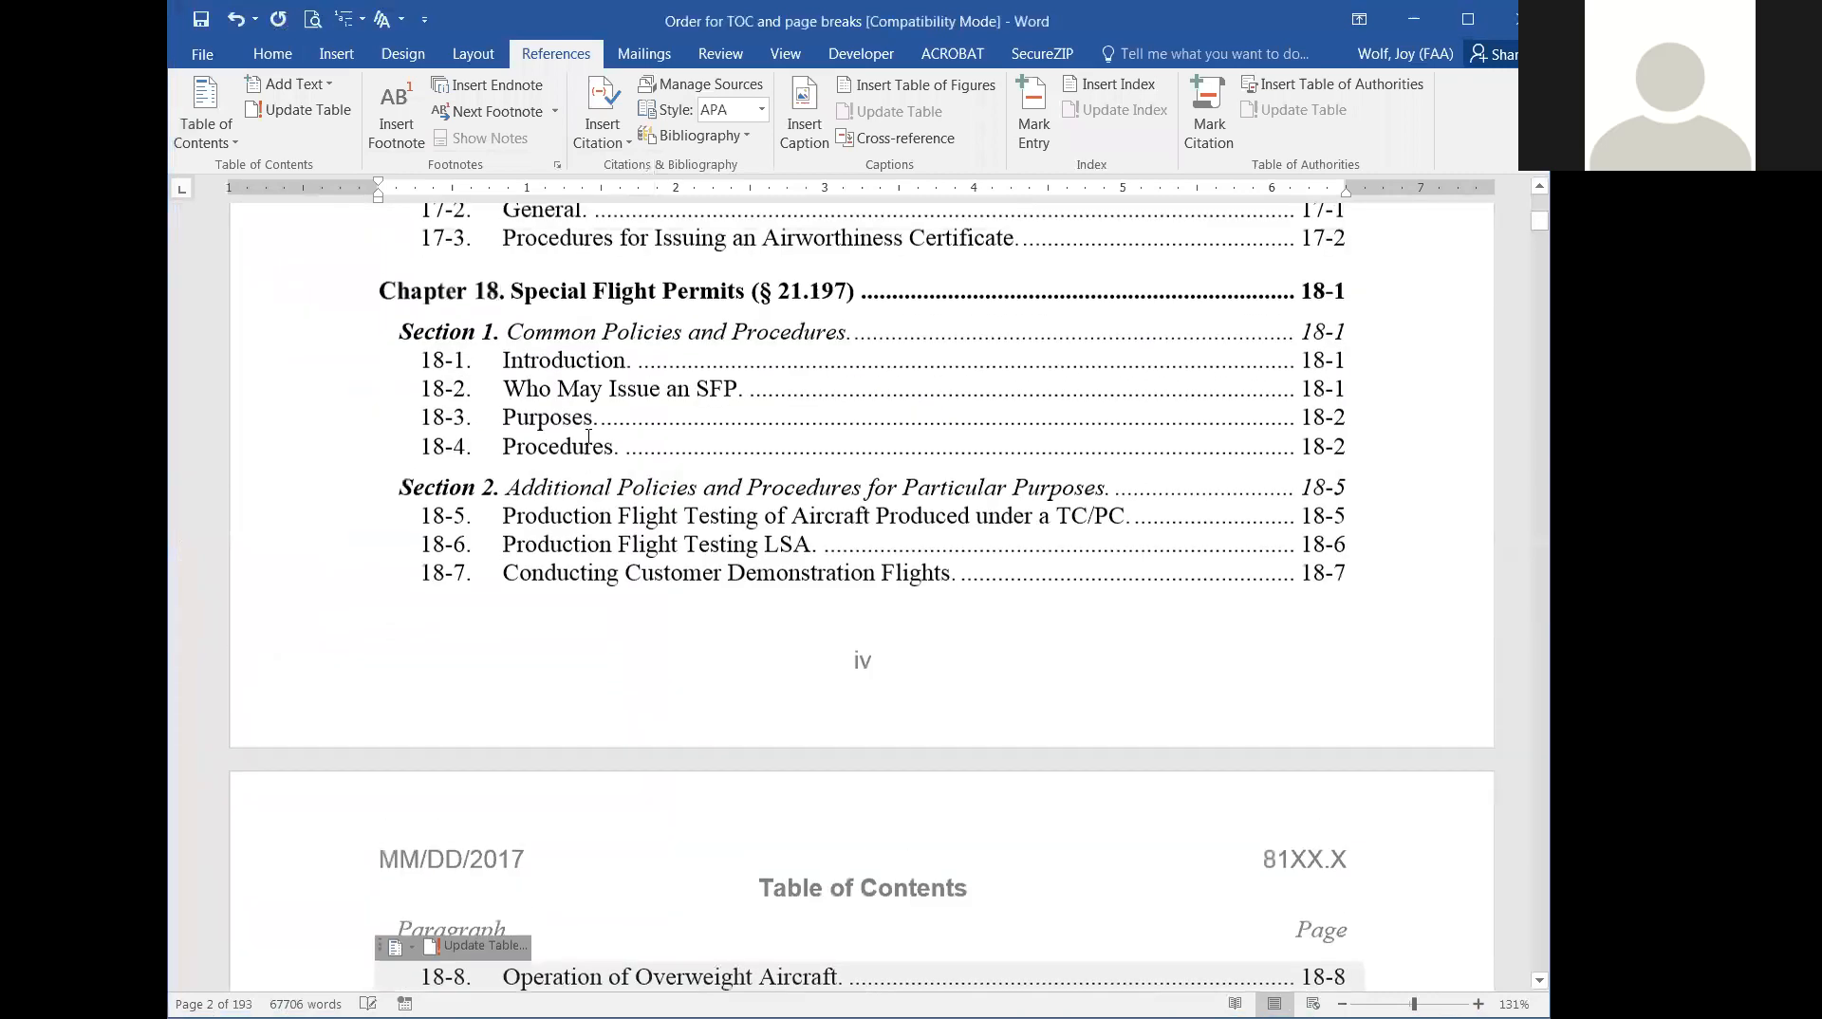
{"action": "scroll", "coordinate": [589, 437], "scroll_direction": "up", "scroll_amount": 12}
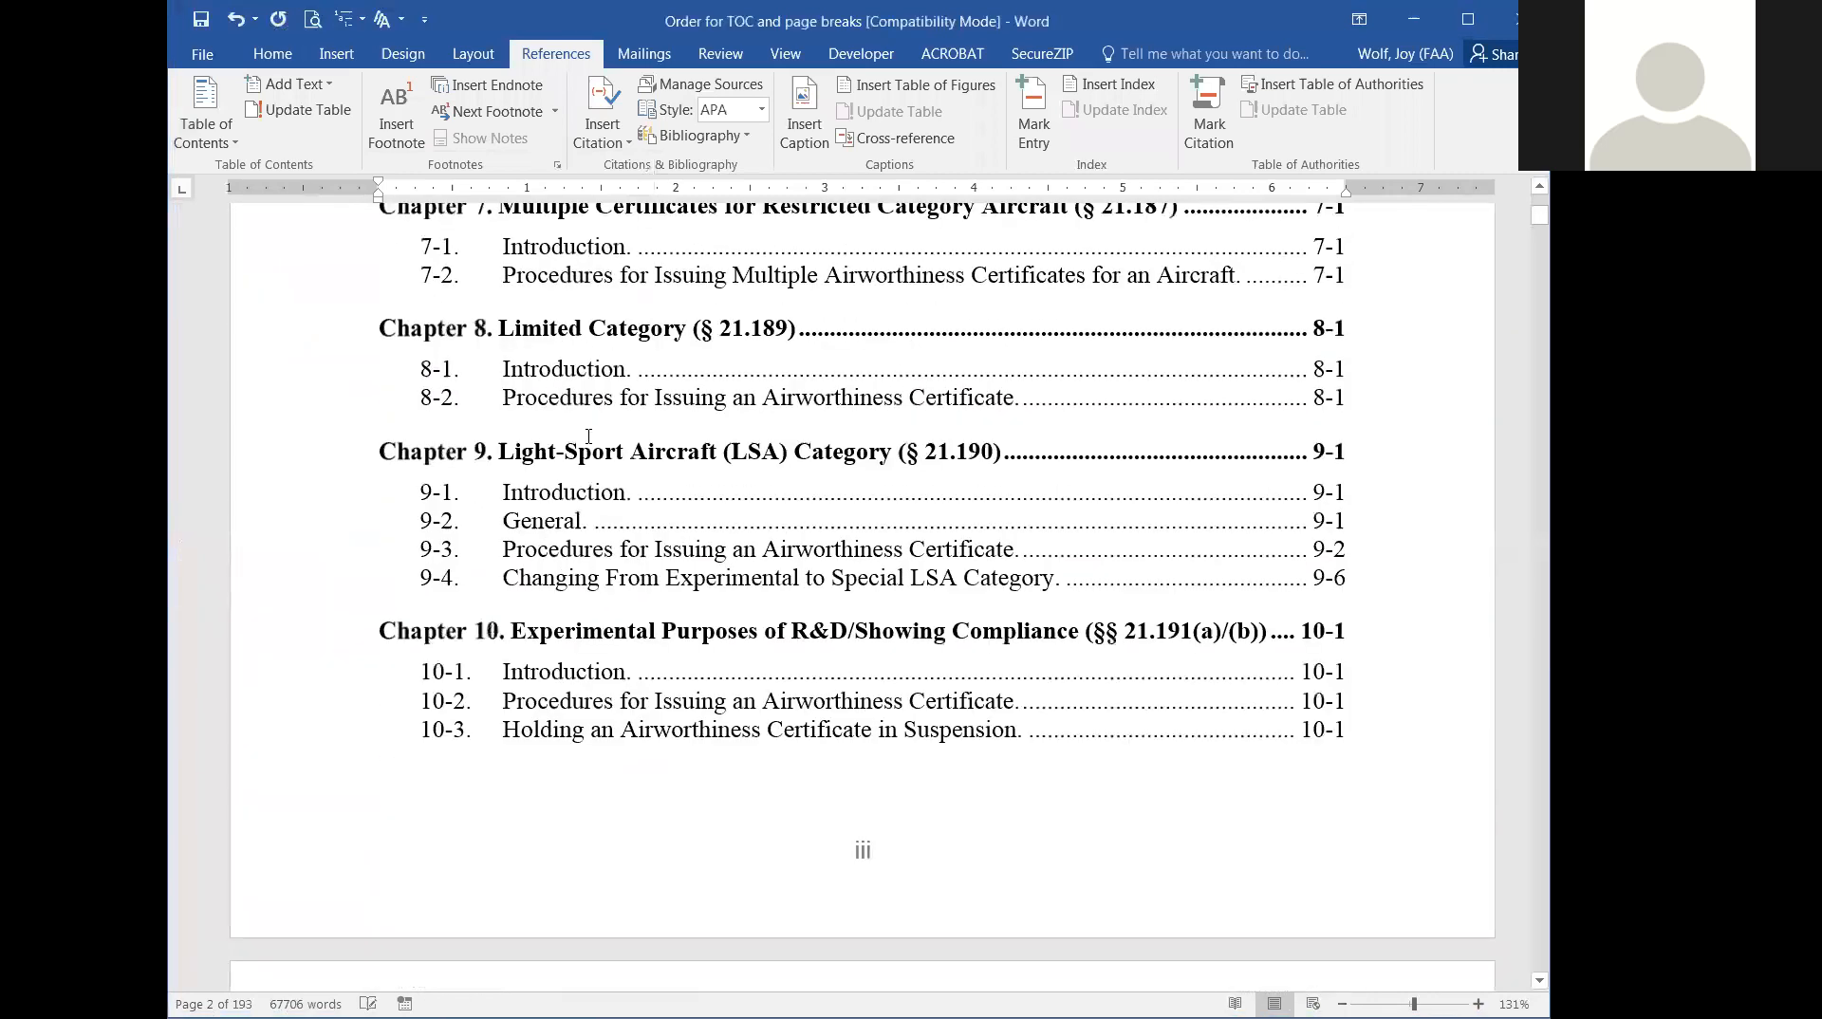
{"action": "scroll", "coordinate": [589, 436], "scroll_direction": "down", "scroll_amount": 15}
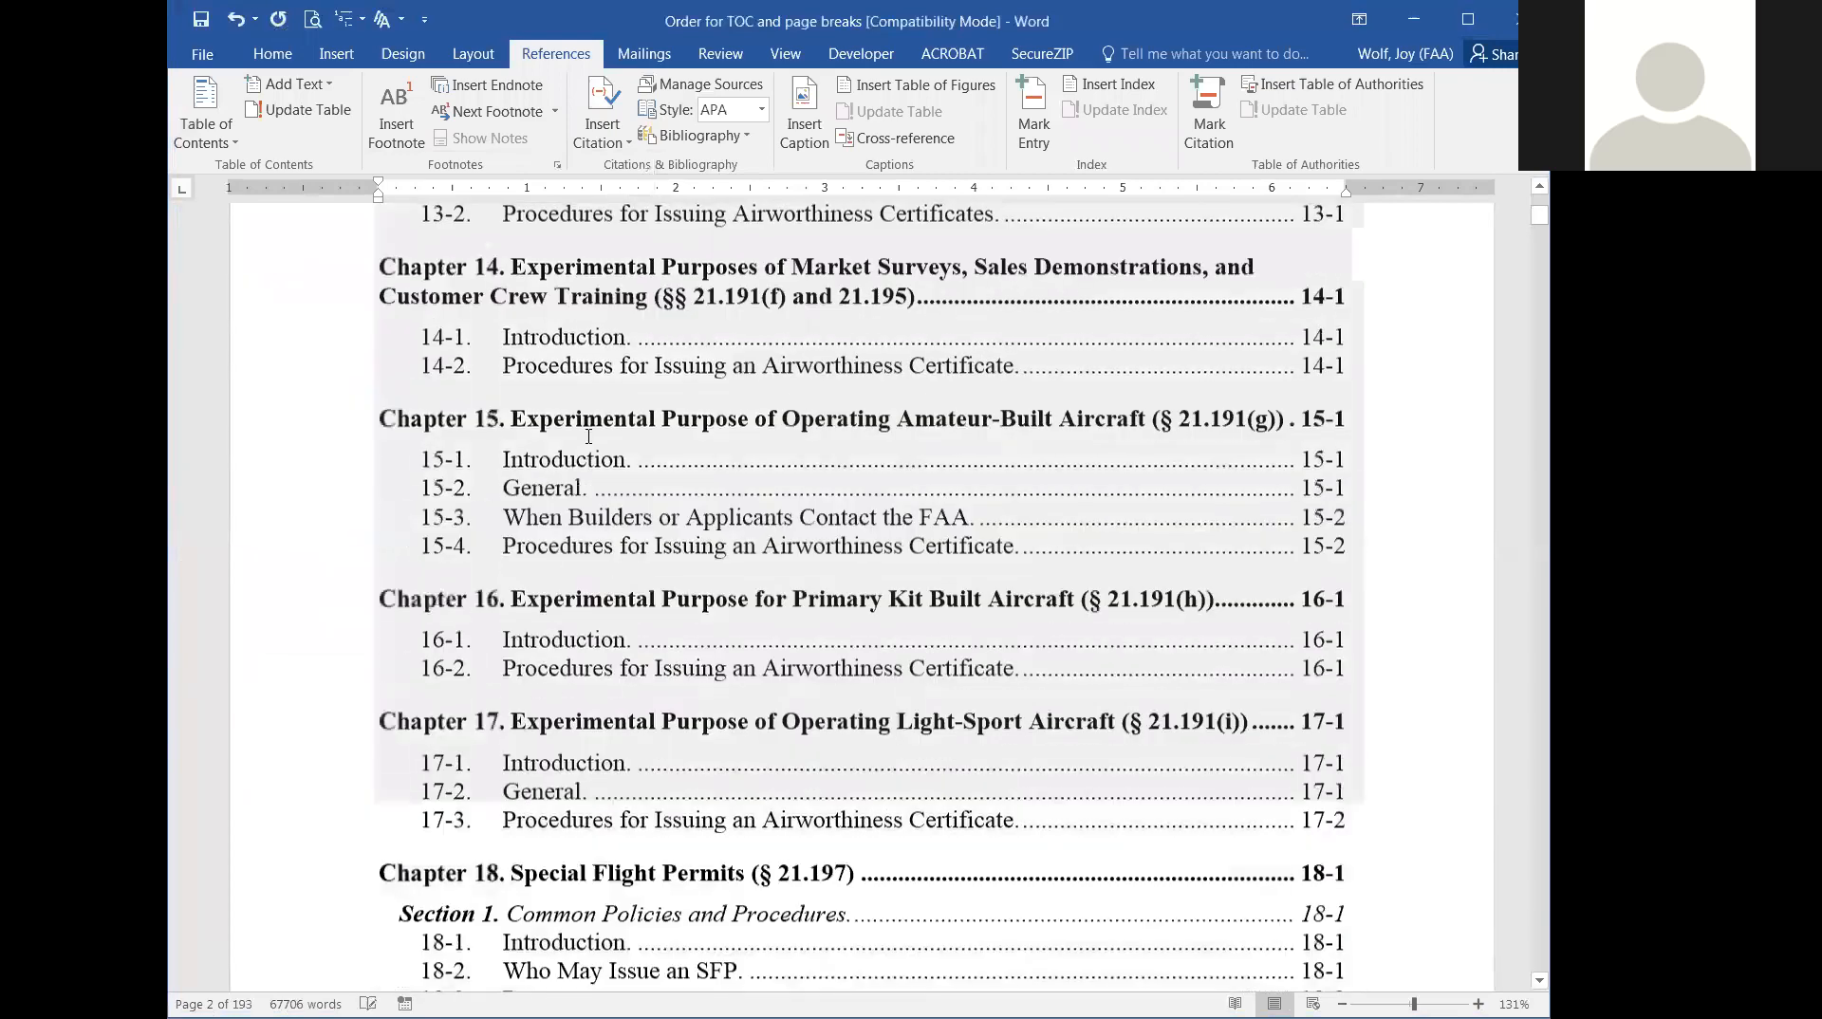
{"action": "scroll", "coordinate": [589, 436], "scroll_direction": "down", "scroll_amount": 15}
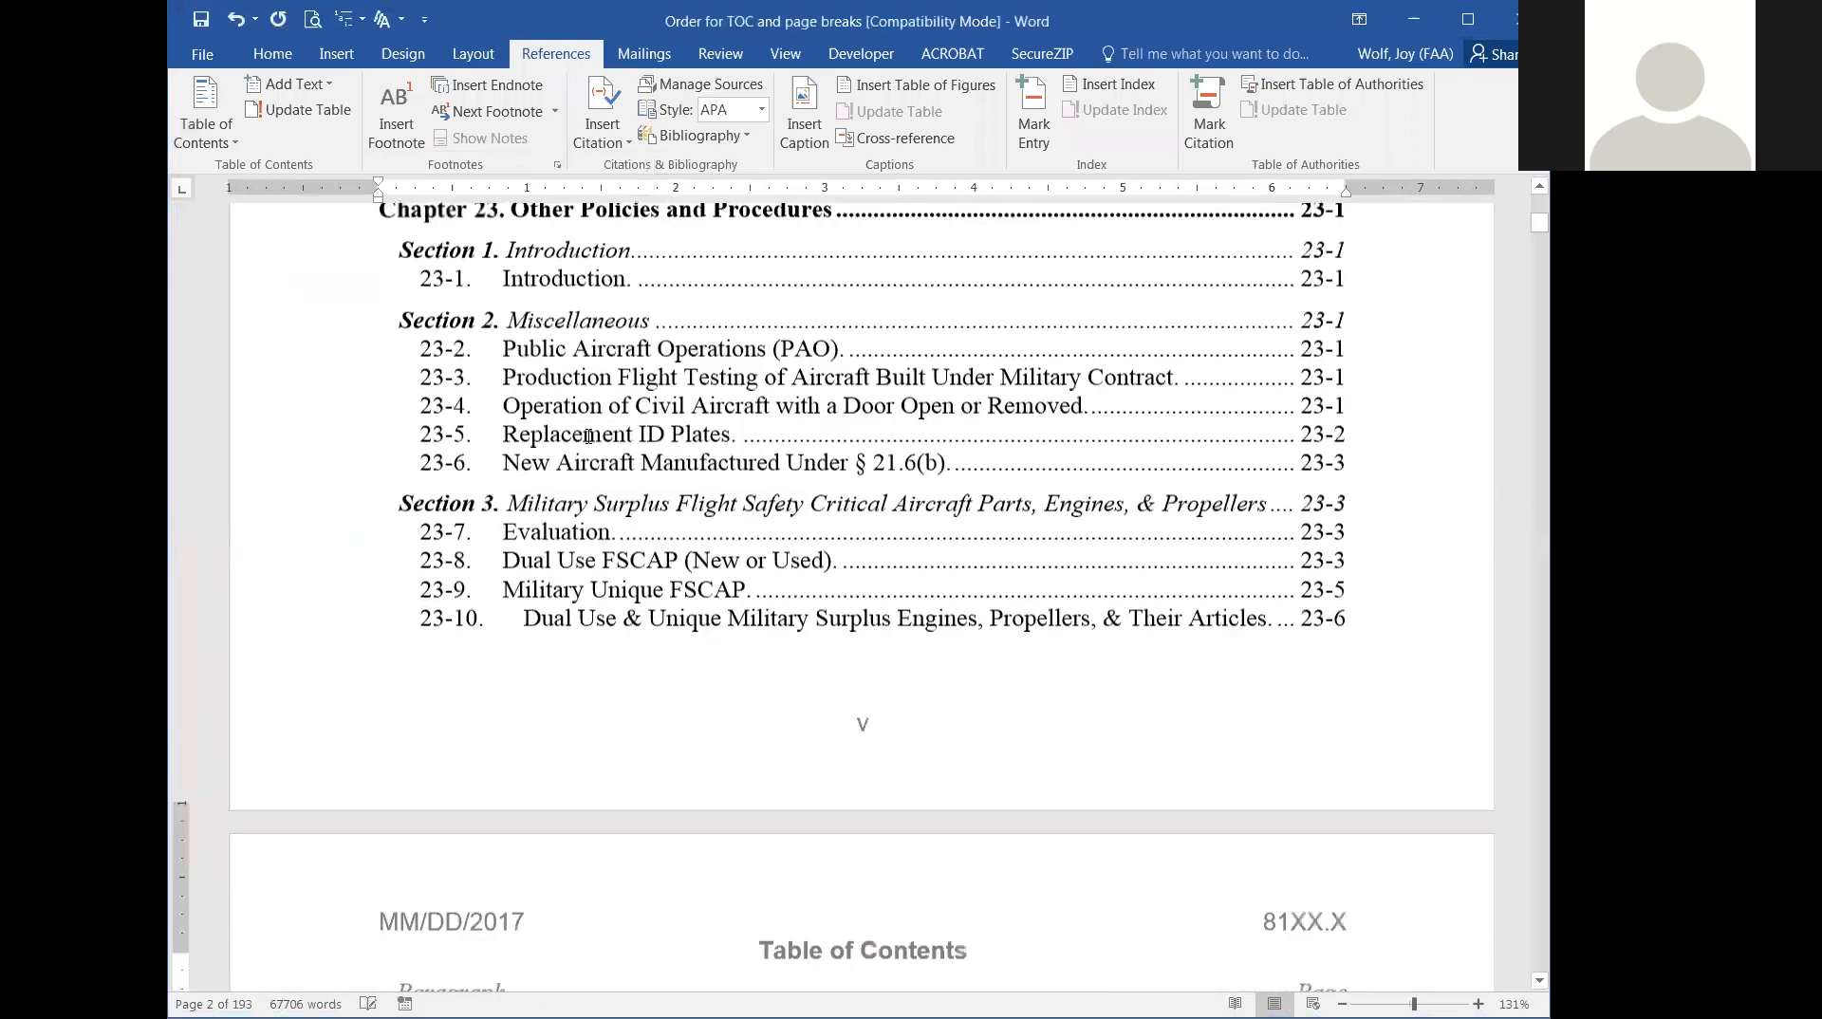
{"action": "scroll", "coordinate": [539, 325], "scroll_direction": "up", "scroll_amount": 3}
{"action": "scroll", "coordinate": [532, 409], "scroll_direction": "down", "scroll_amount": 12}
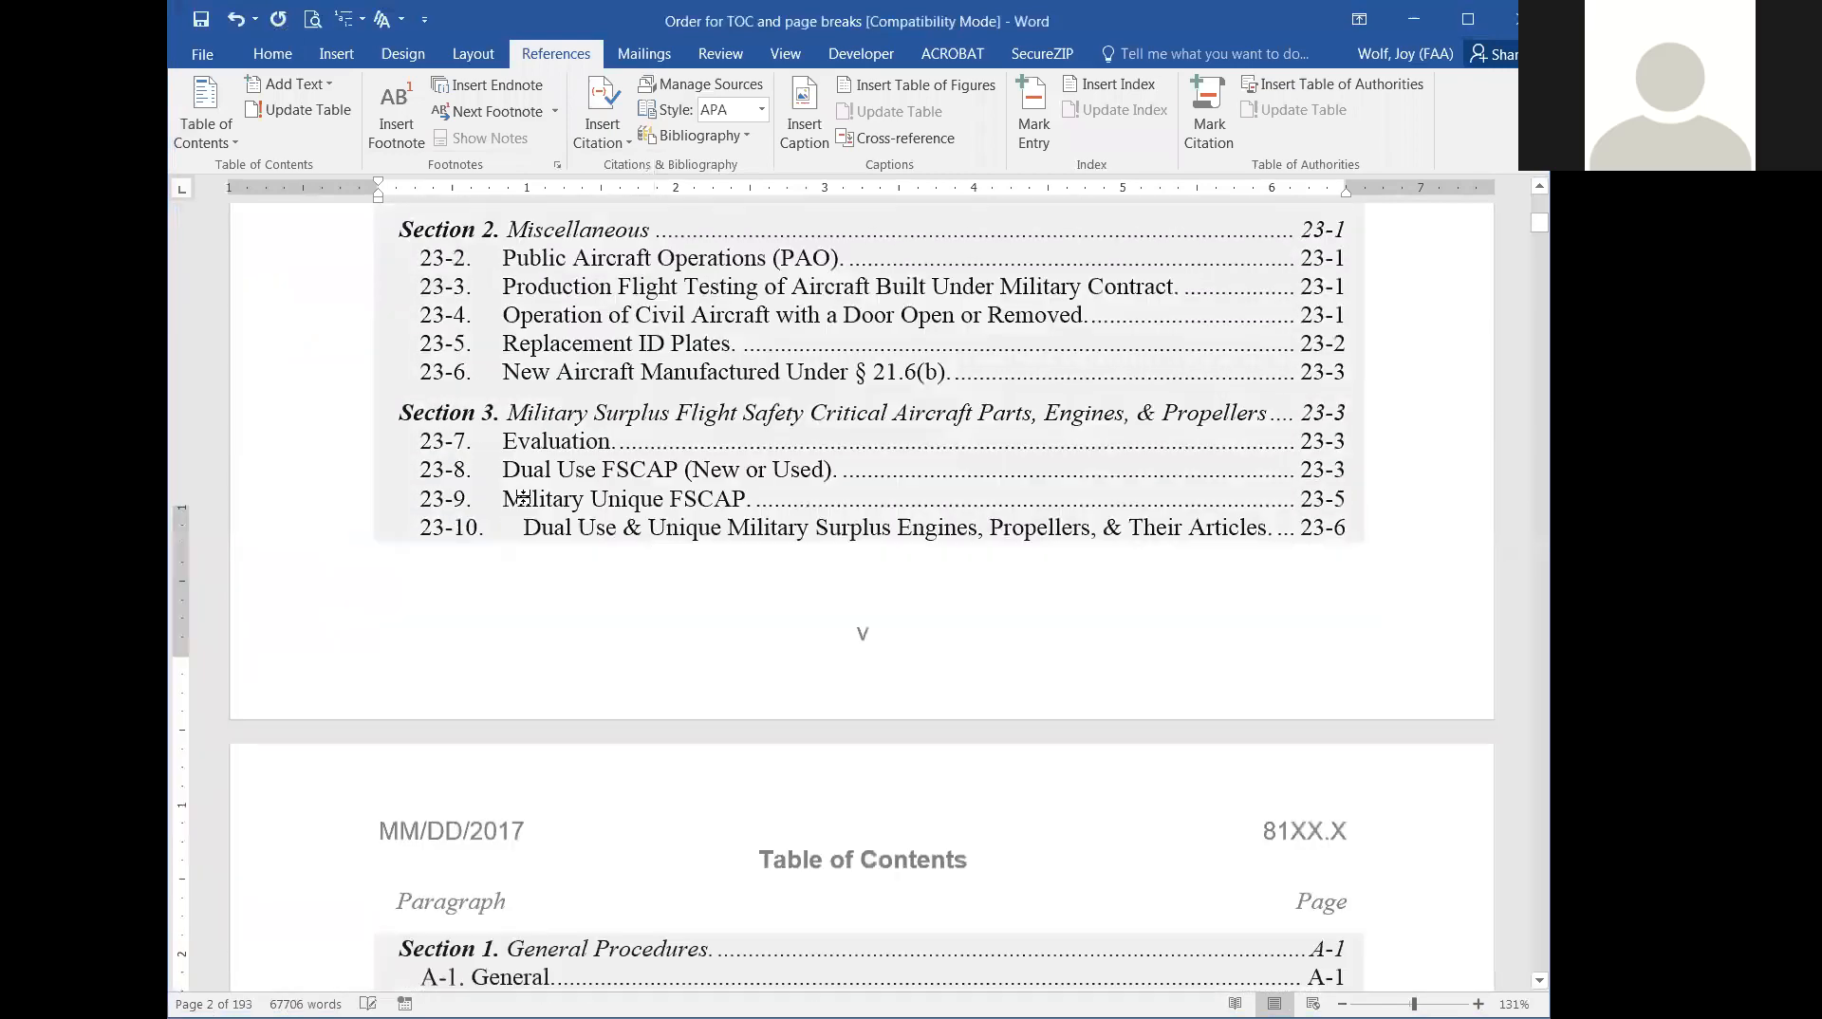
{"action": "scroll", "coordinate": [523, 497], "scroll_direction": "down", "scroll_amount": 2}
{"action": "scroll", "coordinate": [513, 531], "scroll_direction": "up", "scroll_amount": 7}
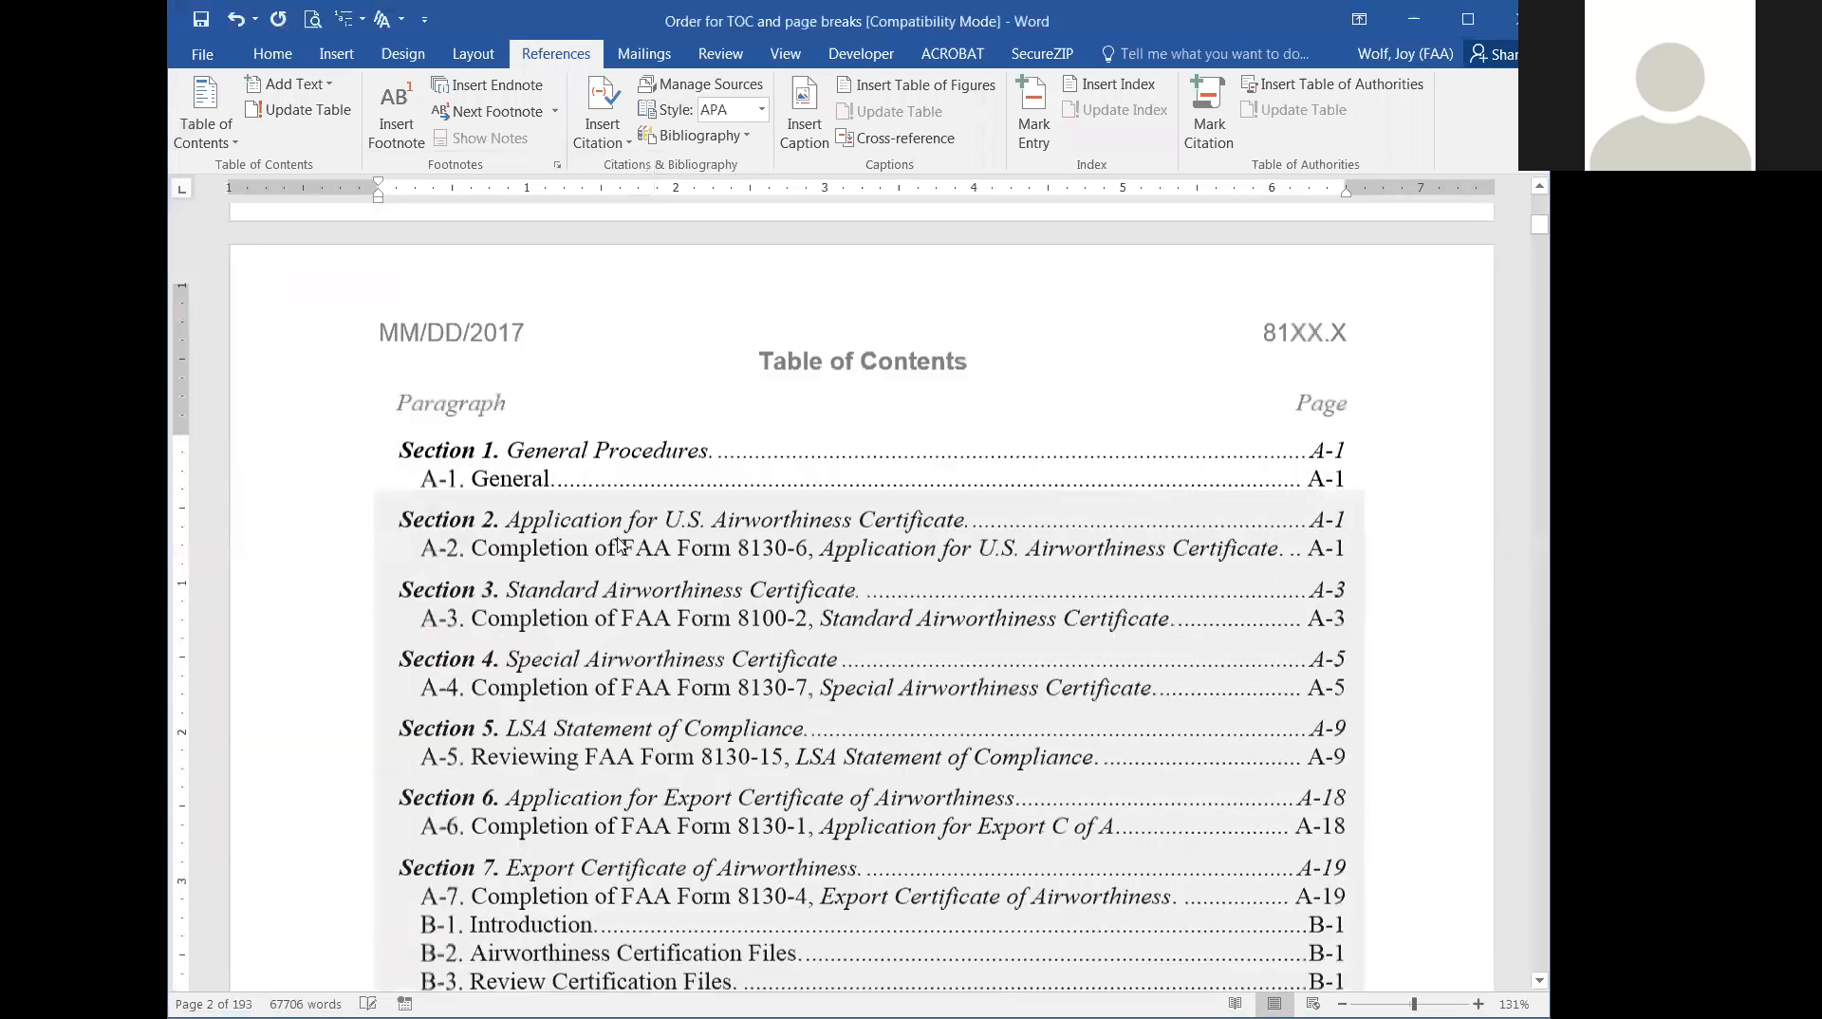
{"action": "scroll", "coordinate": [475, 518], "scroll_direction": "down", "scroll_amount": 3}
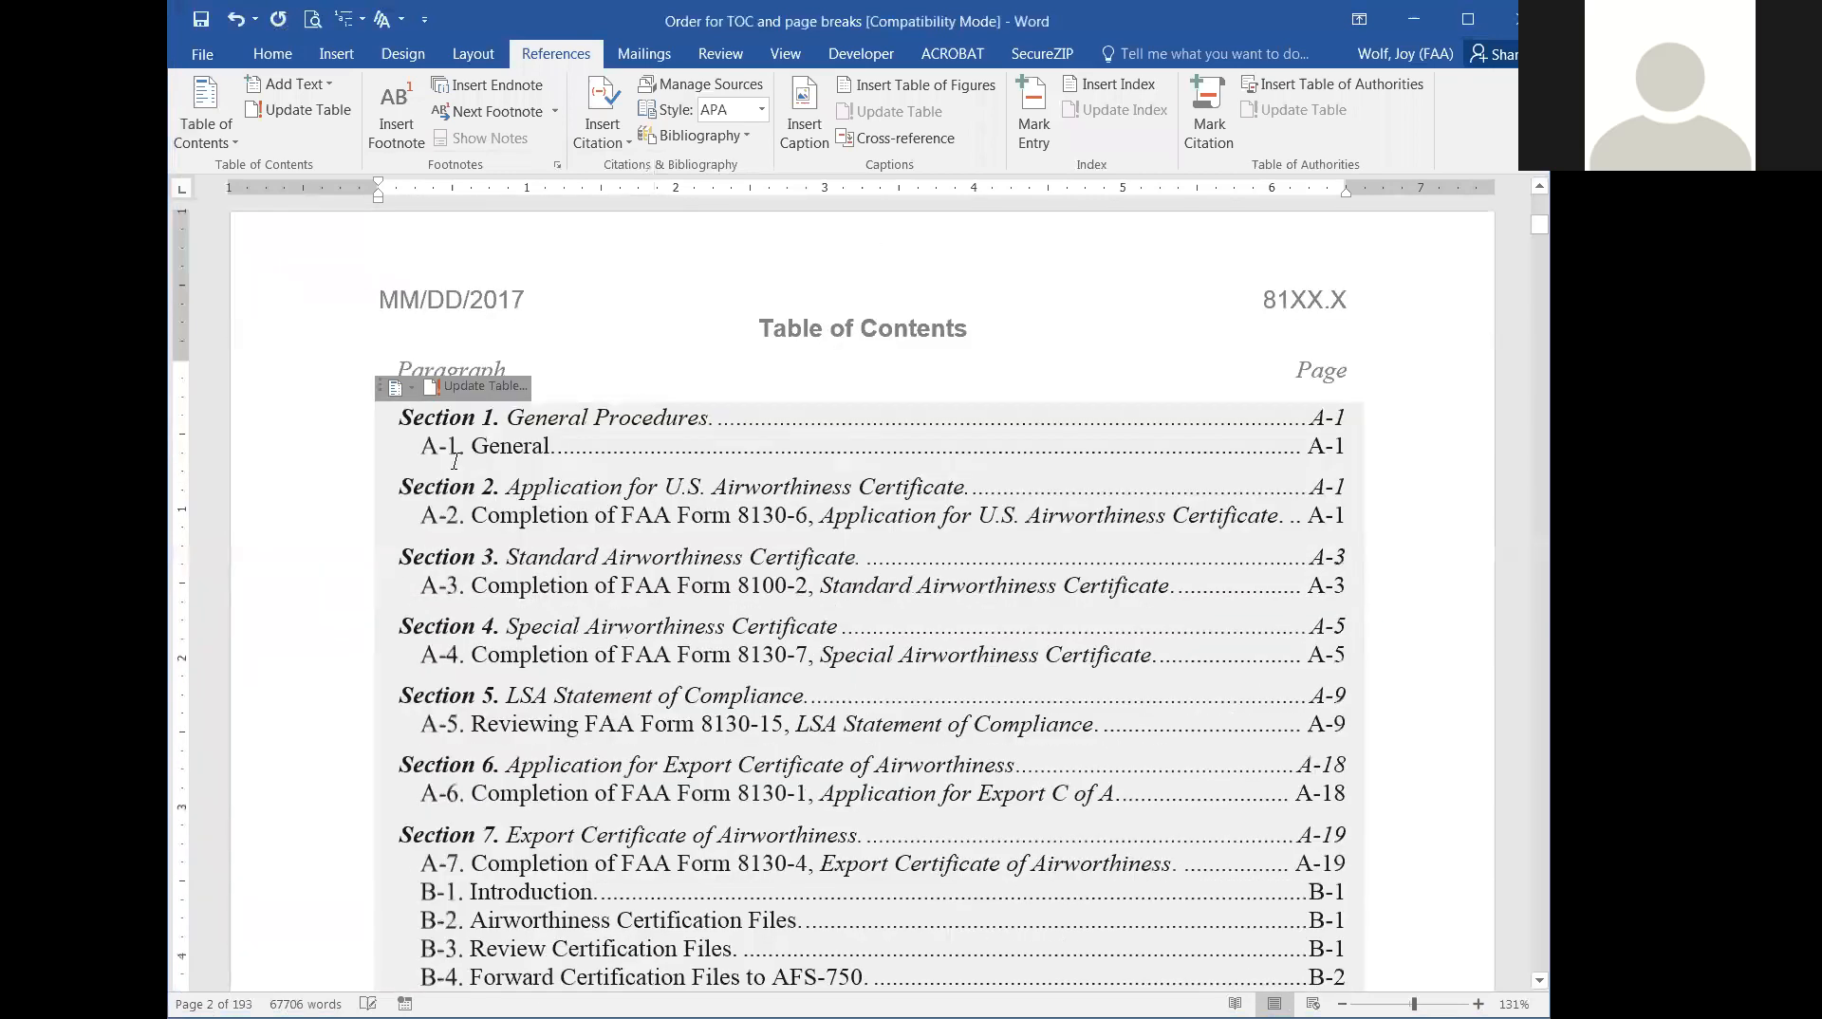
{"action": "scroll", "coordinate": [455, 462], "scroll_direction": "down", "scroll_amount": 13}
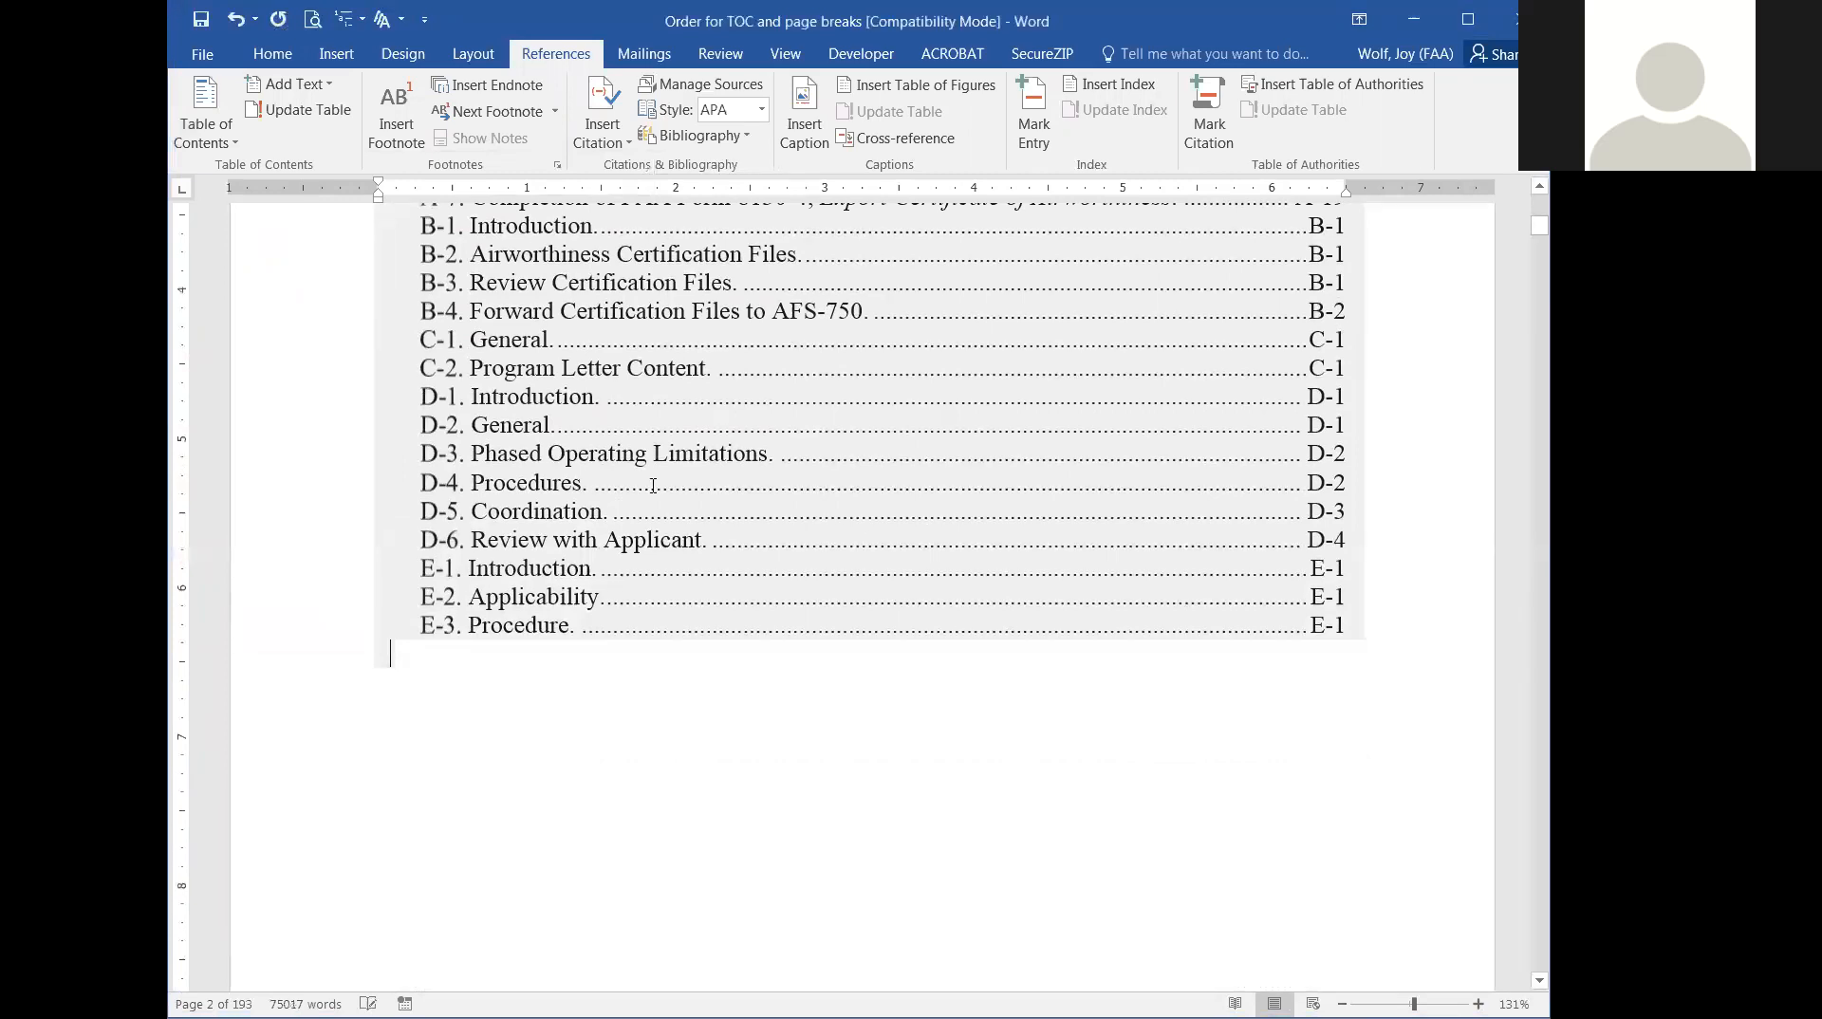
{"action": "scroll", "coordinate": [653, 485], "scroll_direction": "up", "scroll_amount": 10}
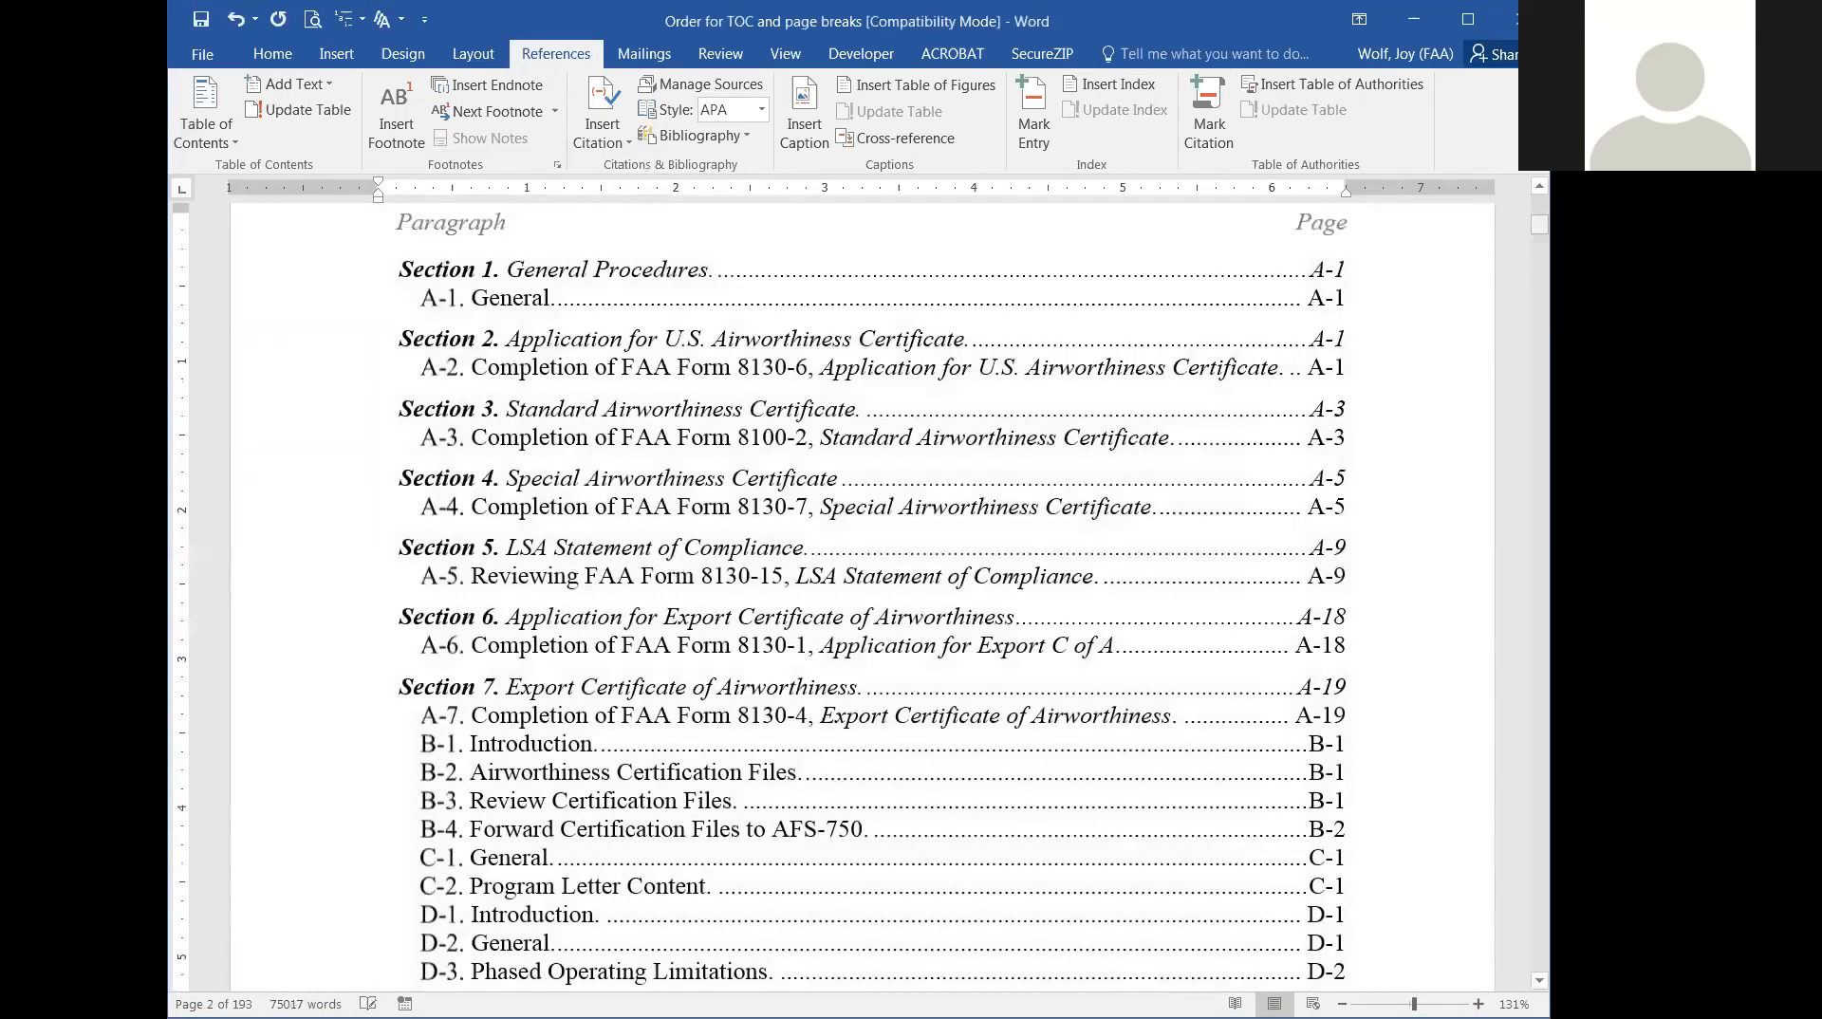
{"action": "scroll", "coordinate": [862, 598], "scroll_direction": "up", "scroll_amount": 20}
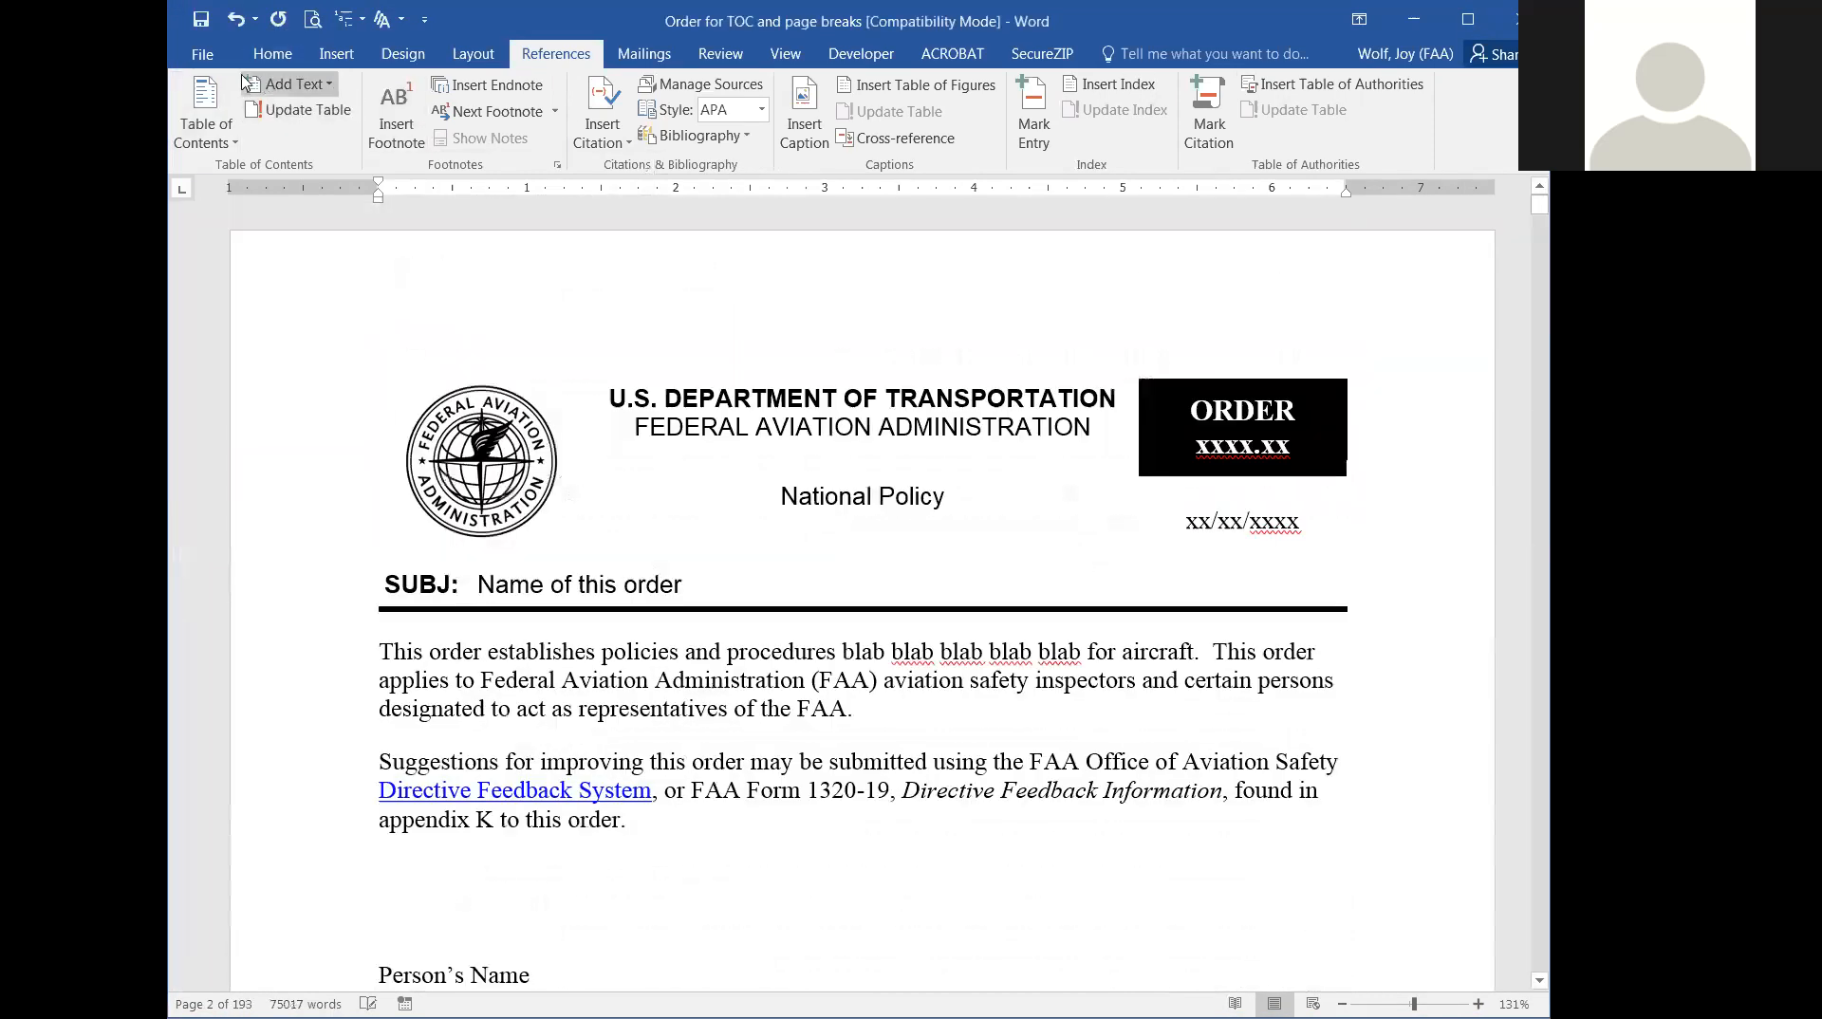
{"action": "left_click", "coordinate": [229, 134]}
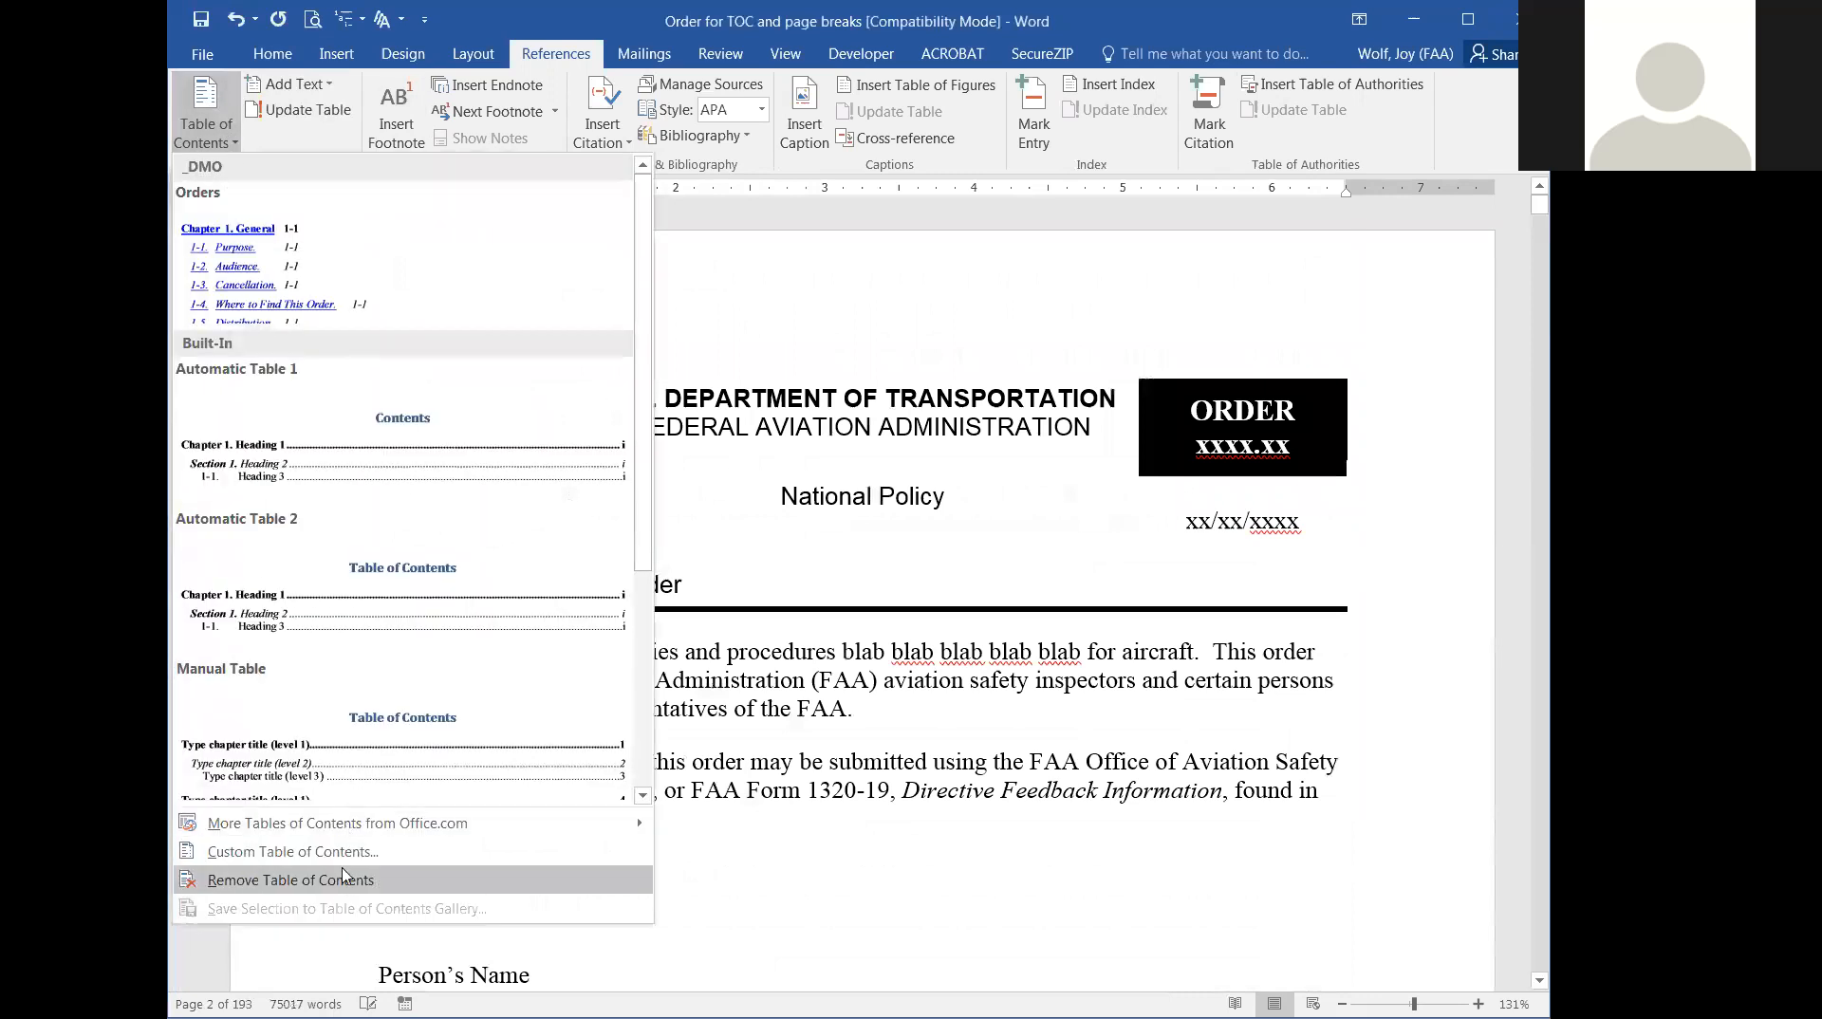
{"action": "left_click", "coordinate": [1027, 785]}
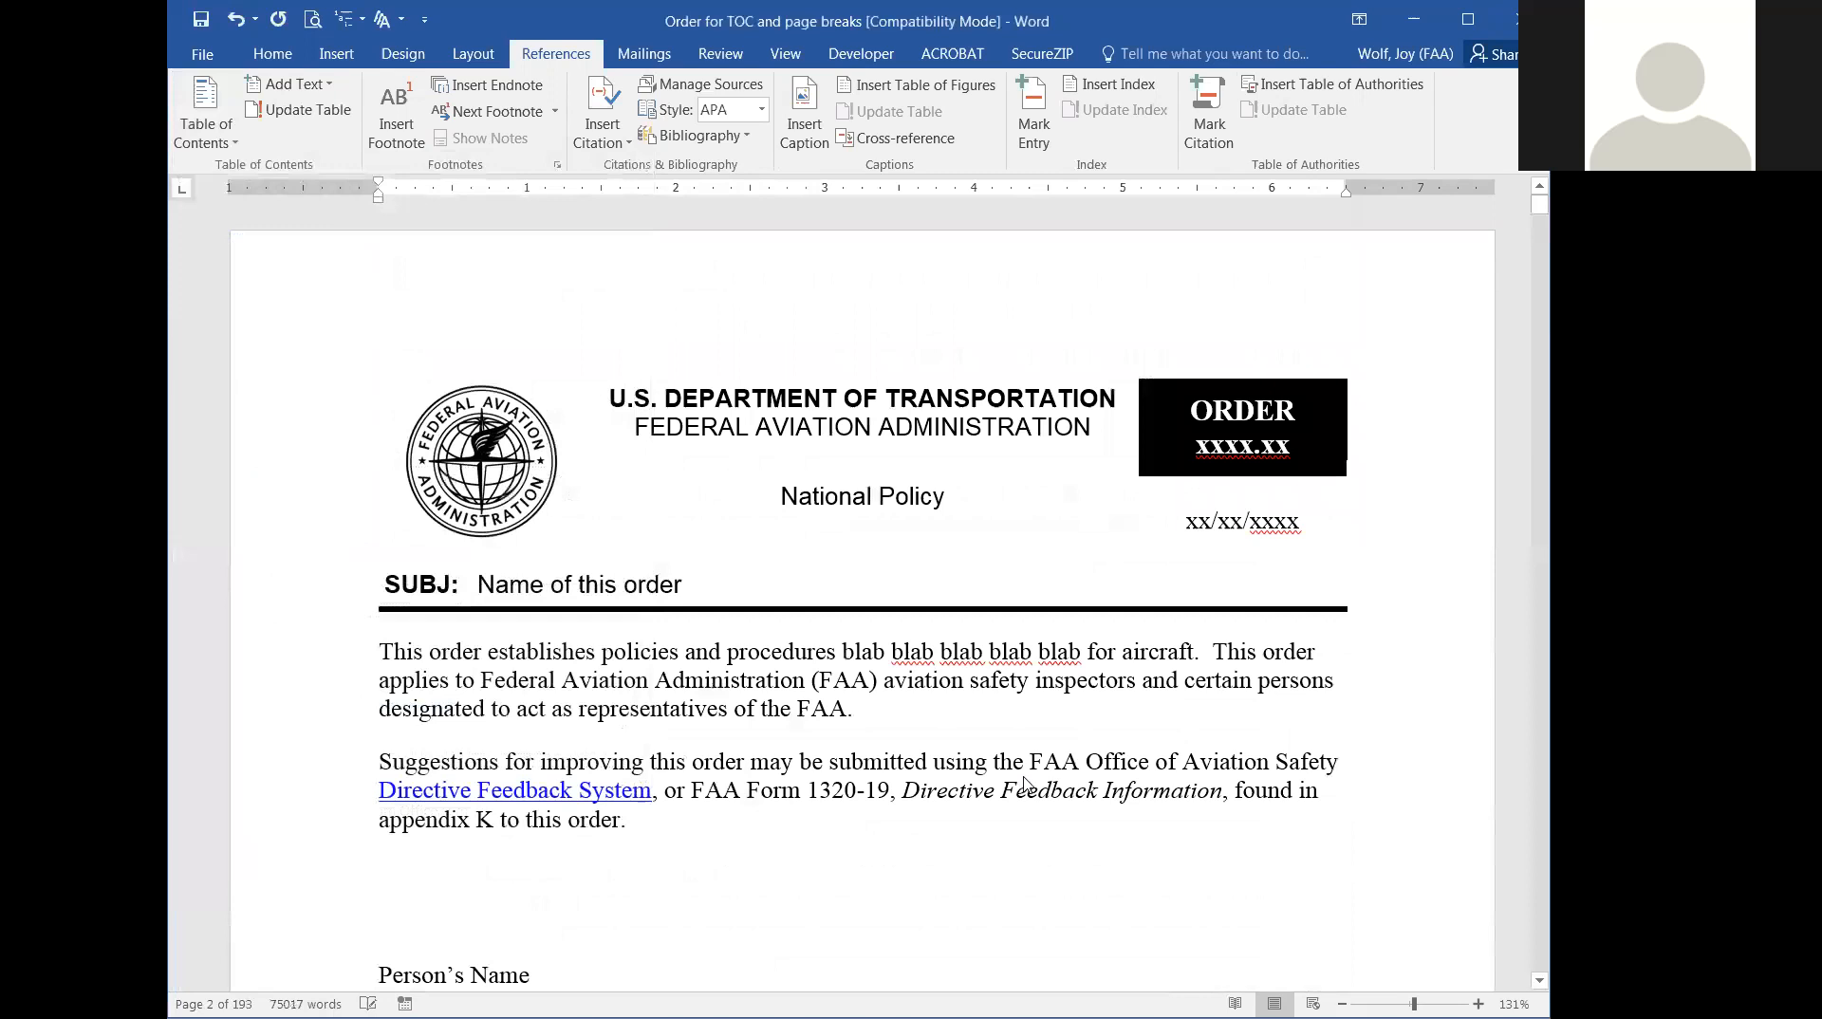
Insert the built-in Manual Table of contents on the blank line beneath the Paragraph and Page headings.
{"action": "scroll", "coordinate": [1180, 853], "scroll_direction": "down", "scroll_amount": 10}
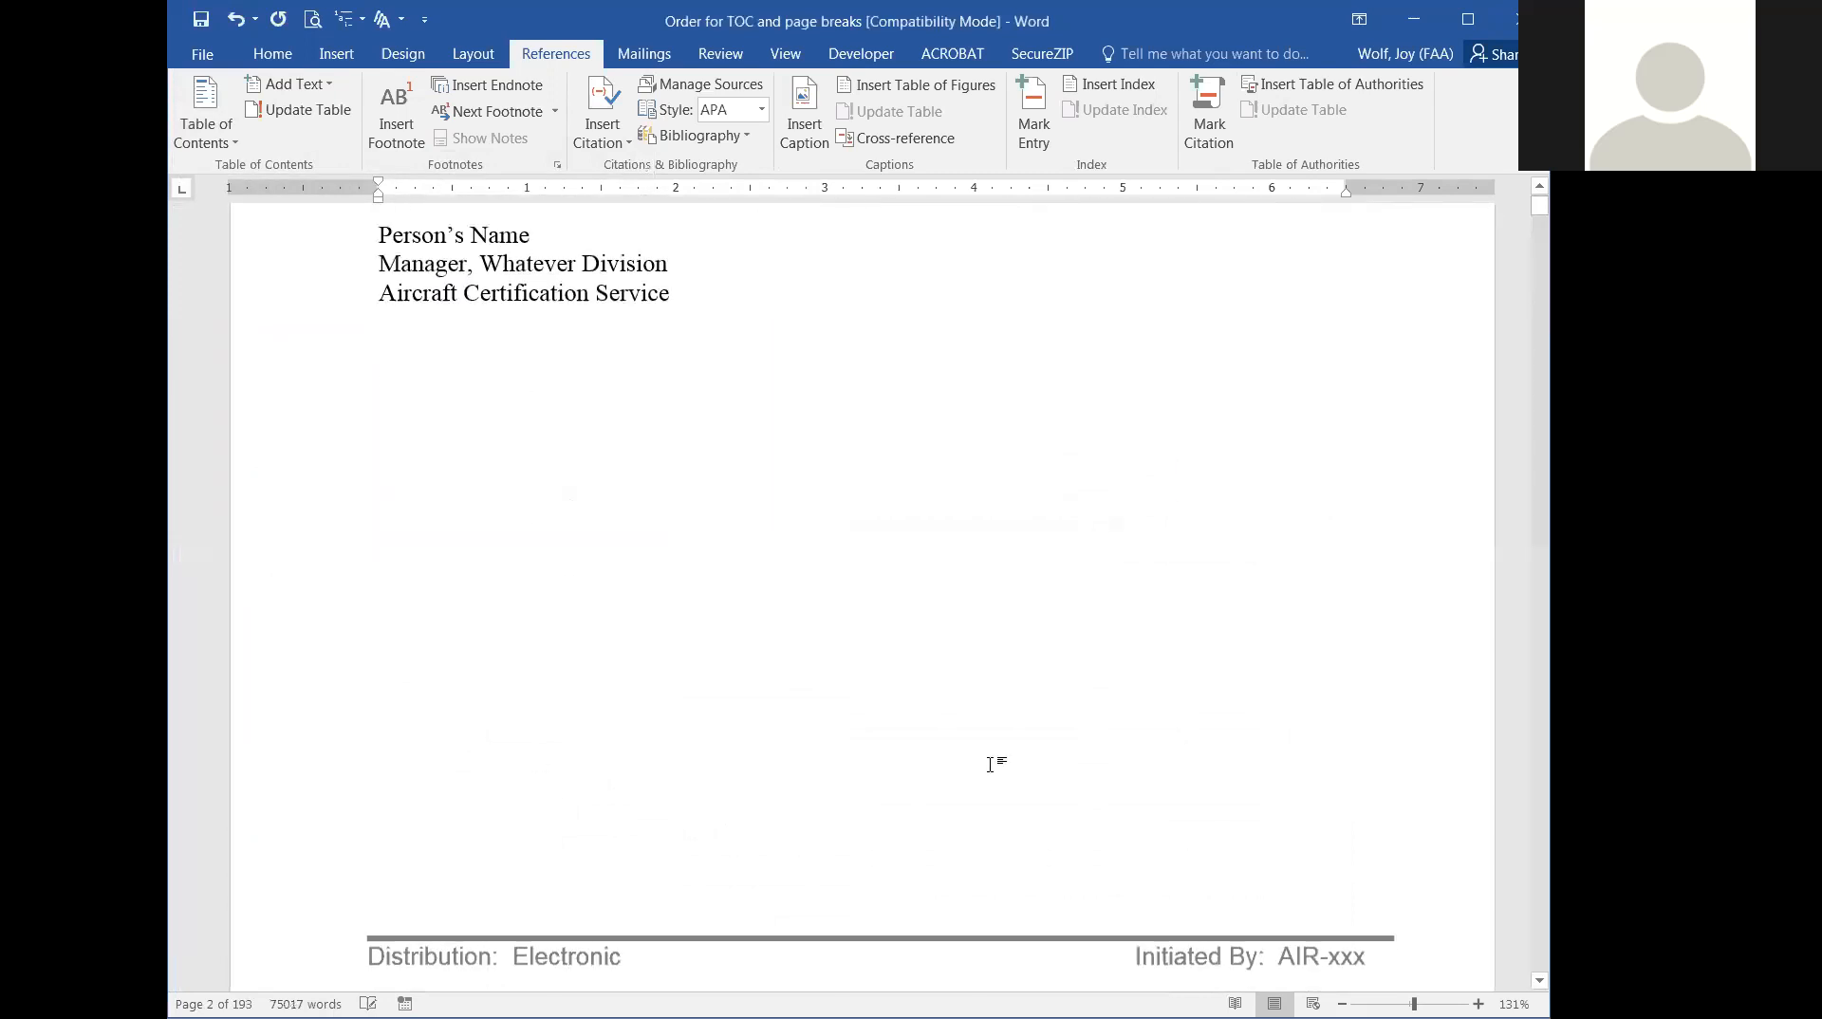
{"action": "scroll", "coordinate": [762, 721], "scroll_direction": "down", "scroll_amount": 3}
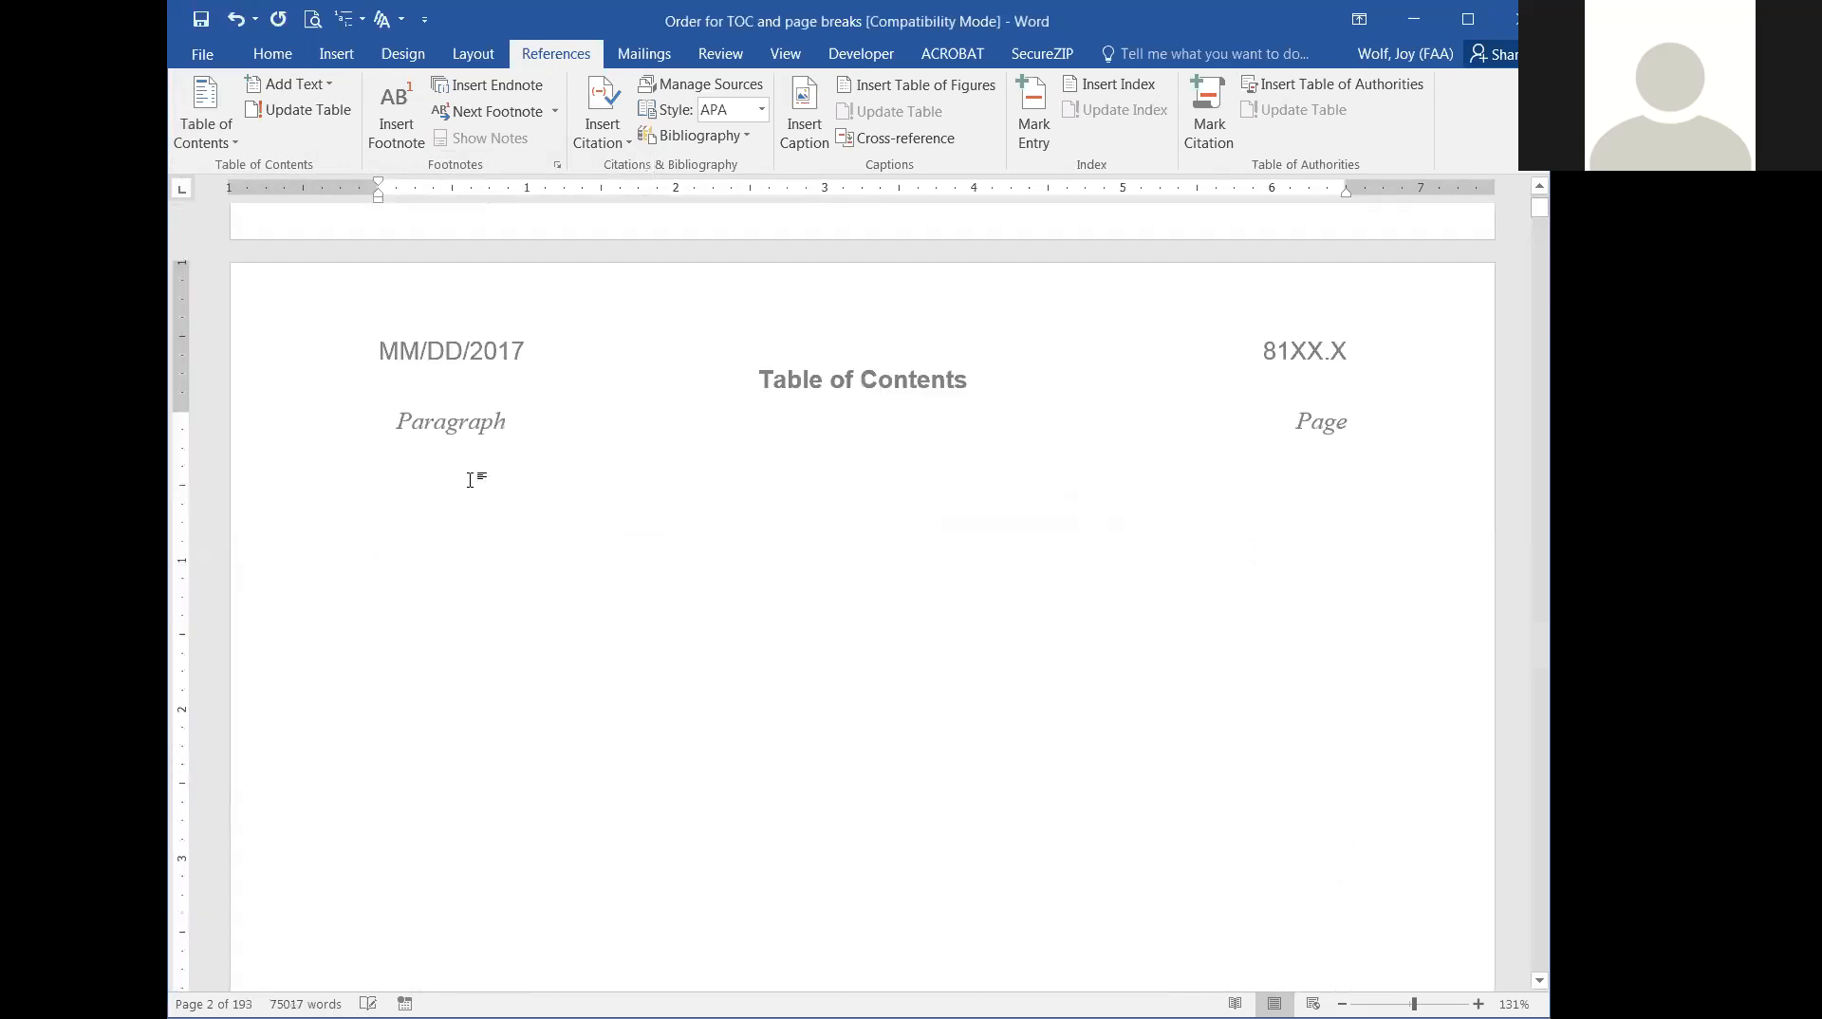
{"action": "left_click", "coordinate": [228, 138]}
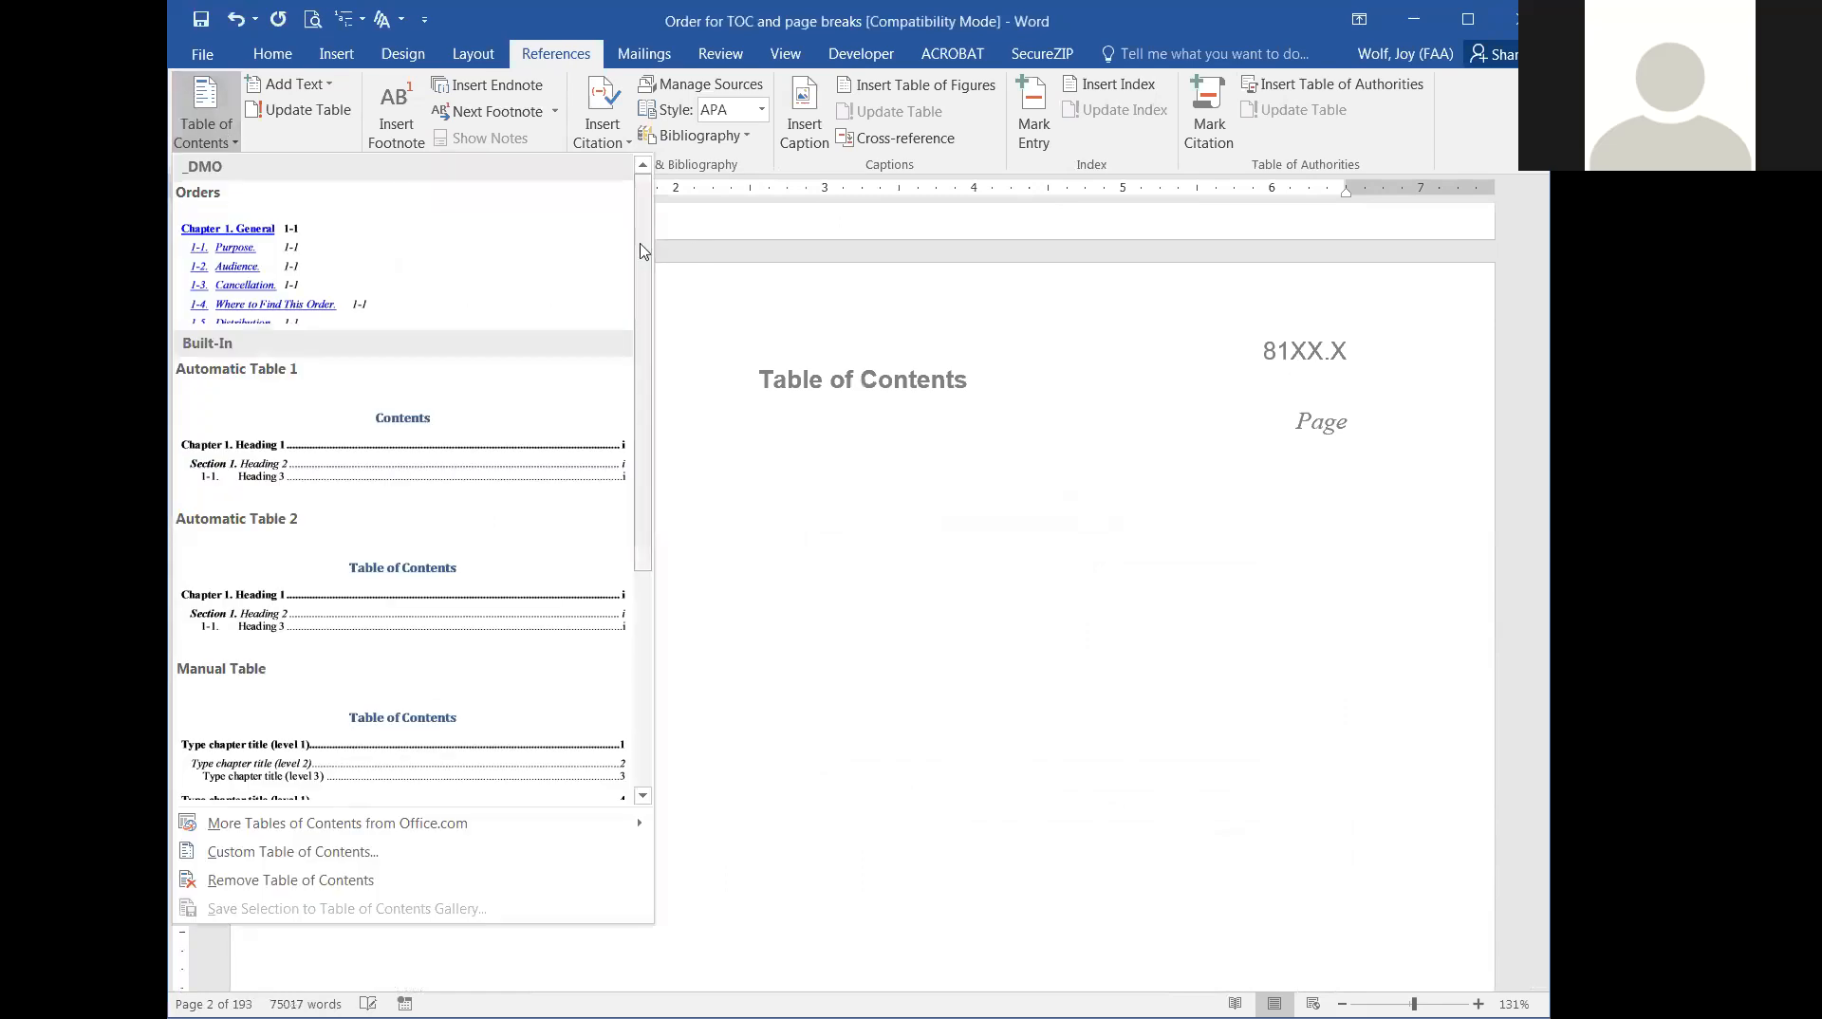
{"action": "scroll", "coordinate": [648, 359], "scroll_direction": "down", "scroll_amount": 3}
{"action": "left_click_drag", "start_coordinate": [649, 359], "coordinate": [649, 463]}
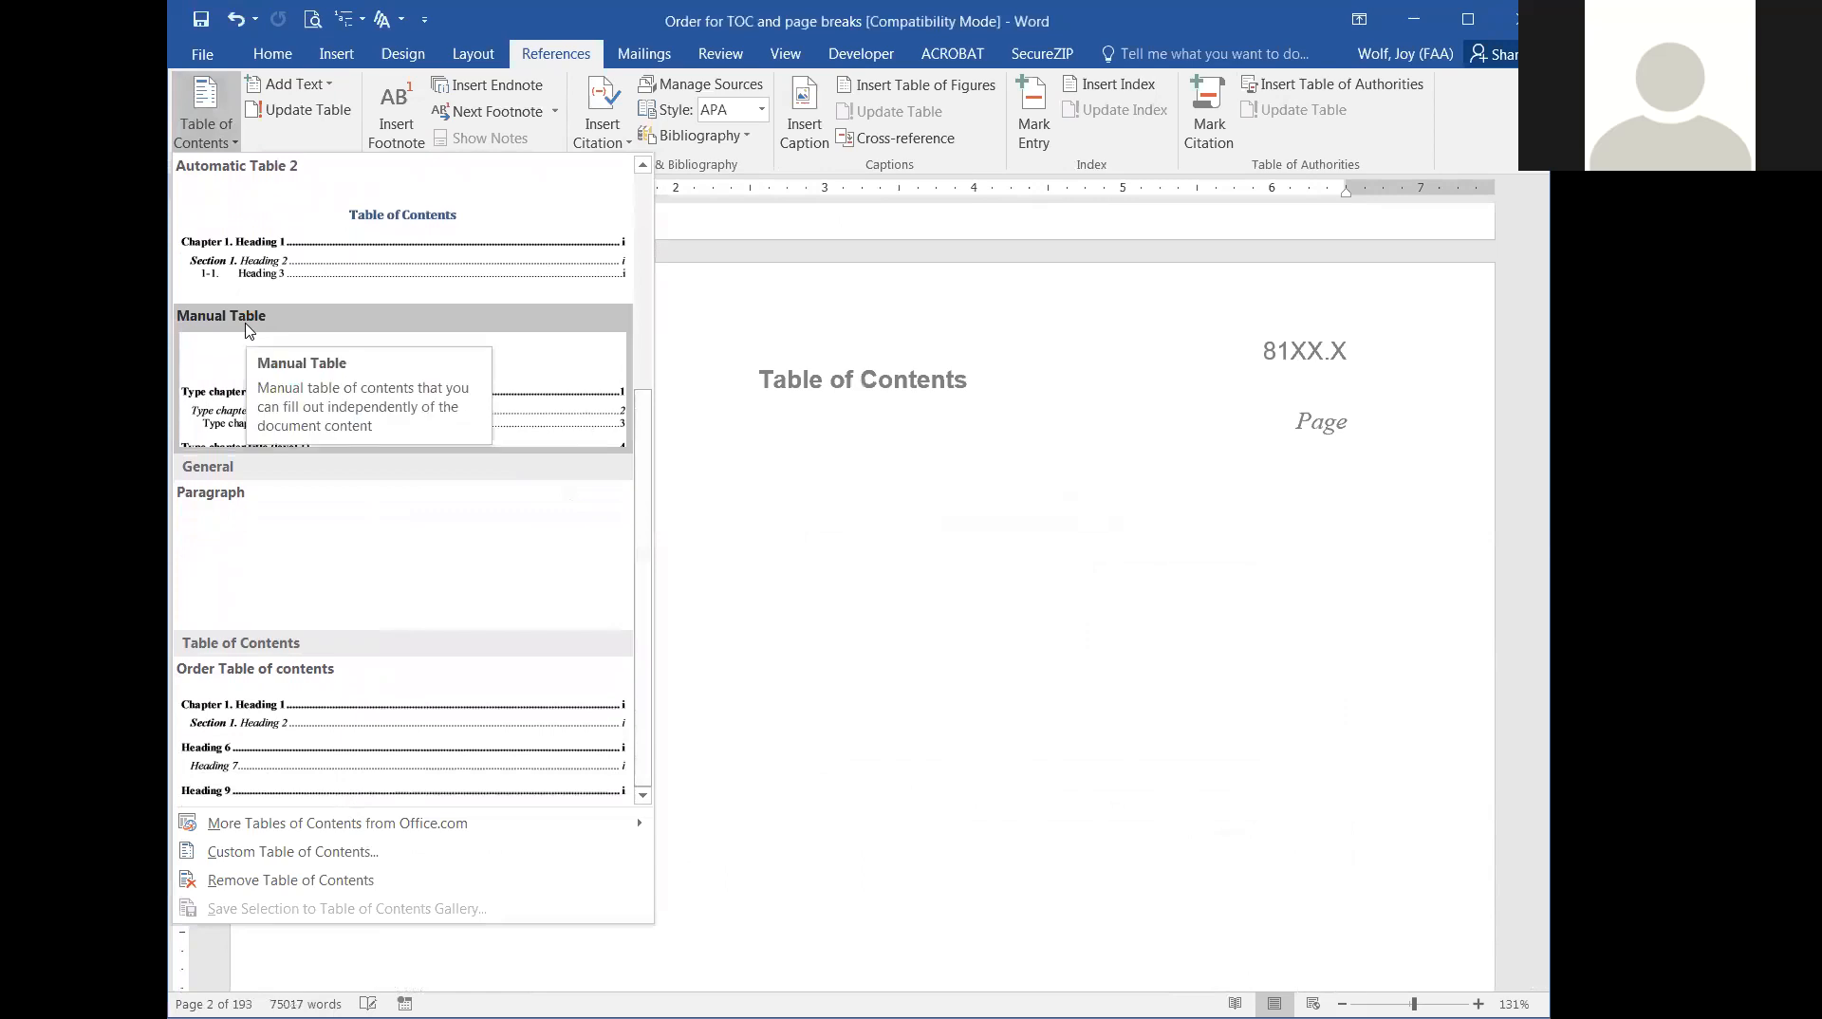
{"action": "key", "text": "Escape"}
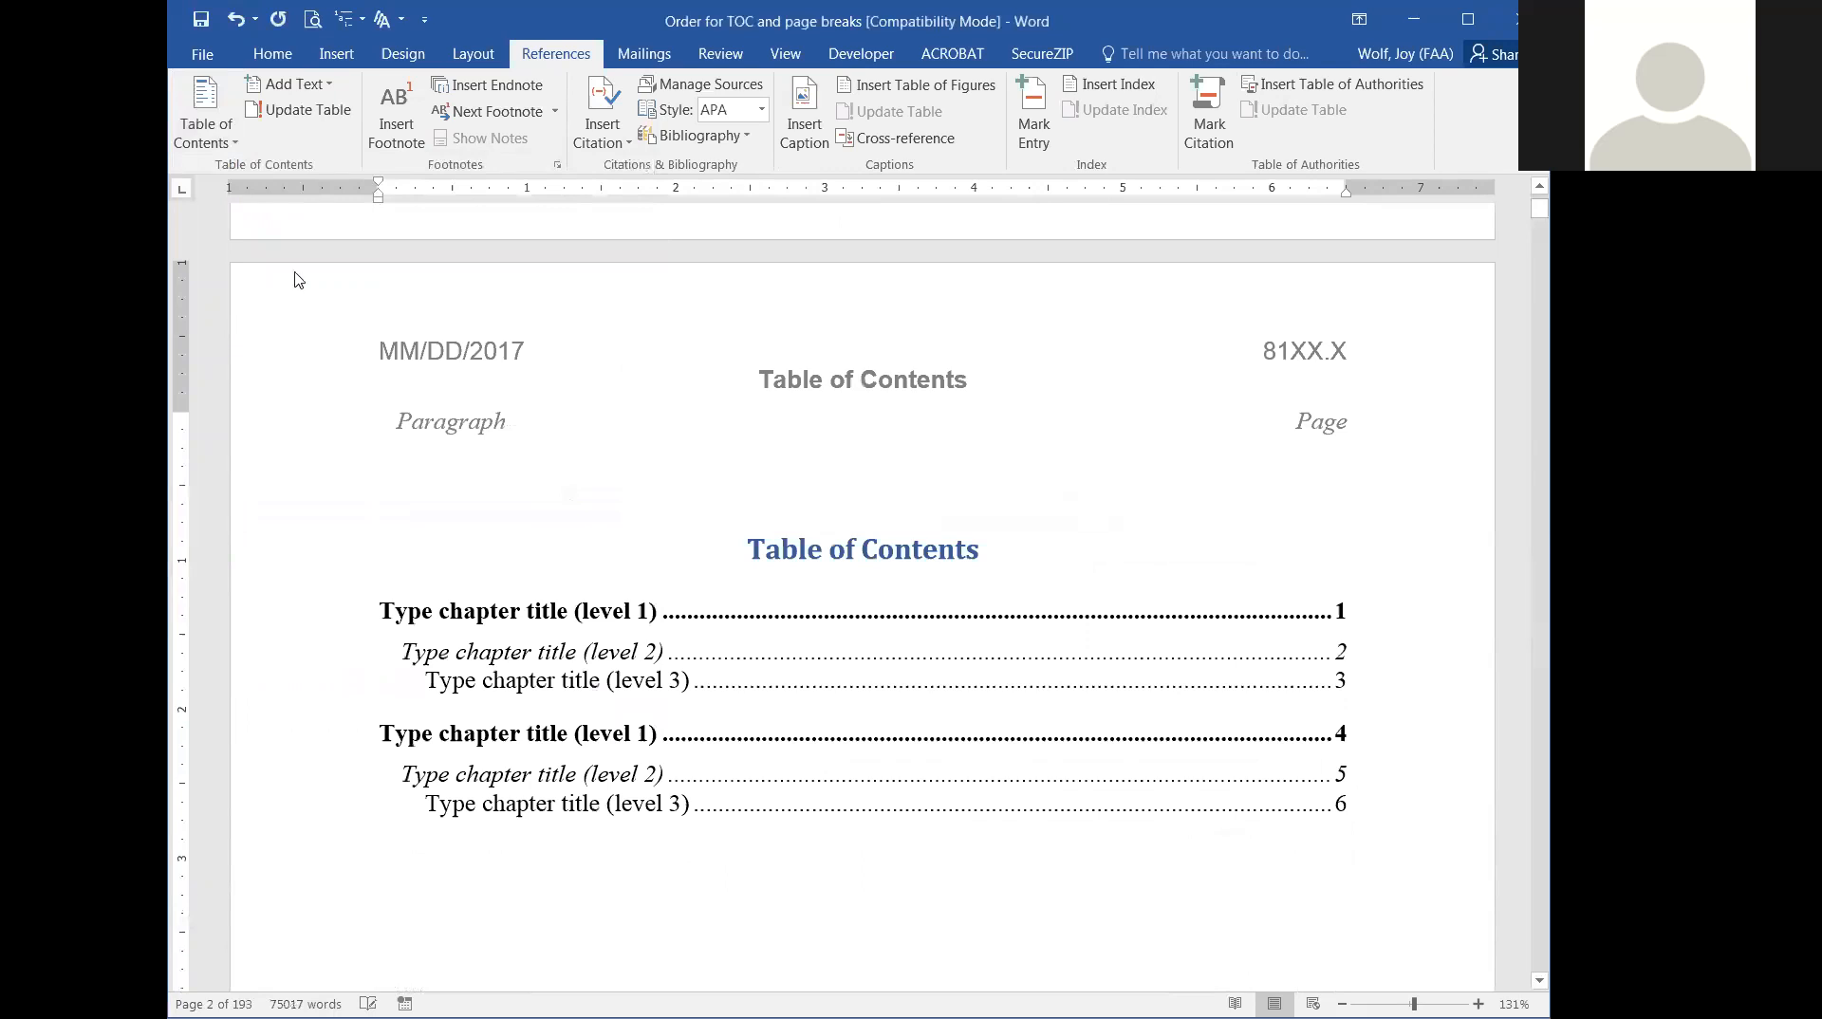
Look over the table of contents gallery again and undo the manual table insertion.
{"action": "left_click", "coordinate": [228, 141]}
{"action": "left_click_drag", "start_coordinate": [644, 209], "coordinate": [685, 257]}
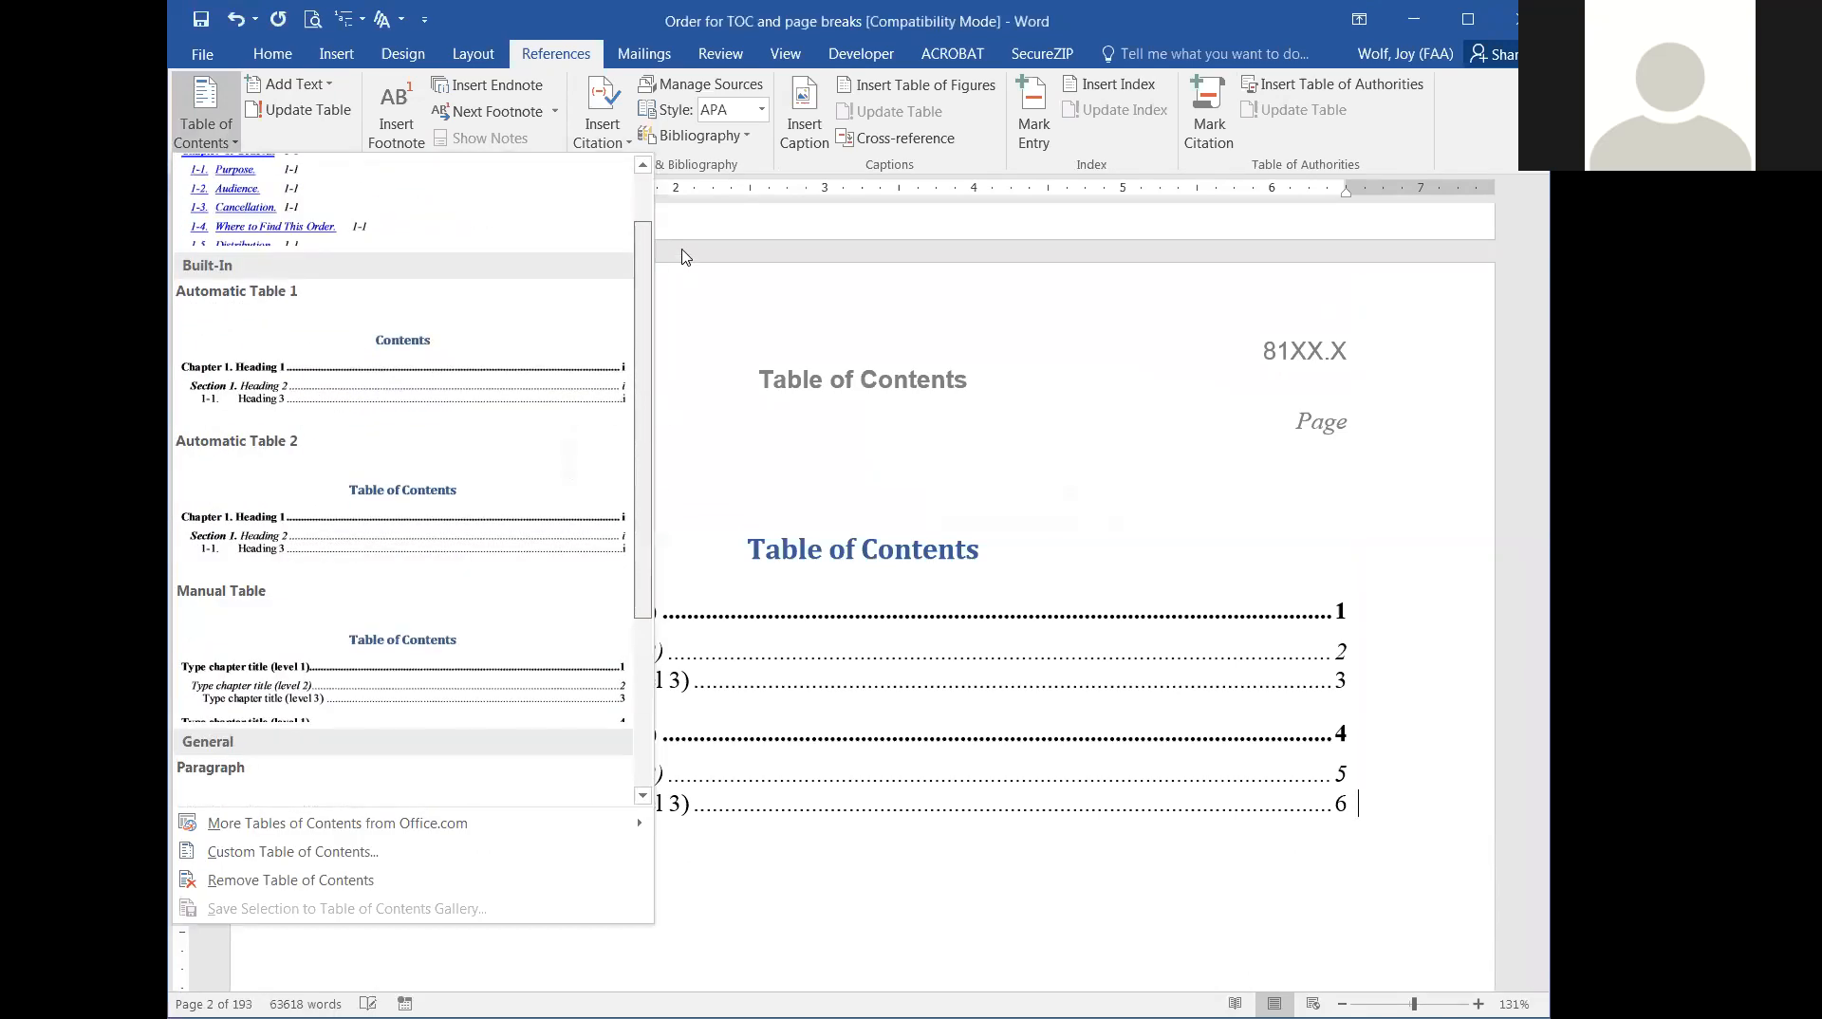
{"action": "left_click", "coordinate": [1136, 509]}
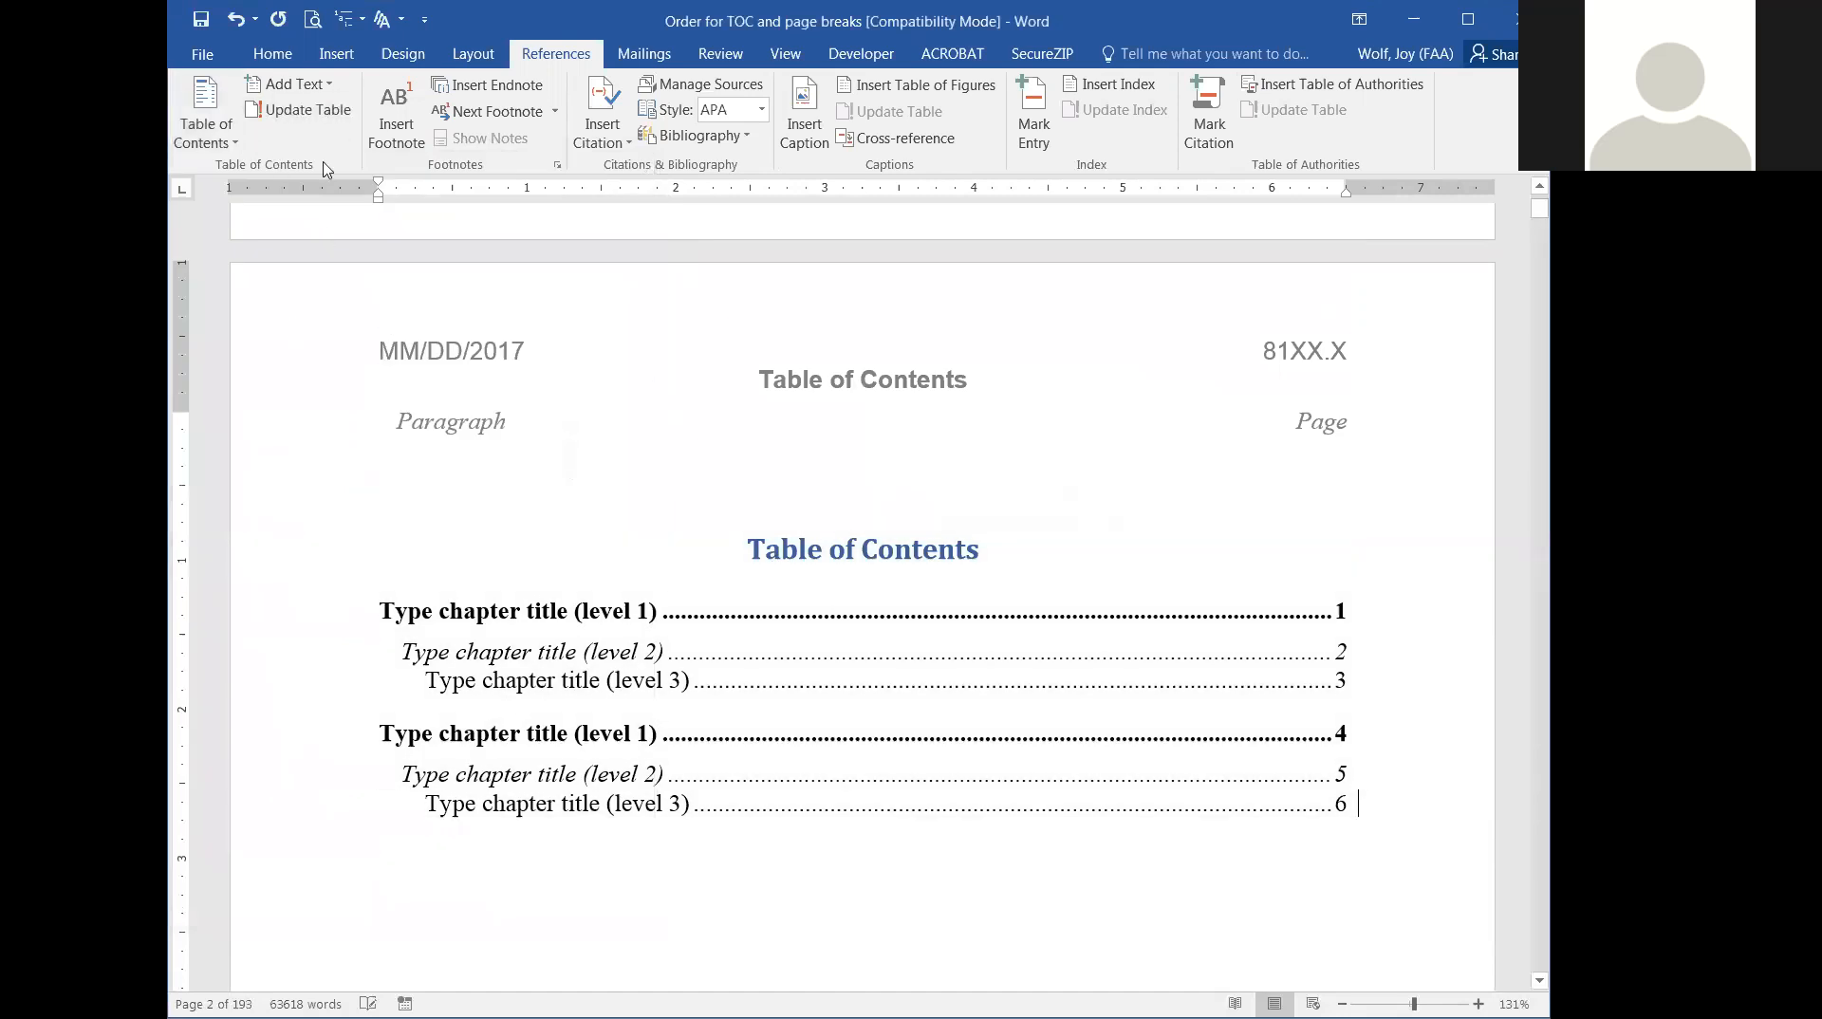
{"action": "key", "text": "ctrl+z"}
Open the custom table of contents settings for the blank line beneath the Paragraph and Page headings.
{"action": "left_click", "coordinate": [205, 119]}
{"action": "scroll", "coordinate": [440, 700], "scroll_direction": "down", "scroll_amount": 3}
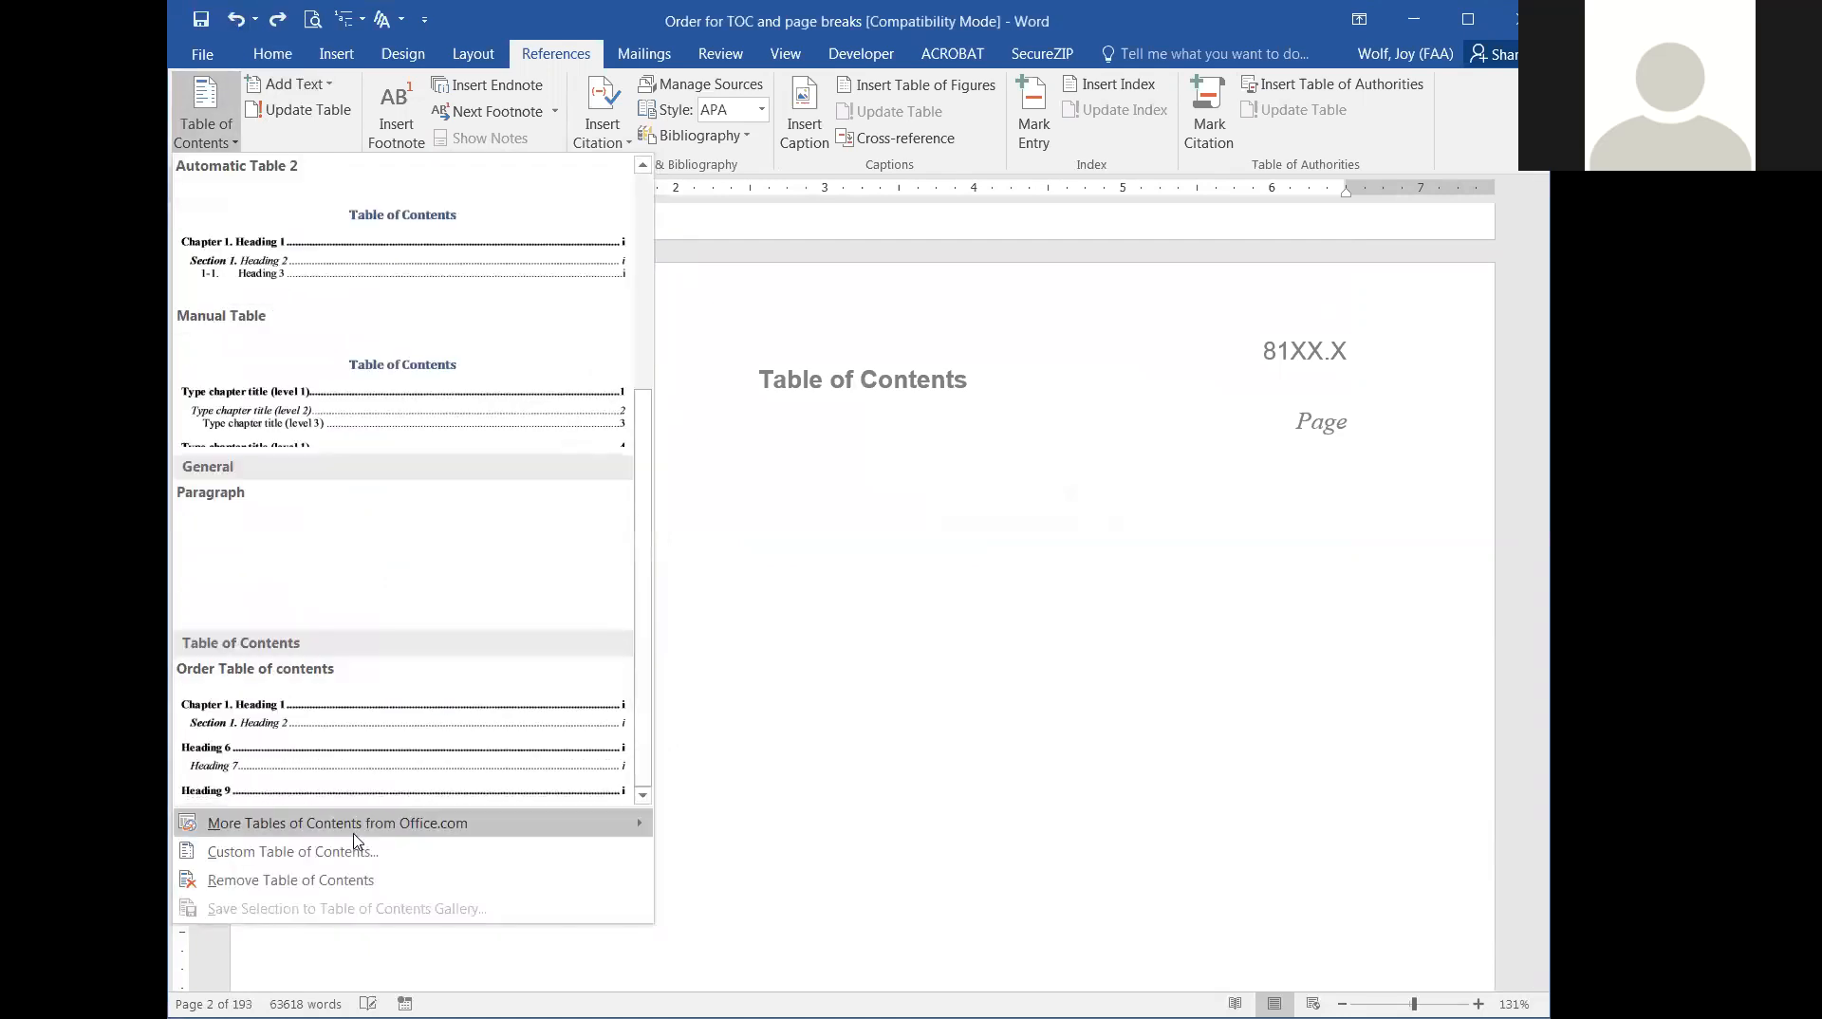
{"action": "left_click", "coordinate": [300, 852]}
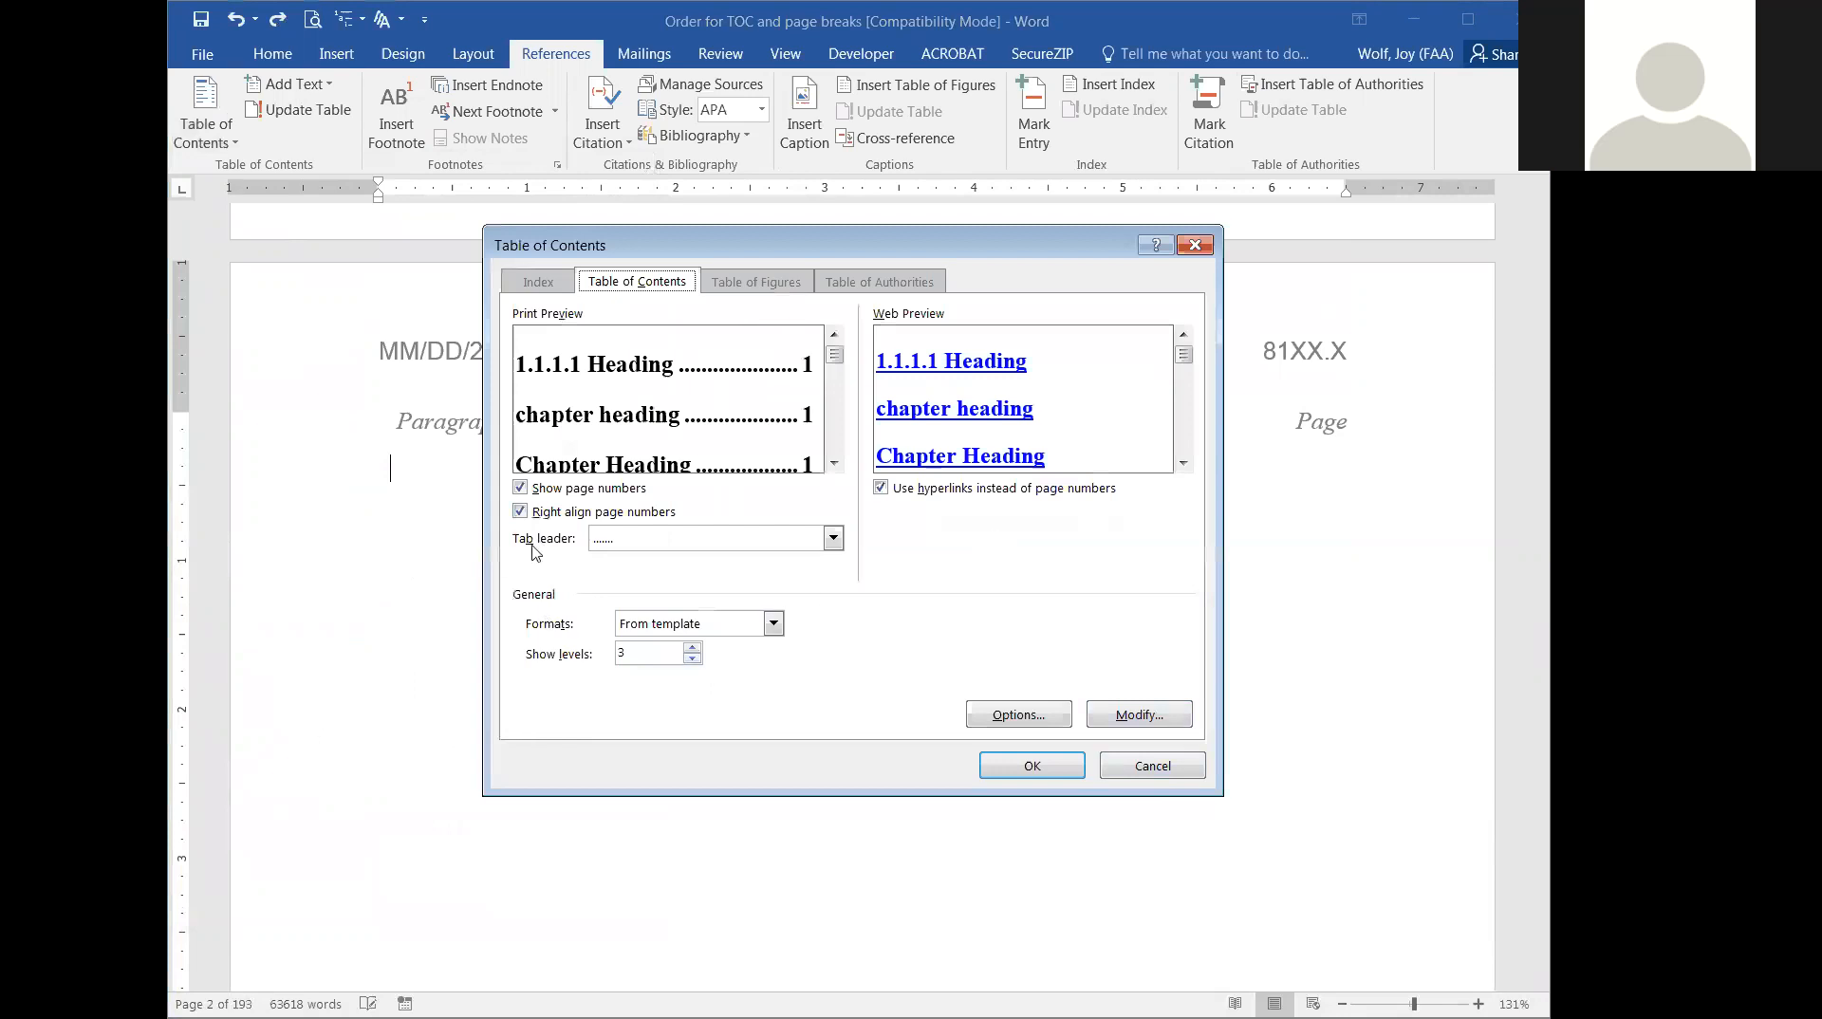
{"action": "mouse_move", "coordinate": [1185, 364]}
{"action": "left_mouse_down"}
{"action": "mouse_move", "coordinate": [1184, 456]}
{"action": "mouse_move", "coordinate": [1181, 353]}
{"action": "left_mouse_up"}
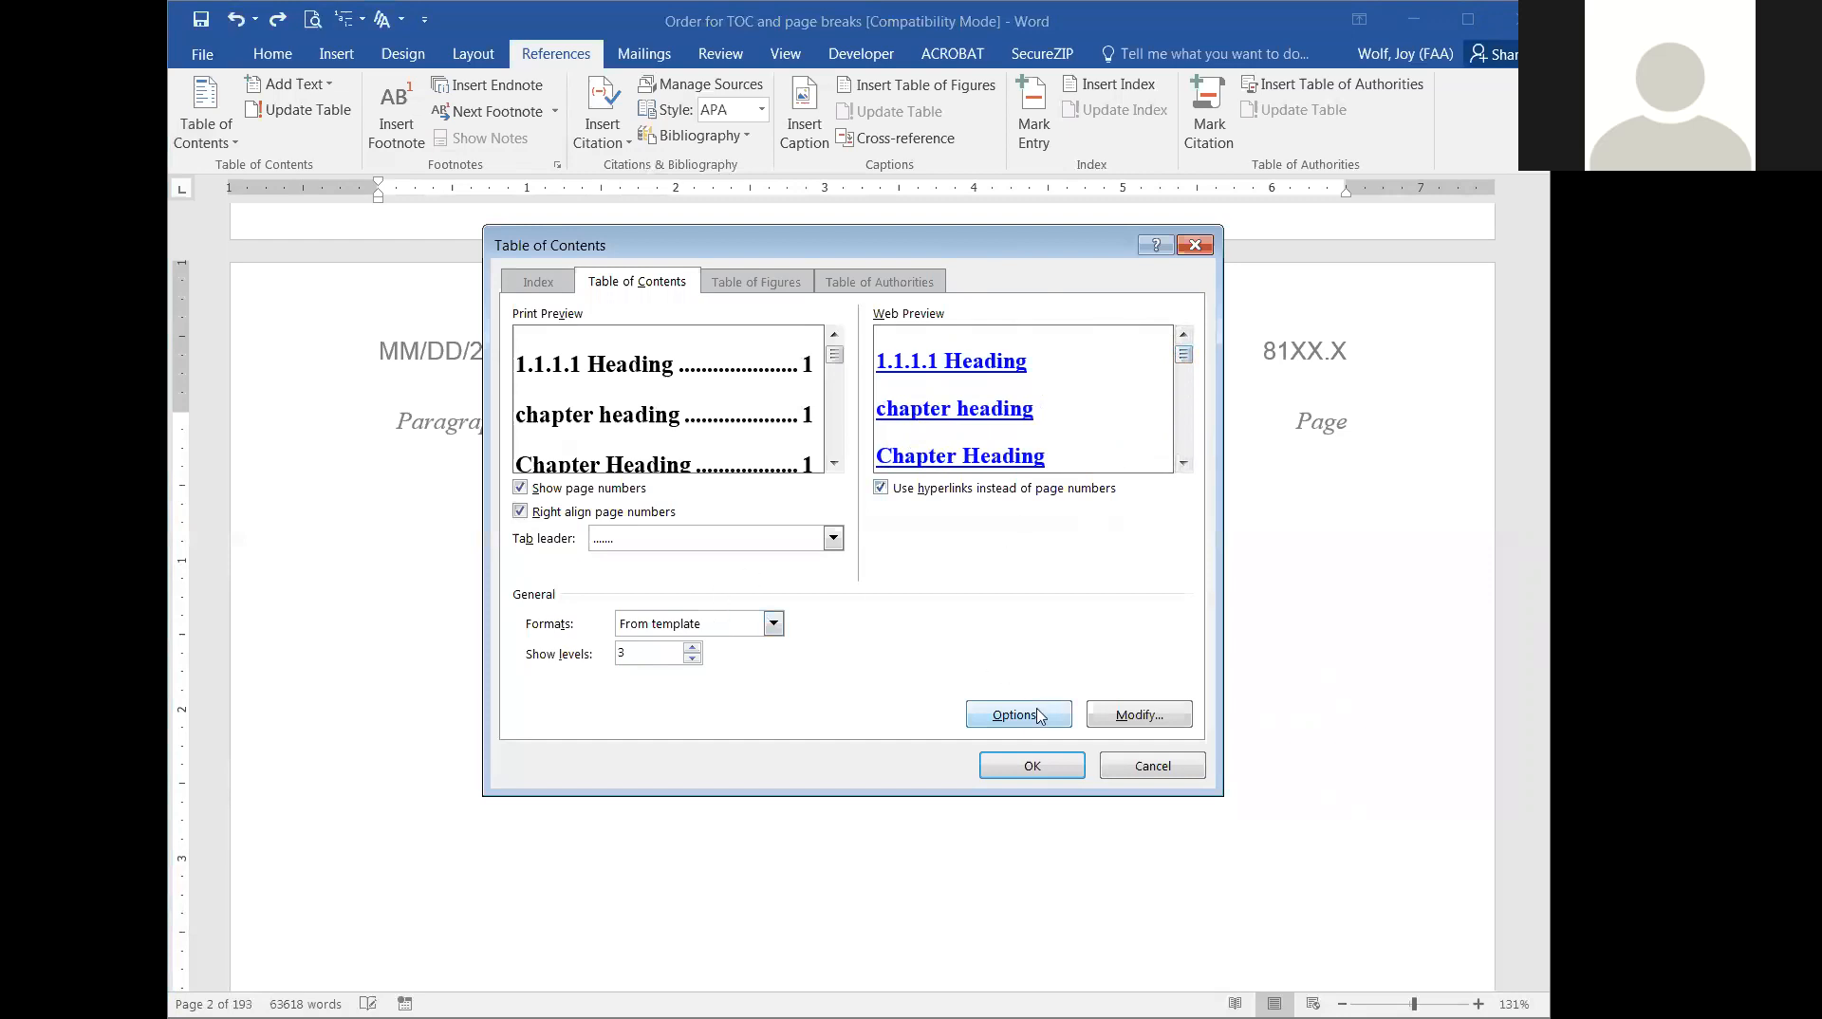
Examine the formatting of the table of contents entry styles TOC 1 through TOC 6, ending on TOC 2.
{"action": "left_click", "coordinate": [1137, 714]}
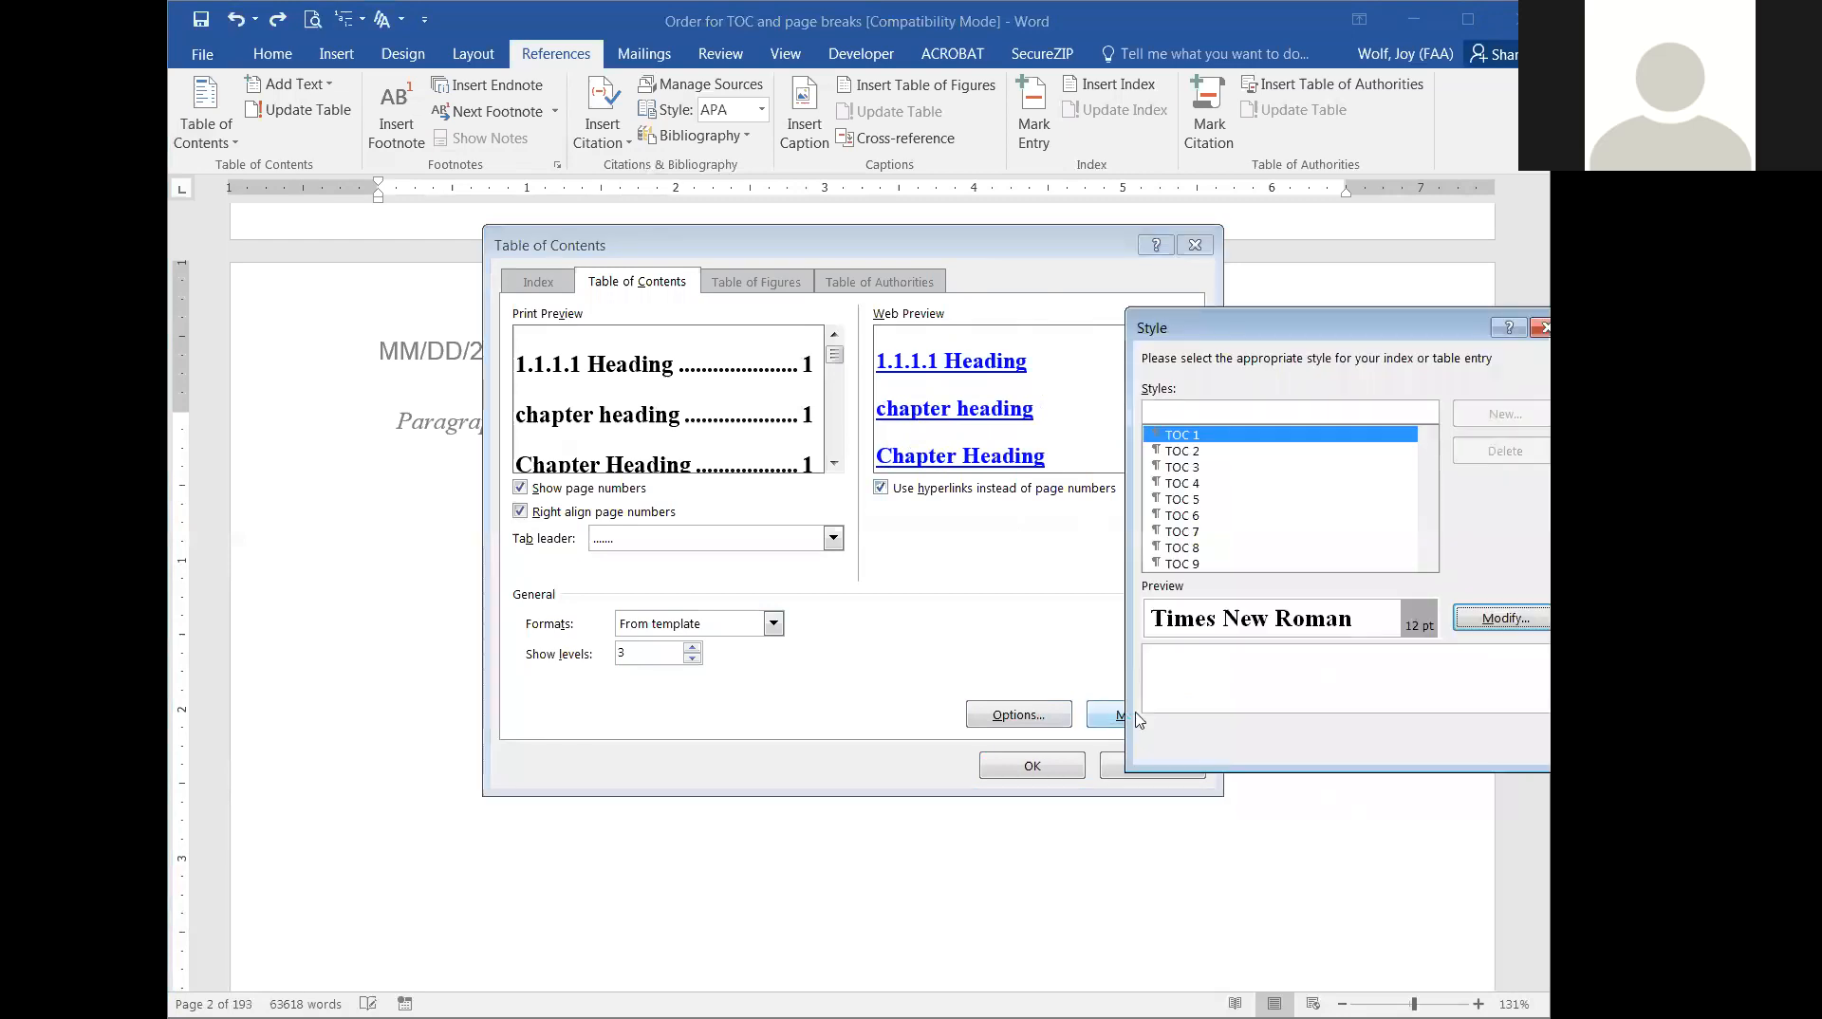
{"action": "left_click", "coordinate": [1178, 452]}
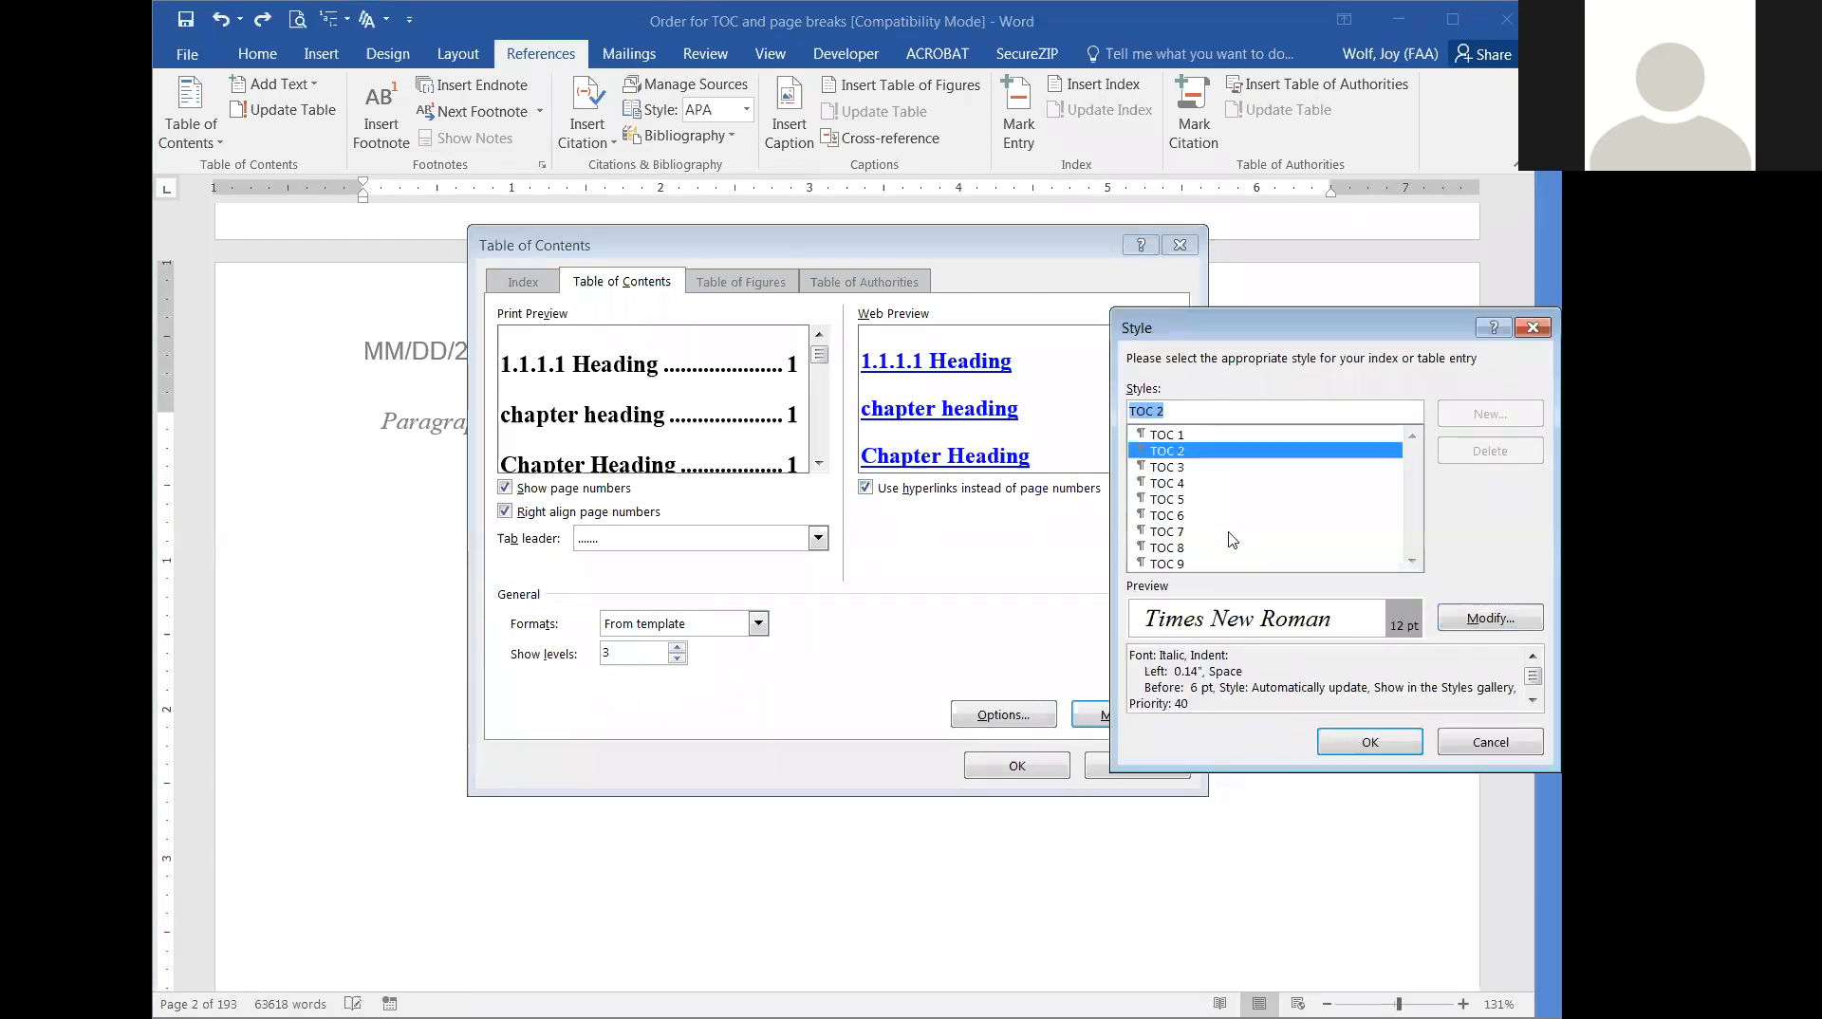
{"action": "left_click", "coordinate": [1192, 465]}
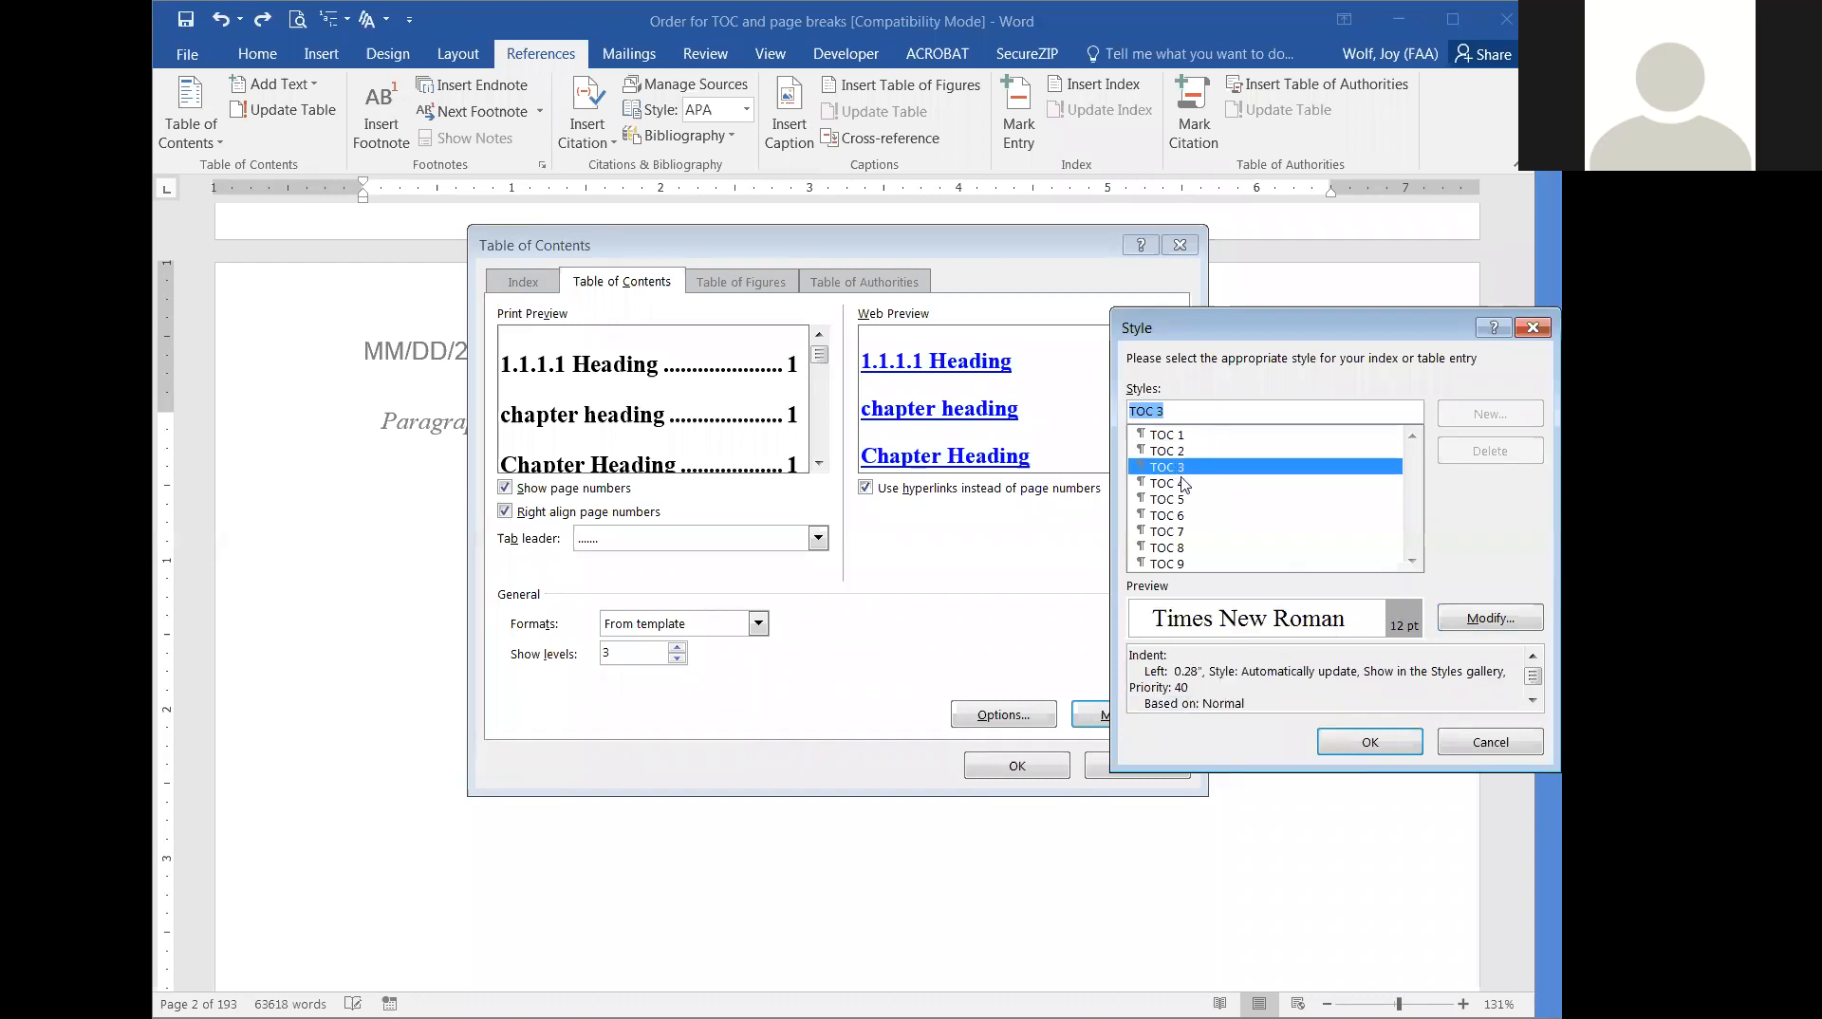
{"action": "left_click", "coordinate": [1184, 484]}
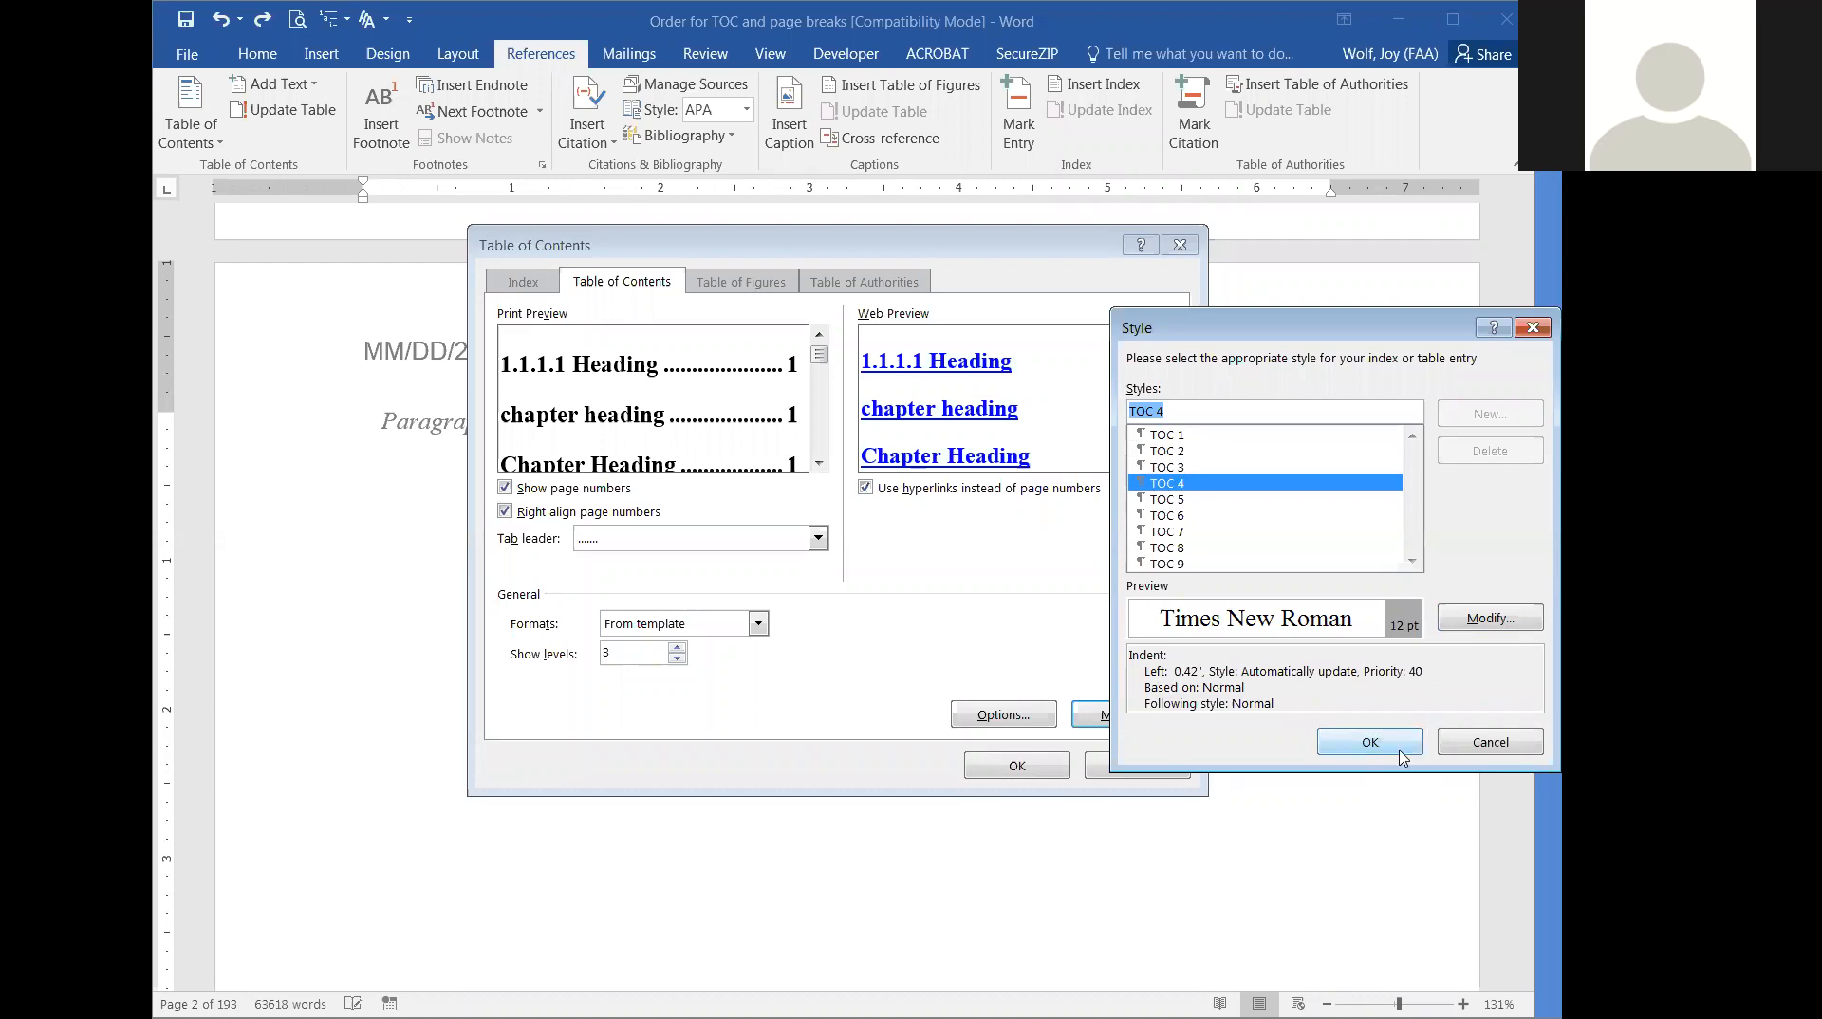
{"action": "left_click", "coordinate": [1175, 502]}
{"action": "left_click", "coordinate": [1174, 518]}
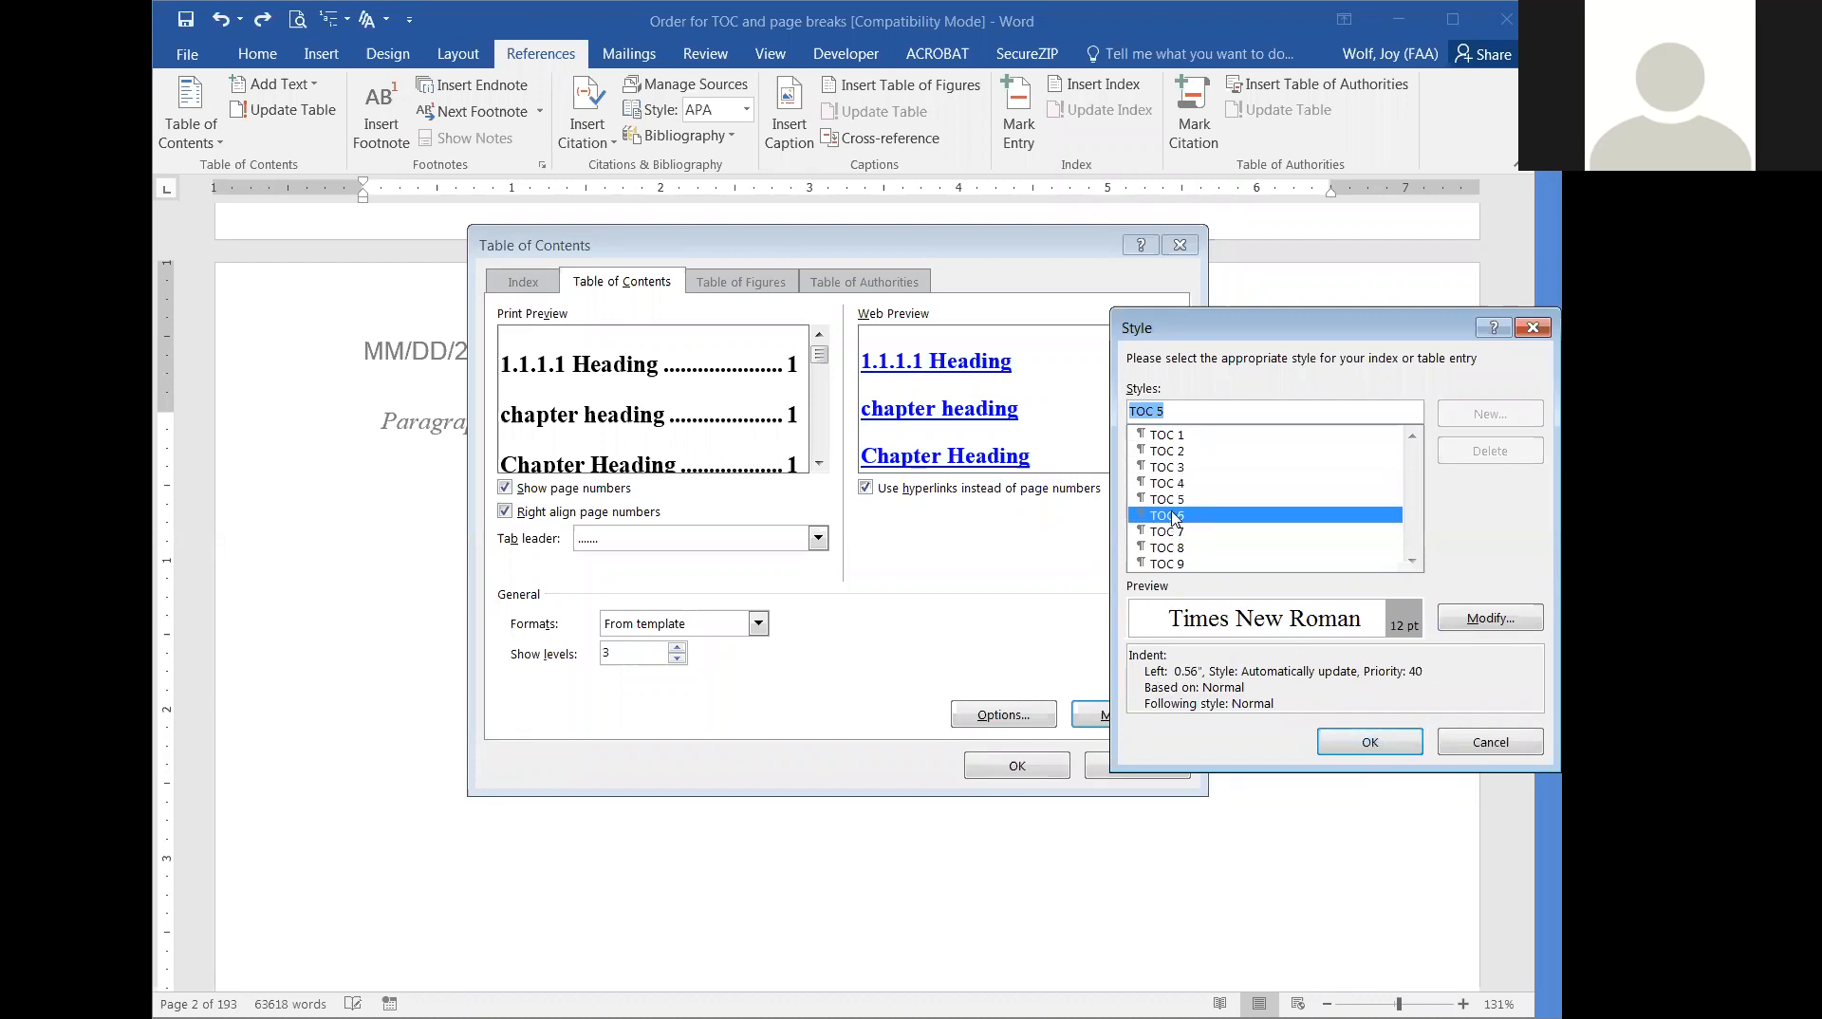
{"action": "left_click", "coordinate": [1163, 435]}
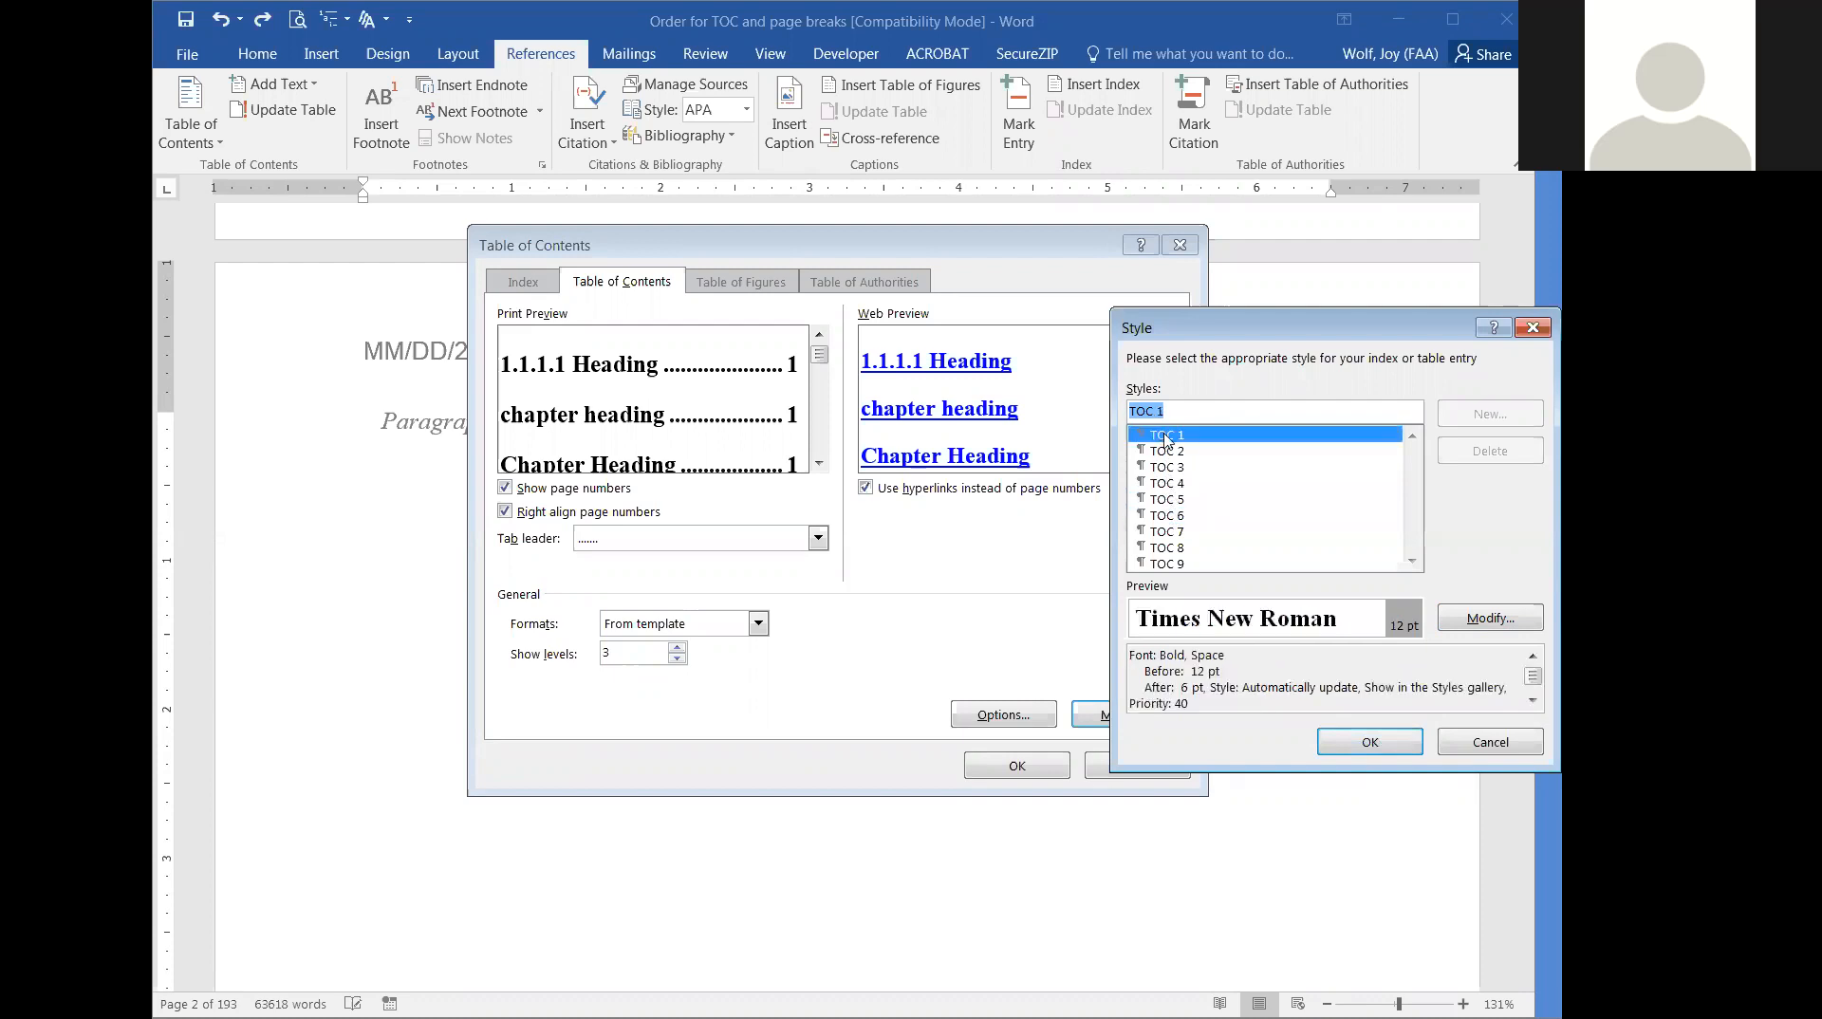
{"action": "left_click", "coordinate": [1166, 451]}
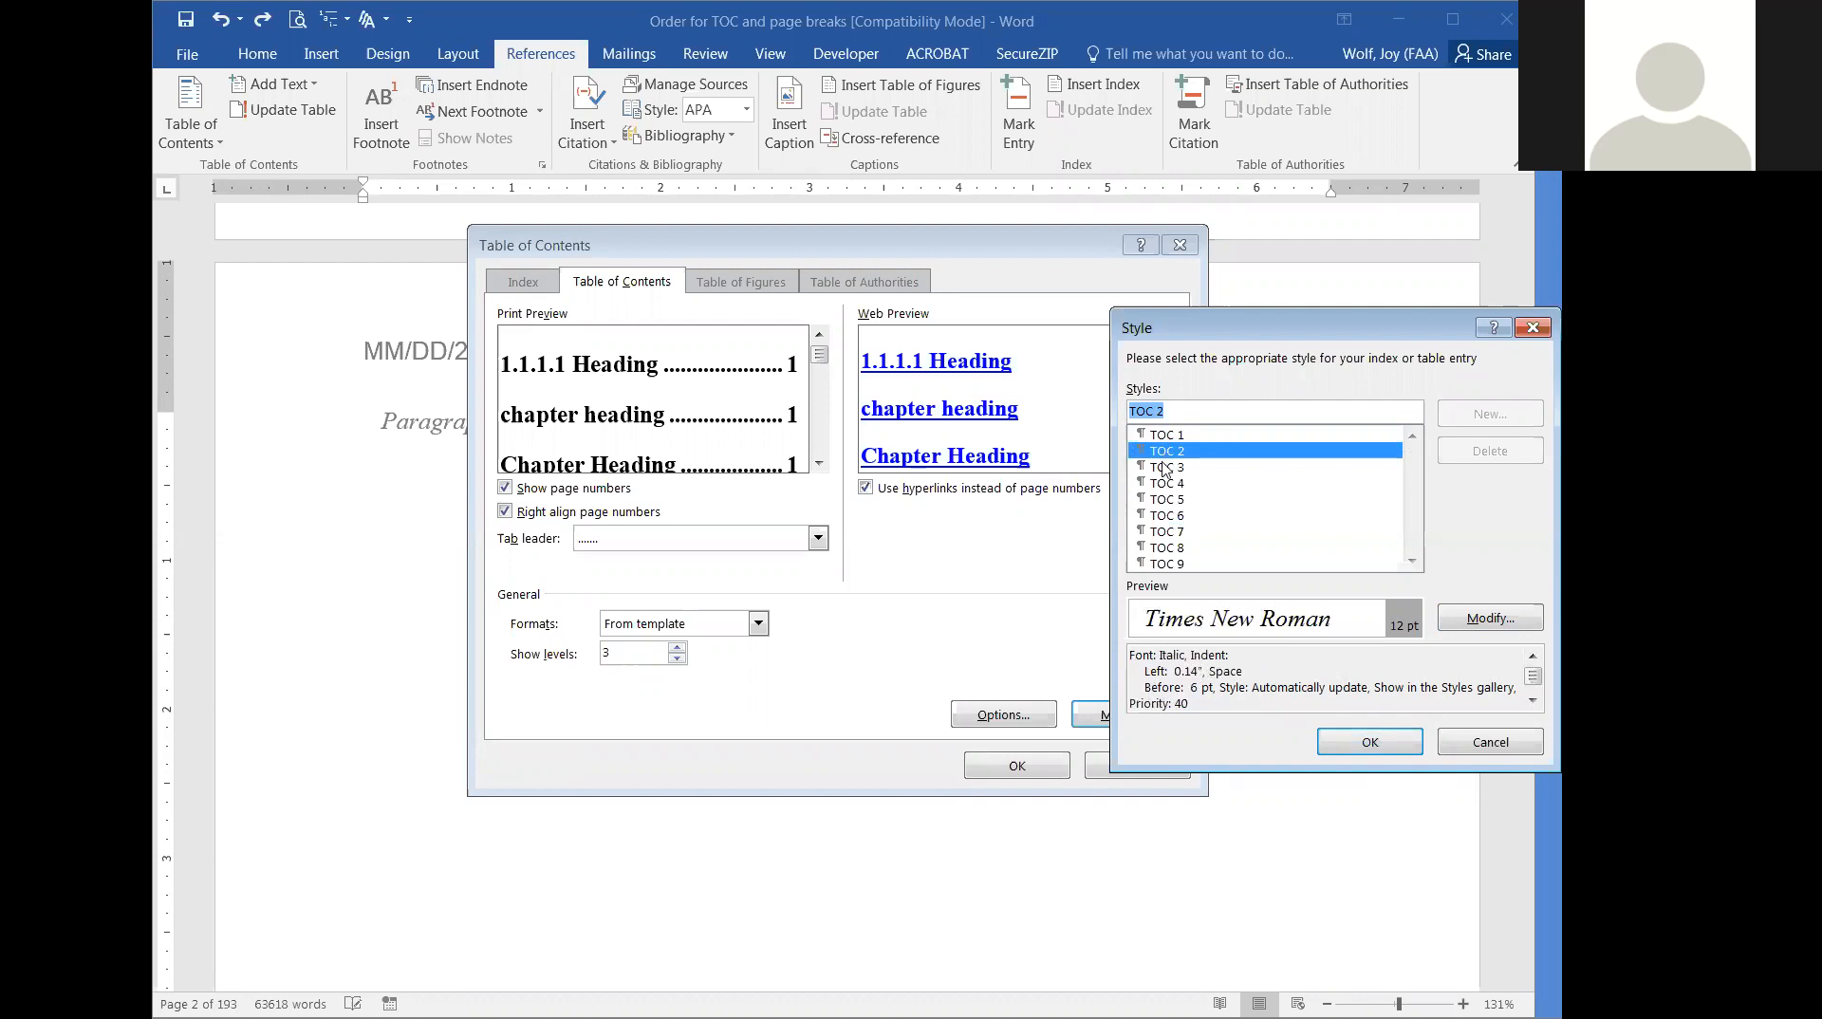
{"action": "left_click", "coordinate": [1167, 469]}
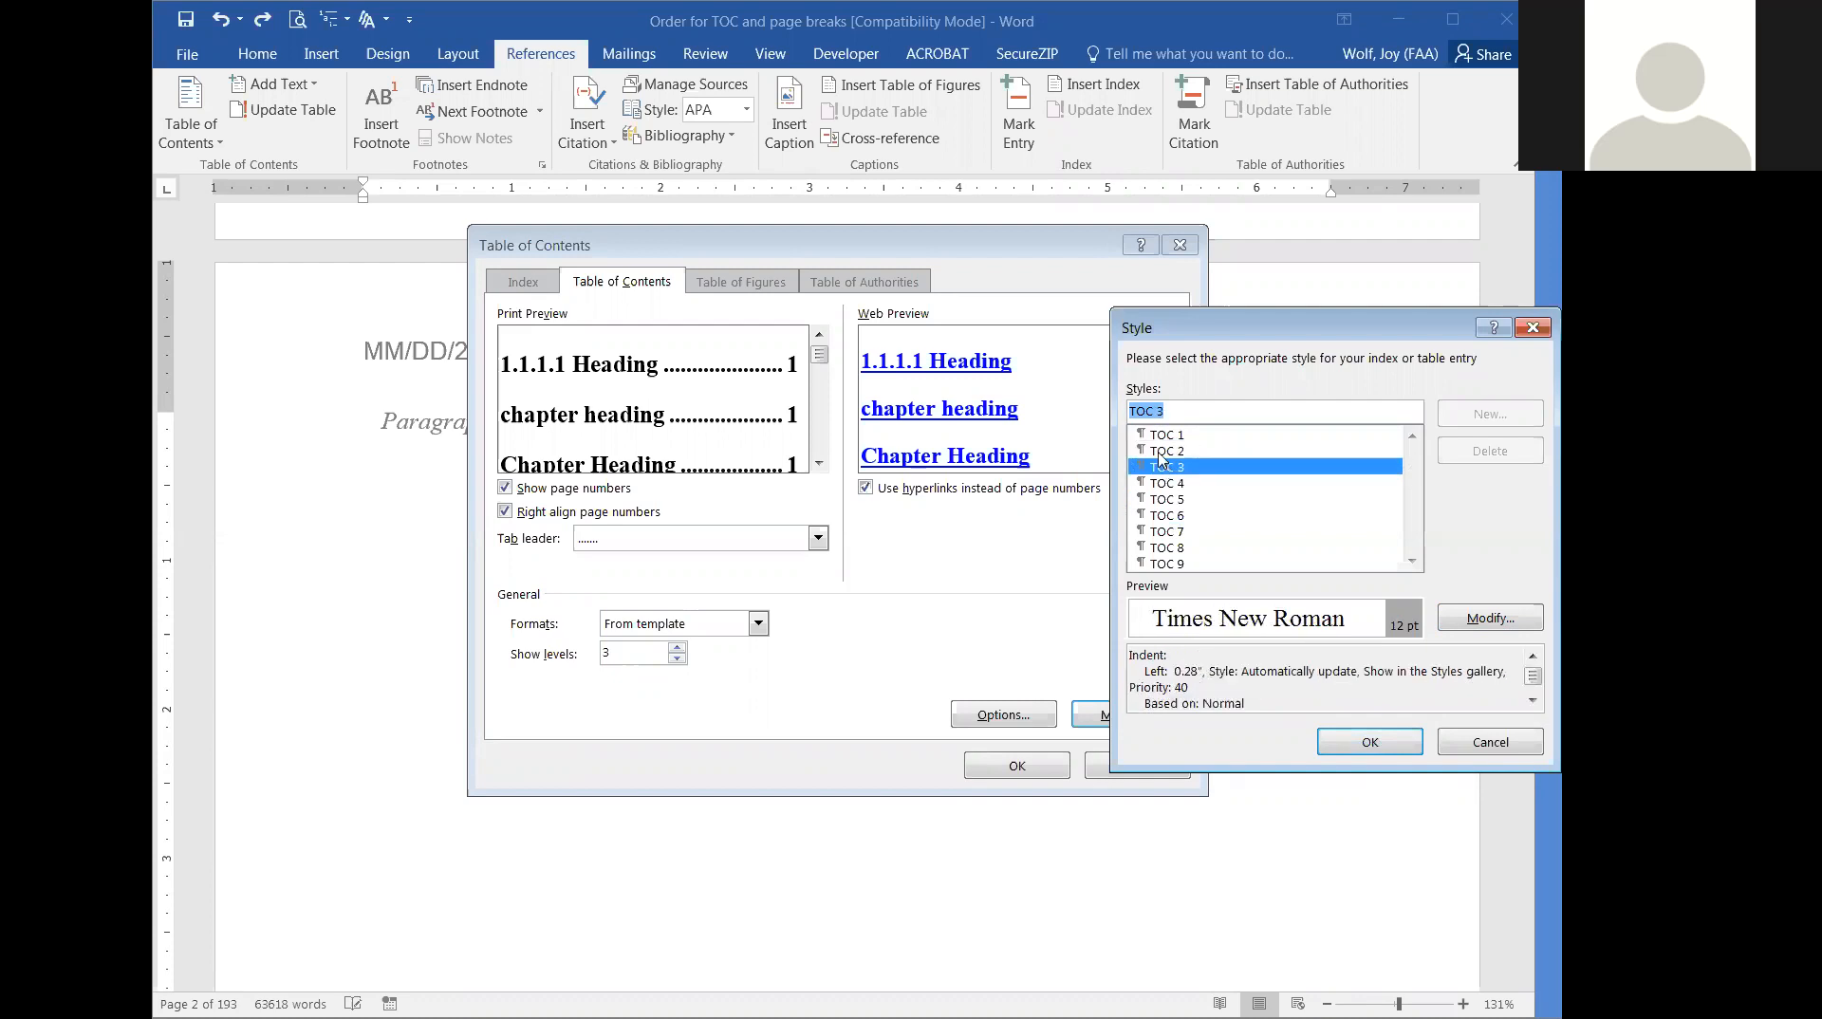
{"action": "left_click", "coordinate": [1161, 453]}
{"action": "left_click_drag", "start_coordinate": [1364, 329], "coordinate": [1221, 308]}
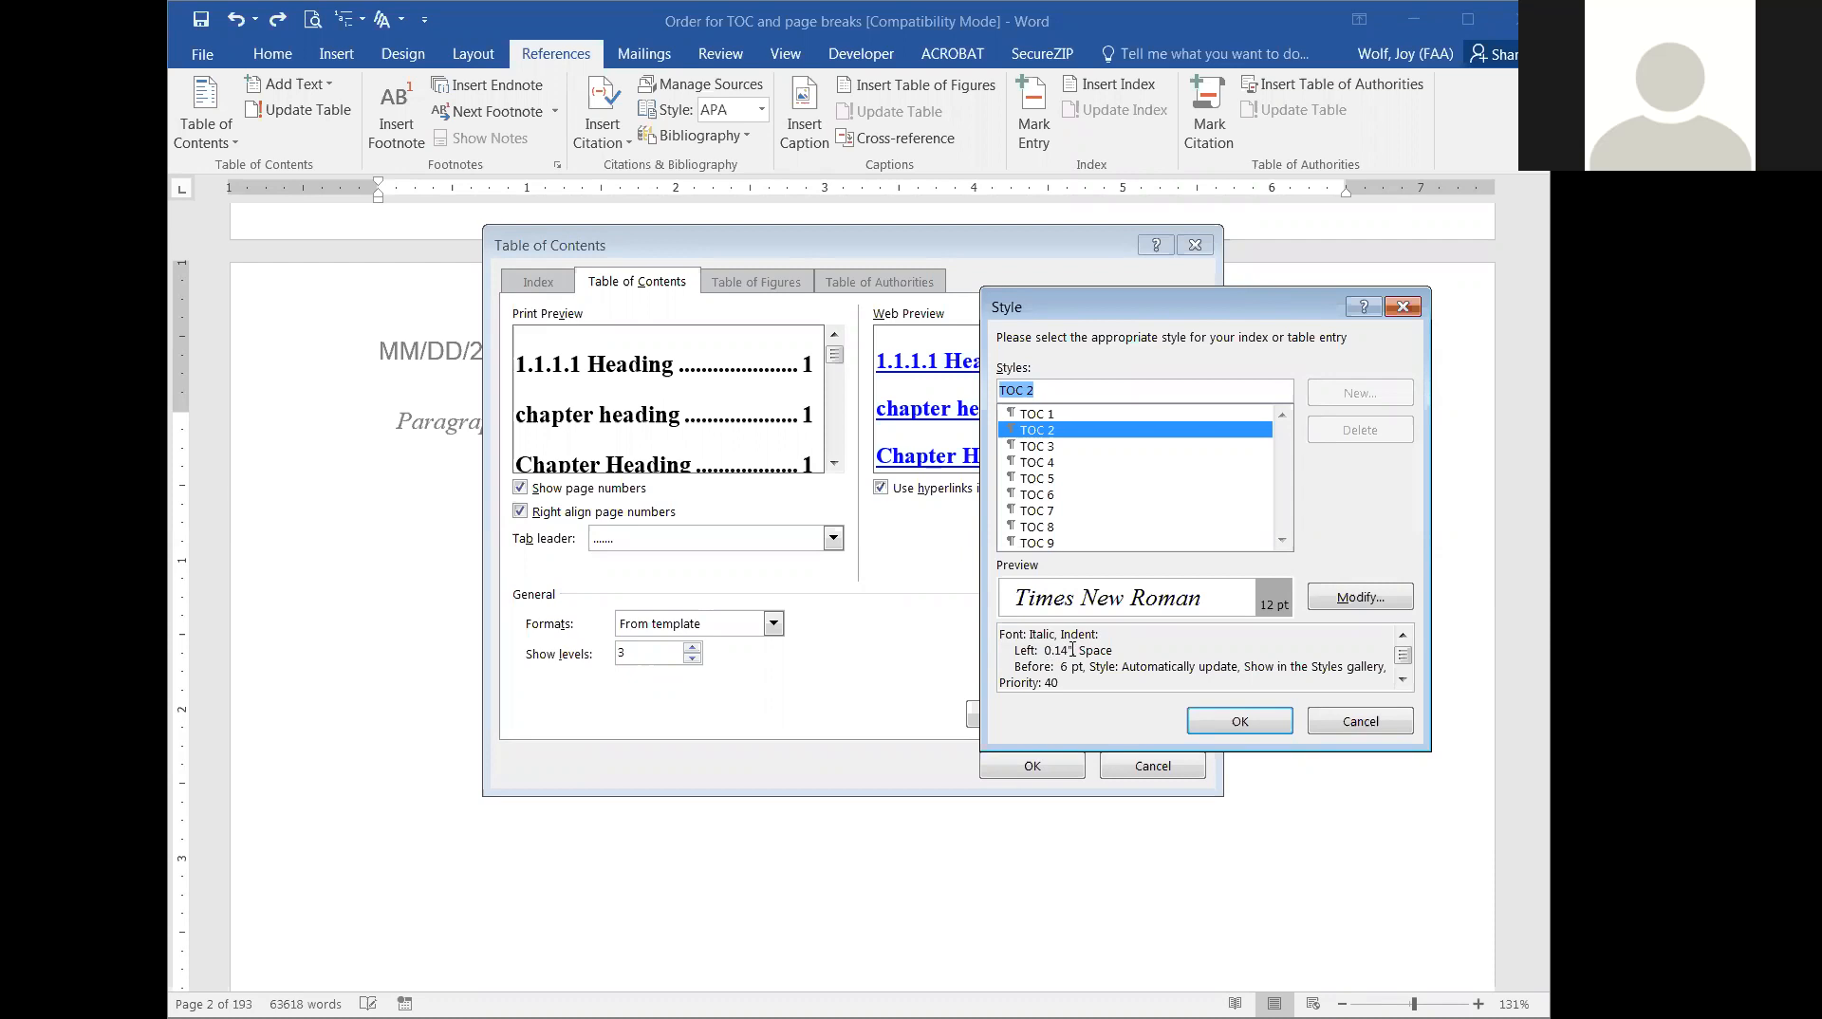
Check the indentation and spacing settings of the TOC 2 style and return to the table of contents settings.
{"action": "left_click", "coordinate": [1358, 592]}
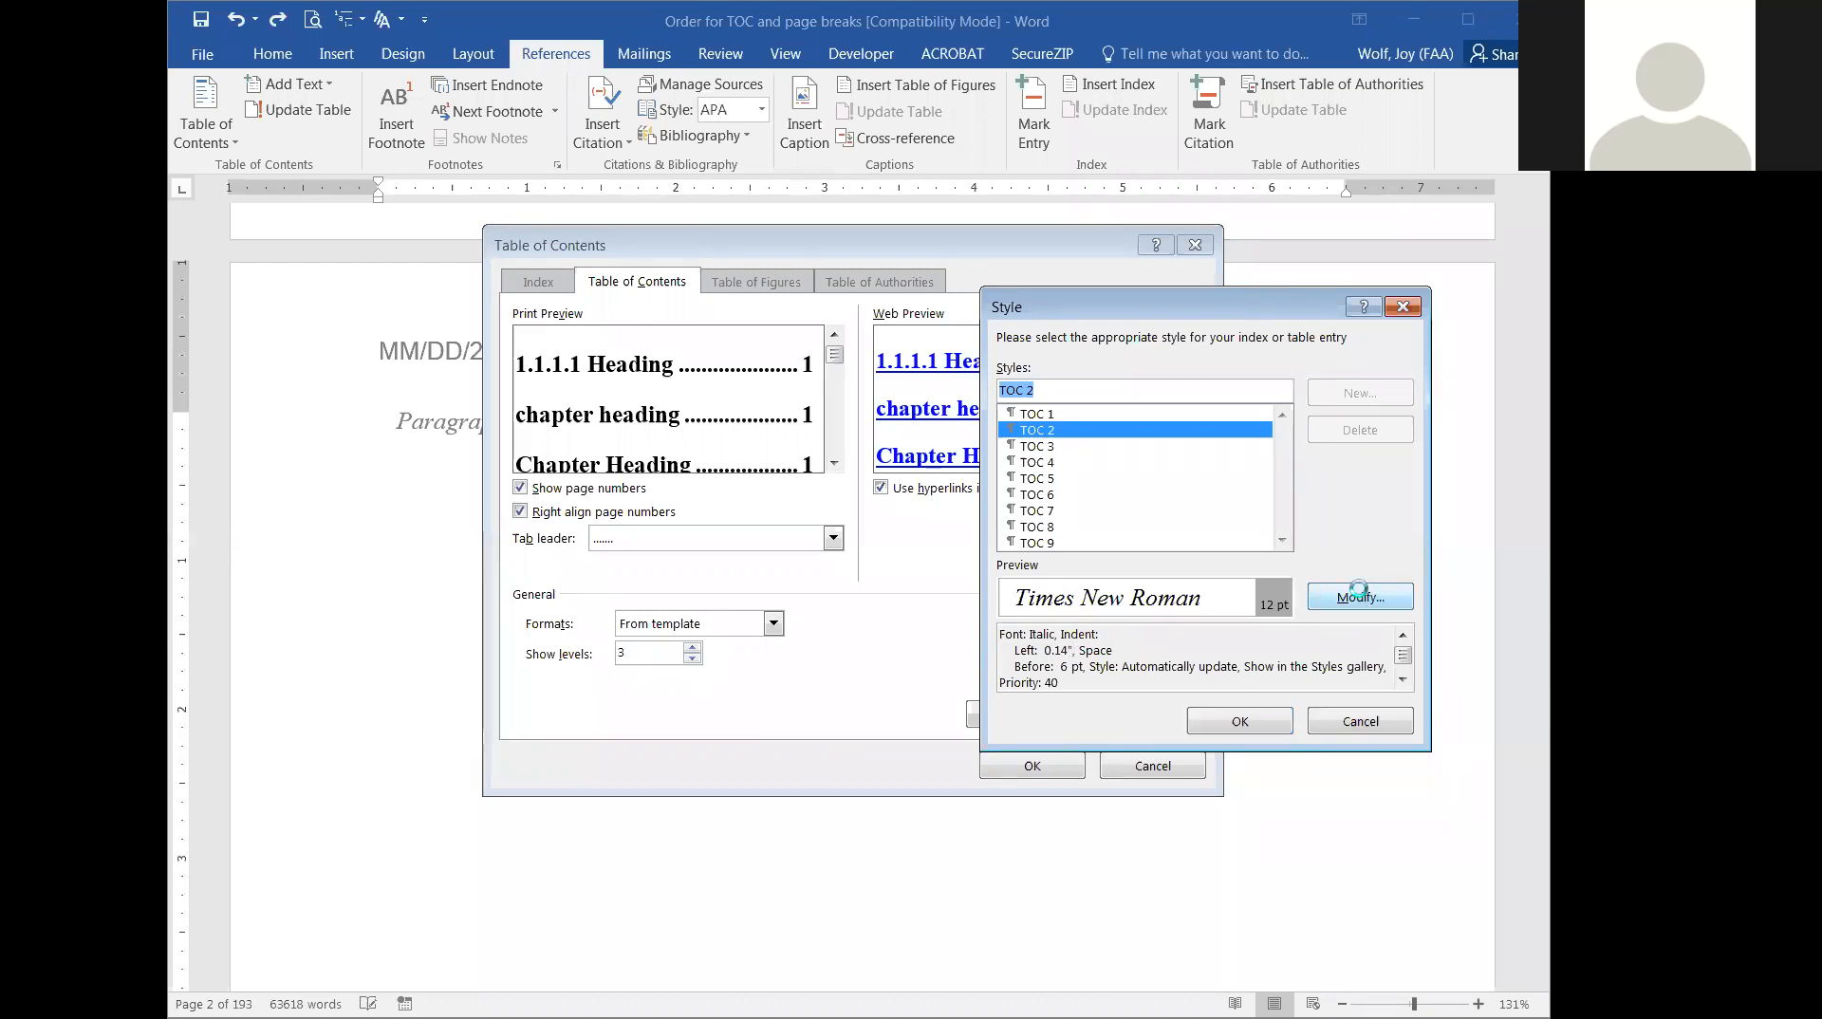
{"action": "left_click_drag", "start_coordinate": [1362, 267], "coordinate": [1029, 232]}
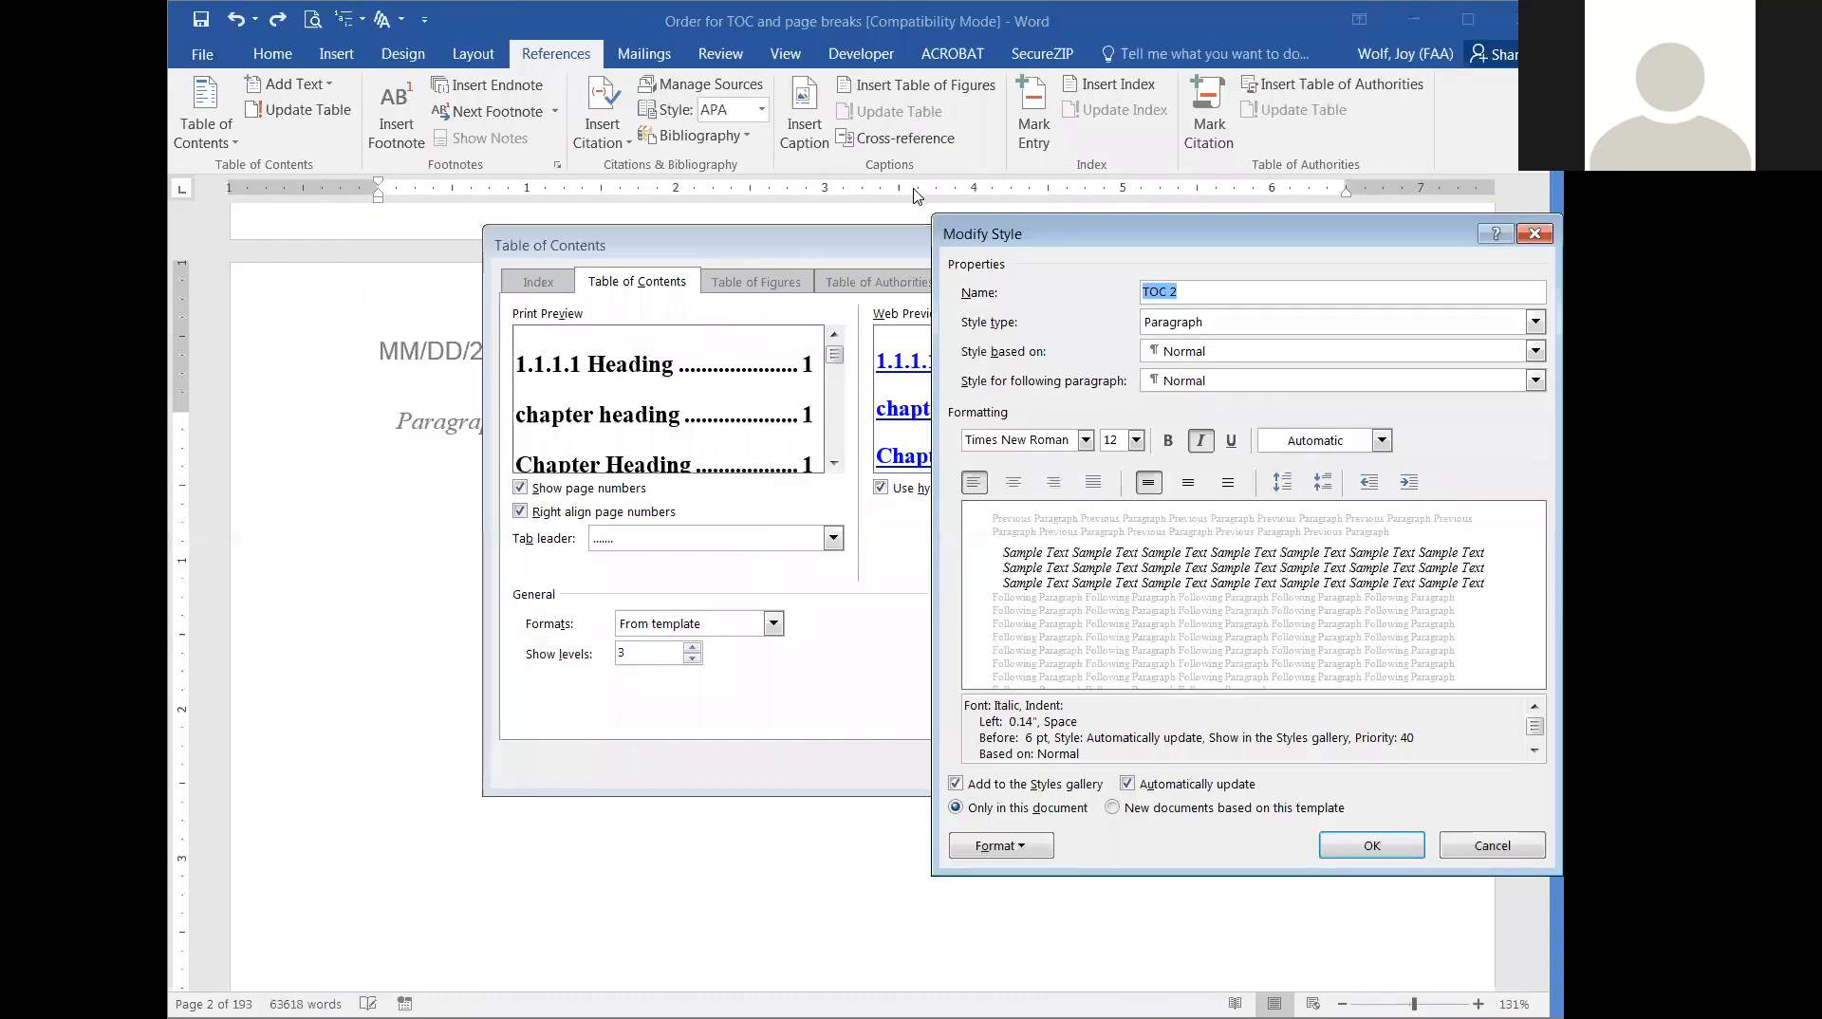
{"action": "left_click", "coordinate": [1001, 845]}
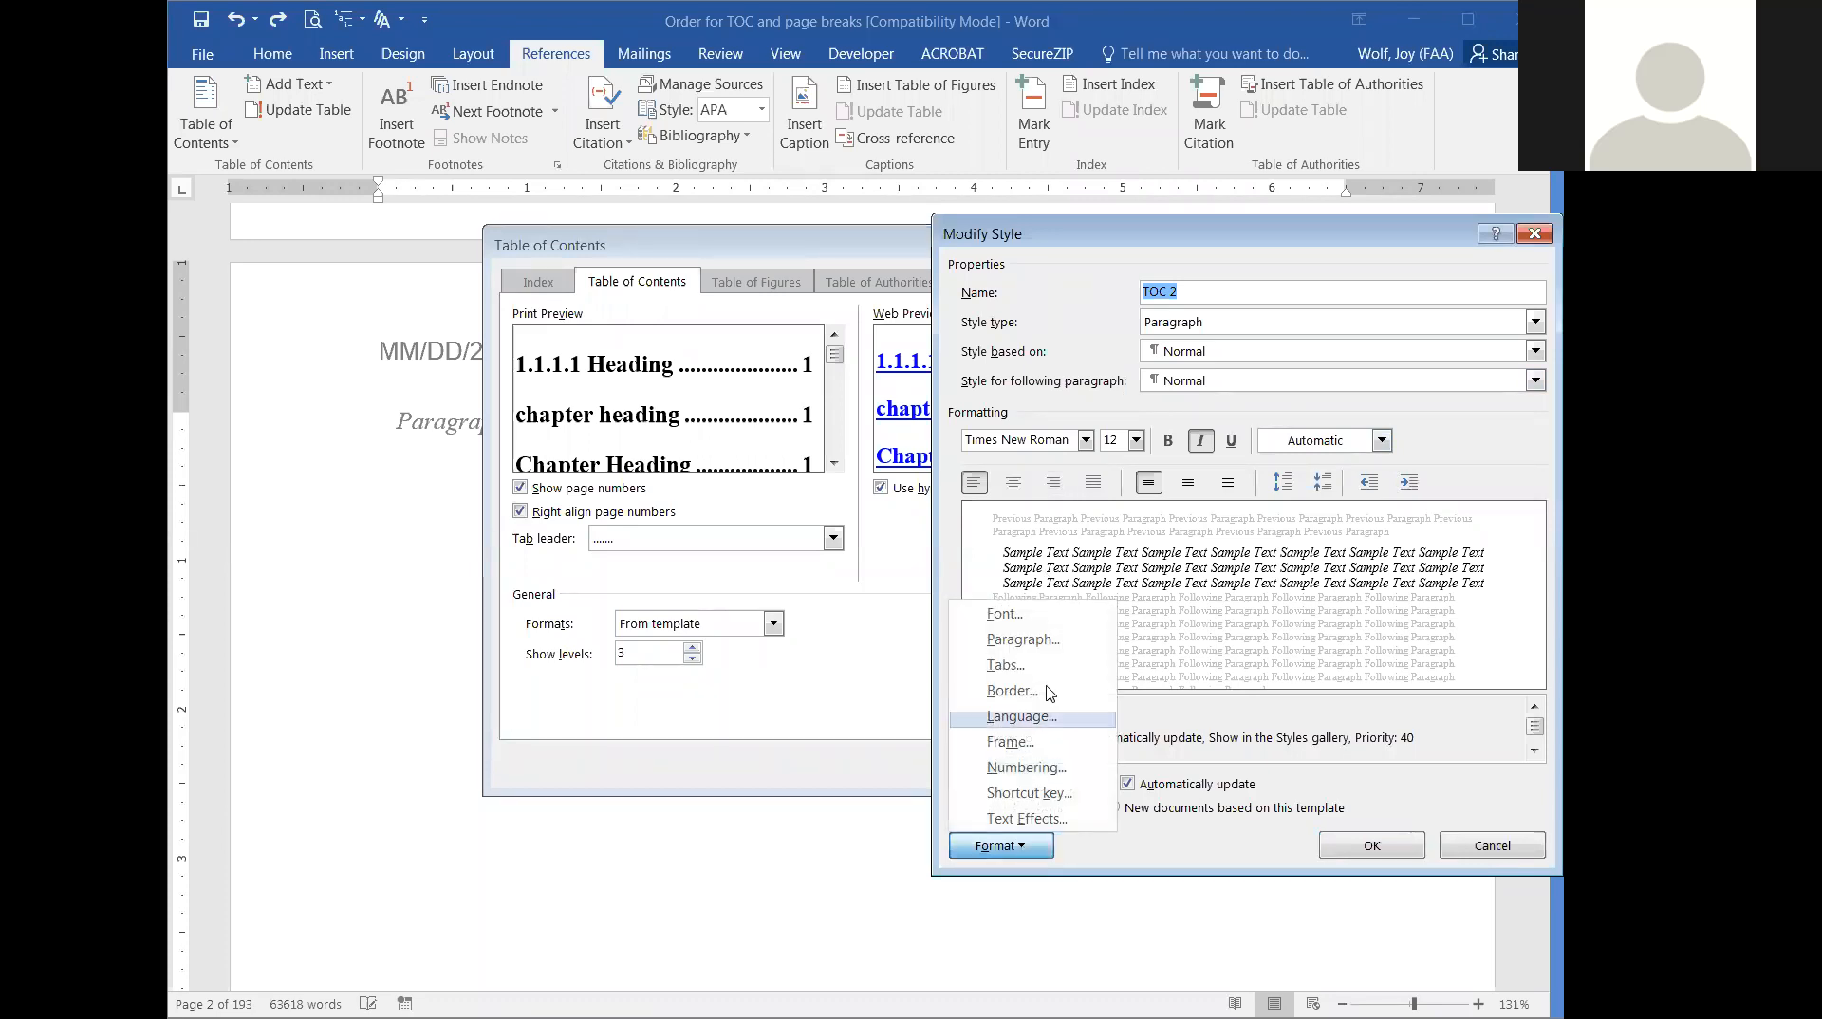
{"action": "left_click", "coordinate": [1039, 642]}
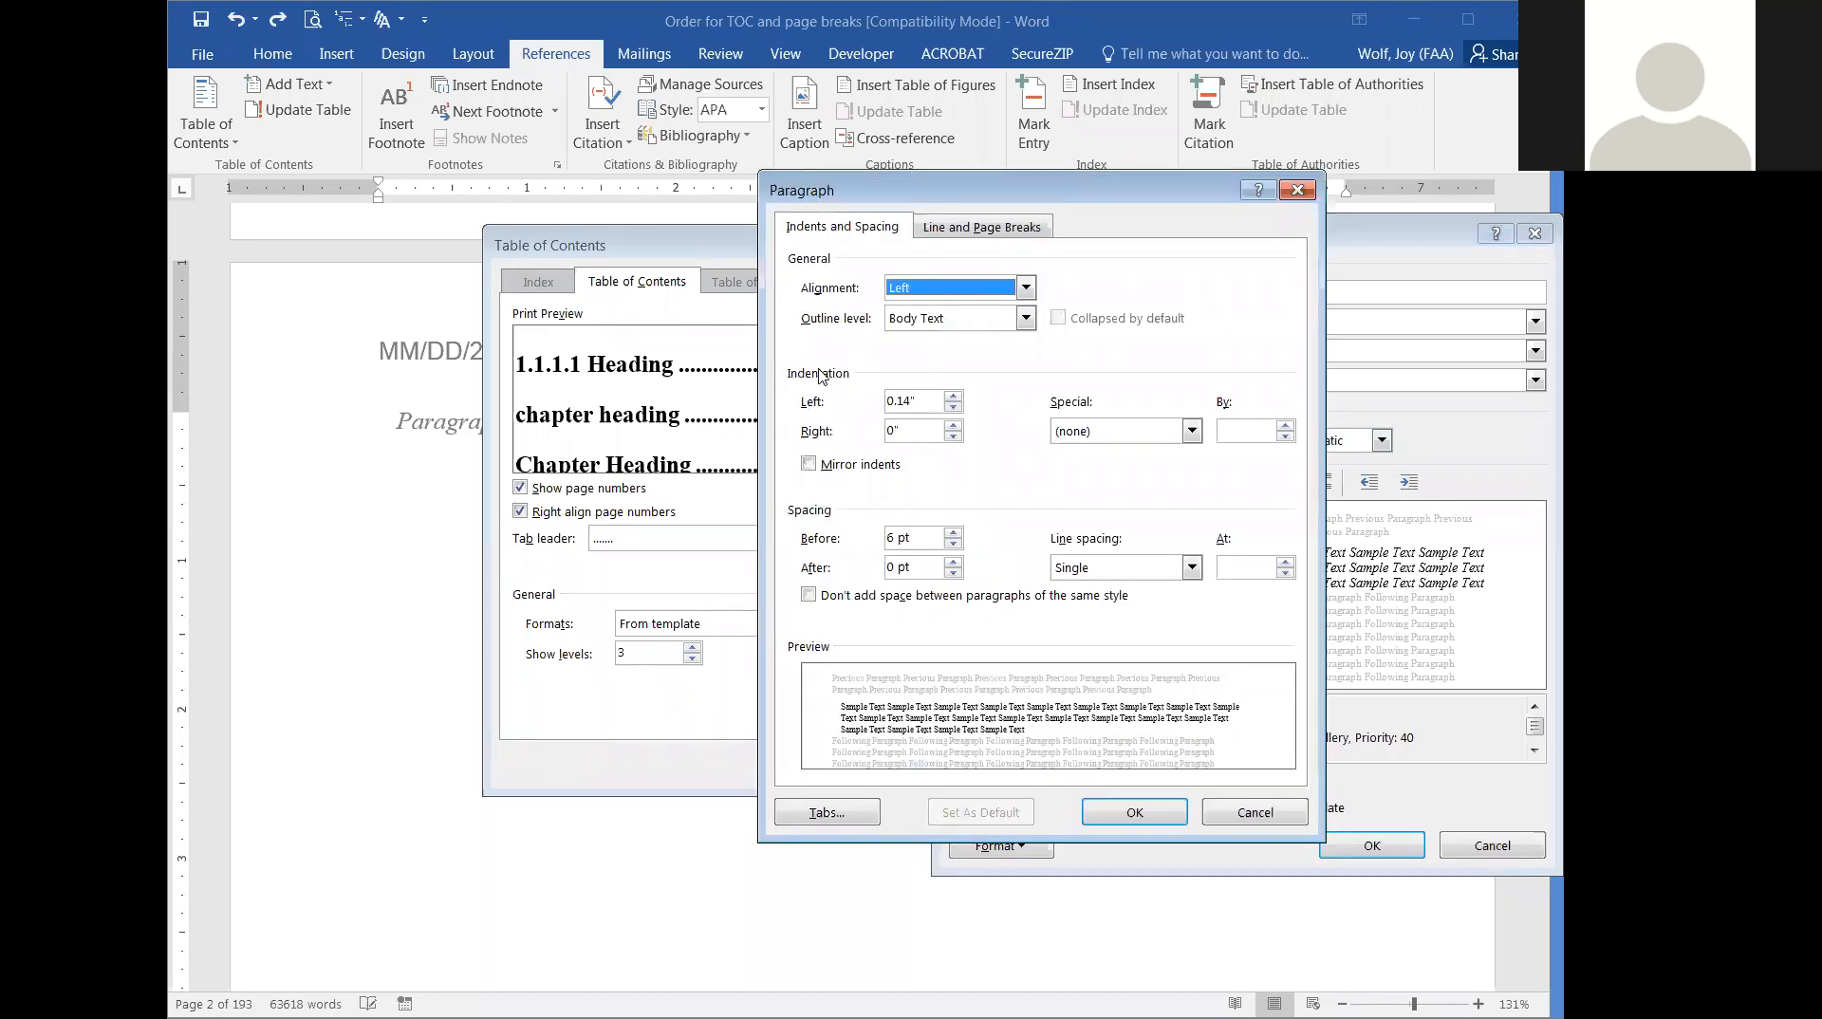
{"action": "left_click", "coordinate": [1139, 815]}
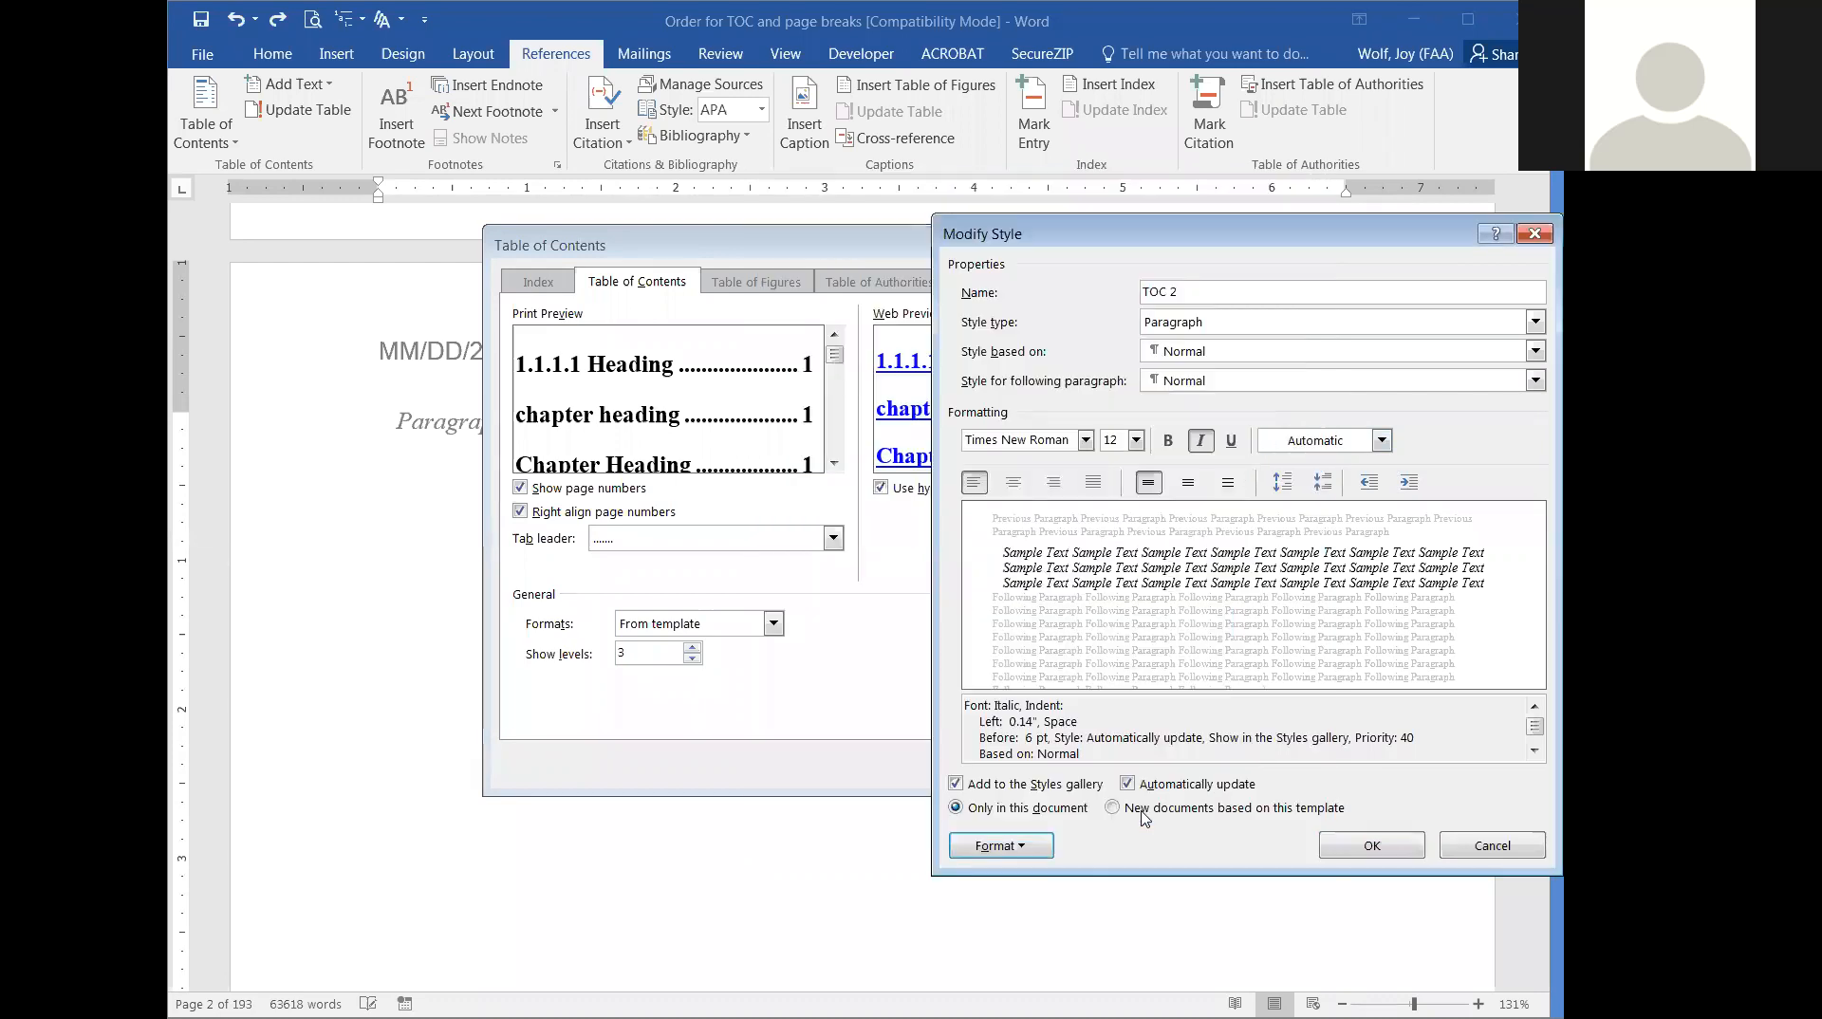
{"action": "left_click", "coordinate": [1378, 846]}
{"action": "left_click", "coordinate": [1261, 726]}
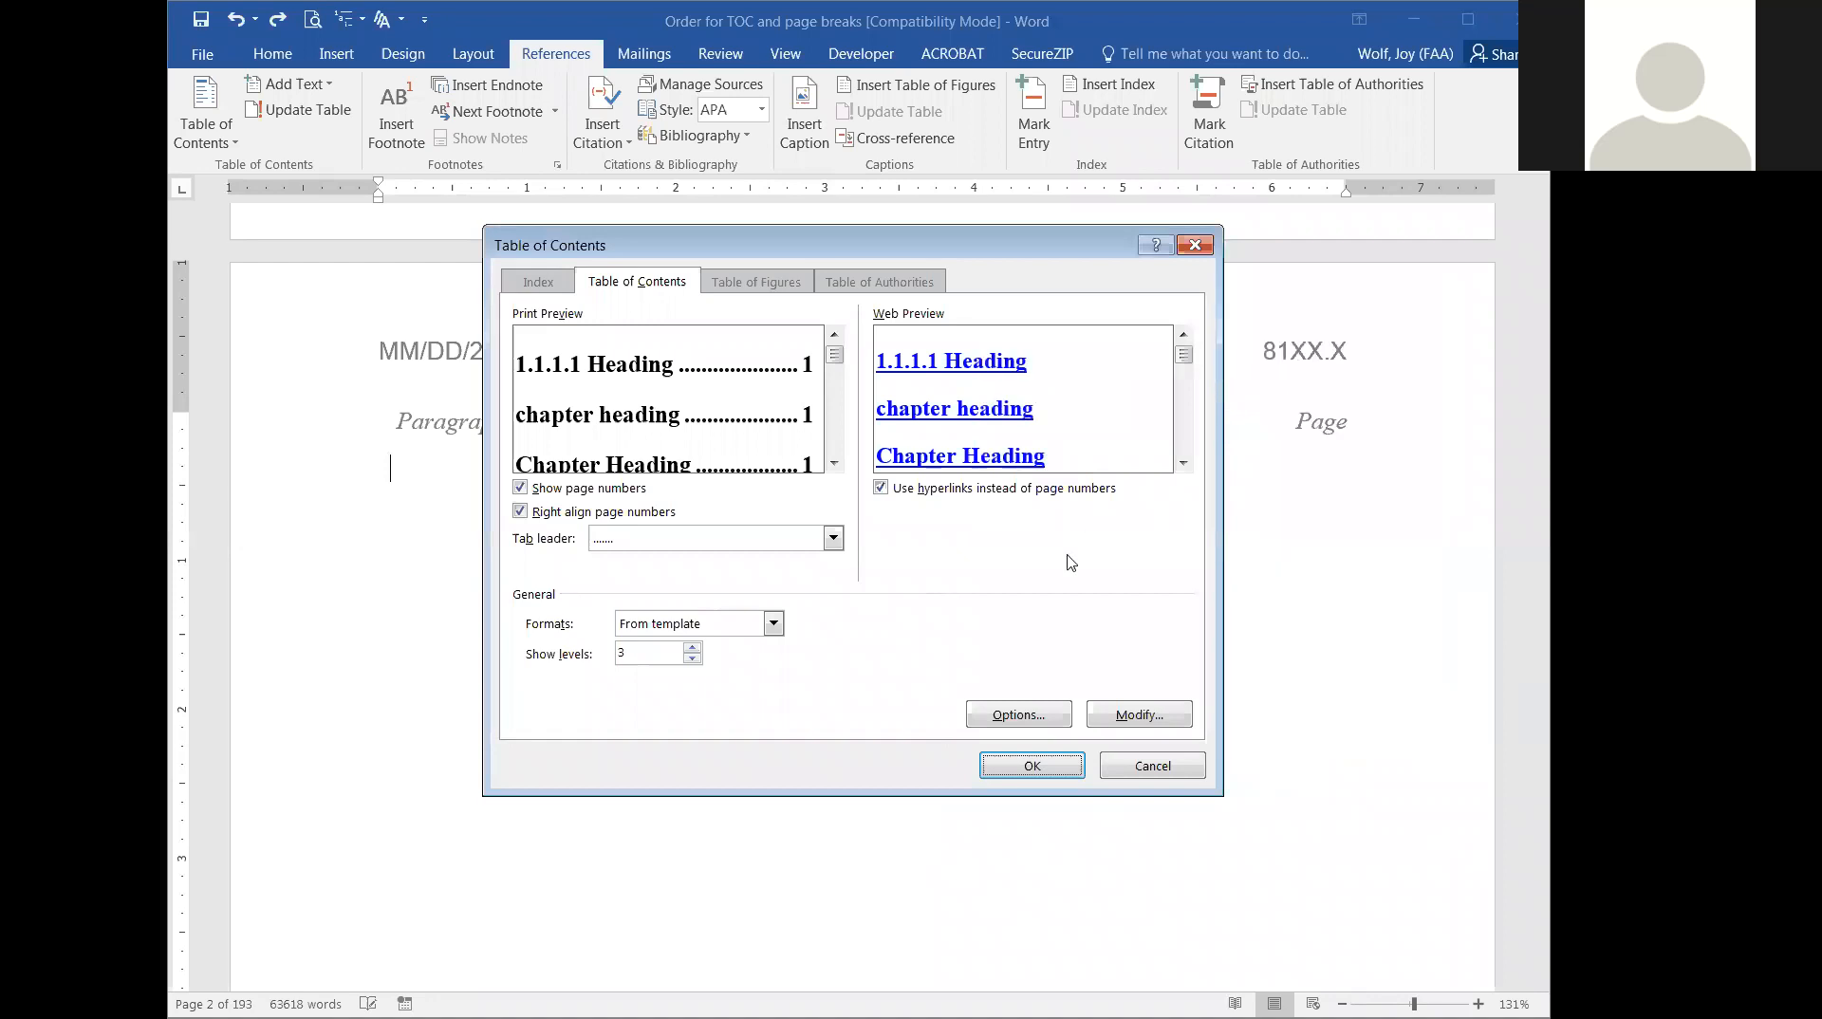
Open the table of contents options, enter TOC level 1 for the 1.1.1.1 Heading style and clear it again.
{"action": "left_click", "coordinate": [1006, 716]}
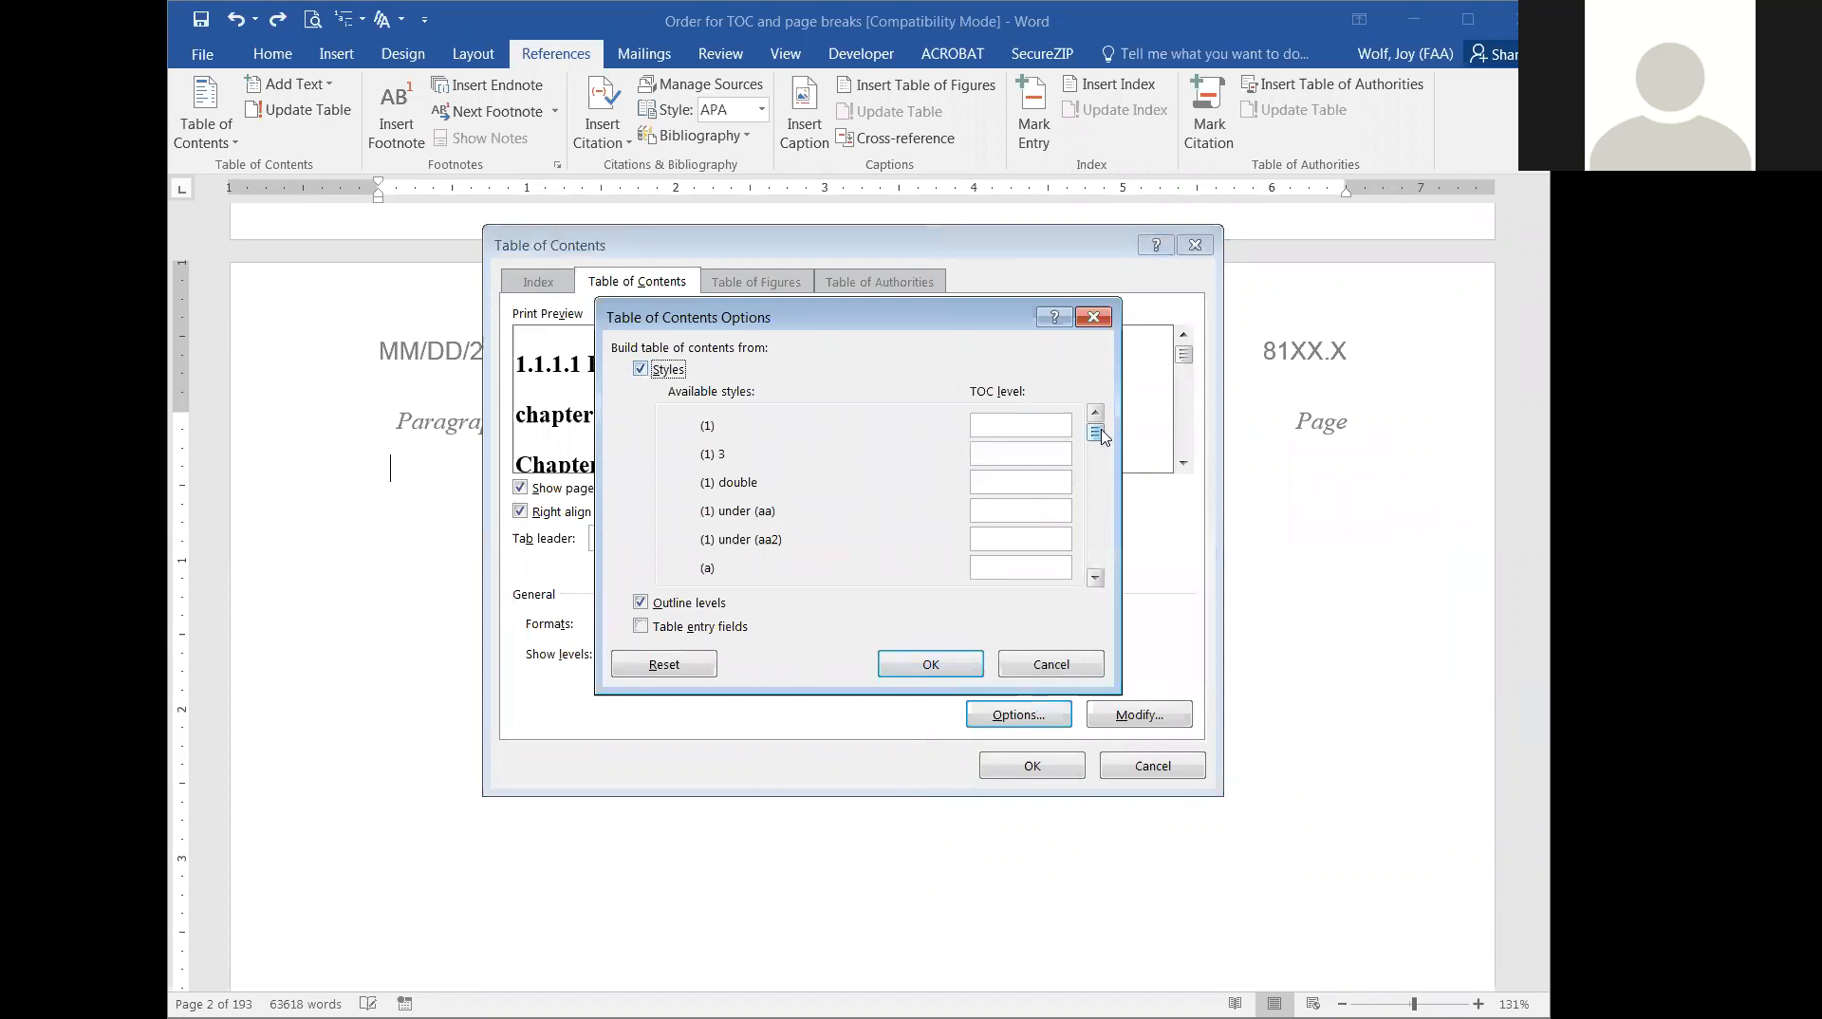
{"action": "left_click", "coordinate": [1095, 576]}
{"action": "left_click", "coordinate": [1095, 570]}
{"action": "scroll", "coordinate": [1087, 546], "scroll_direction": "up", "scroll_amount": 2}
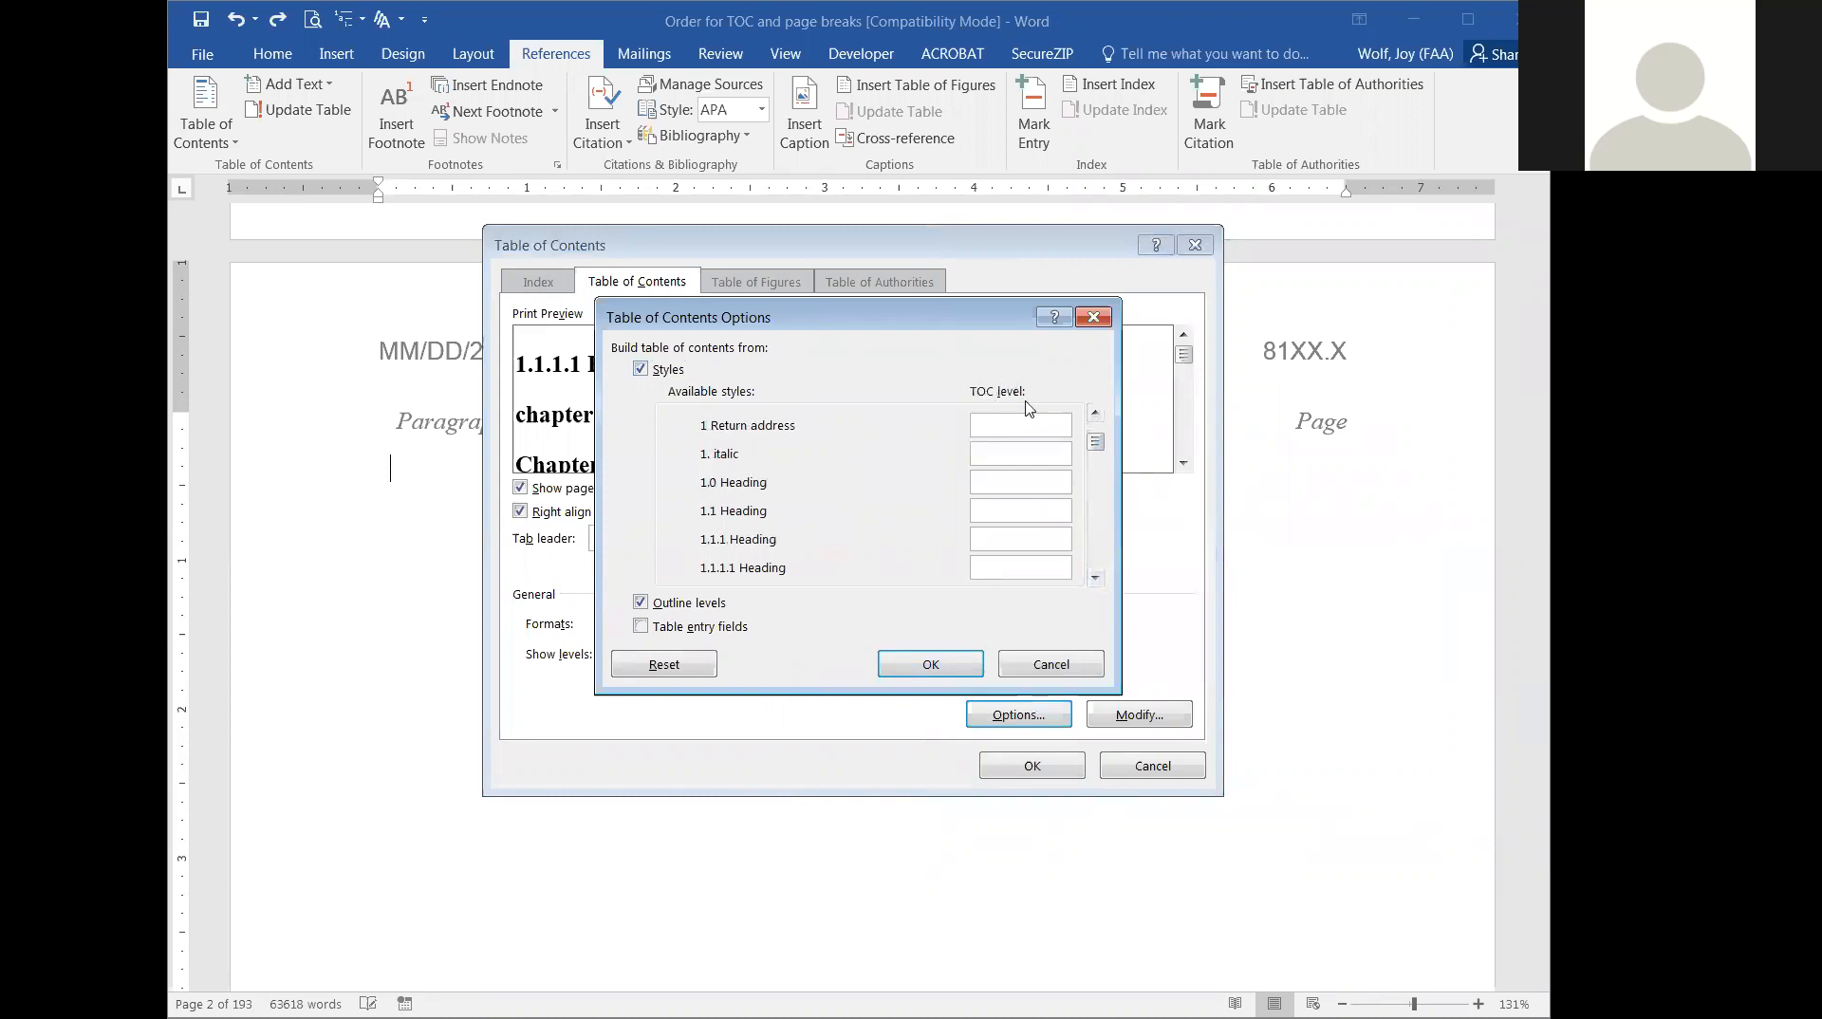
{"action": "left_click", "coordinate": [1021, 567]}
{"action": "type", "text": "1"}
{"action": "left_click_drag", "start_coordinate": [997, 568], "coordinate": [937, 571]}
{"action": "key", "text": "BackSpace"}
Clear the TOC level assigned to the Appendix A-1 style.
{"action": "left_click", "coordinate": [1098, 581]}
{"action": "left_click", "coordinate": [1098, 582]}
{"action": "left_click", "coordinate": [1099, 582]}
{"action": "left_click", "coordinate": [1098, 582]}
{"action": "left_click", "coordinate": [1099, 582]}
{"action": "left_click", "coordinate": [1096, 578]}
{"action": "left_click", "coordinate": [1097, 578]}
{"action": "left_click", "coordinate": [1096, 578]}
{"action": "left_click", "coordinate": [1096, 579]}
{"action": "left_click", "coordinate": [1097, 578]}
{"action": "left_click", "coordinate": [1097, 579]}
{"action": "left_click", "coordinate": [1096, 578]}
{"action": "left_click", "coordinate": [1096, 578]}
{"action": "left_click", "coordinate": [1096, 578]}
Clear the TOC levels of the Chapter Heading style and the numbered heading styles further down the list.
{"action": "left_click", "coordinate": [1097, 579]}
{"action": "left_click", "coordinate": [1097, 578]}
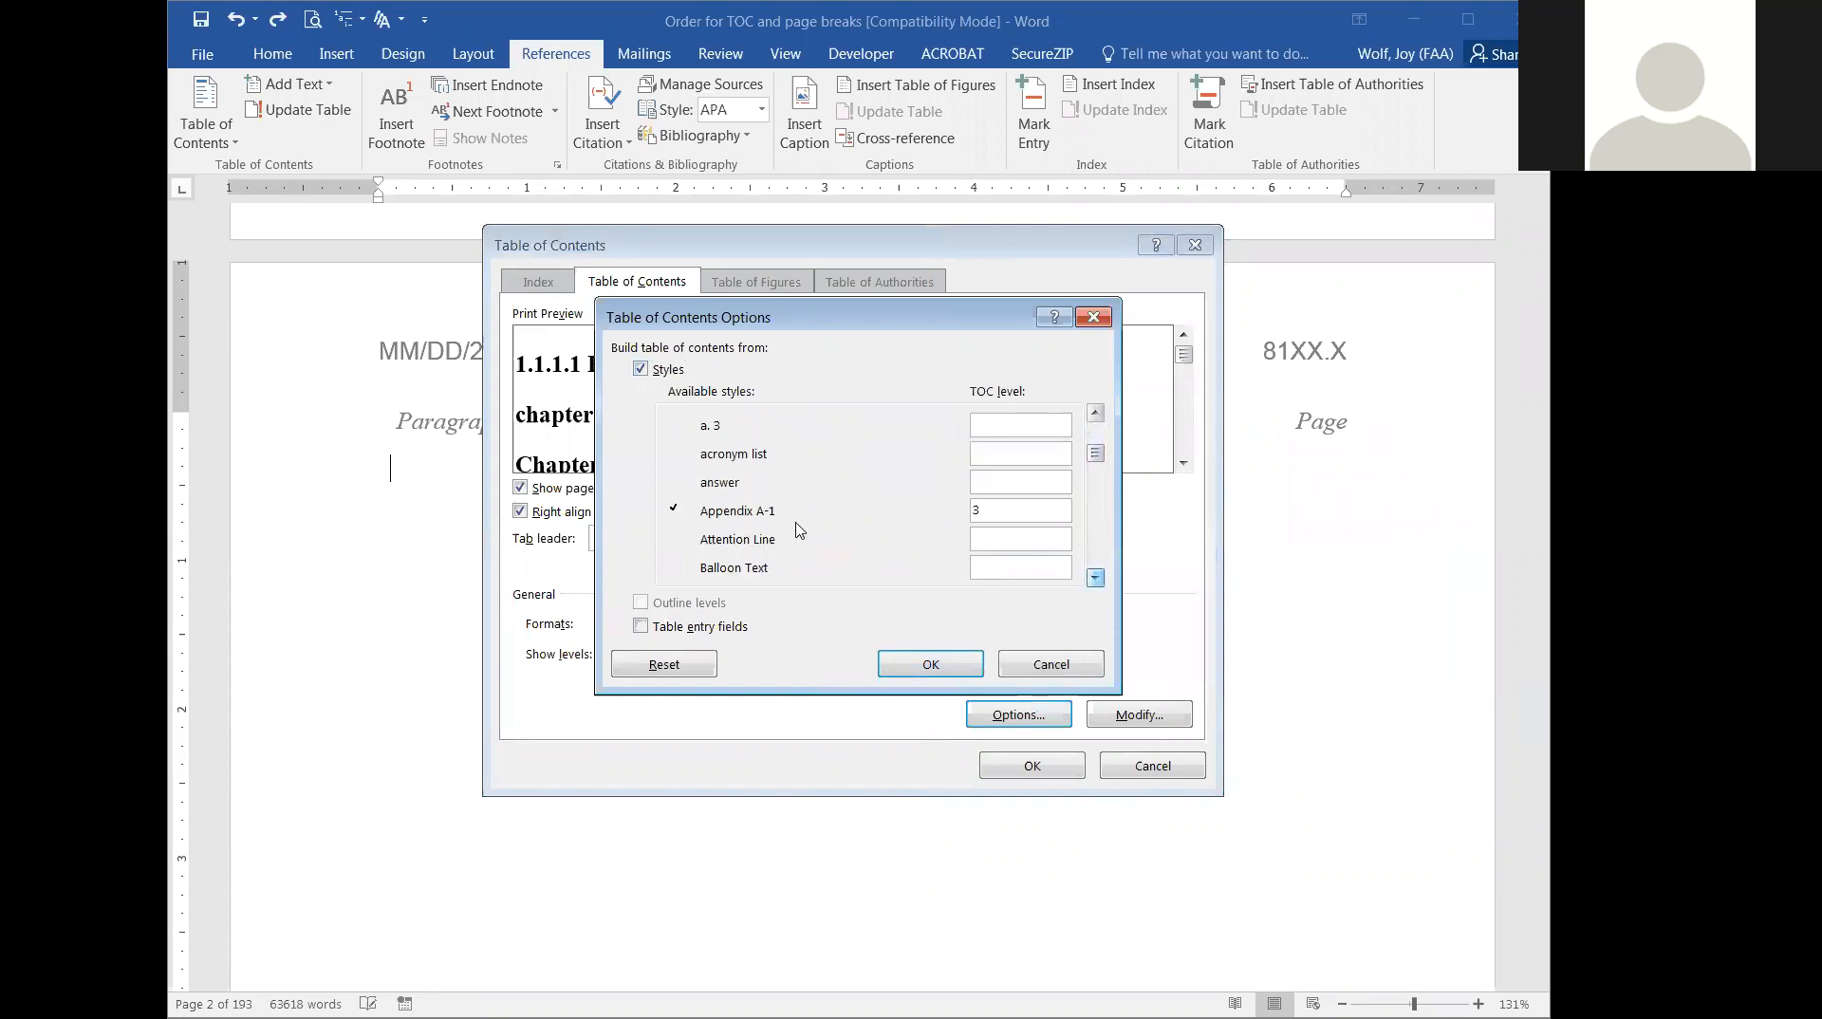
{"action": "left_click_drag", "start_coordinate": [1044, 510], "coordinate": [869, 515]}
{"action": "key", "text": "BackSpace"}
{"action": "left_click", "coordinate": [1096, 578]}
{"action": "left_click", "coordinate": [1097, 578]}
{"action": "left_click", "coordinate": [1096, 579]}
{"action": "left_click", "coordinate": [1096, 578]}
{"action": "left_click", "coordinate": [1096, 578]}
{"action": "left_click", "coordinate": [1096, 578]}
{"action": "left_click", "coordinate": [1097, 578]}
{"action": "left_click", "coordinate": [1096, 578]}
{"action": "left_click", "coordinate": [1096, 578]}
{"action": "left_click", "coordinate": [1097, 578]}
{"action": "left_click", "coordinate": [1096, 578]}
{"action": "left_click", "coordinate": [1096, 579]}
{"action": "left_click", "coordinate": [1097, 578]}
{"action": "left_click", "coordinate": [1097, 578]}
{"action": "left_click", "coordinate": [1096, 578]}
{"action": "left_click", "coordinate": [1096, 578]}
{"action": "left_click", "coordinate": [1096, 578]}
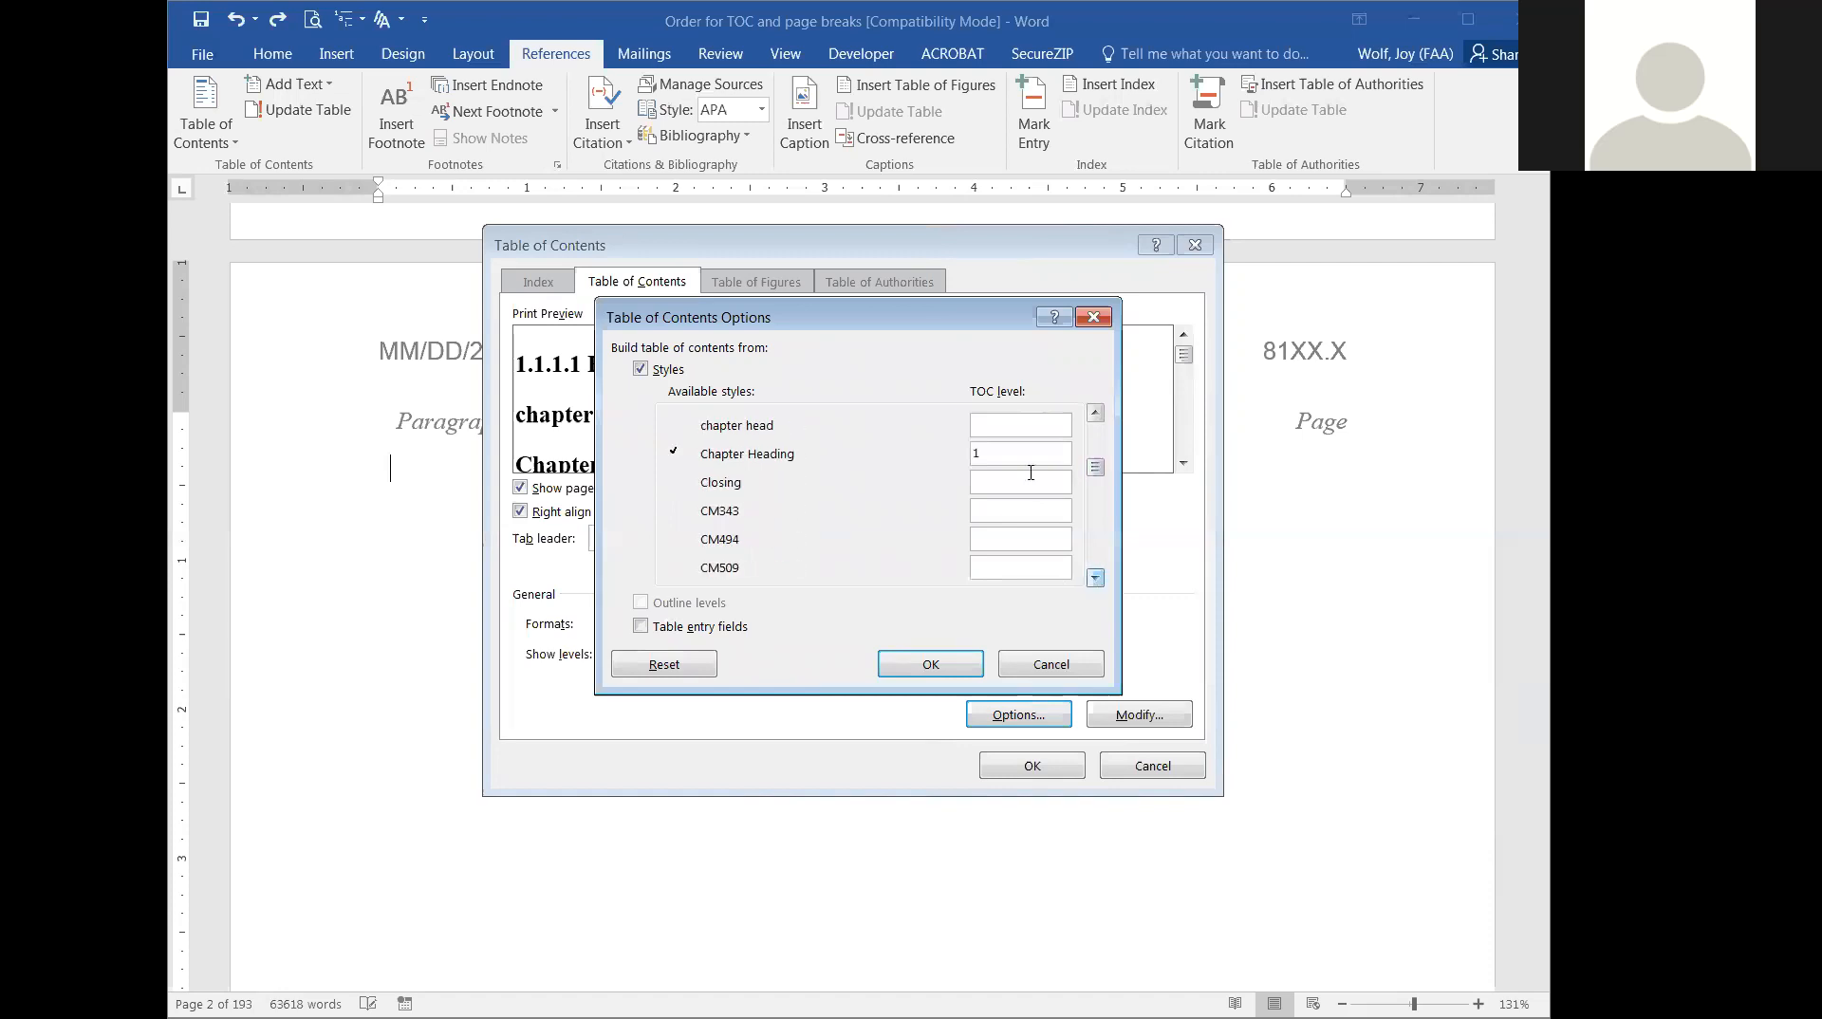
Clear the TOC levels of the Section 9 section heading and section heading styles and check the remaining styles for assigned levels.
{"action": "left_click", "coordinate": [1097, 578]}
{"action": "left_click", "coordinate": [1096, 578]}
{"action": "left_click", "coordinate": [1096, 578]}
{"action": "left_click", "coordinate": [1096, 578]}
{"action": "left_click", "coordinate": [1097, 578]}
{"action": "left_click", "coordinate": [1096, 579]}
{"action": "left_click", "coordinate": [1097, 578]}
{"action": "left_click", "coordinate": [1096, 578]}
{"action": "left_click", "coordinate": [1096, 578]}
{"action": "left_click", "coordinate": [1096, 578]}
{"action": "left_click", "coordinate": [1096, 578]}
{"action": "left_click", "coordinate": [1096, 578]}
{"action": "left_click", "coordinate": [1096, 578]}
{"action": "left_click_drag", "start_coordinate": [1014, 422], "coordinate": [967, 486]}
{"action": "key", "text": "BackSpace"}
{"action": "key", "text": "BackSpace"}
{"action": "key", "text": "BackSpace"}
{"action": "double_click", "coordinate": [976, 511]}
{"action": "key", "text": "BackSpace"}
{"action": "left_click", "coordinate": [1096, 578]}
{"action": "left_click", "coordinate": [1097, 578]}
{"action": "left_click", "coordinate": [1096, 578]}
{"action": "left_click", "coordinate": [1096, 578]}
{"action": "left_click", "coordinate": [1096, 578]}
{"action": "left_click", "coordinate": [1096, 578]}
{"action": "left_click", "coordinate": [1096, 578]}
{"action": "left_click", "coordinate": [1097, 578]}
{"action": "left_click", "coordinate": [1096, 578]}
{"action": "left_click", "coordinate": [1096, 579]}
{"action": "left_click", "coordinate": [1097, 578]}
{"action": "left_click", "coordinate": [1096, 578]}
{"action": "left_click", "coordinate": [1096, 578]}
{"action": "left_click", "coordinate": [1097, 578]}
{"action": "left_click", "coordinate": [1097, 578]}
{"action": "left_click", "coordinate": [1096, 578]}
{"action": "left_click", "coordinate": [1097, 578]}
{"action": "left_click", "coordinate": [1096, 578]}
{"action": "left_click", "coordinate": [1096, 578]}
{"action": "left_click", "coordinate": [1096, 578]}
{"action": "left_click", "coordinate": [1096, 579]}
{"action": "left_click", "coordinate": [1096, 578]}
{"action": "left_click", "coordinate": [1097, 578]}
{"action": "left_click", "coordinate": [1097, 578]}
{"action": "left_click", "coordinate": [1097, 578]}
{"action": "left_click", "coordinate": [1096, 578]}
{"action": "left_click", "coordinate": [1097, 578]}
{"action": "left_click", "coordinate": [1096, 578]}
{"action": "scroll", "coordinate": [1097, 581], "scroll_direction": "down", "scroll_amount": 4}
{"action": "scroll", "coordinate": [1097, 581], "scroll_direction": "up", "scroll_amount": 2}
{"action": "scroll", "coordinate": [1096, 581], "scroll_direction": "down", "scroll_amount": 7}
{"action": "scroll", "coordinate": [1096, 581], "scroll_direction": "down", "scroll_amount": 2}
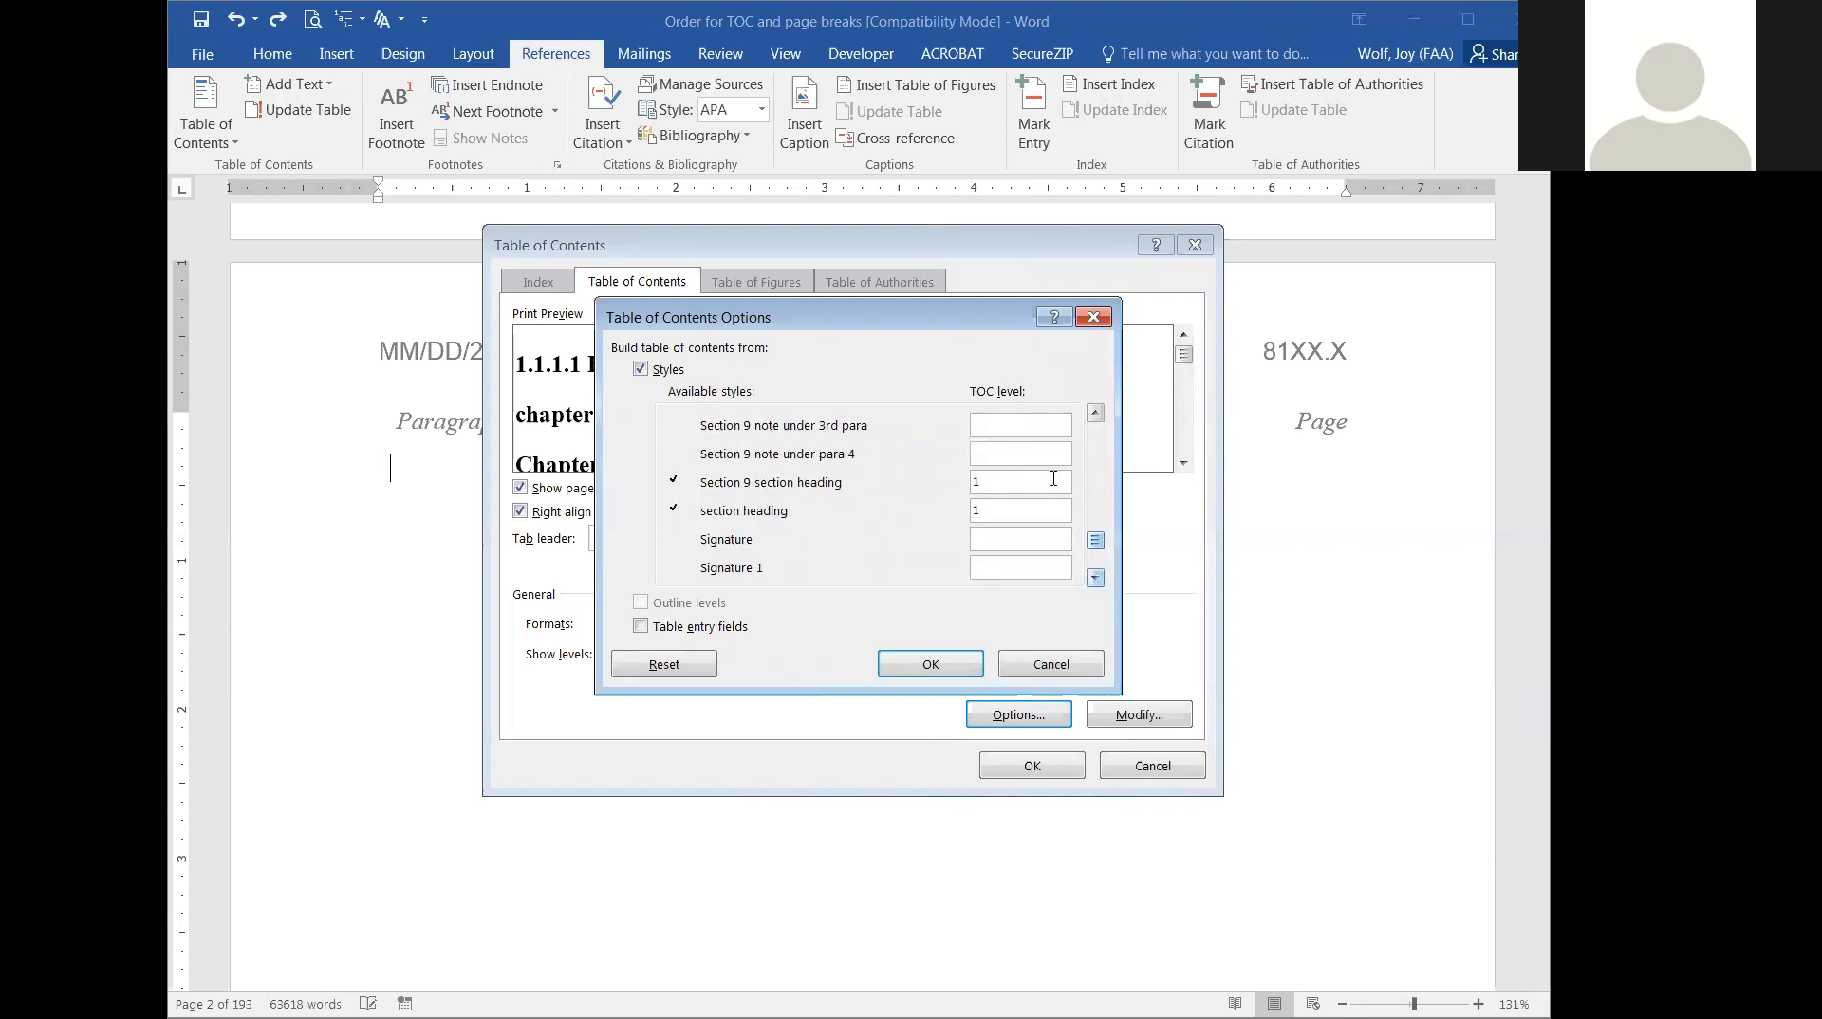
{"action": "left_click_drag", "start_coordinate": [1023, 479], "coordinate": [949, 498]}
{"action": "key", "text": "Delete"}
{"action": "key", "text": "Tab"}
{"action": "key", "text": "Delete"}
{"action": "scroll", "coordinate": [1096, 579], "scroll_direction": "down", "scroll_amount": 5}
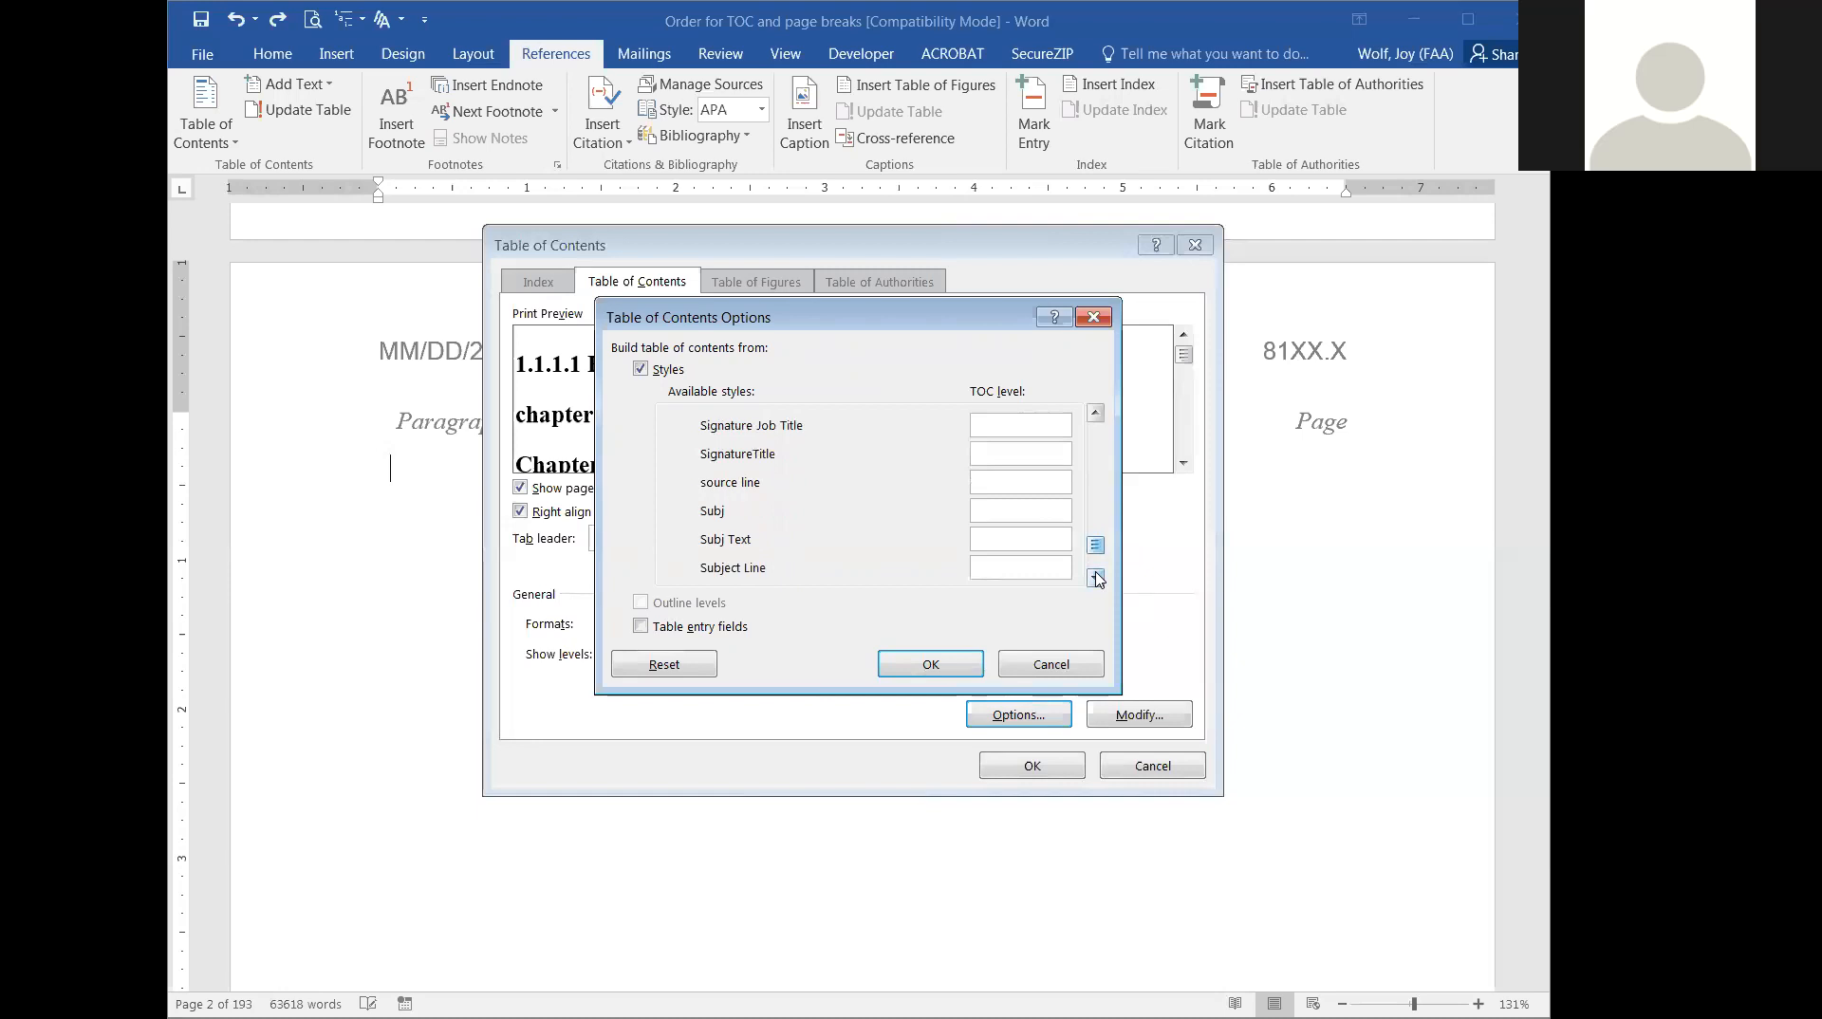
{"action": "scroll", "coordinate": [1096, 579], "scroll_direction": "down", "scroll_amount": 3}
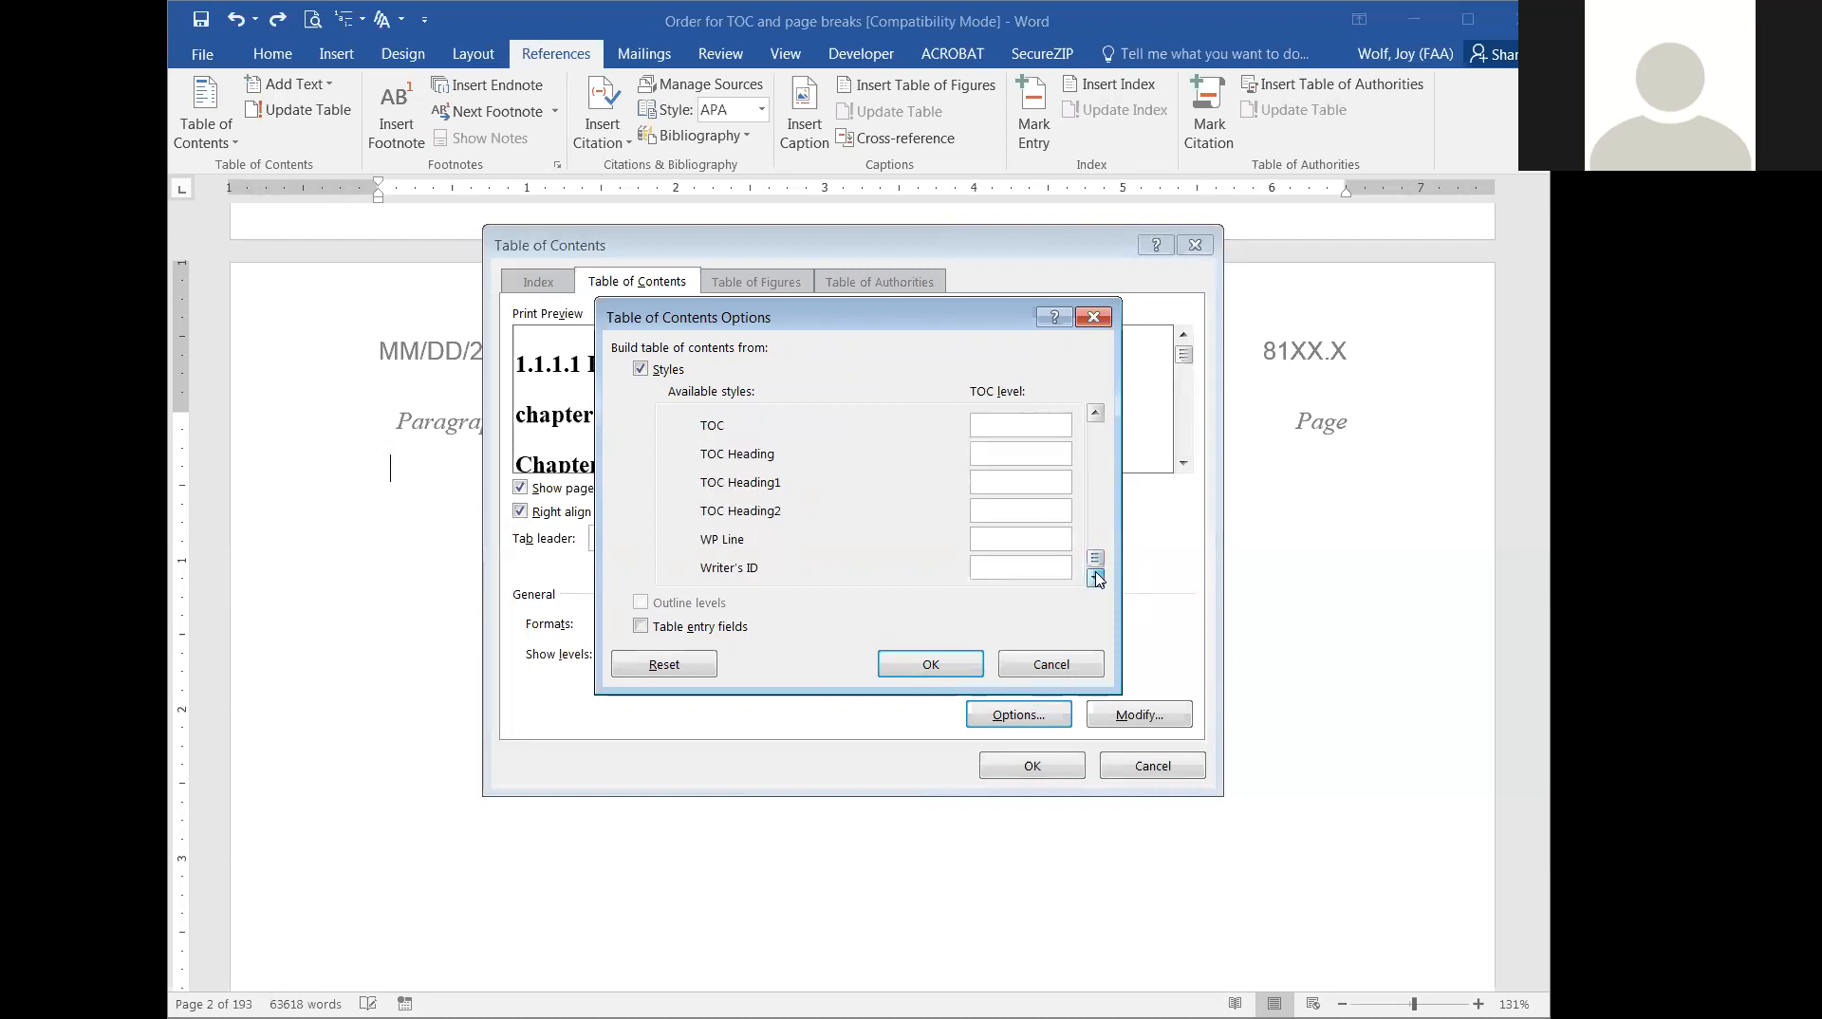
Assign TOC levels 1, 2 and 3 among the numbered heading styles, with Heading 4,Subparagraph (1) at level 1.
{"action": "left_click_drag", "start_coordinate": [1097, 537], "coordinate": [1097, 431]}
{"action": "scroll", "coordinate": [774, 478], "scroll_direction": "down", "scroll_amount": 3}
{"action": "scroll", "coordinate": [778, 475], "scroll_direction": "down", "scroll_amount": 8}
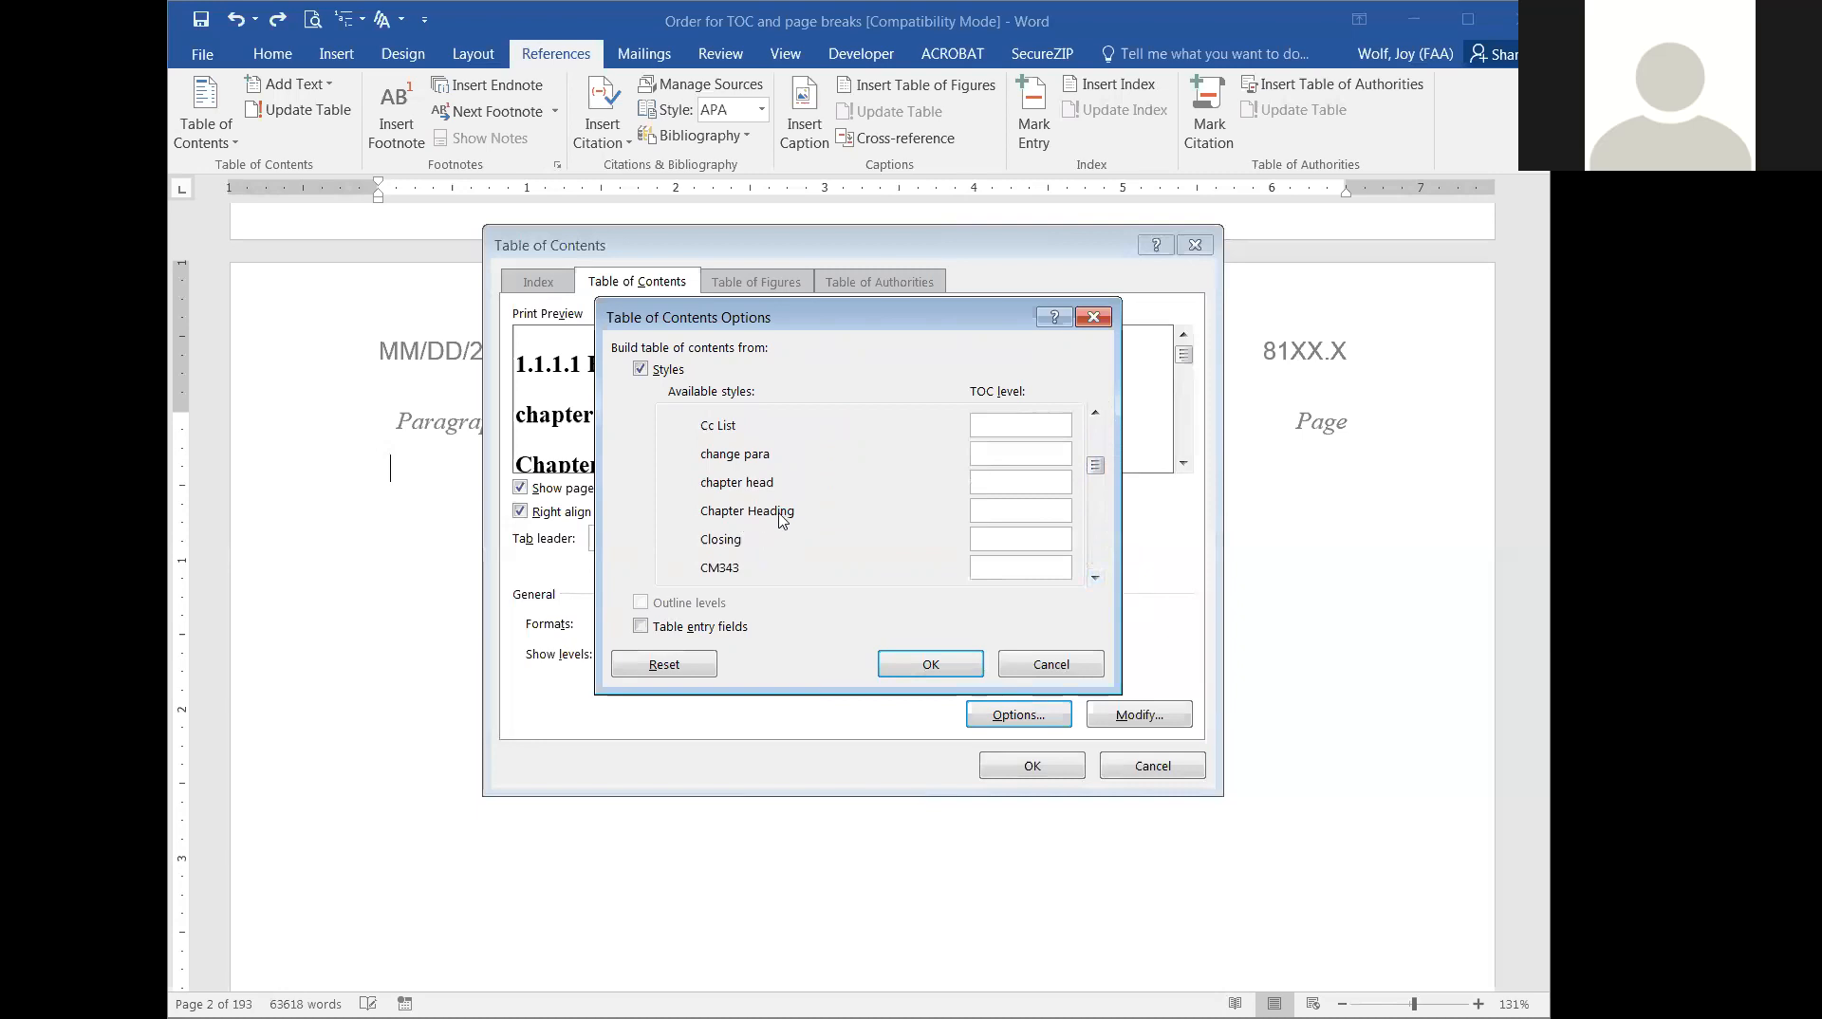
{"action": "scroll", "coordinate": [780, 519], "scroll_direction": "down", "scroll_amount": 2}
{"action": "scroll", "coordinate": [780, 519], "scroll_direction": "down", "scroll_amount": 2}
{"action": "scroll", "coordinate": [780, 518], "scroll_direction": "up", "scroll_amount": 3}
{"action": "scroll", "coordinate": [780, 518], "scroll_direction": "down", "scroll_amount": 5}
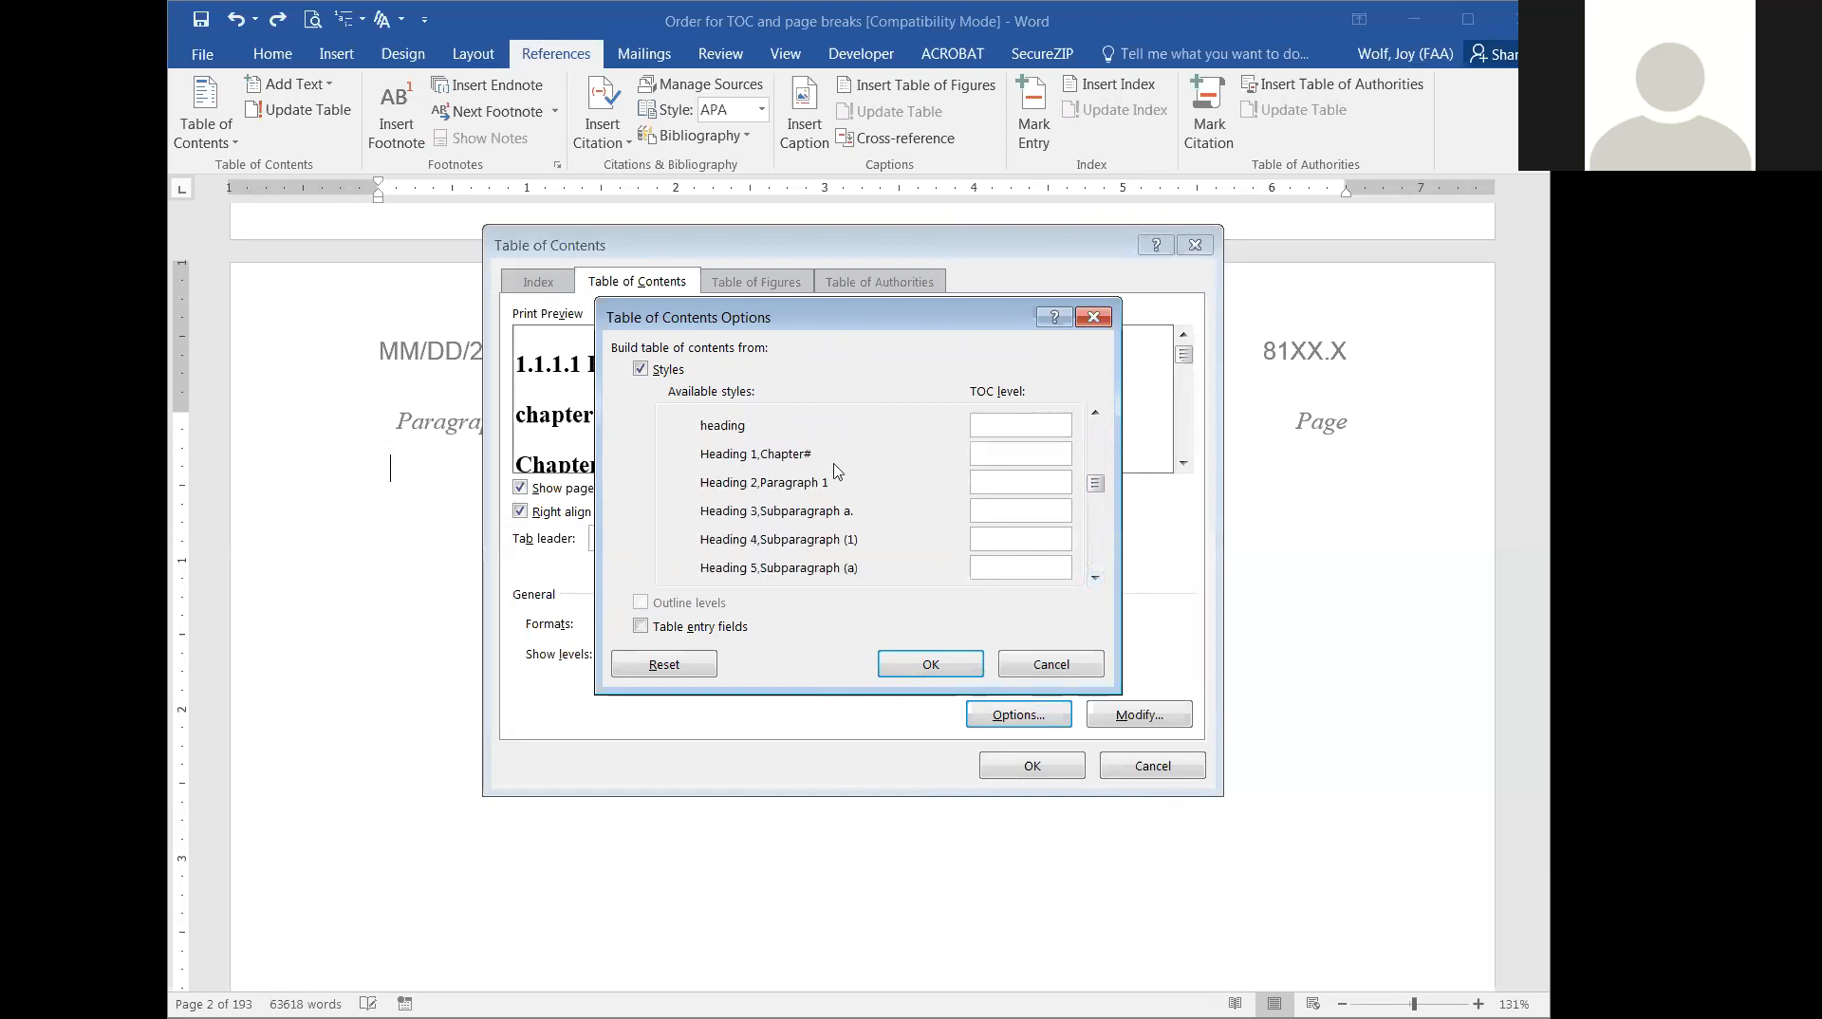
{"action": "left_click", "coordinate": [1025, 456]}
{"action": "type", "text": "2"}
{"action": "left_click", "coordinate": [777, 485]}
{"action": "left_click", "coordinate": [1056, 590]}
{"action": "type", "text": "1"}
{"action": "left_click", "coordinate": [980, 482]}
{"action": "type", "text": "2"}
{"action": "type", "text": "3"}
Assign TOC level 4 to the Caption and Caption - Figure styles and accept the table of contents options.
{"action": "left_click", "coordinate": [1095, 578]}
{"action": "left_click", "coordinate": [1096, 578]}
{"action": "left_click", "coordinate": [1095, 578]}
{"action": "left_click", "coordinate": [1095, 578]}
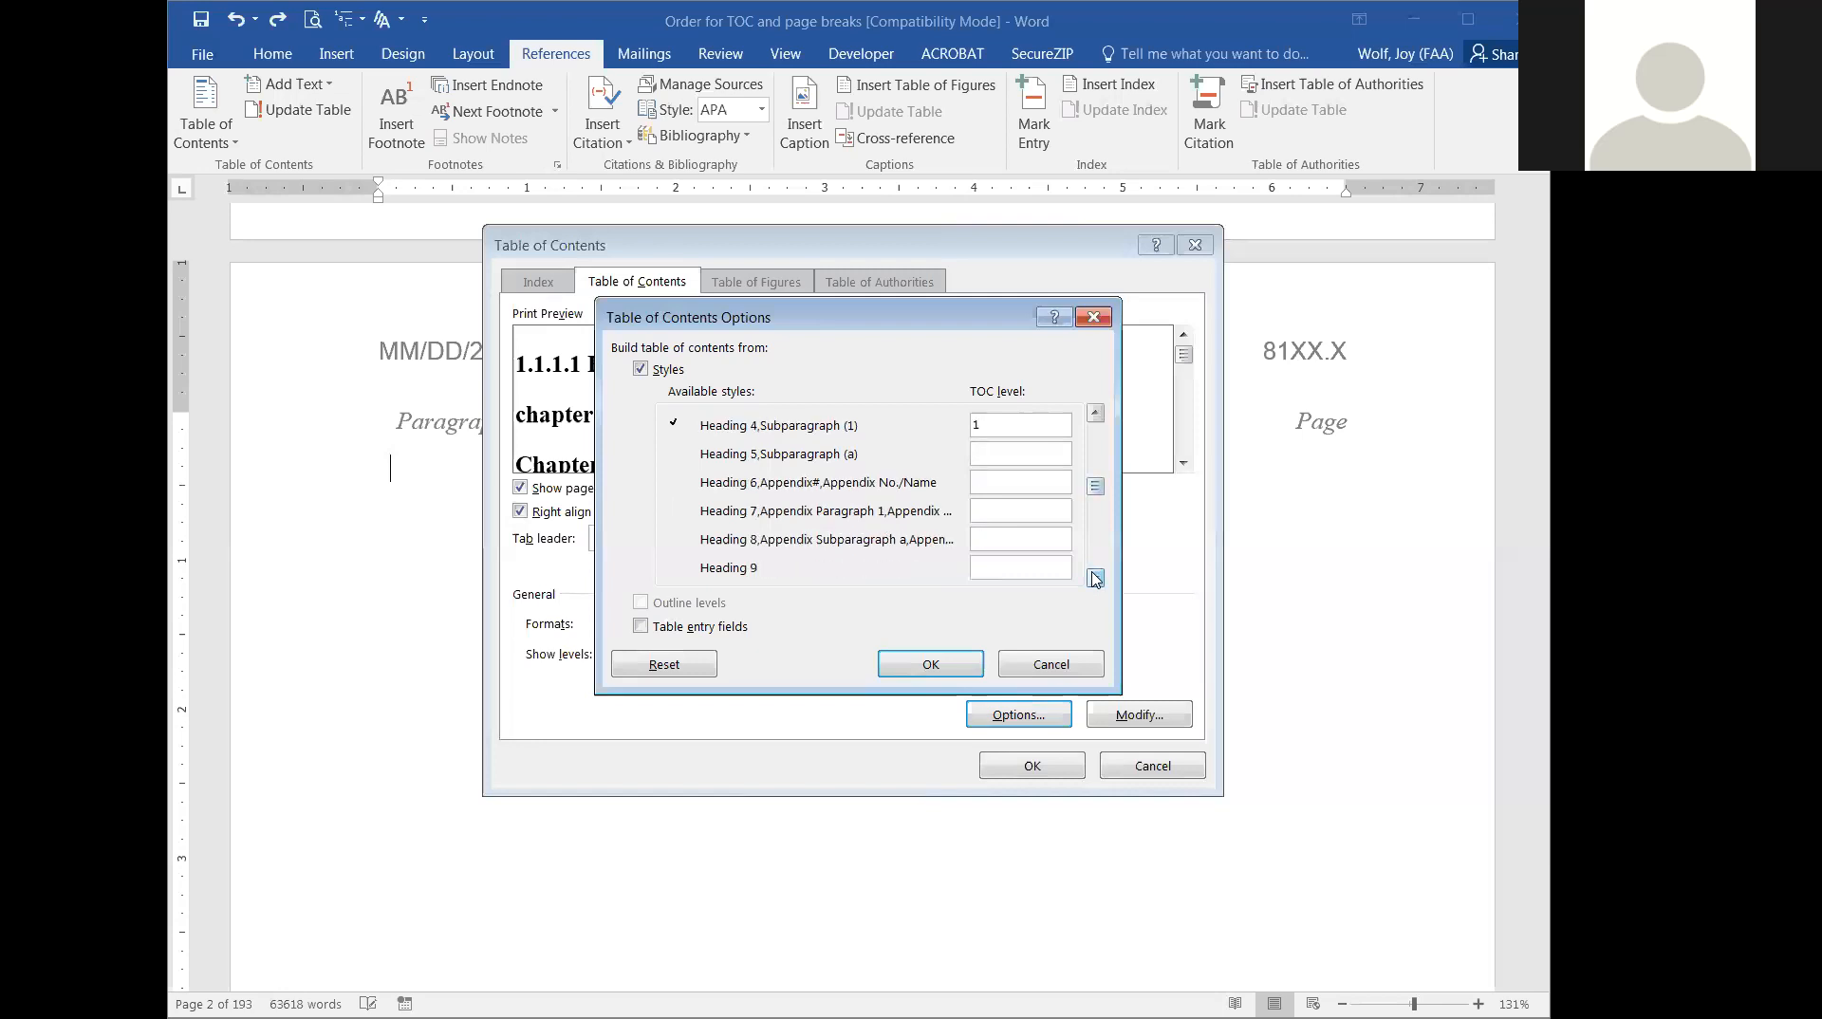
{"action": "left_click_drag", "start_coordinate": [1100, 485], "coordinate": [1102, 466]}
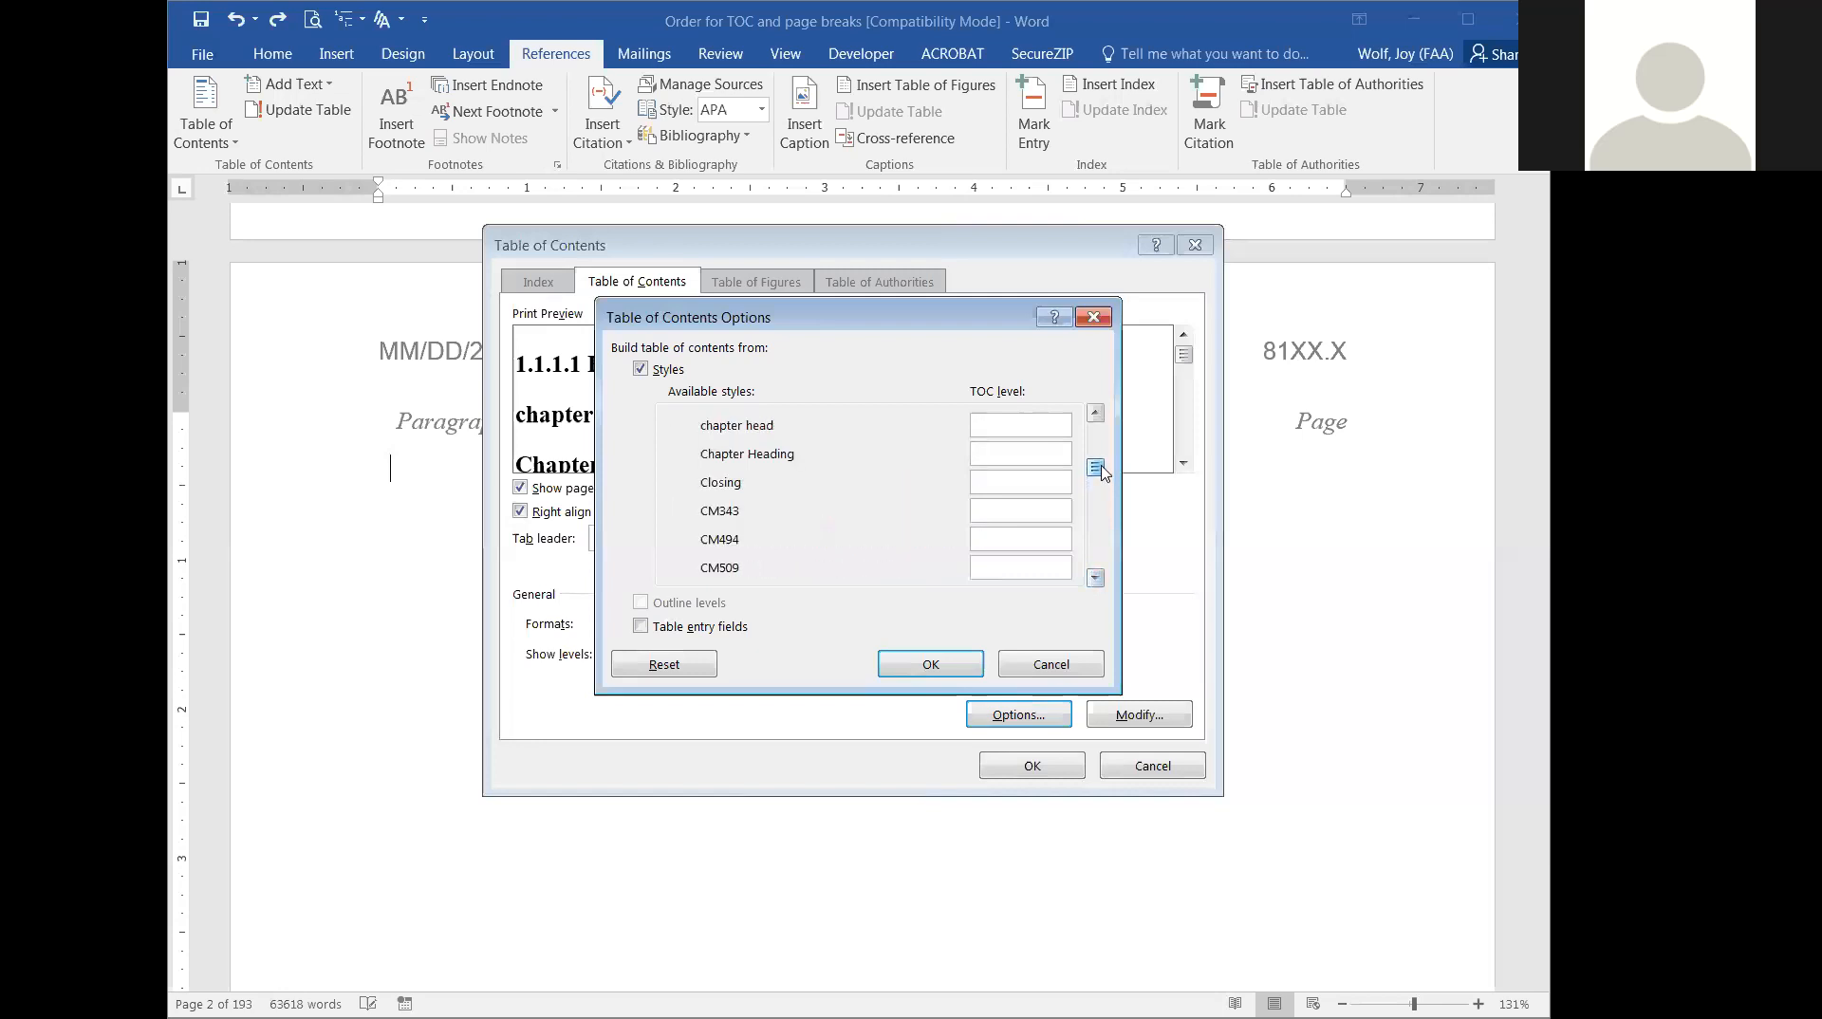
{"action": "left_click", "coordinate": [1096, 414]}
{"action": "left_click", "coordinate": [1097, 414]}
{"action": "left_click", "coordinate": [1096, 414]}
{"action": "left_click", "coordinate": [1096, 414]}
{"action": "left_click", "coordinate": [1097, 414]}
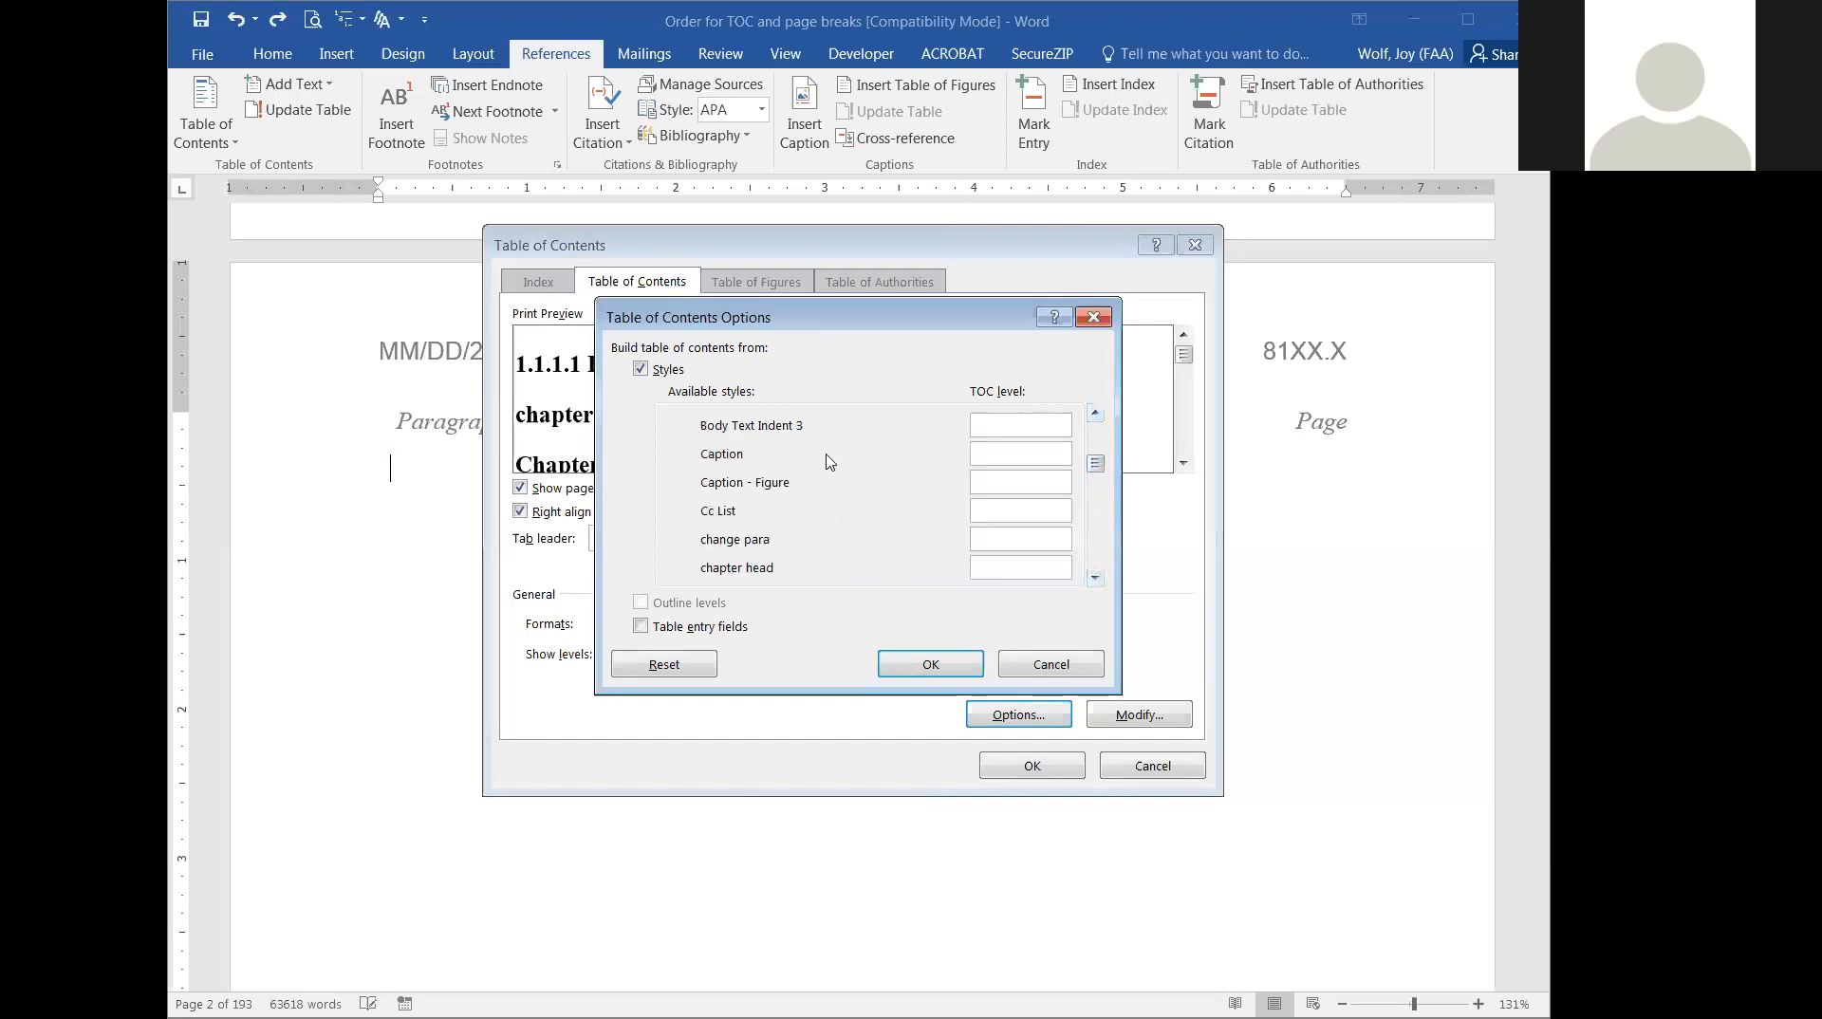
{"action": "left_click", "coordinate": [1007, 454]}
{"action": "type", "text": "3"}
{"action": "left_click_drag", "start_coordinate": [995, 455], "coordinate": [944, 456]}
{"action": "type", "text": "4"}
{"action": "left_click", "coordinate": [994, 483]}
{"action": "type", "text": "4"}
{"action": "left_click", "coordinate": [916, 664]}
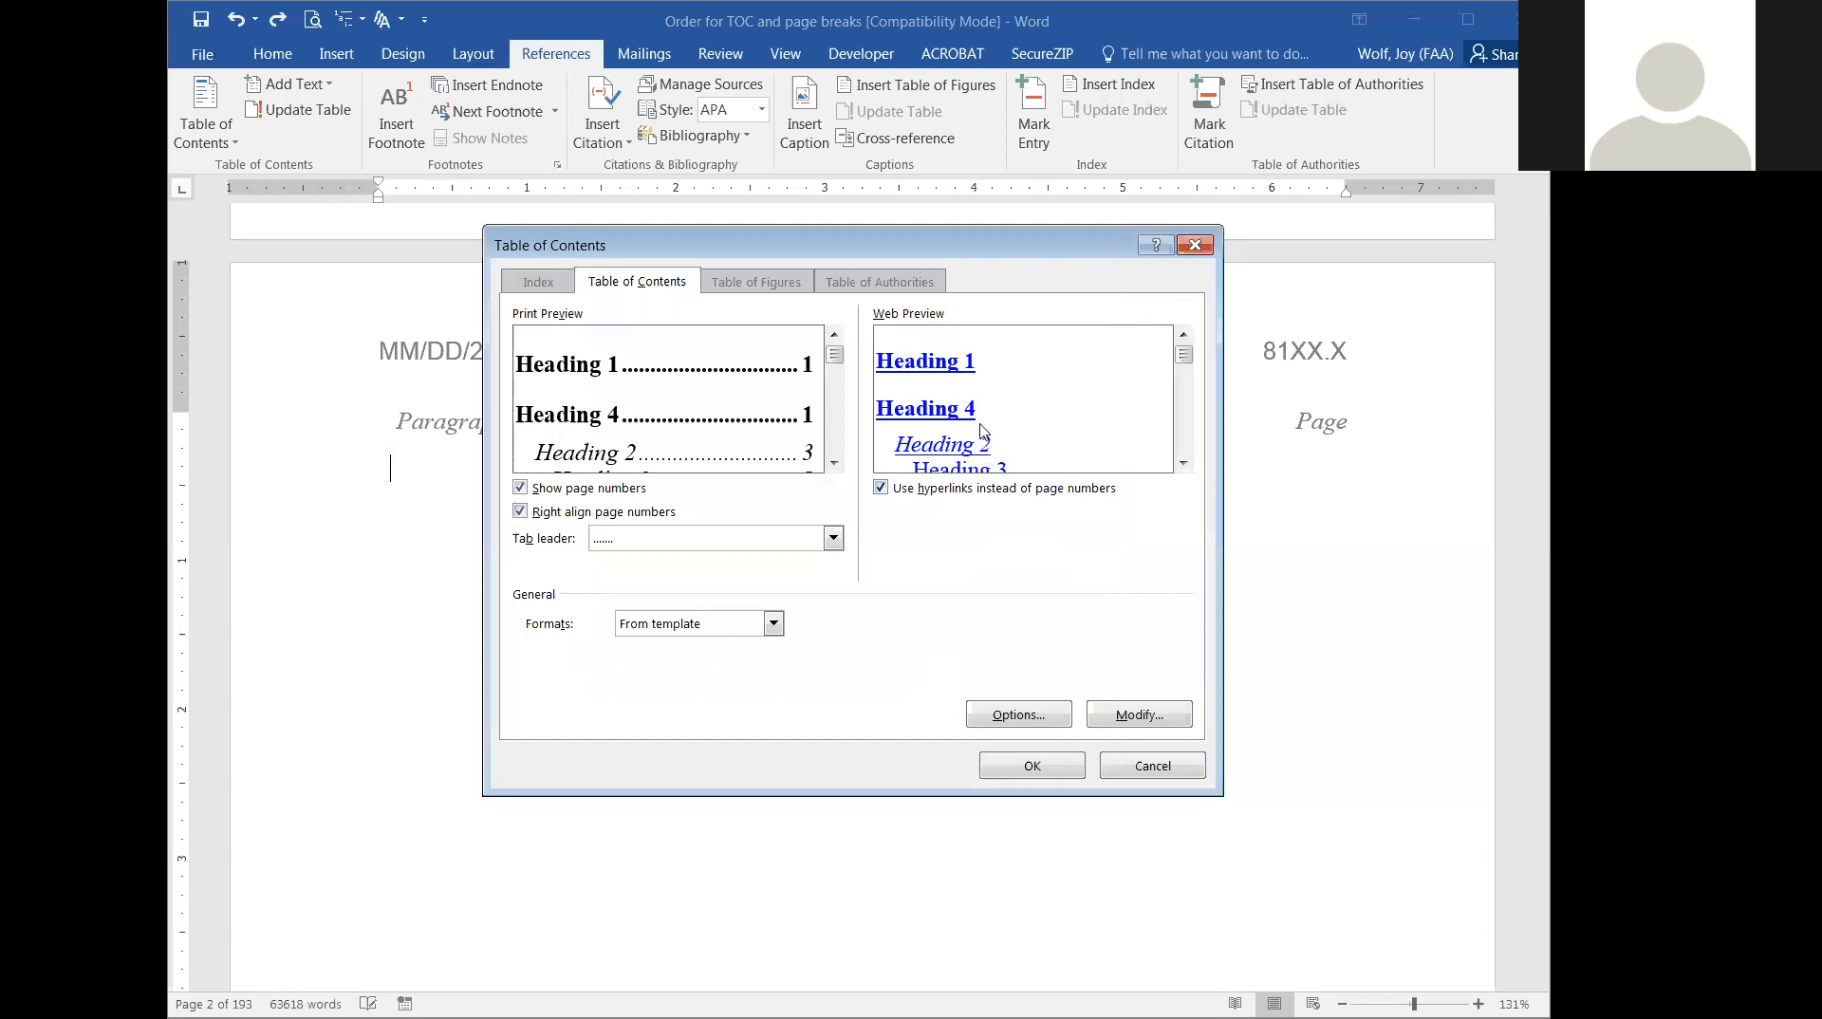
Examine the print preview to check the order and indentation of the heading and caption entries.
{"action": "left_click", "coordinate": [835, 465]}
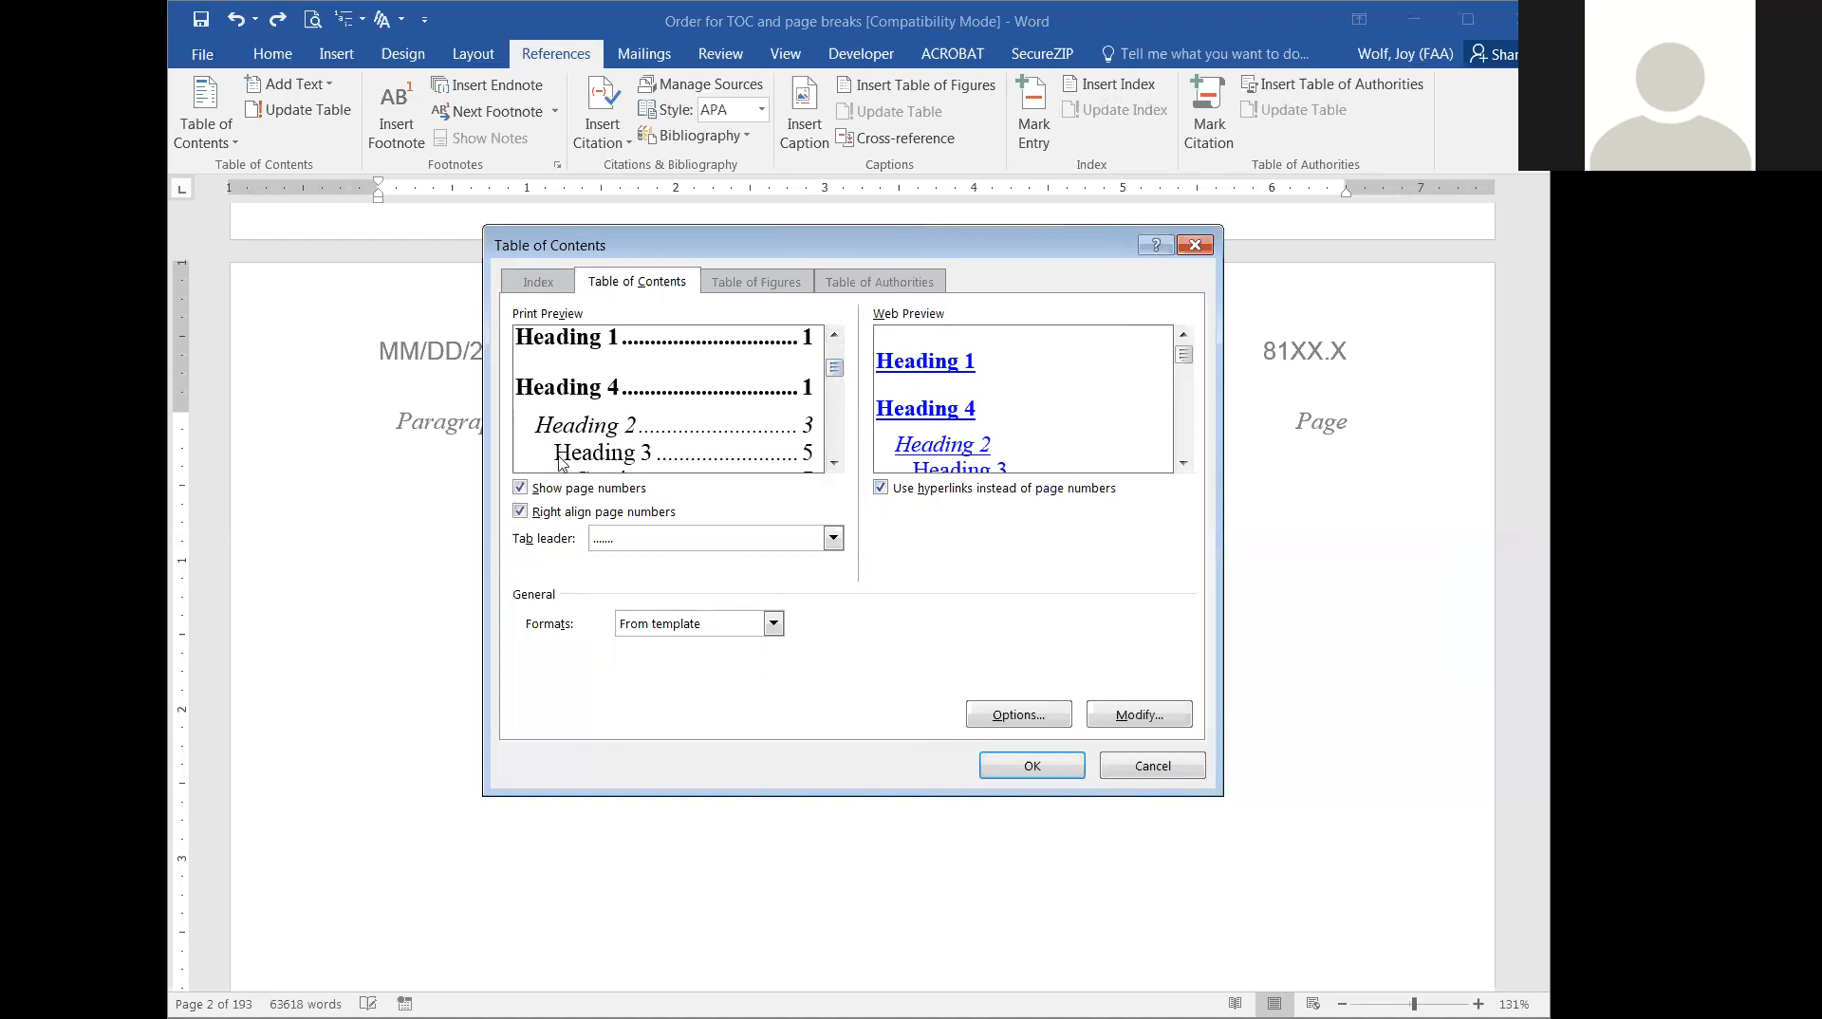
{"action": "left_click", "coordinate": [834, 463]}
{"action": "left_click", "coordinate": [835, 463]}
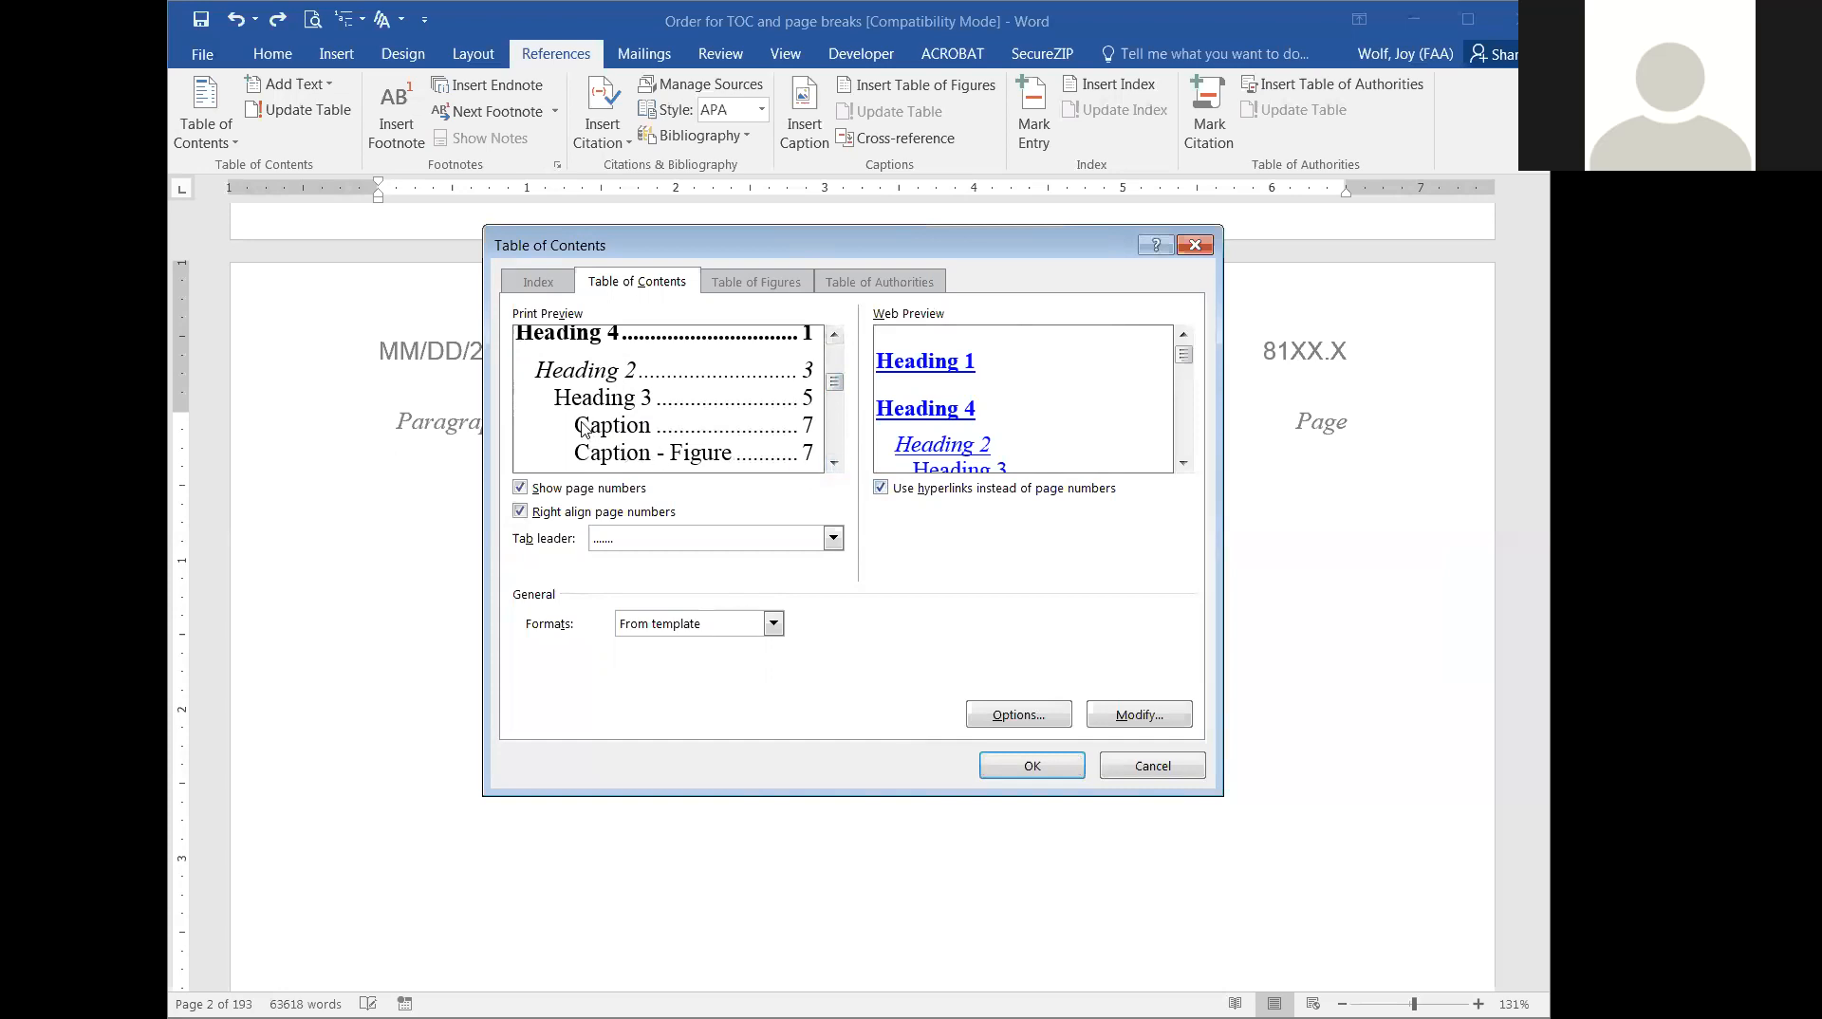
{"action": "left_click", "coordinate": [835, 464]}
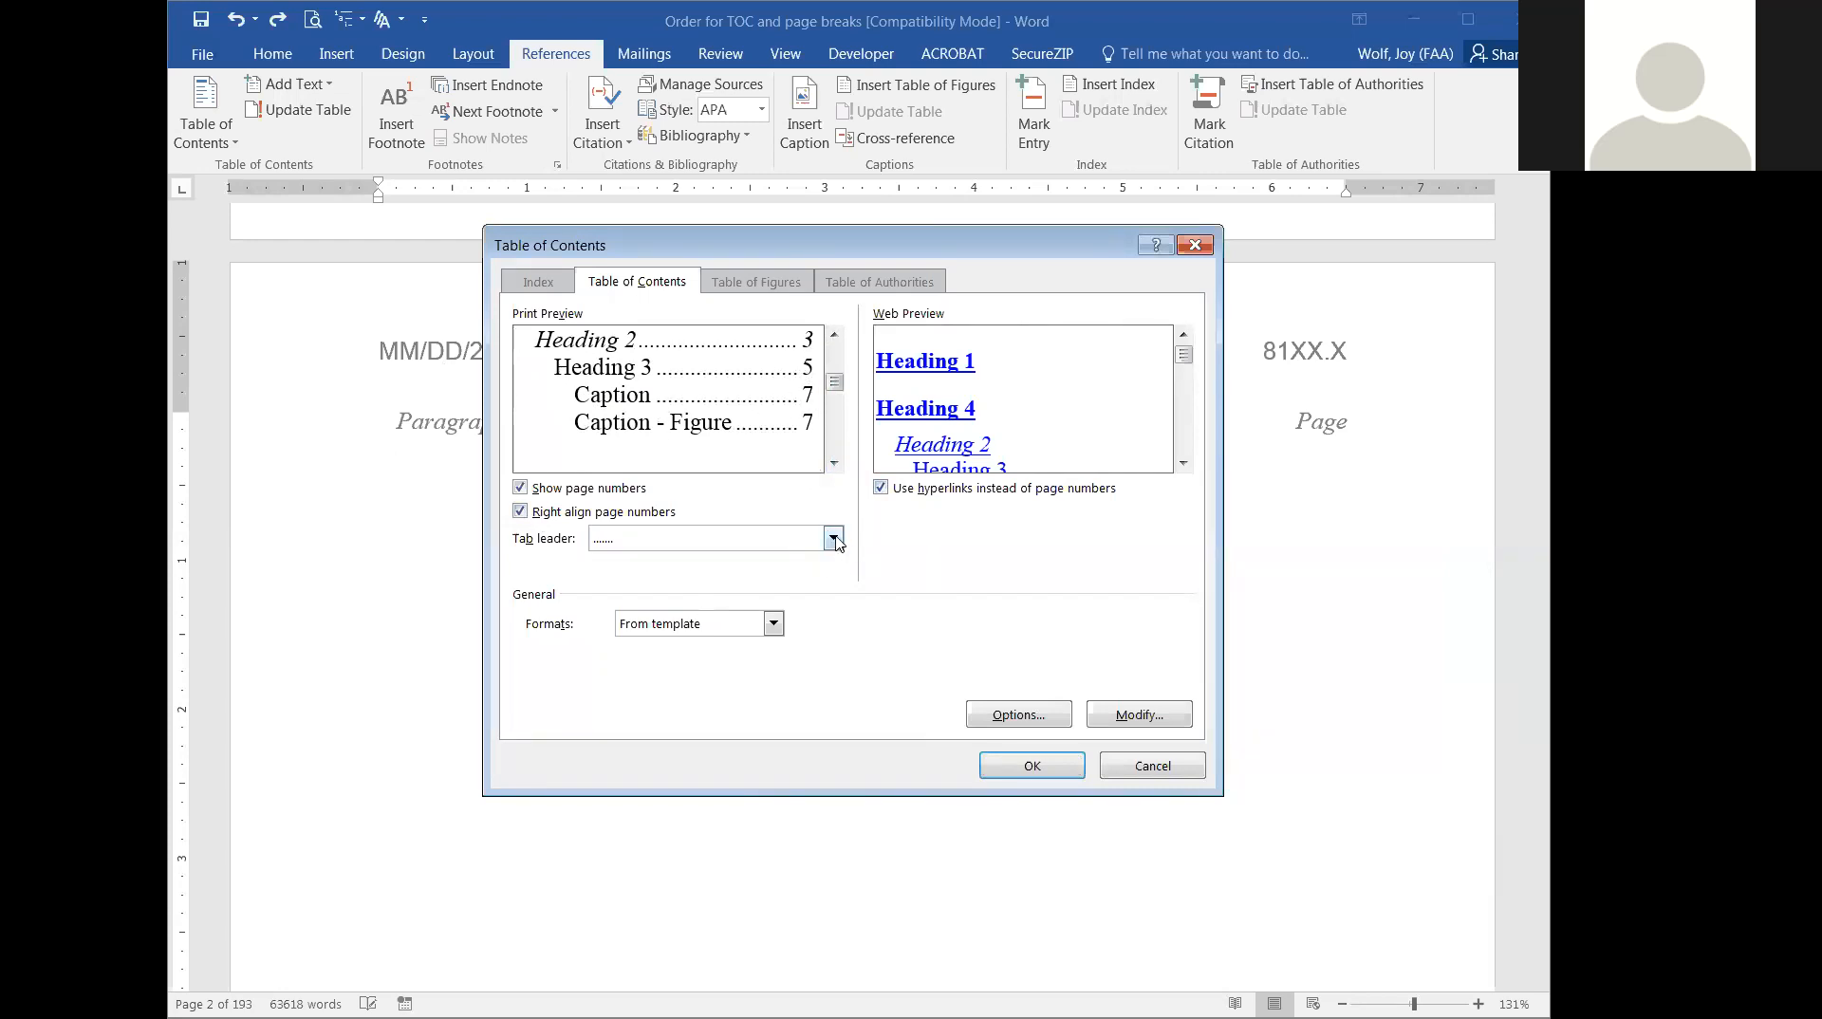
Try switching off right-aligned page numbers and the display of page numbers, and switch both back on.
{"action": "left_click", "coordinate": [518, 512]}
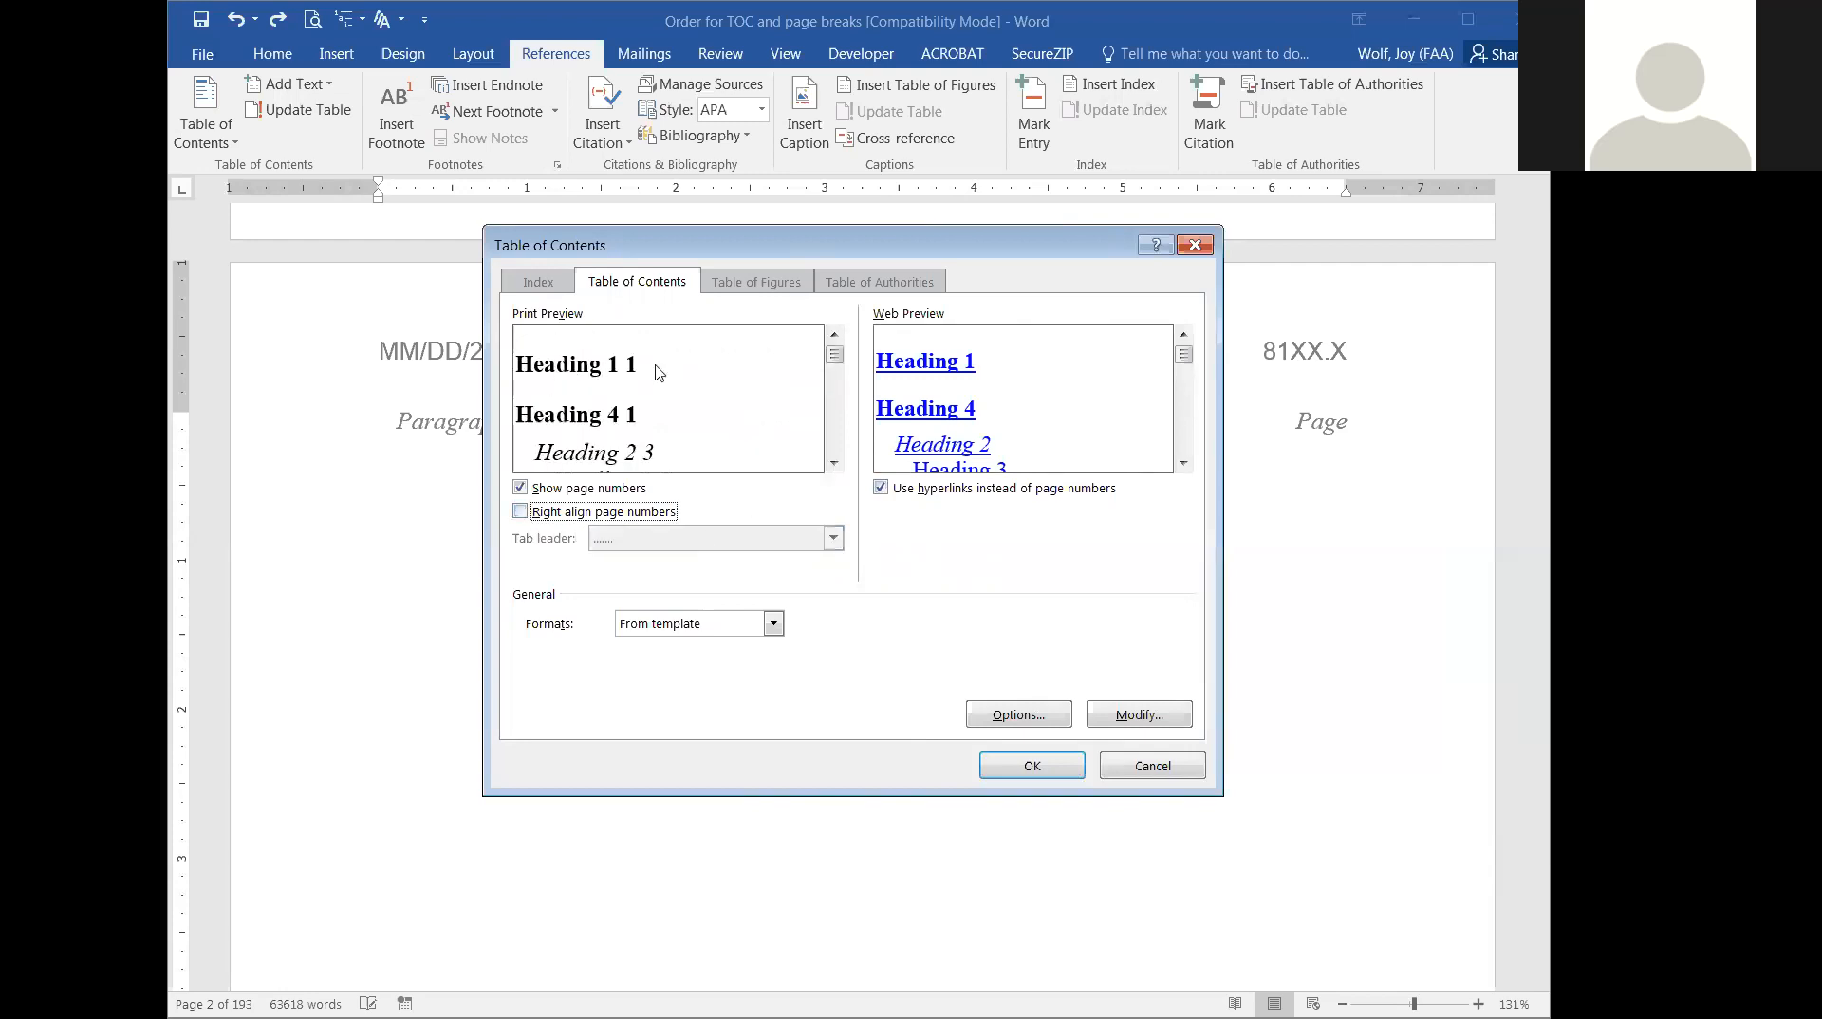
{"action": "left_click", "coordinate": [521, 489]}
{"action": "left_click", "coordinate": [521, 489]}
{"action": "left_click", "coordinate": [520, 513]}
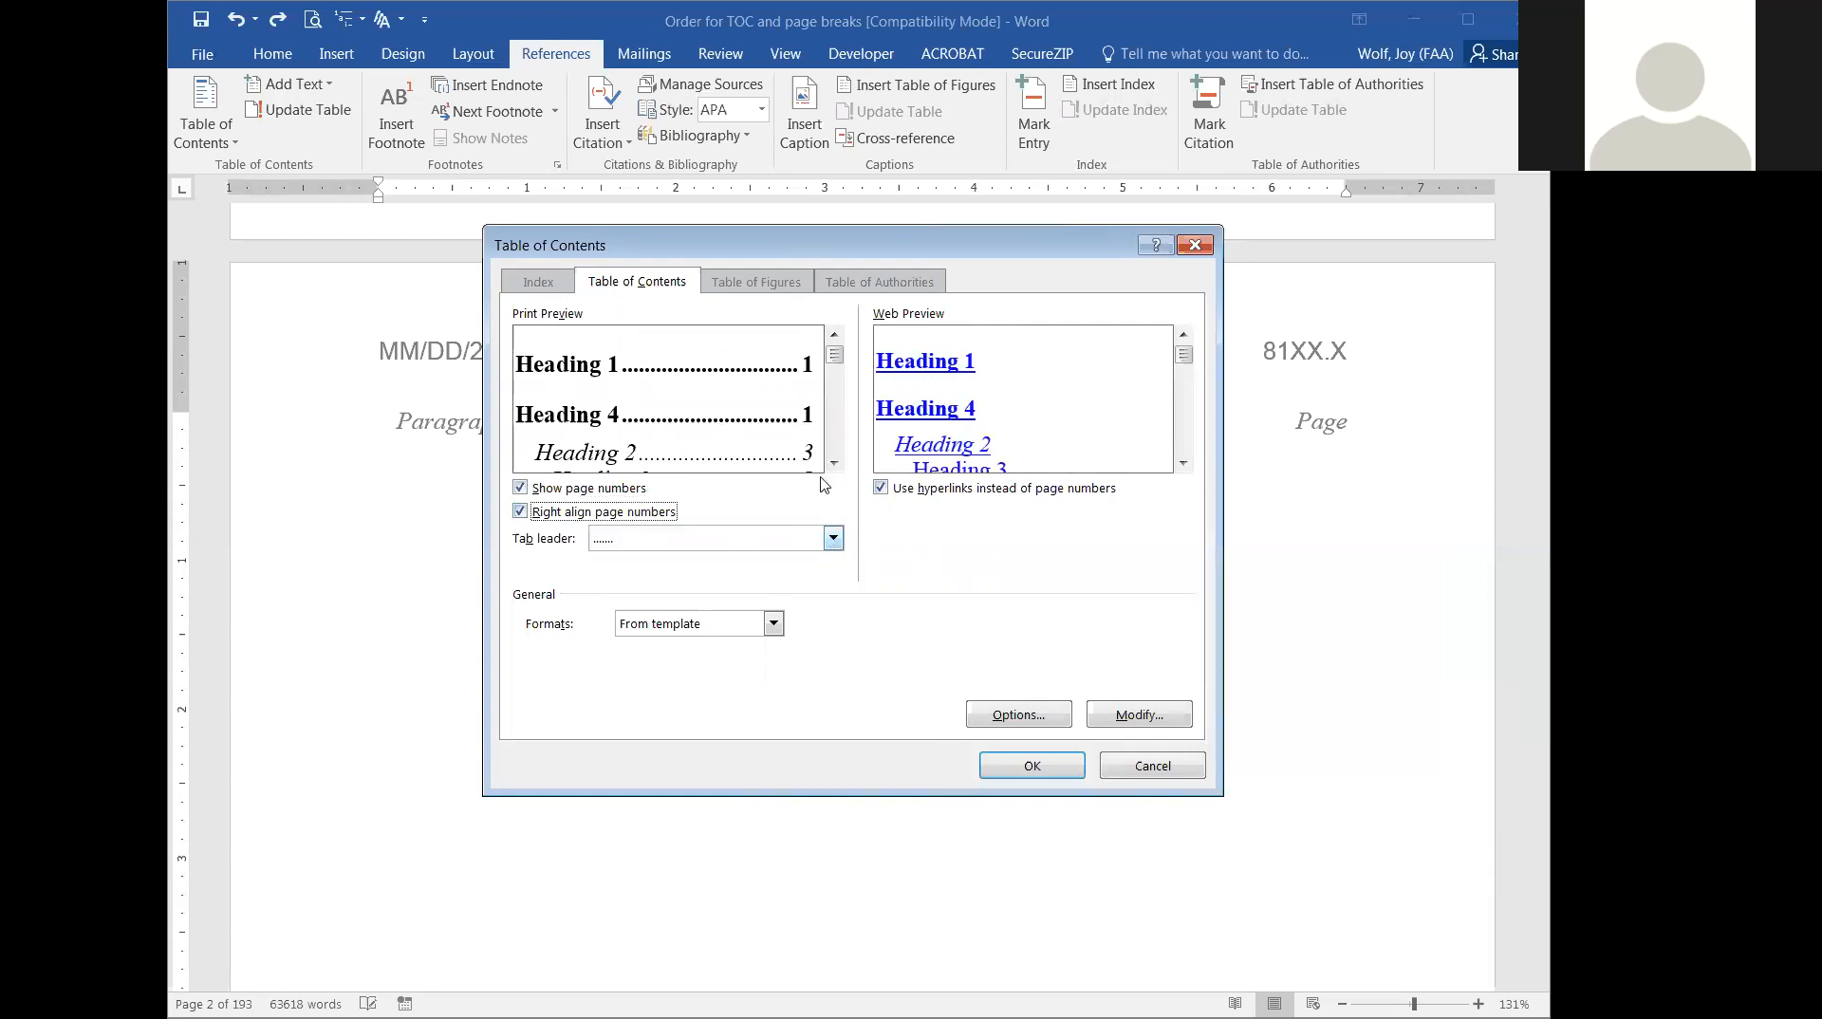
Try the dashed and solid-line tab leaders for the table of contents, and return to the dotted leader.
{"action": "left_click", "coordinate": [834, 539]}
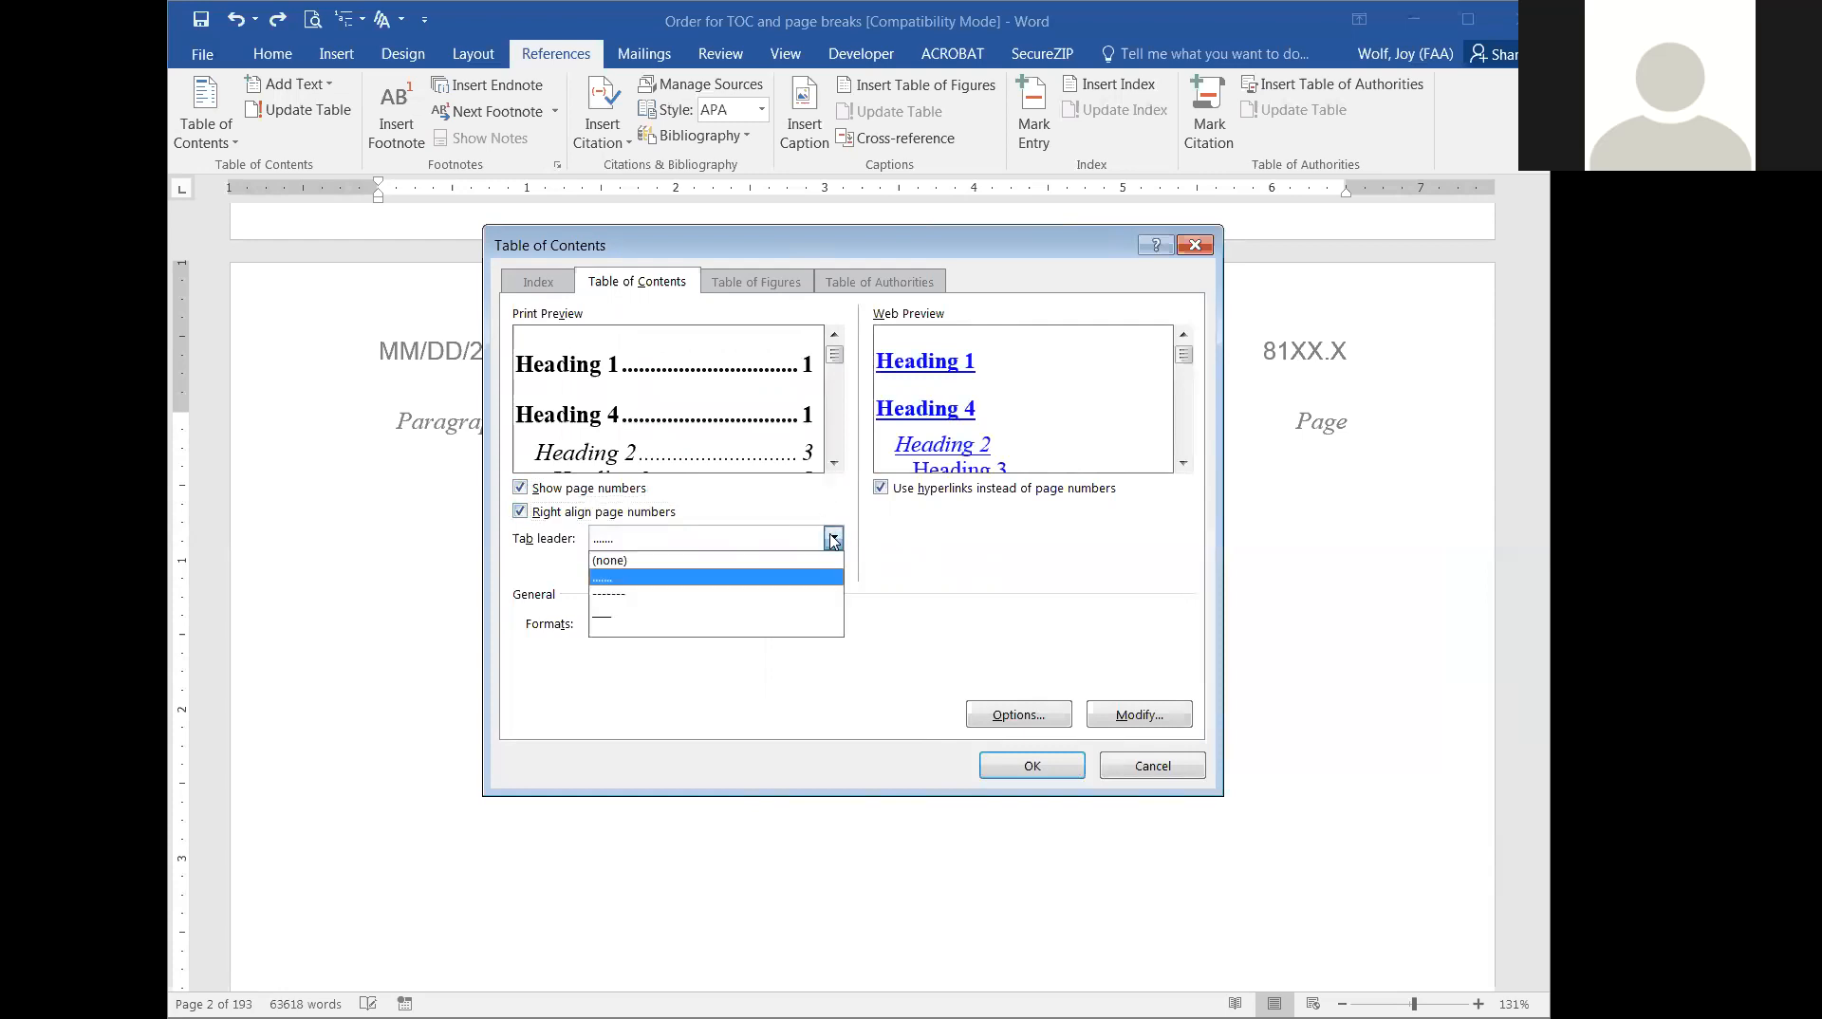
{"action": "left_click", "coordinate": [771, 595]}
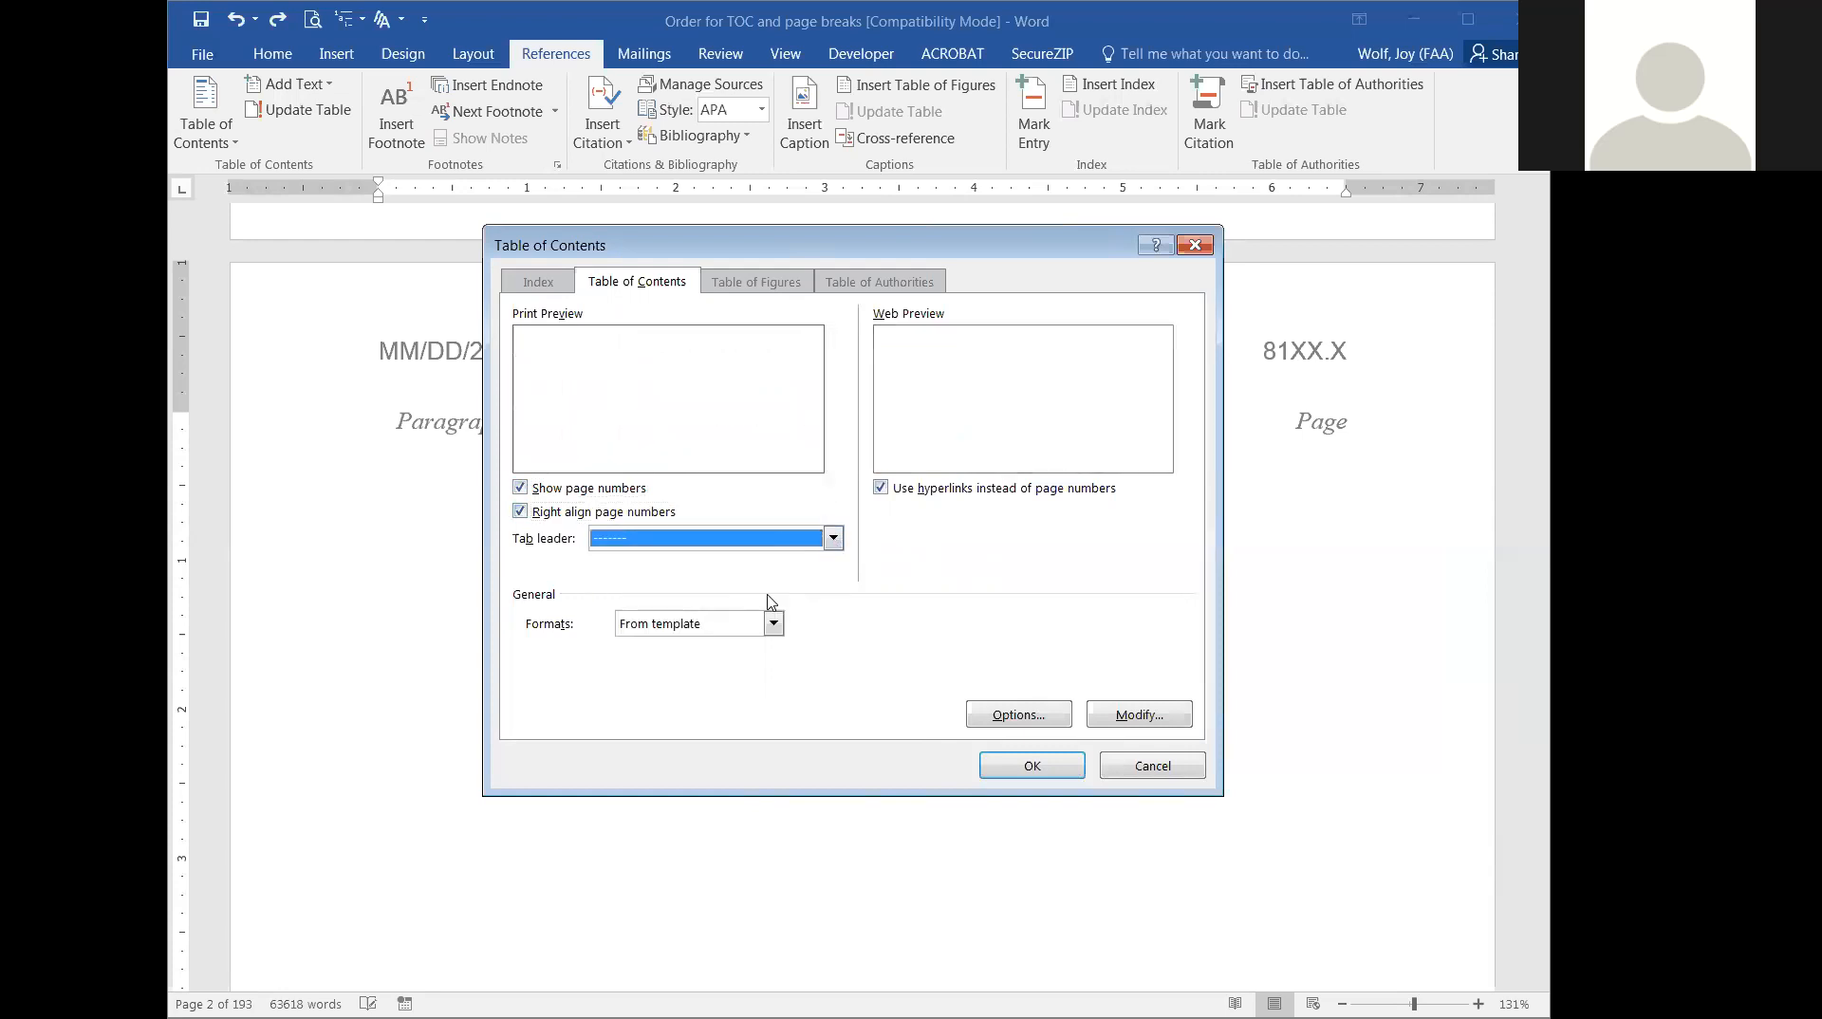
{"action": "left_click", "coordinate": [837, 536]}
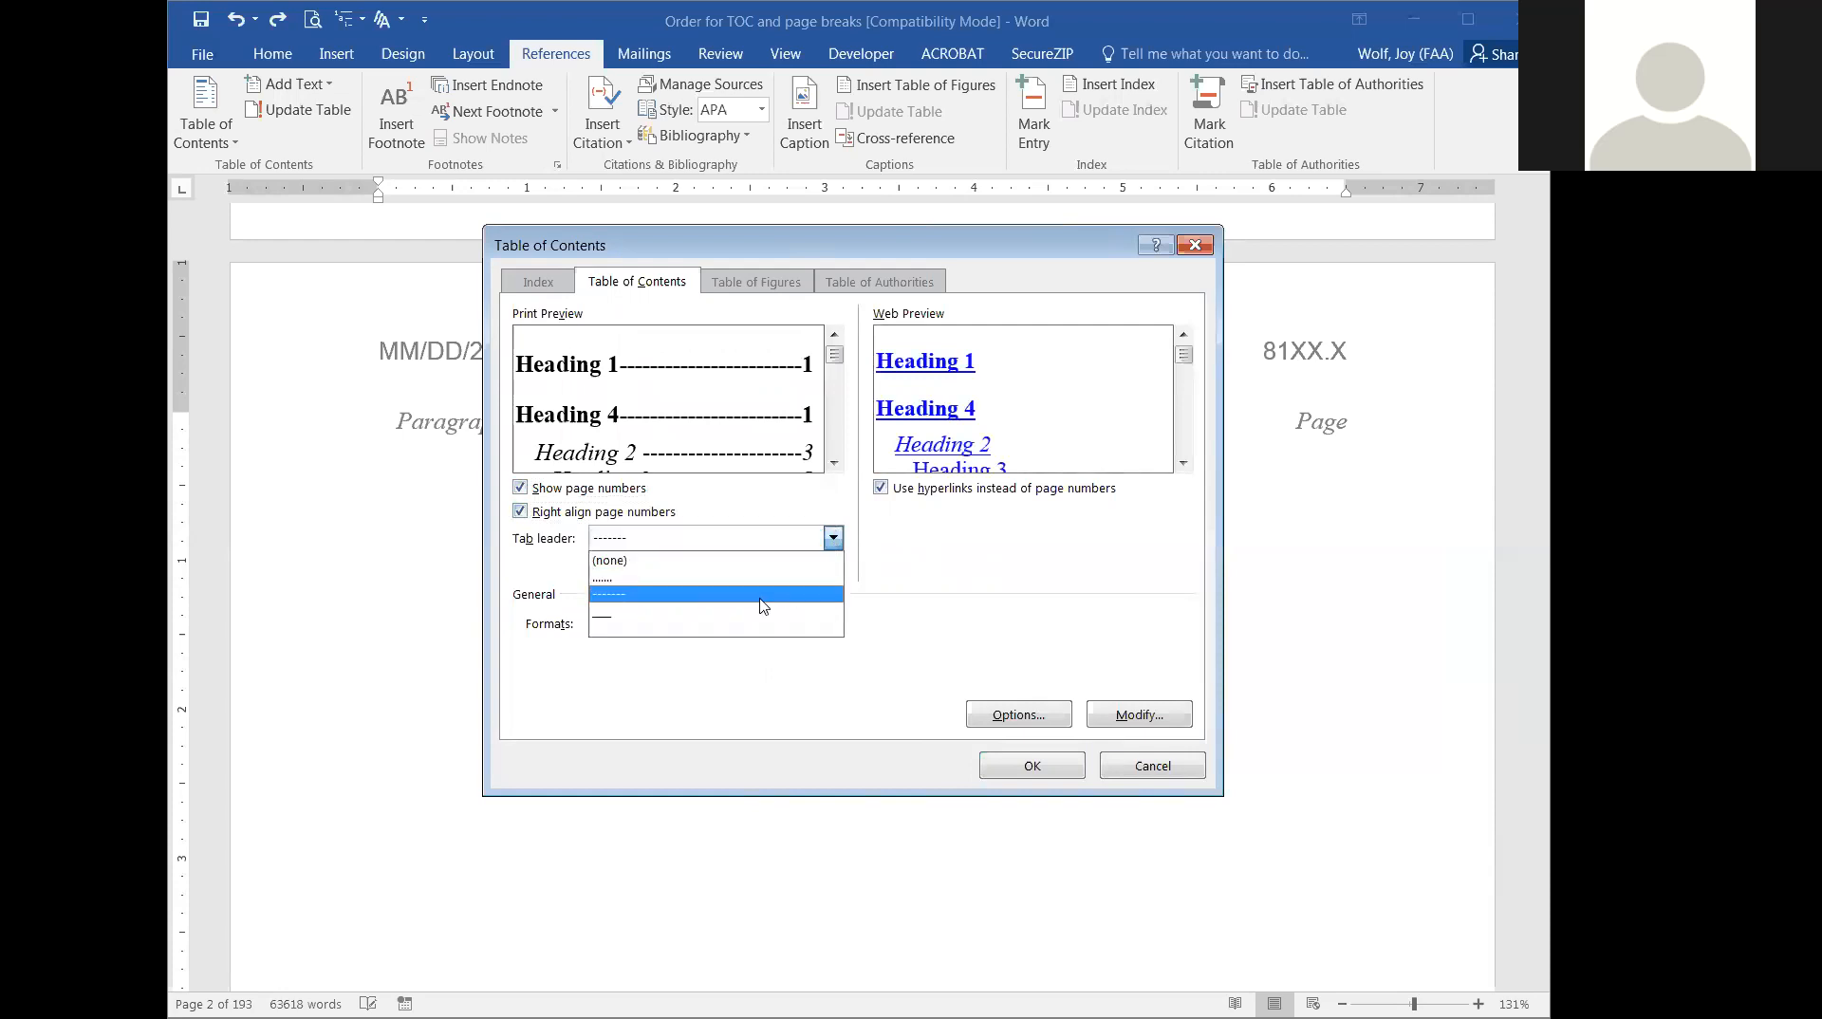
{"action": "left_click", "coordinate": [740, 615]}
{"action": "left_click", "coordinate": [835, 538]}
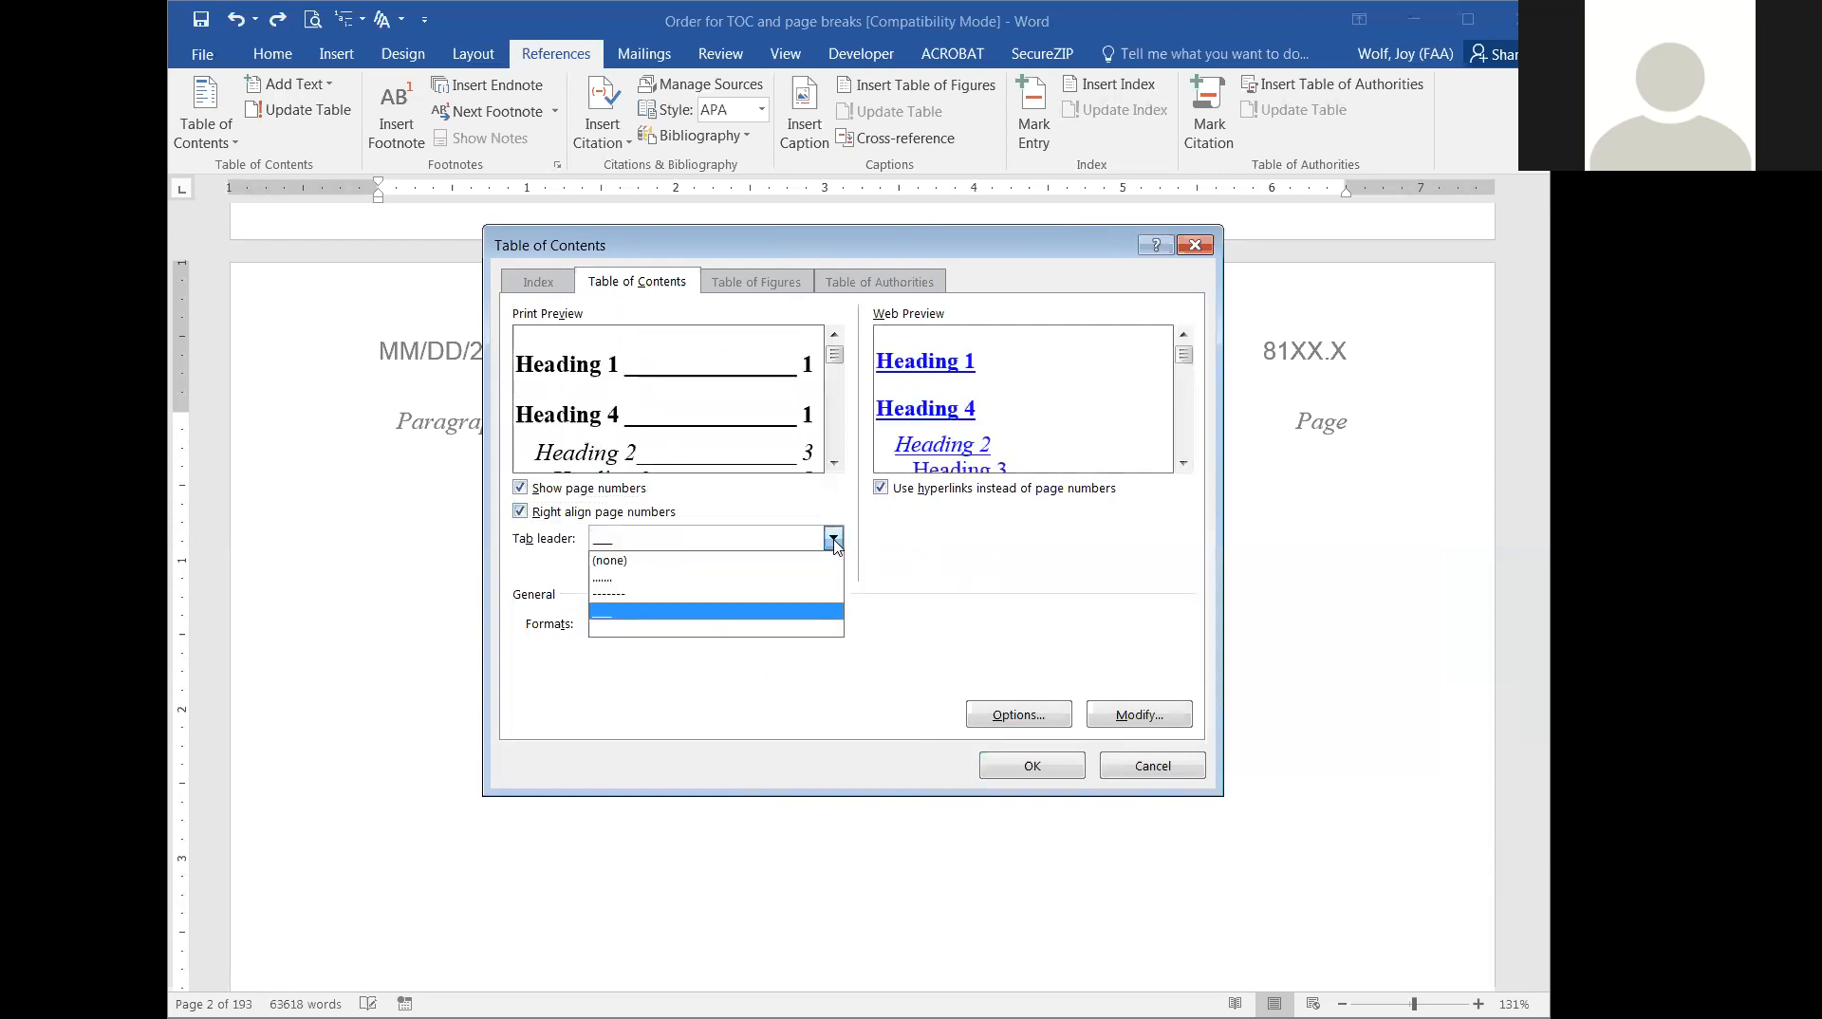
{"action": "left_click", "coordinate": [744, 579]}
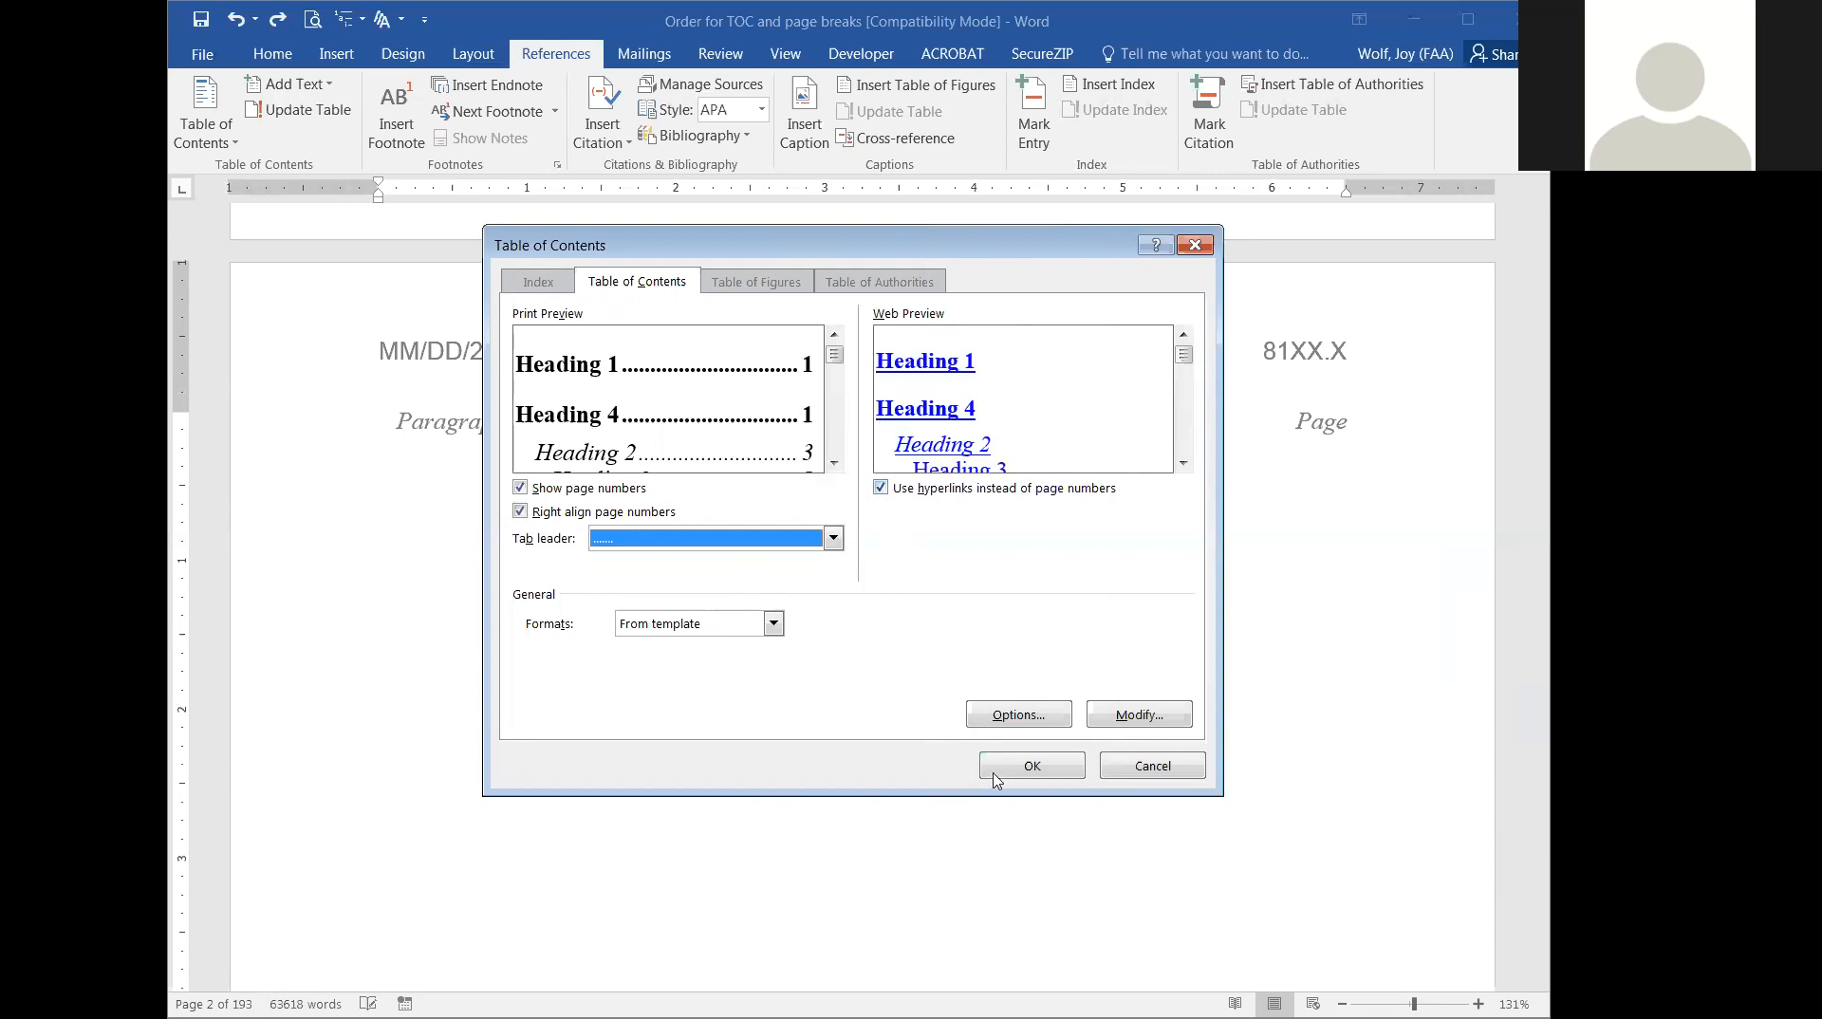
Insert the configured table of contents and check its entries from the appendices back to Chapter 1.
{"action": "left_click", "coordinate": [1045, 770]}
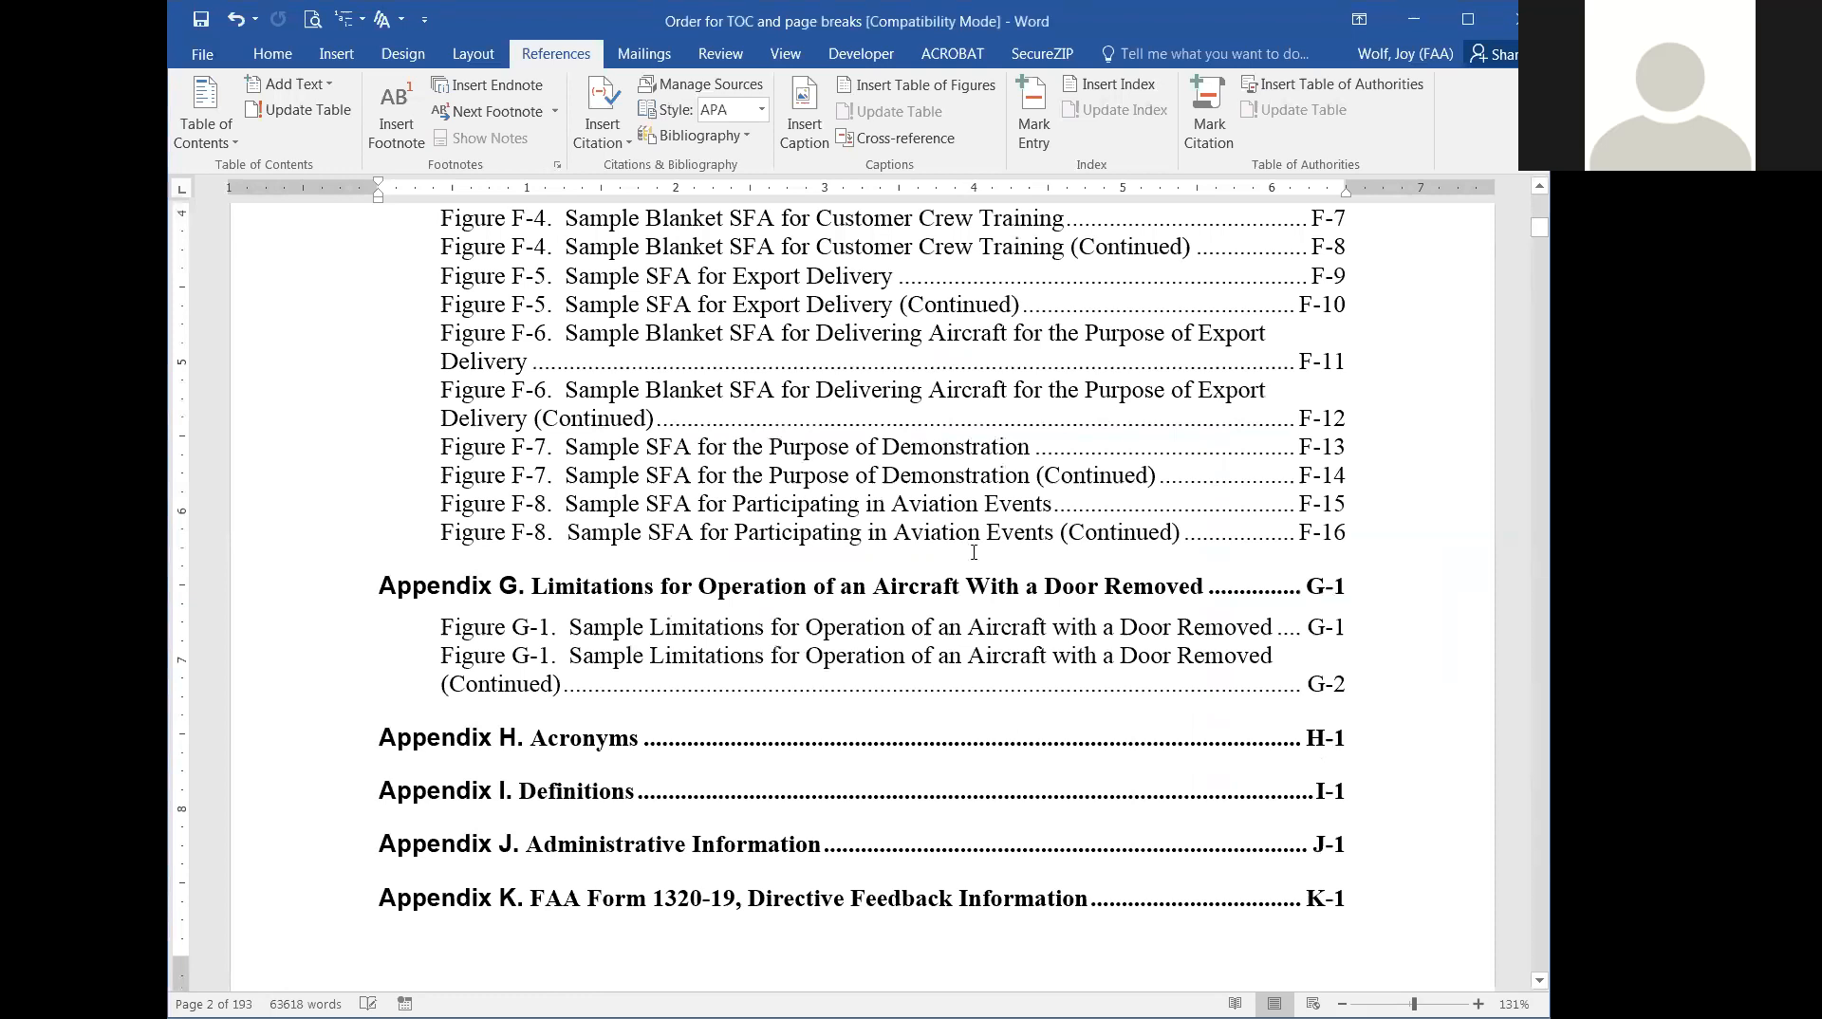
{"action": "scroll", "coordinate": [974, 552], "scroll_direction": "up", "scroll_amount": 7}
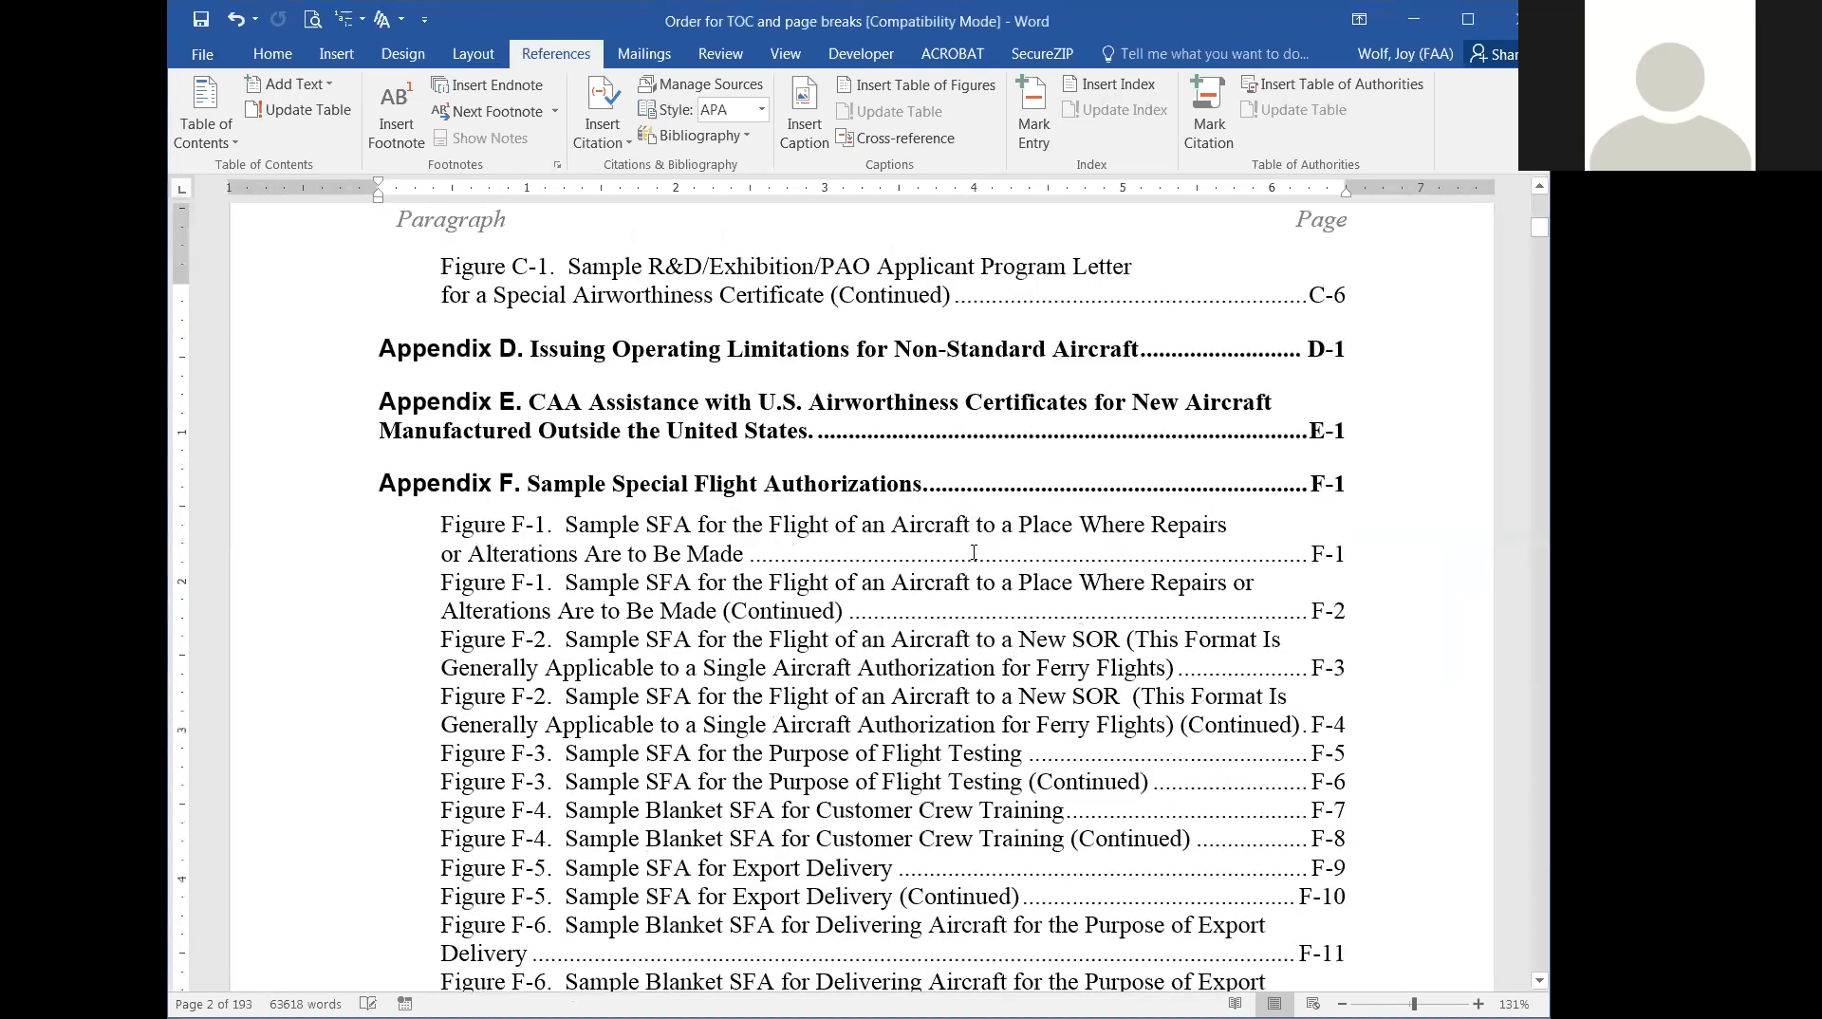
{"action": "scroll", "coordinate": [973, 552], "scroll_direction": "up", "scroll_amount": 4}
{"action": "scroll", "coordinate": [1347, 541], "scroll_direction": "up", "scroll_amount": 6}
{"action": "scroll", "coordinate": [1348, 541], "scroll_direction": "up", "scroll_amount": 15}
{"action": "scroll", "coordinate": [1471, 353], "scroll_direction": "up", "scroll_amount": 15}
{"action": "scroll", "coordinate": [1472, 353], "scroll_direction": "up", "scroll_amount": 15}
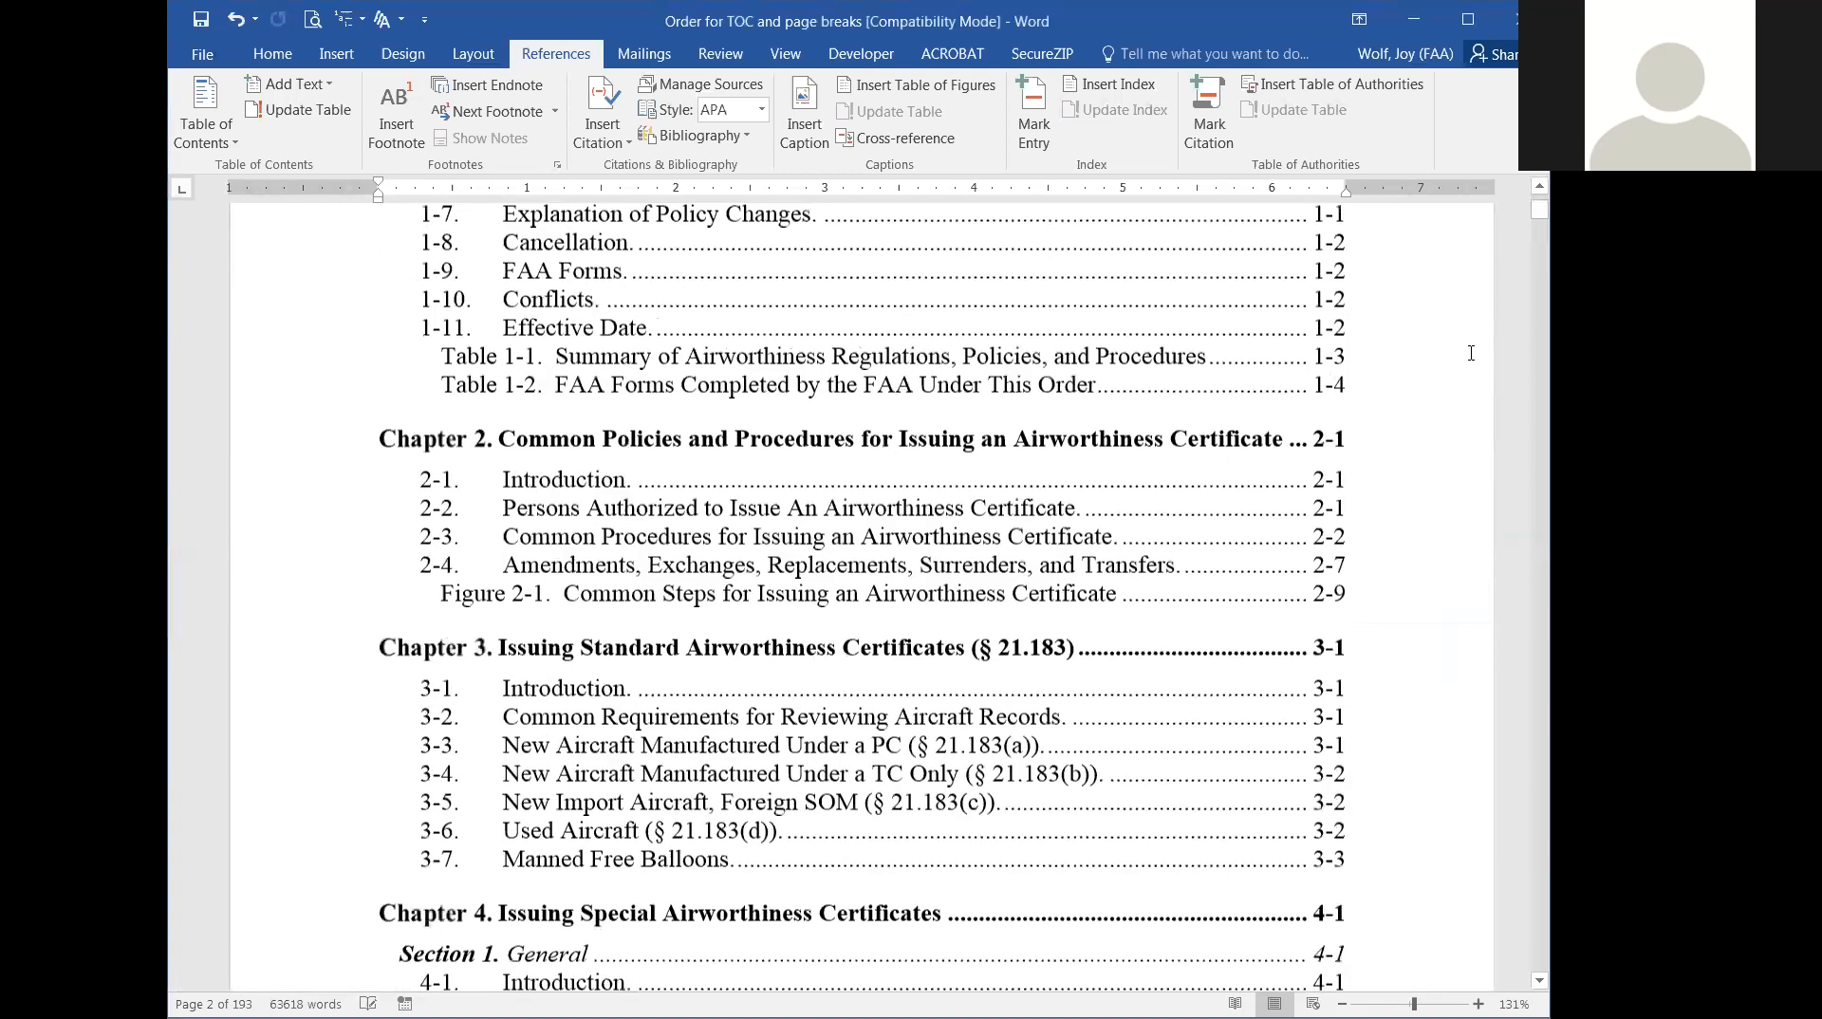
{"action": "scroll", "coordinate": [1471, 353], "scroll_direction": "up", "scroll_amount": 5}
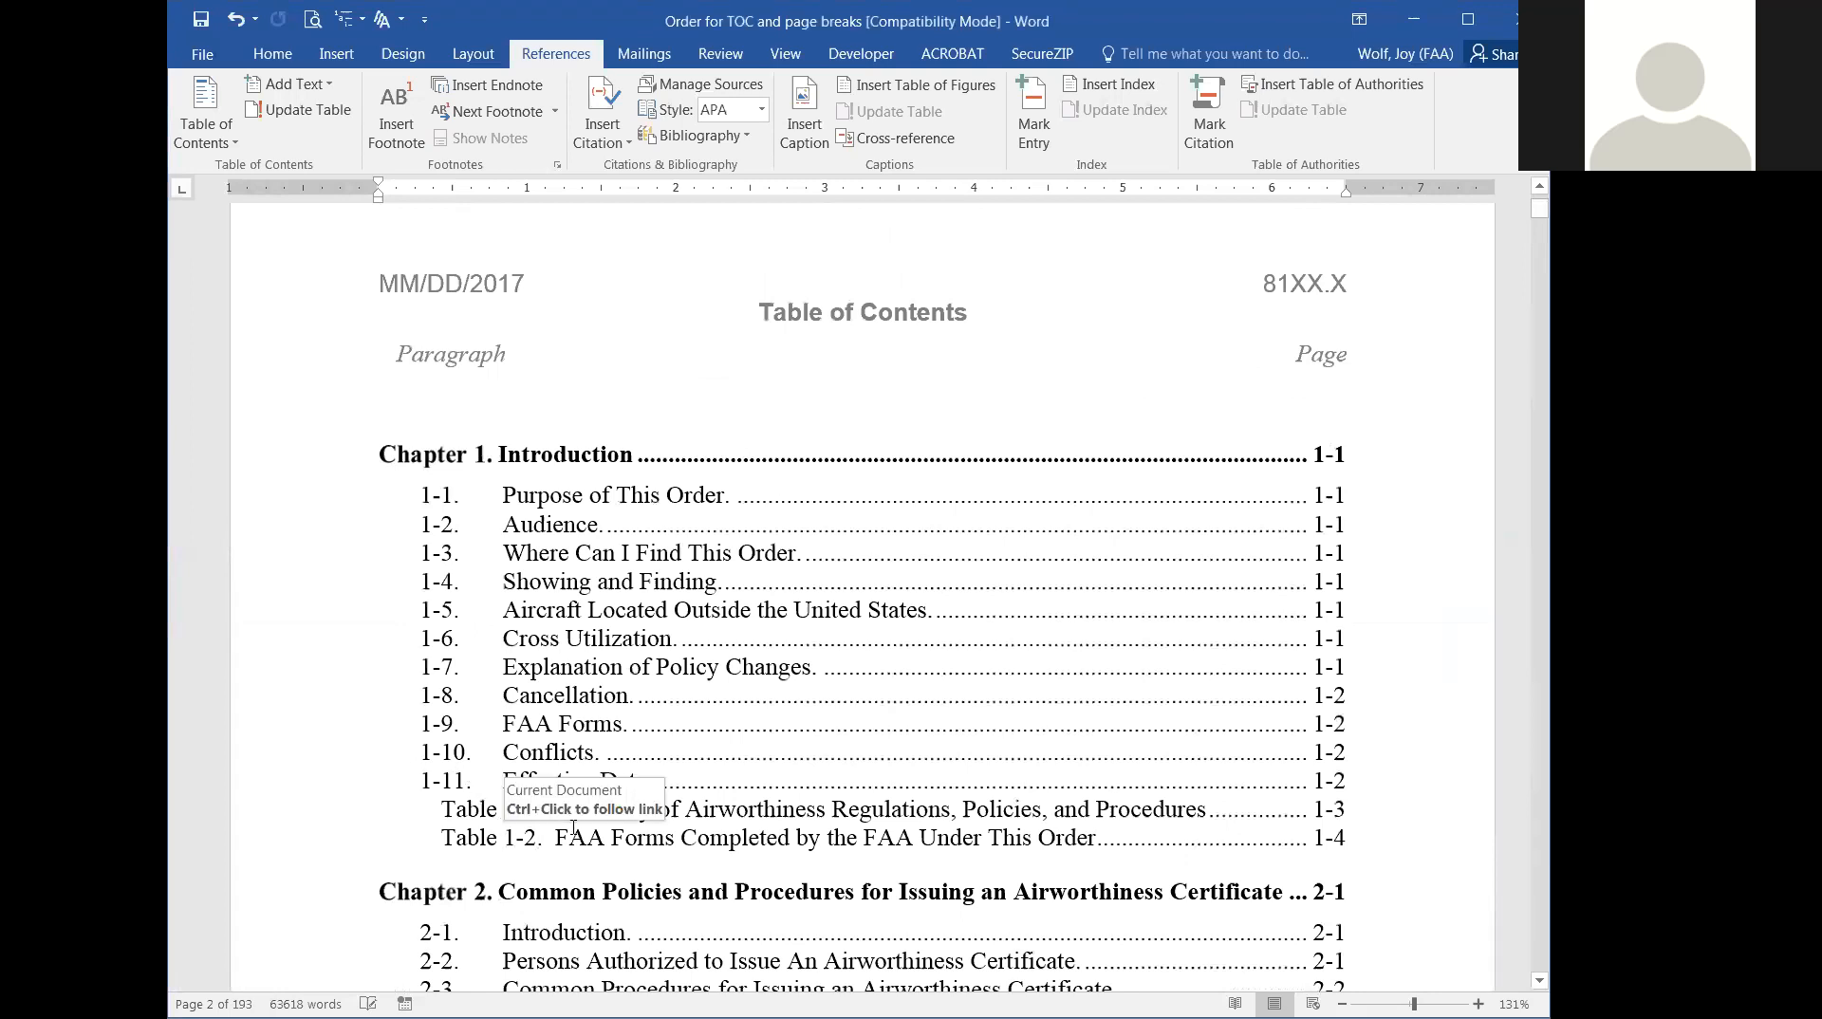
Review the inserted chapter, section, paragraph, table and figure entries from Chapter 1 through Chapter 18.
{"action": "scroll", "coordinate": [611, 798], "scroll_direction": "down", "scroll_amount": 7}
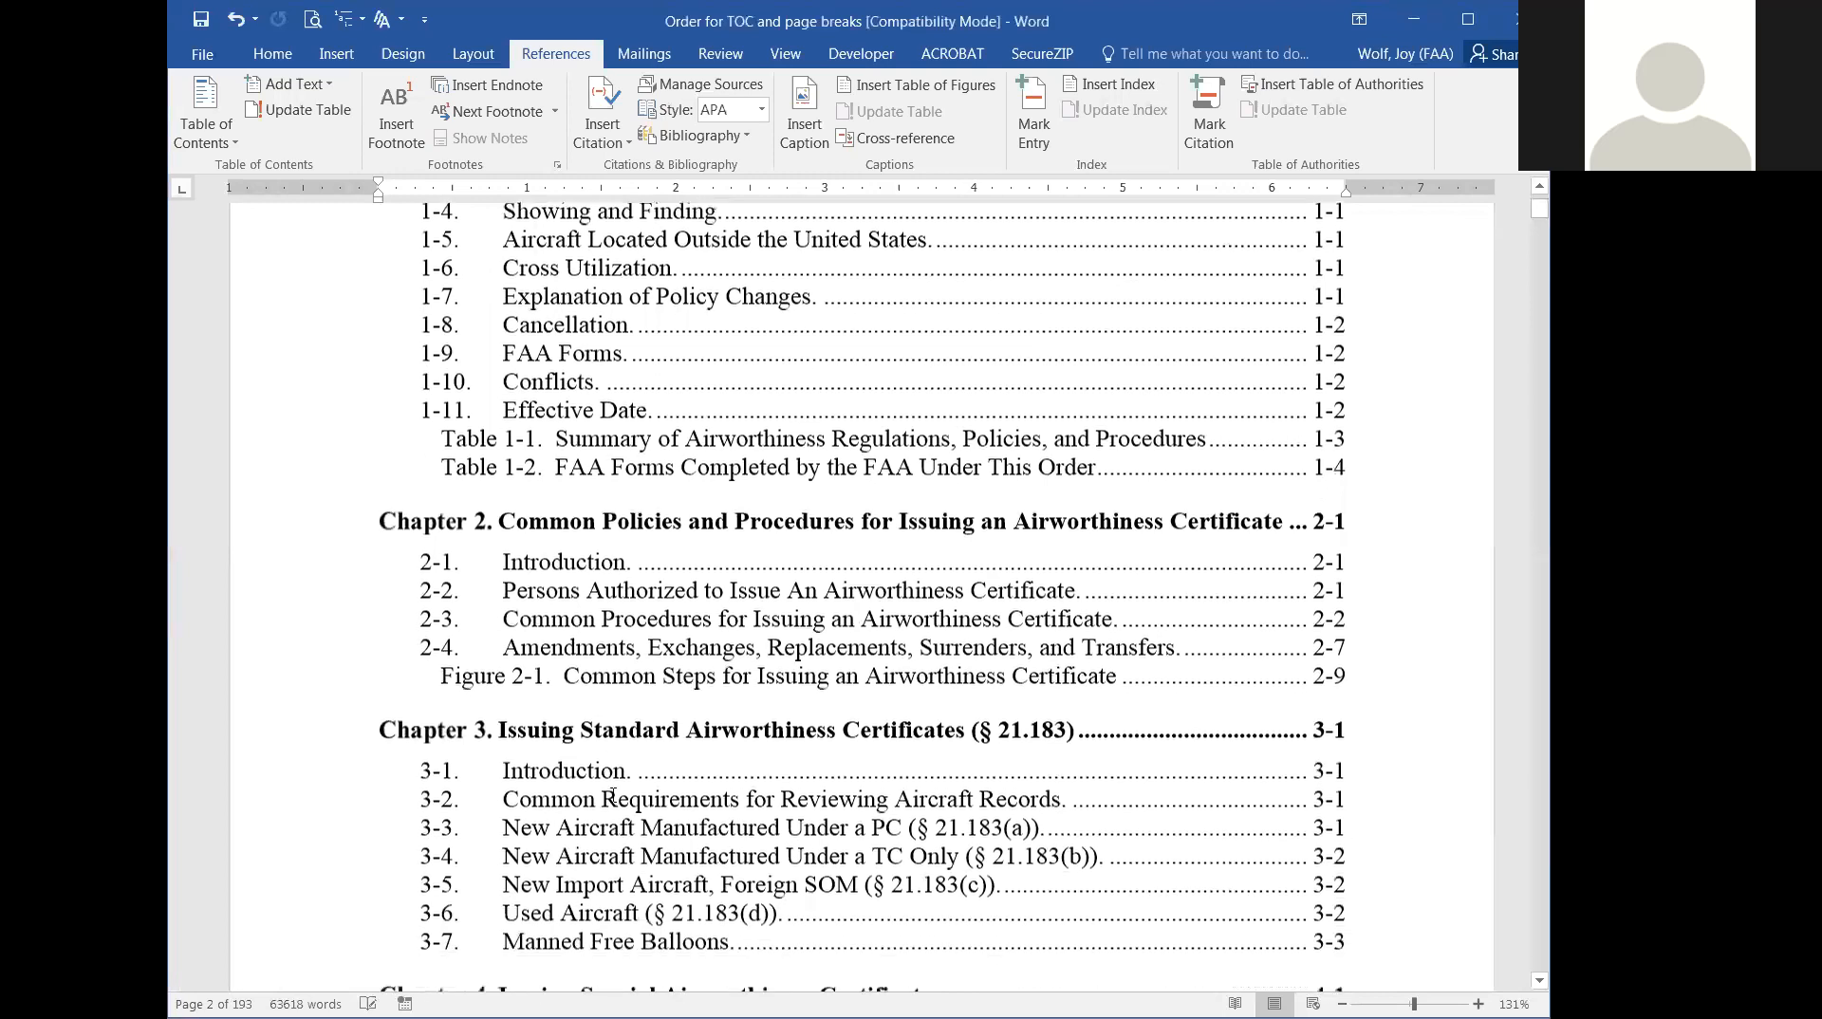
{"action": "scroll", "coordinate": [613, 795], "scroll_direction": "down", "scroll_amount": 6}
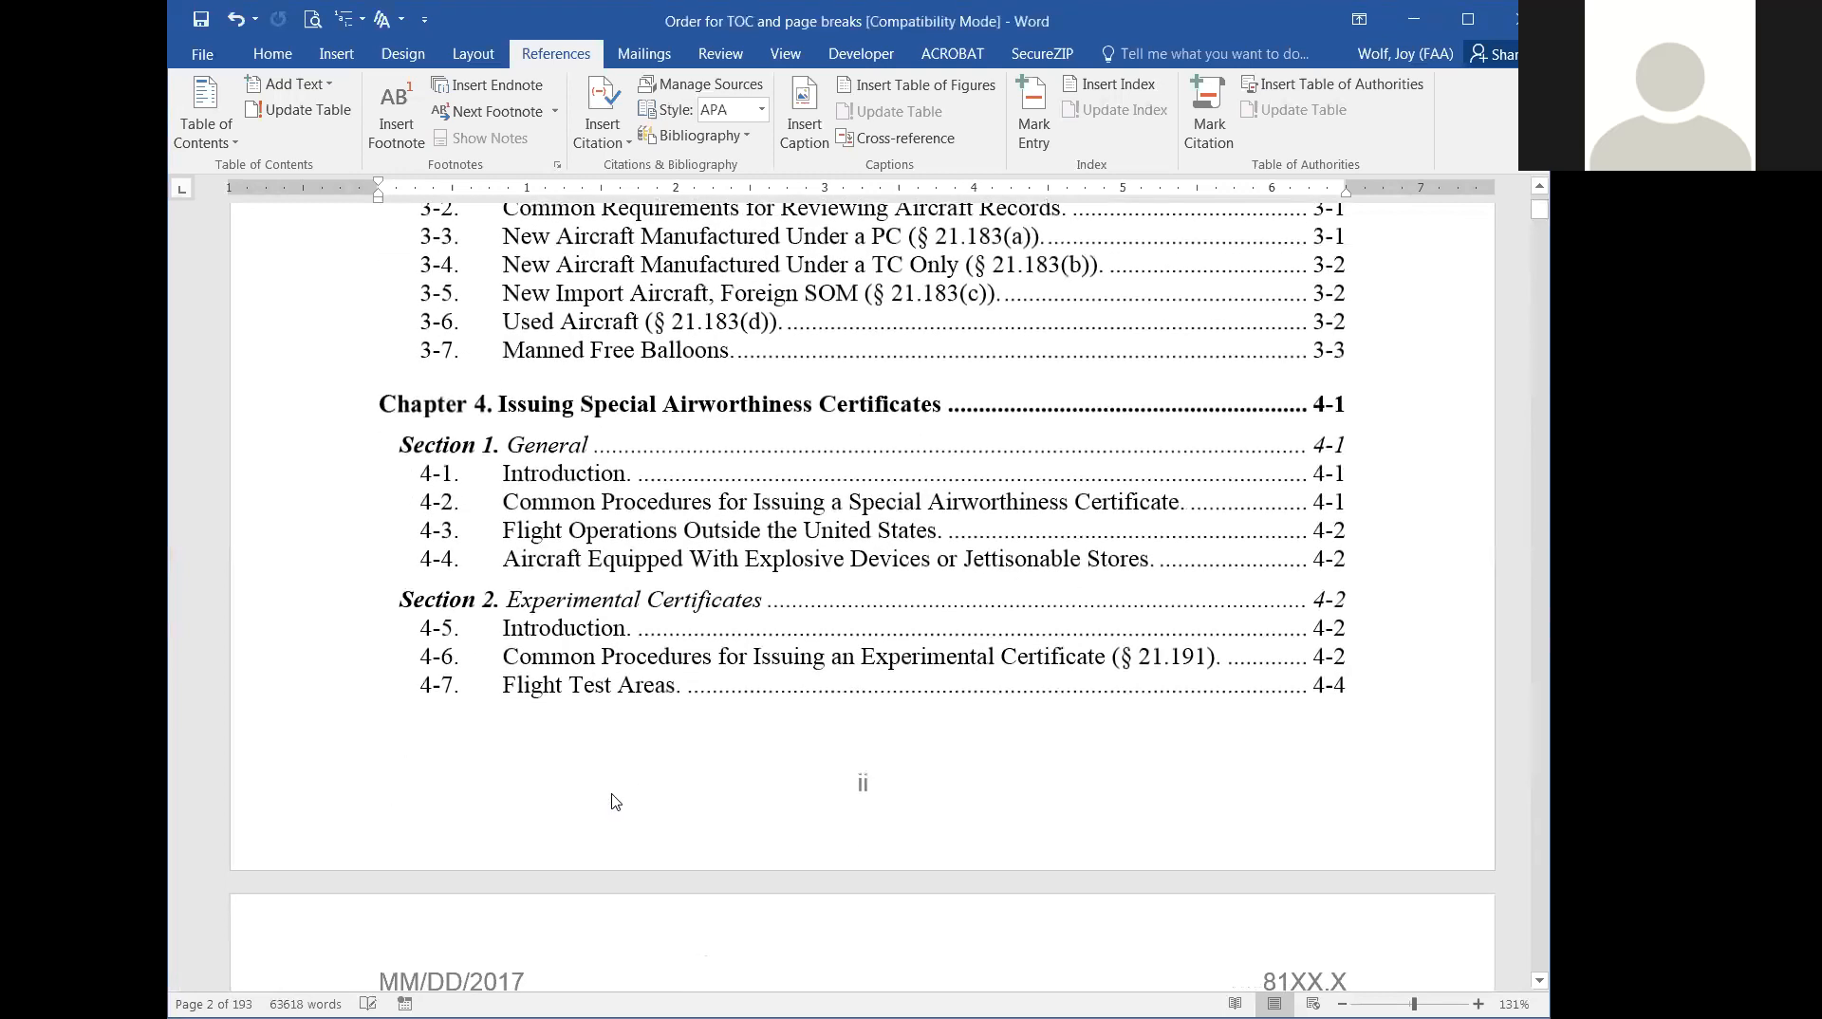
{"action": "scroll", "coordinate": [616, 802], "scroll_direction": "down", "scroll_amount": 7}
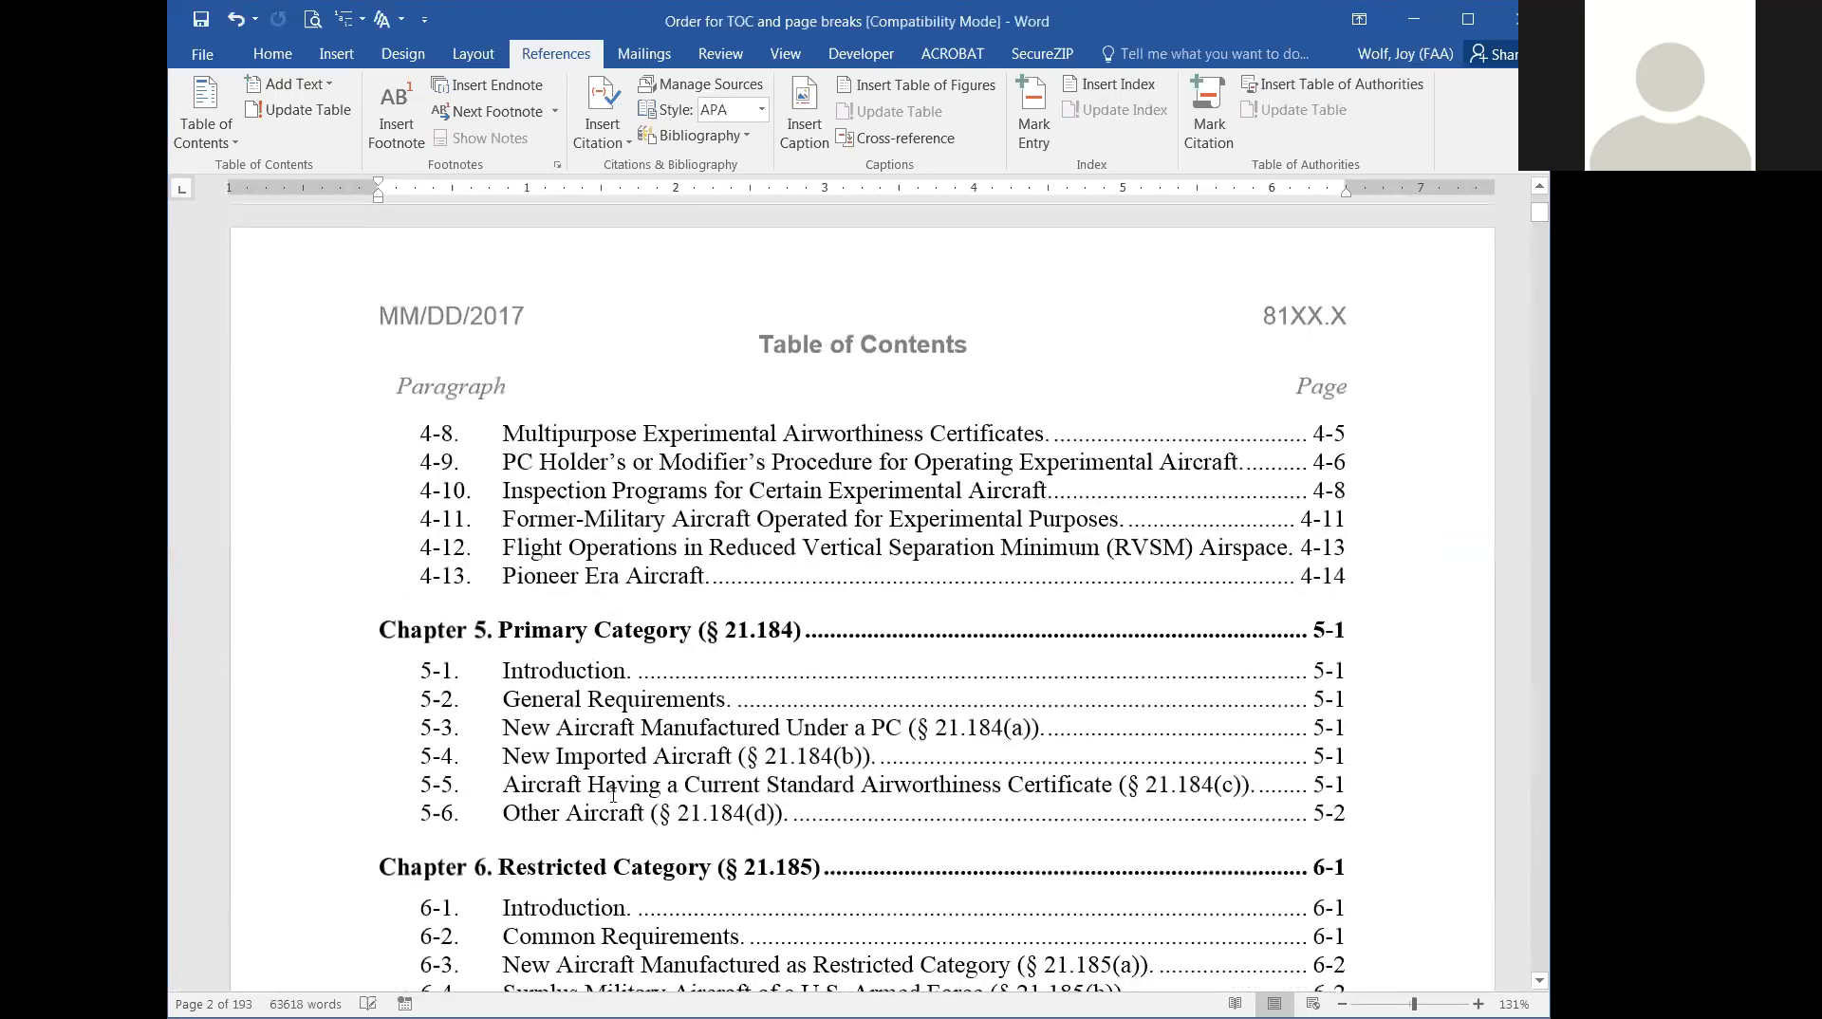
{"action": "scroll", "coordinate": [612, 793], "scroll_direction": "down", "scroll_amount": 7}
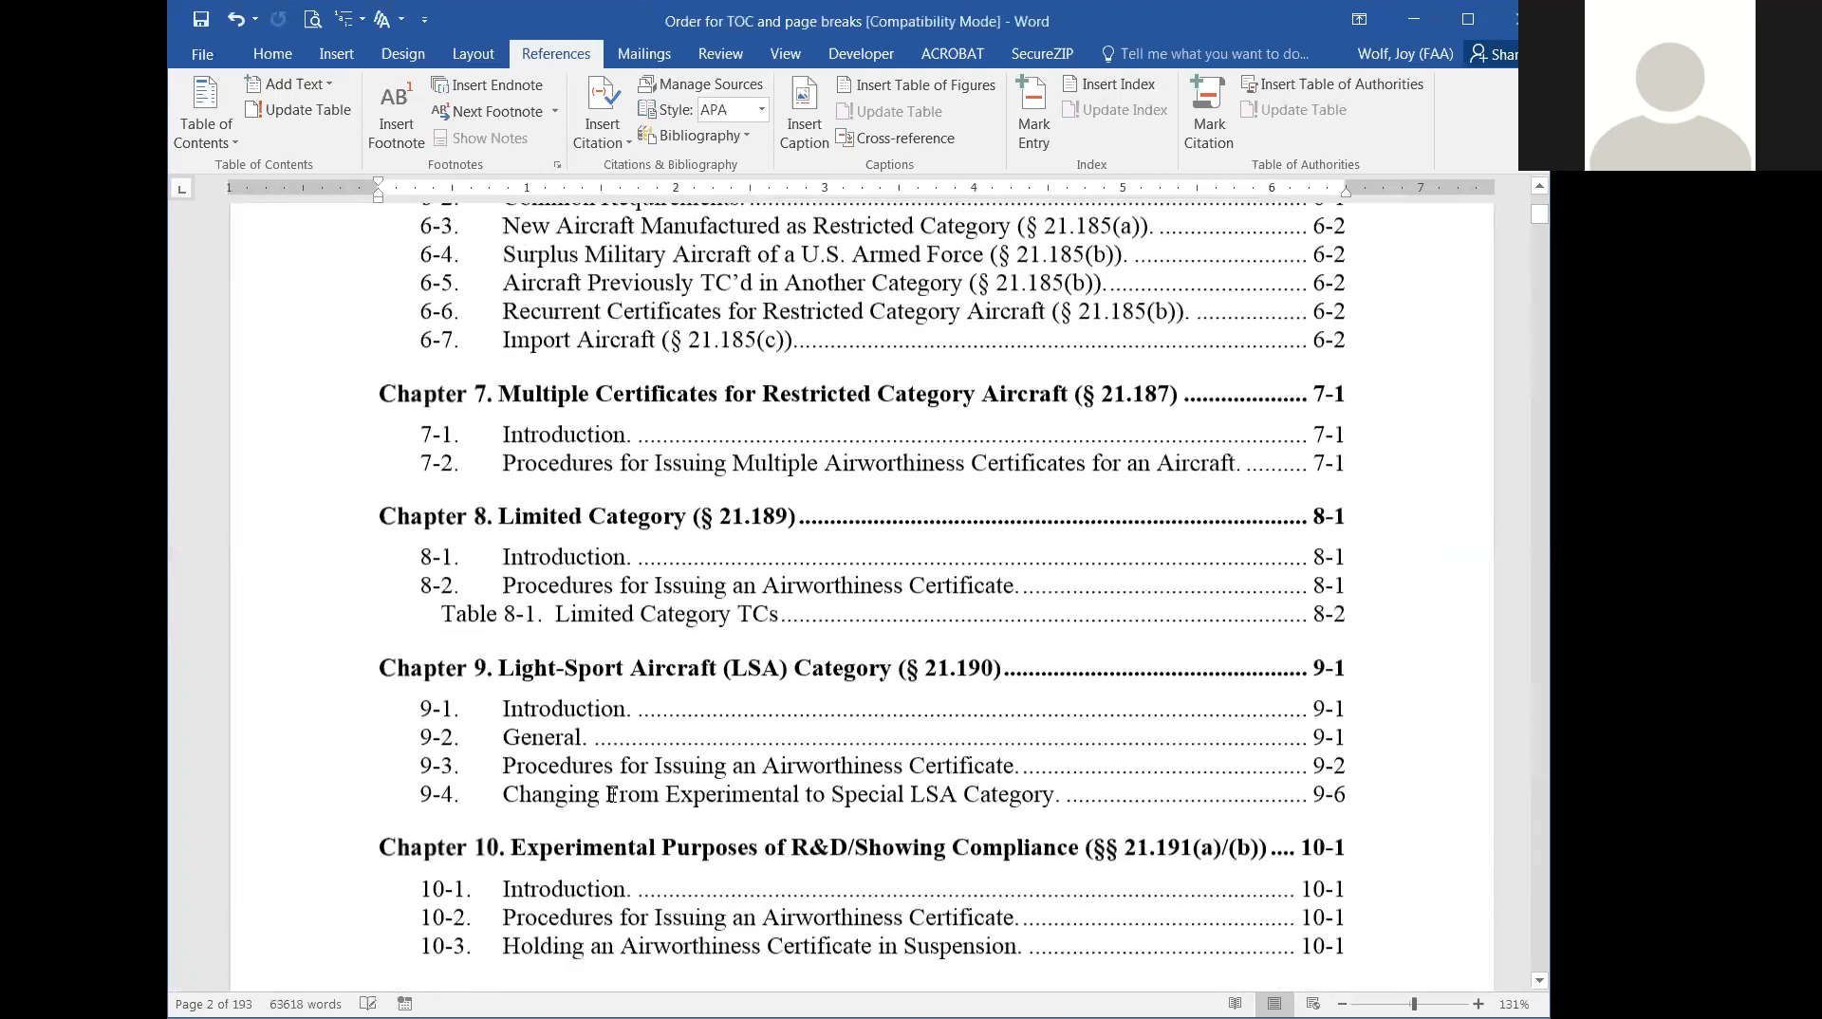
{"action": "scroll", "coordinate": [615, 802], "scroll_direction": "down", "scroll_amount": 7}
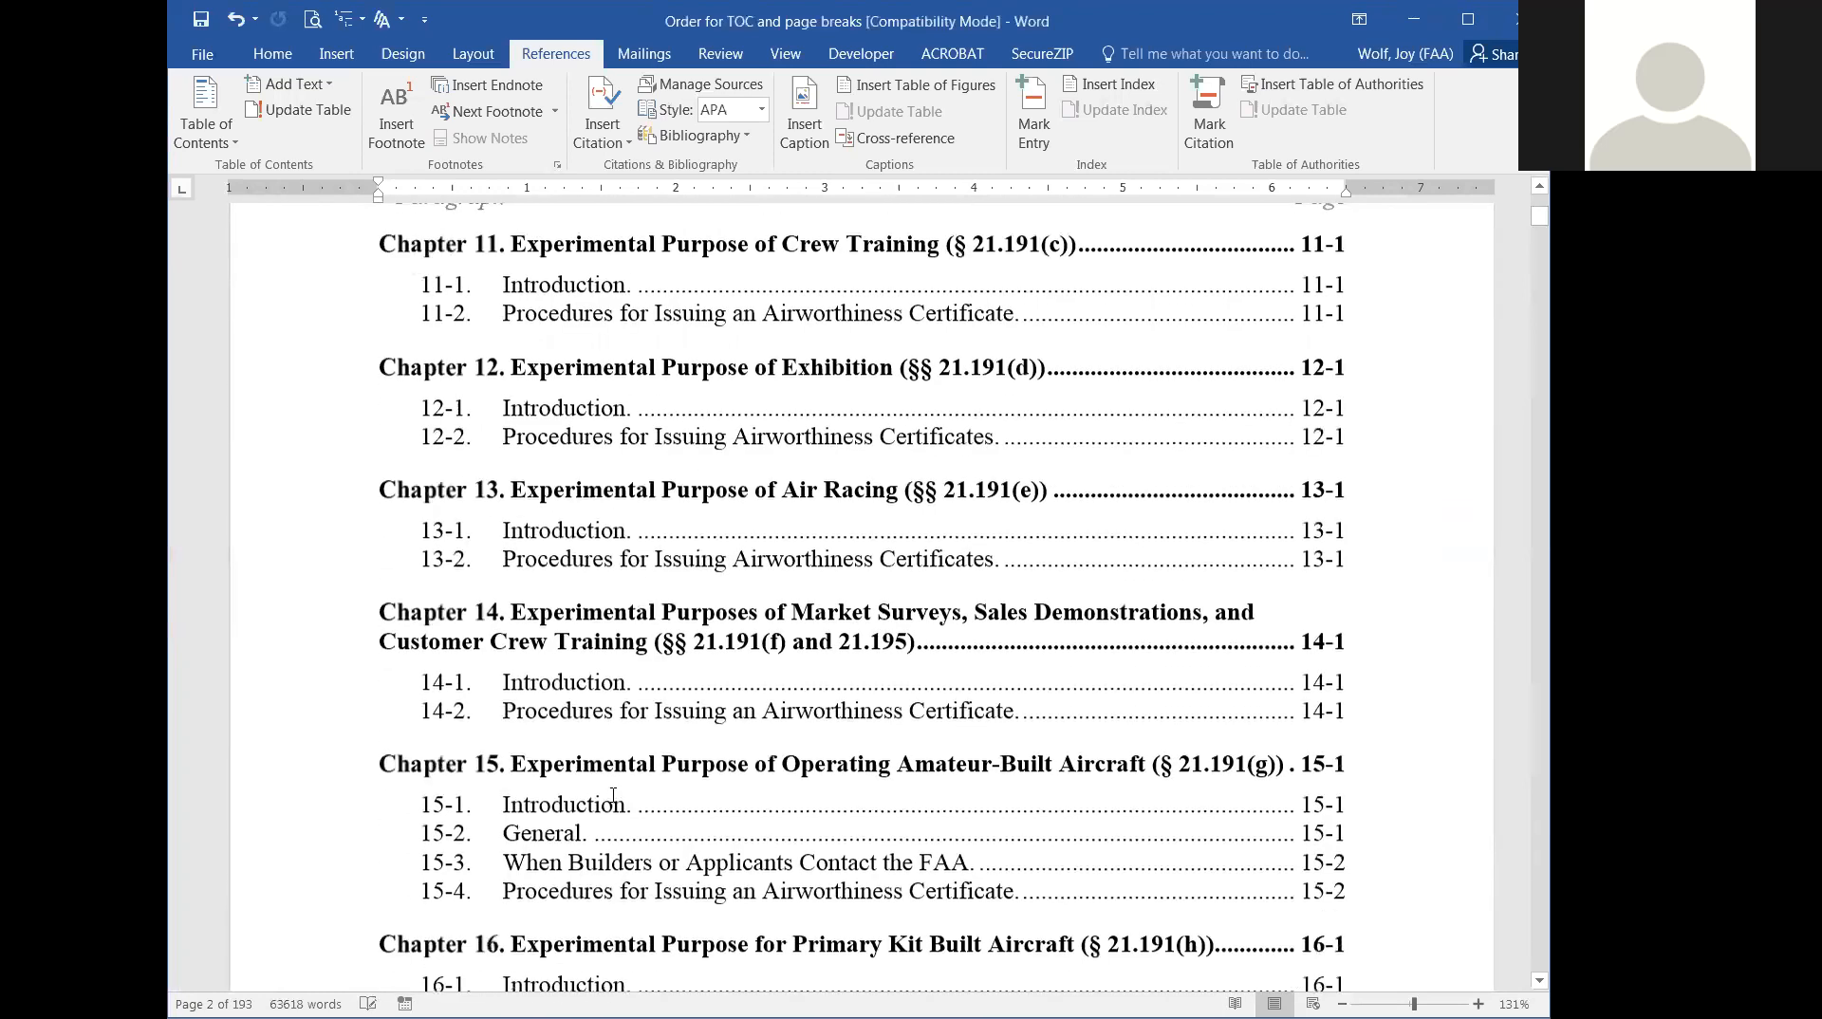
{"action": "scroll", "coordinate": [614, 795], "scroll_direction": "down", "scroll_amount": 5}
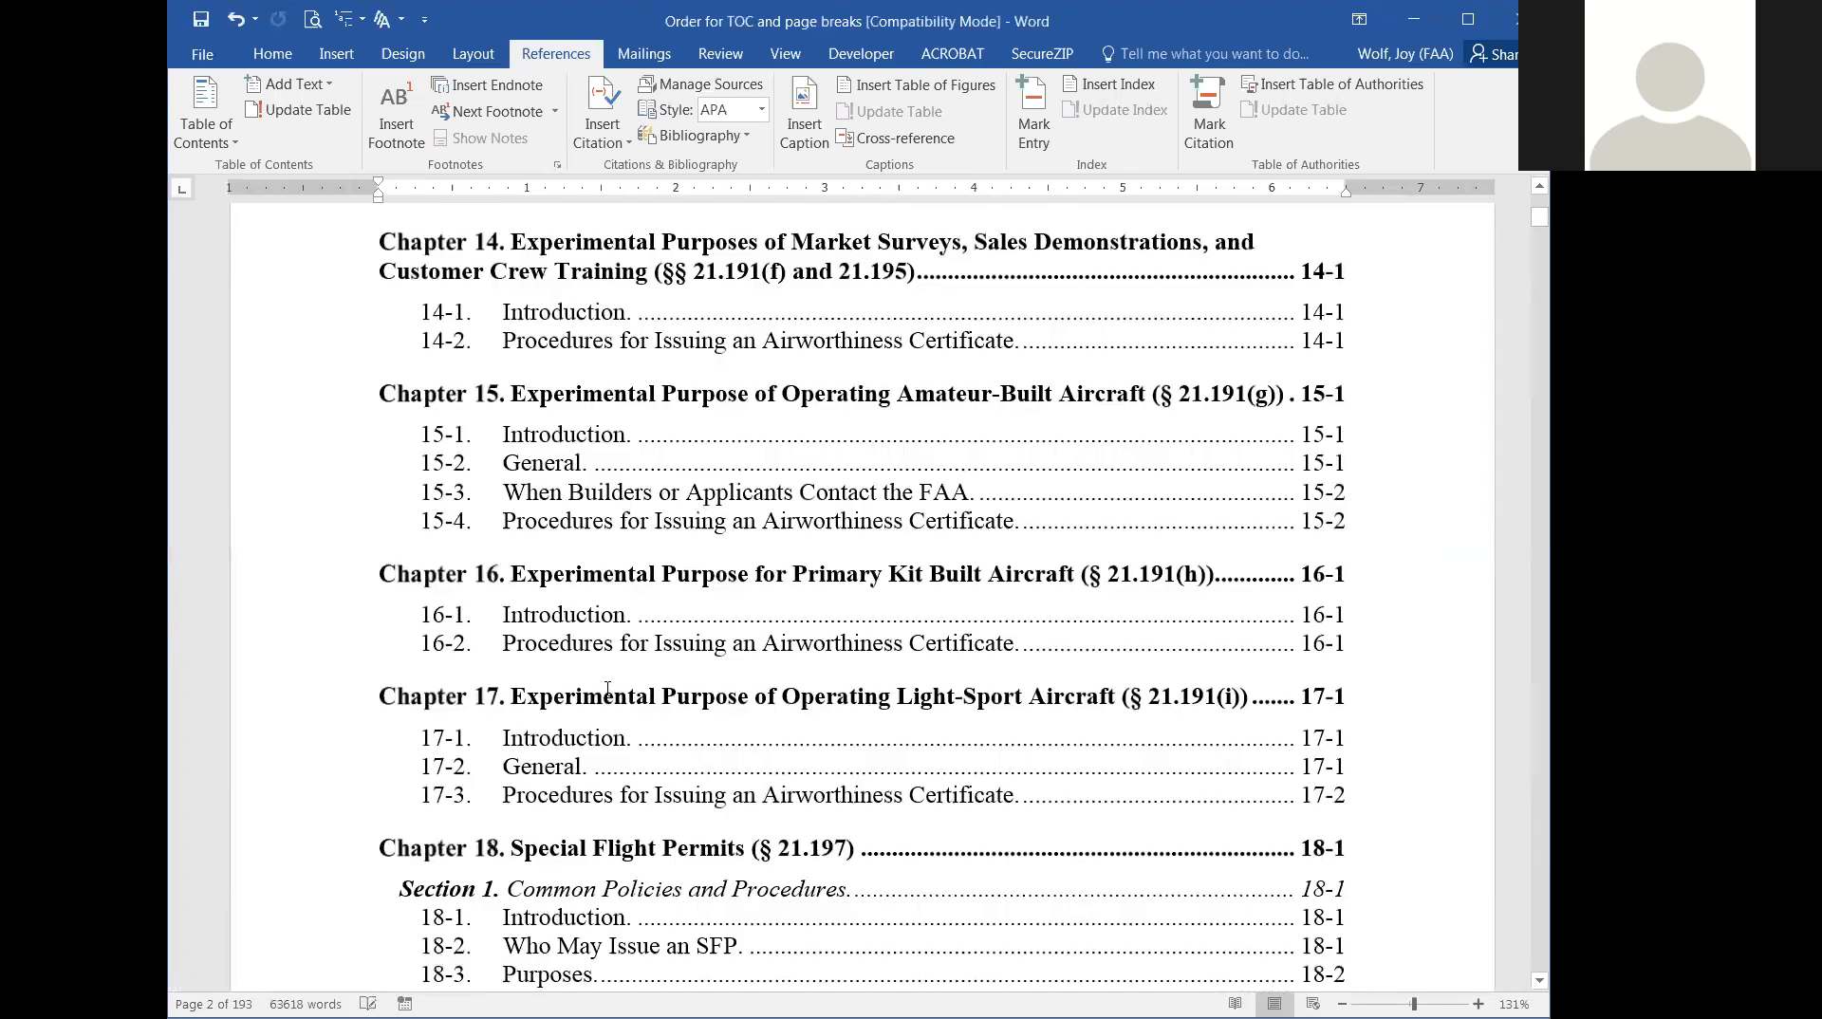
{"action": "left_click", "coordinate": [607, 688]}
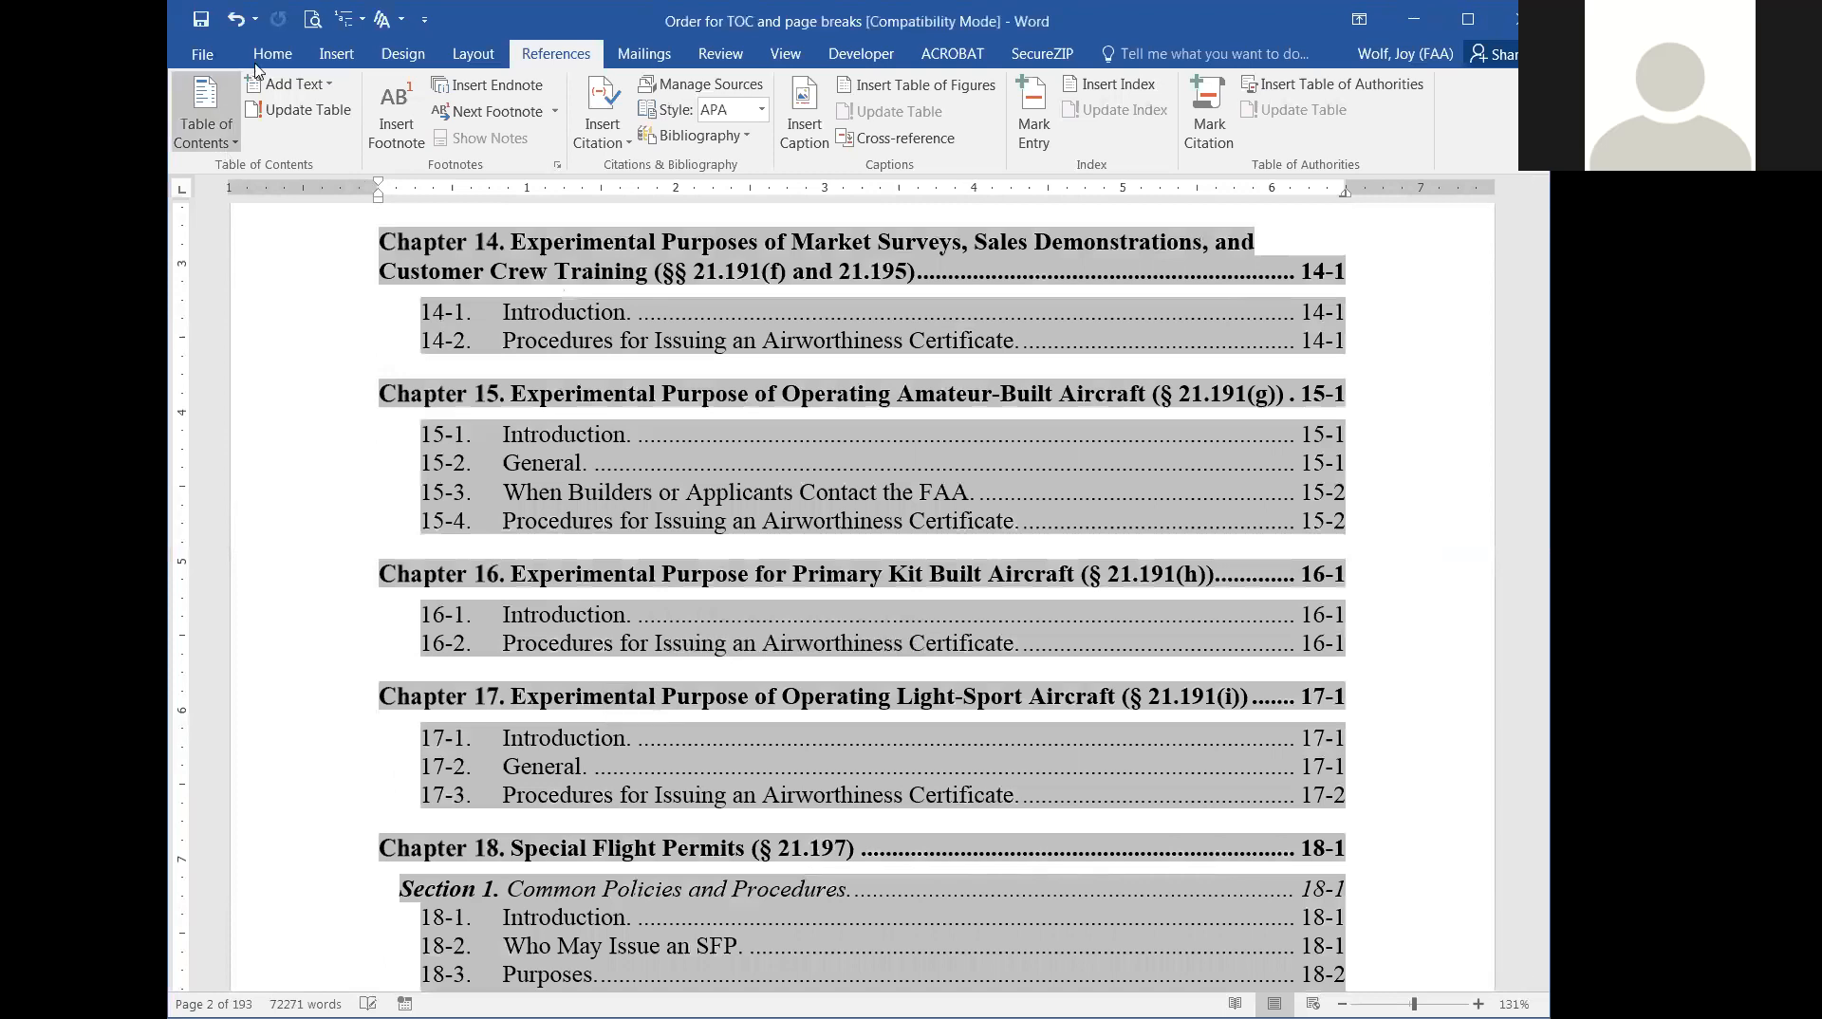
{"action": "left_click", "coordinate": [295, 54]}
{"action": "left_click_drag", "start_coordinate": [472, 698], "coordinate": [589, 689]}
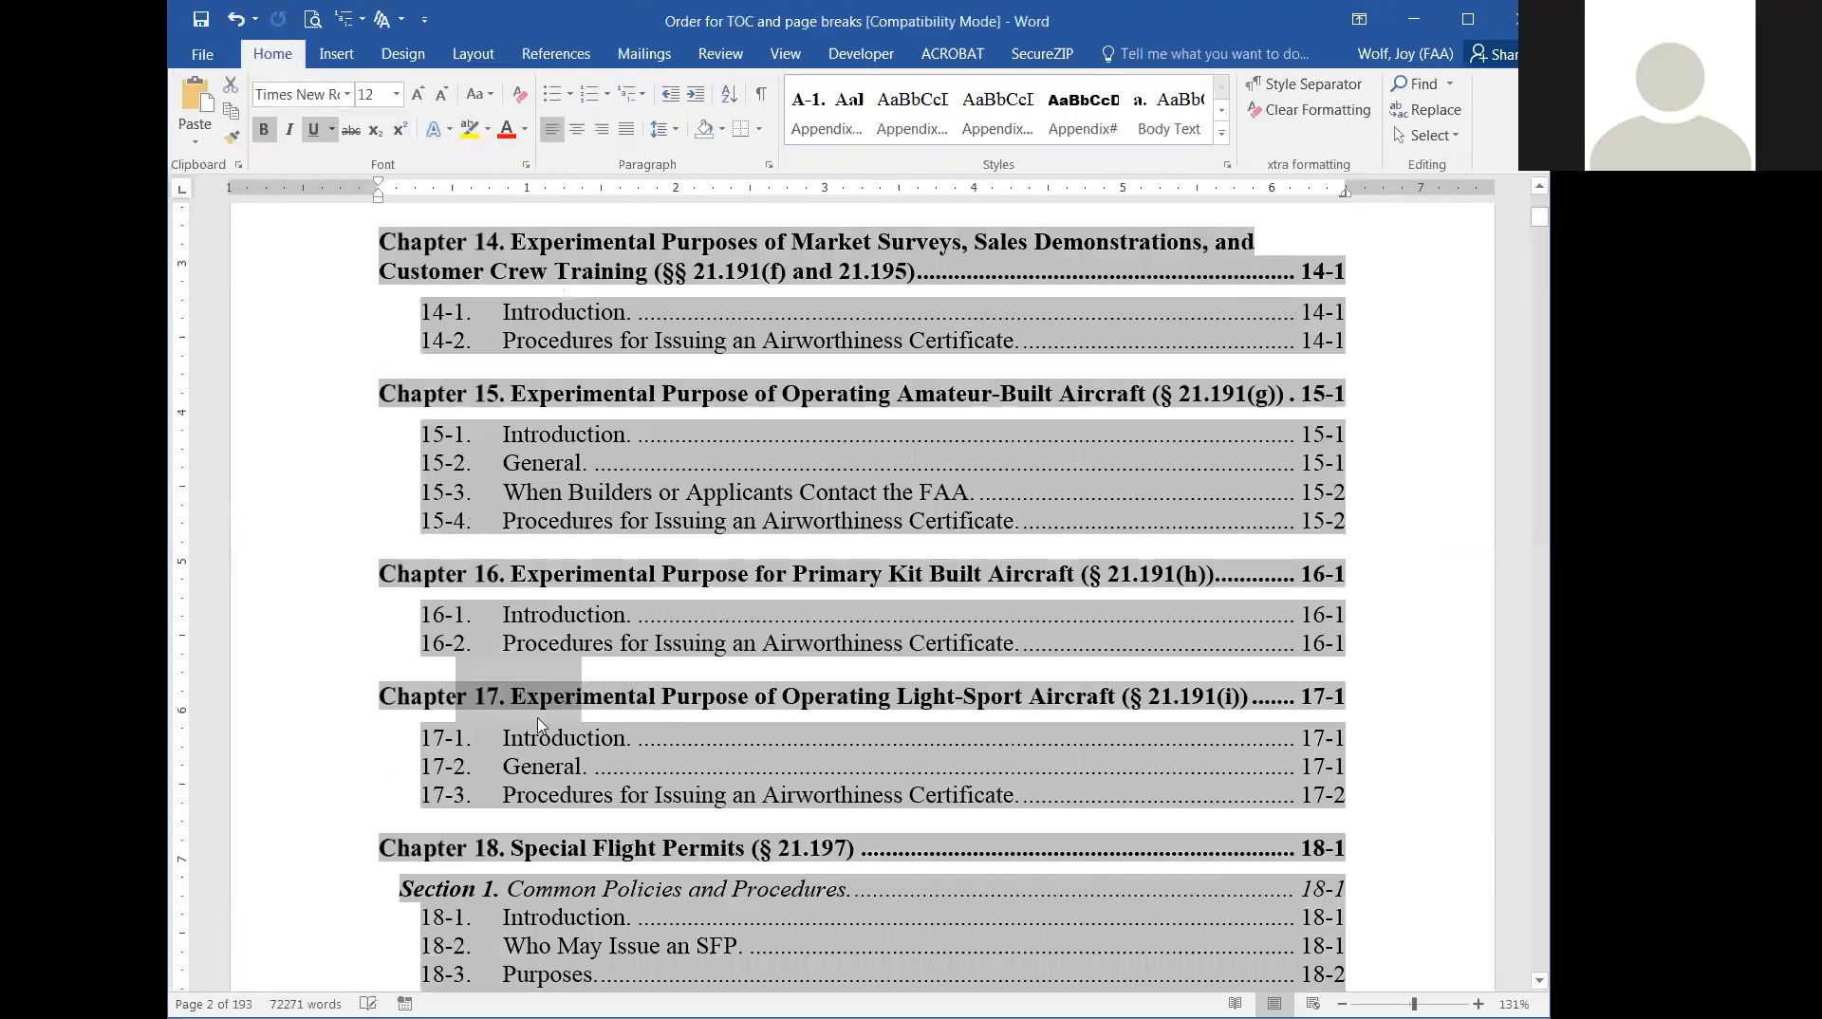
{"action": "scroll", "coordinate": [628, 832], "scroll_direction": "down", "scroll_amount": 3}
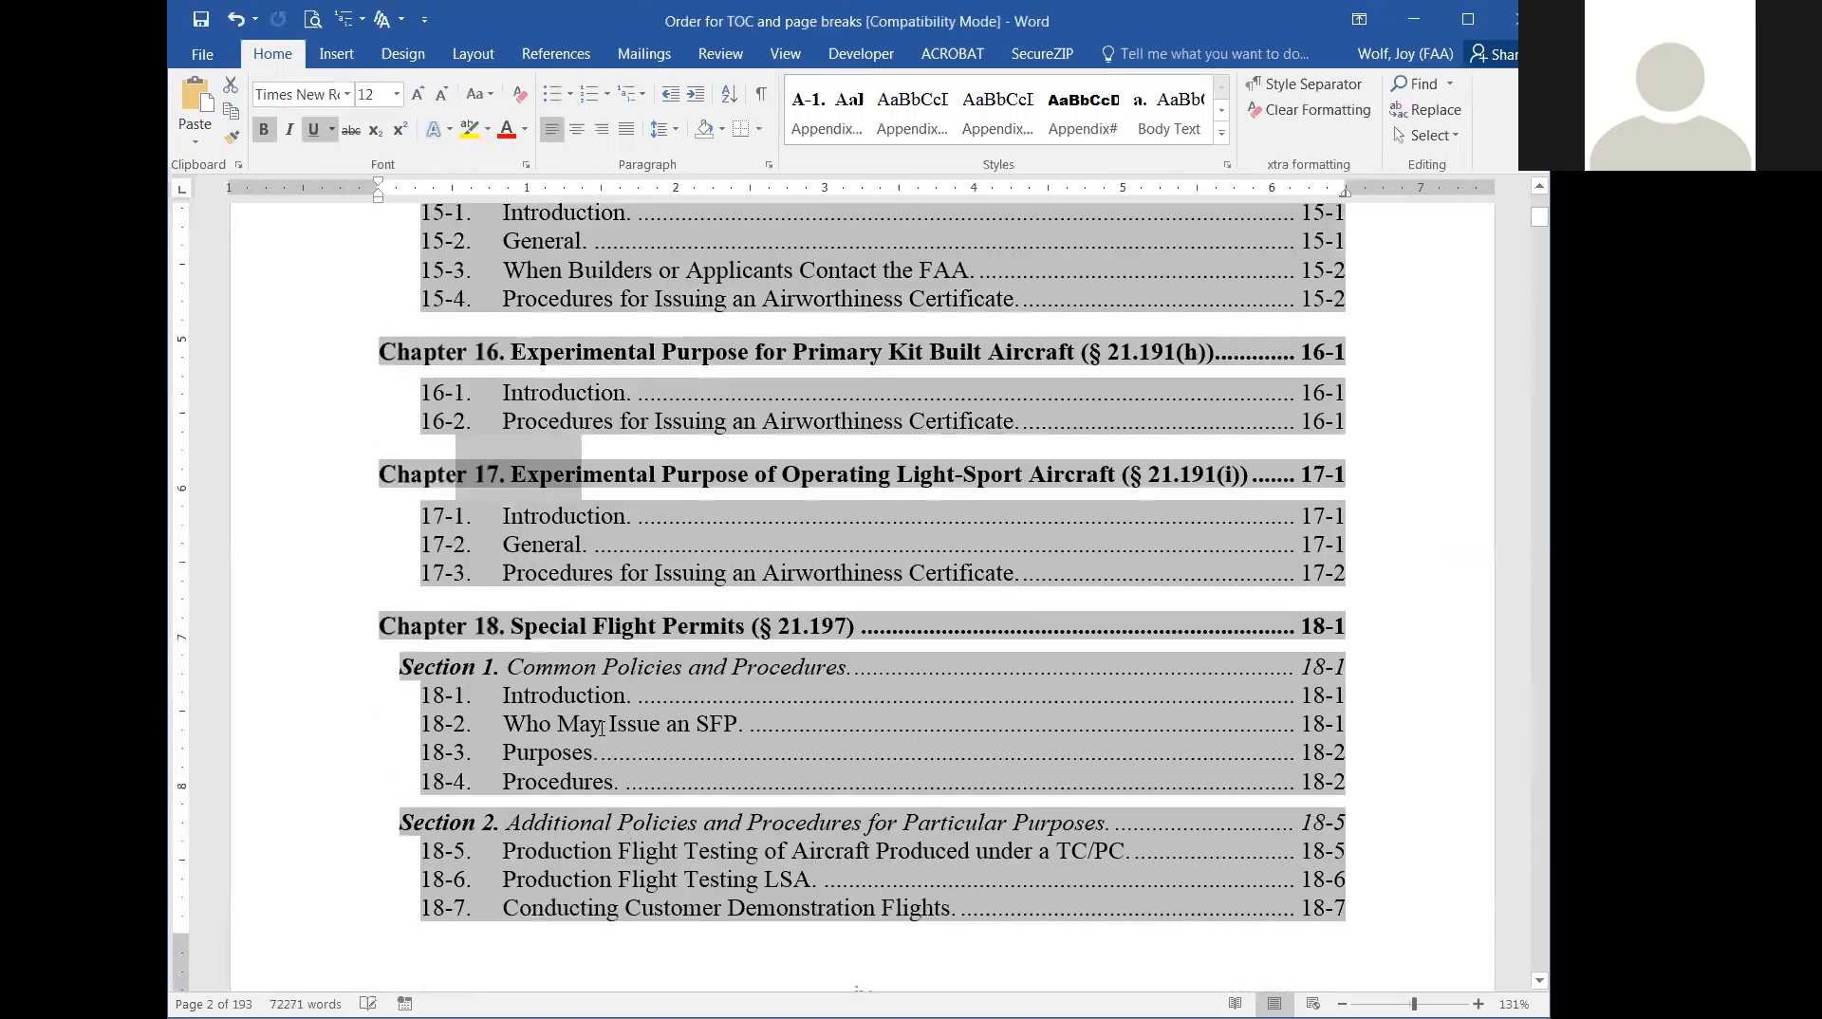
{"action": "left_click", "coordinate": [559, 697]}
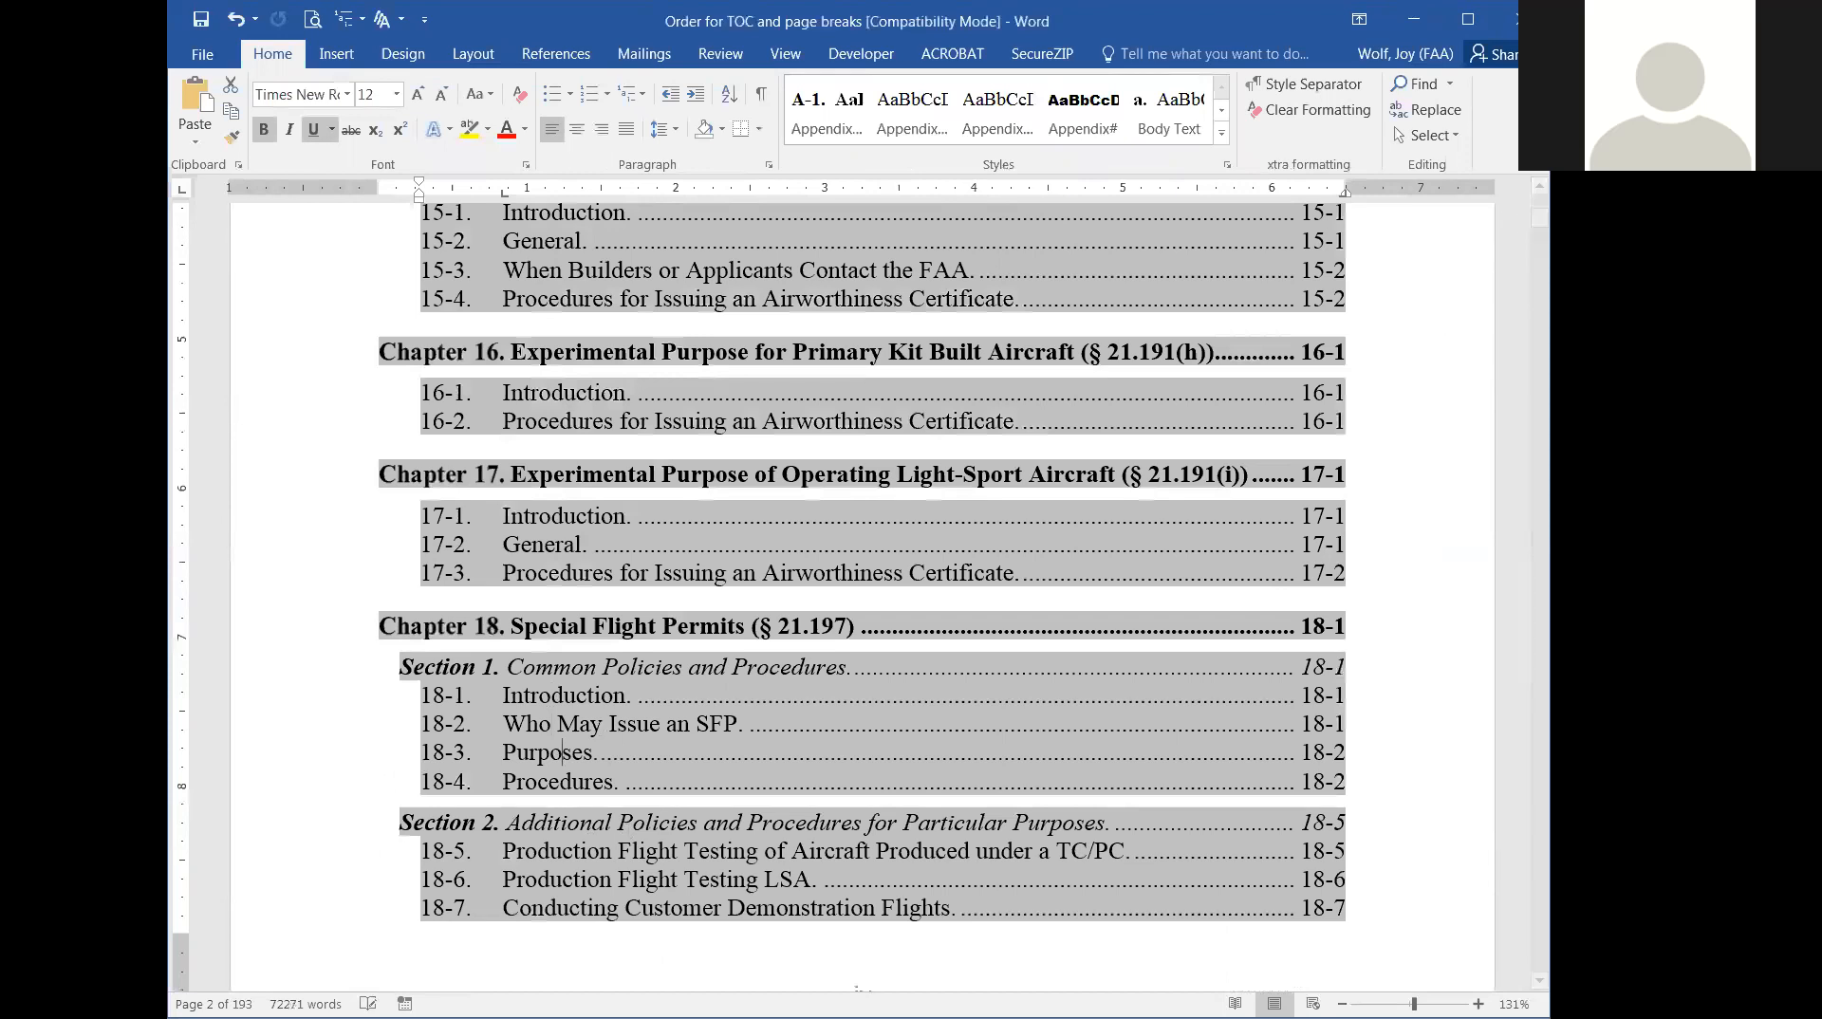
{"action": "scroll", "coordinate": [1164, 501], "scroll_direction": "down", "scroll_amount": 11}
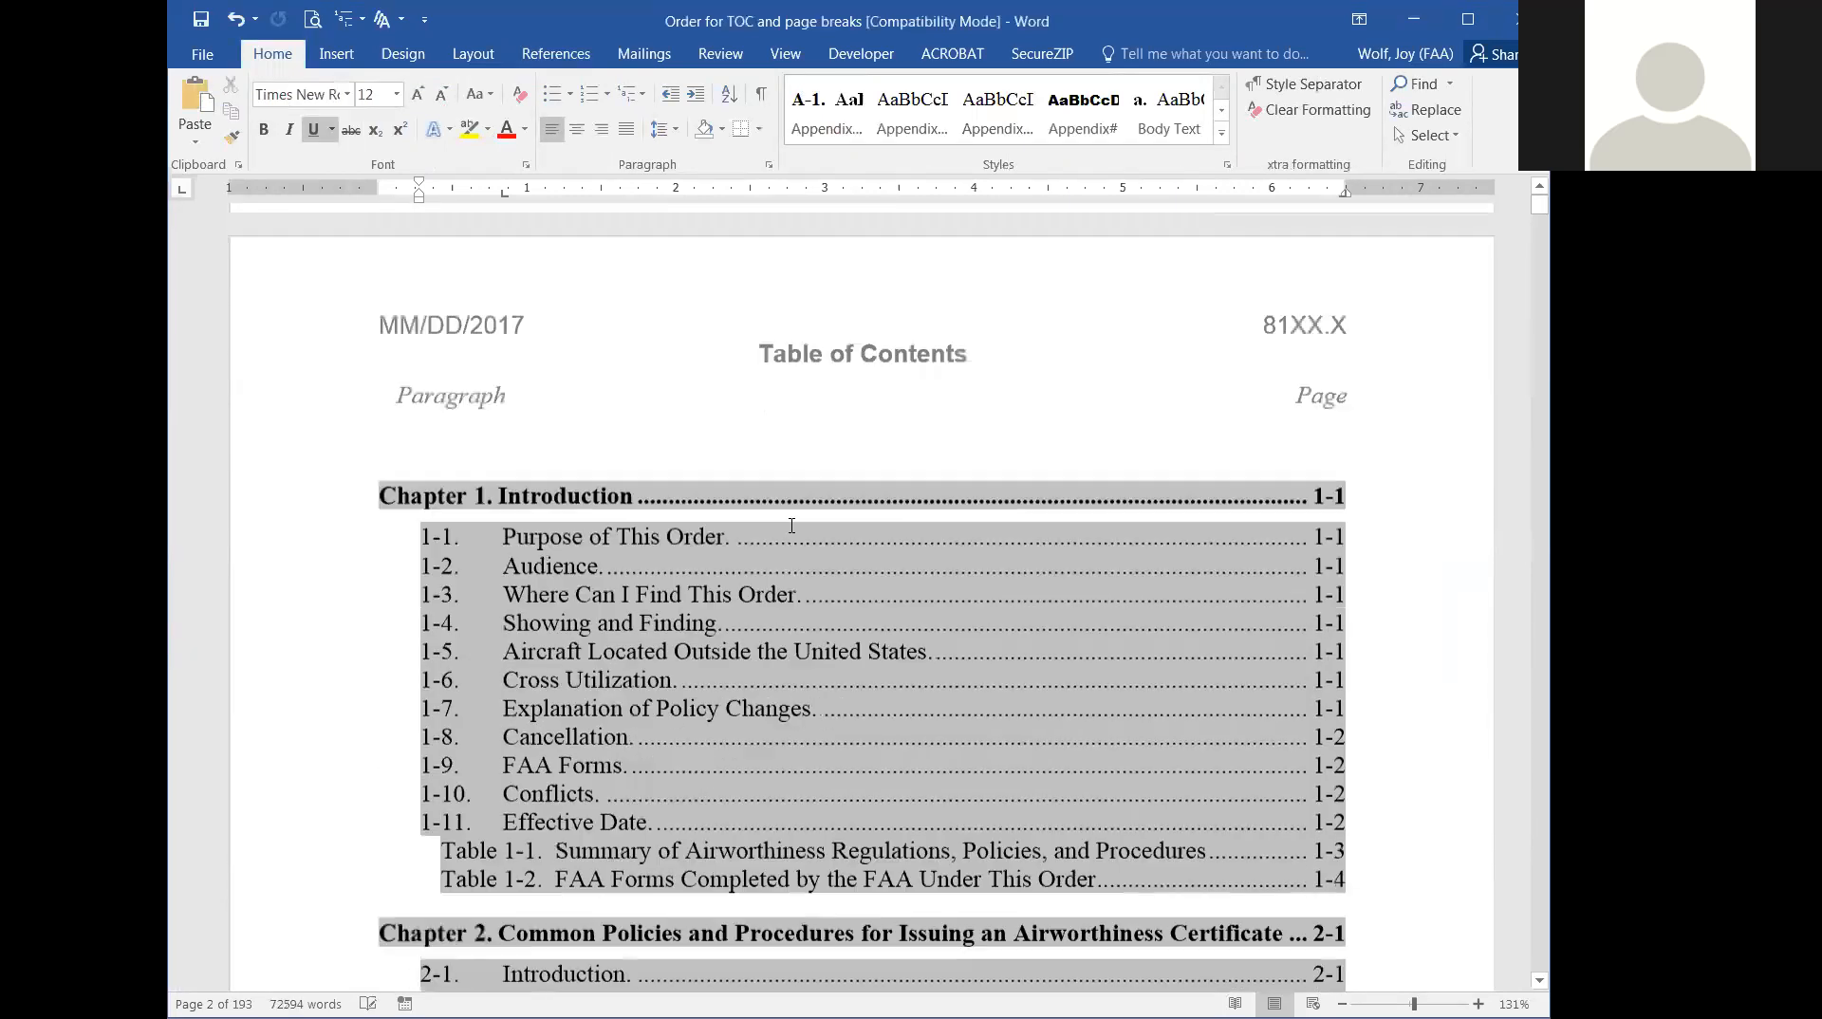
Select all the table of contents entries from Chapter 1 through Appendix K.
{"action": "scroll", "coordinate": [653, 719], "scroll_direction": "up", "scroll_amount": 3}
{"action": "left_click", "coordinate": [545, 718]}
{"action": "left_click_drag", "start_coordinate": [367, 732], "coordinate": [1094, 830]}
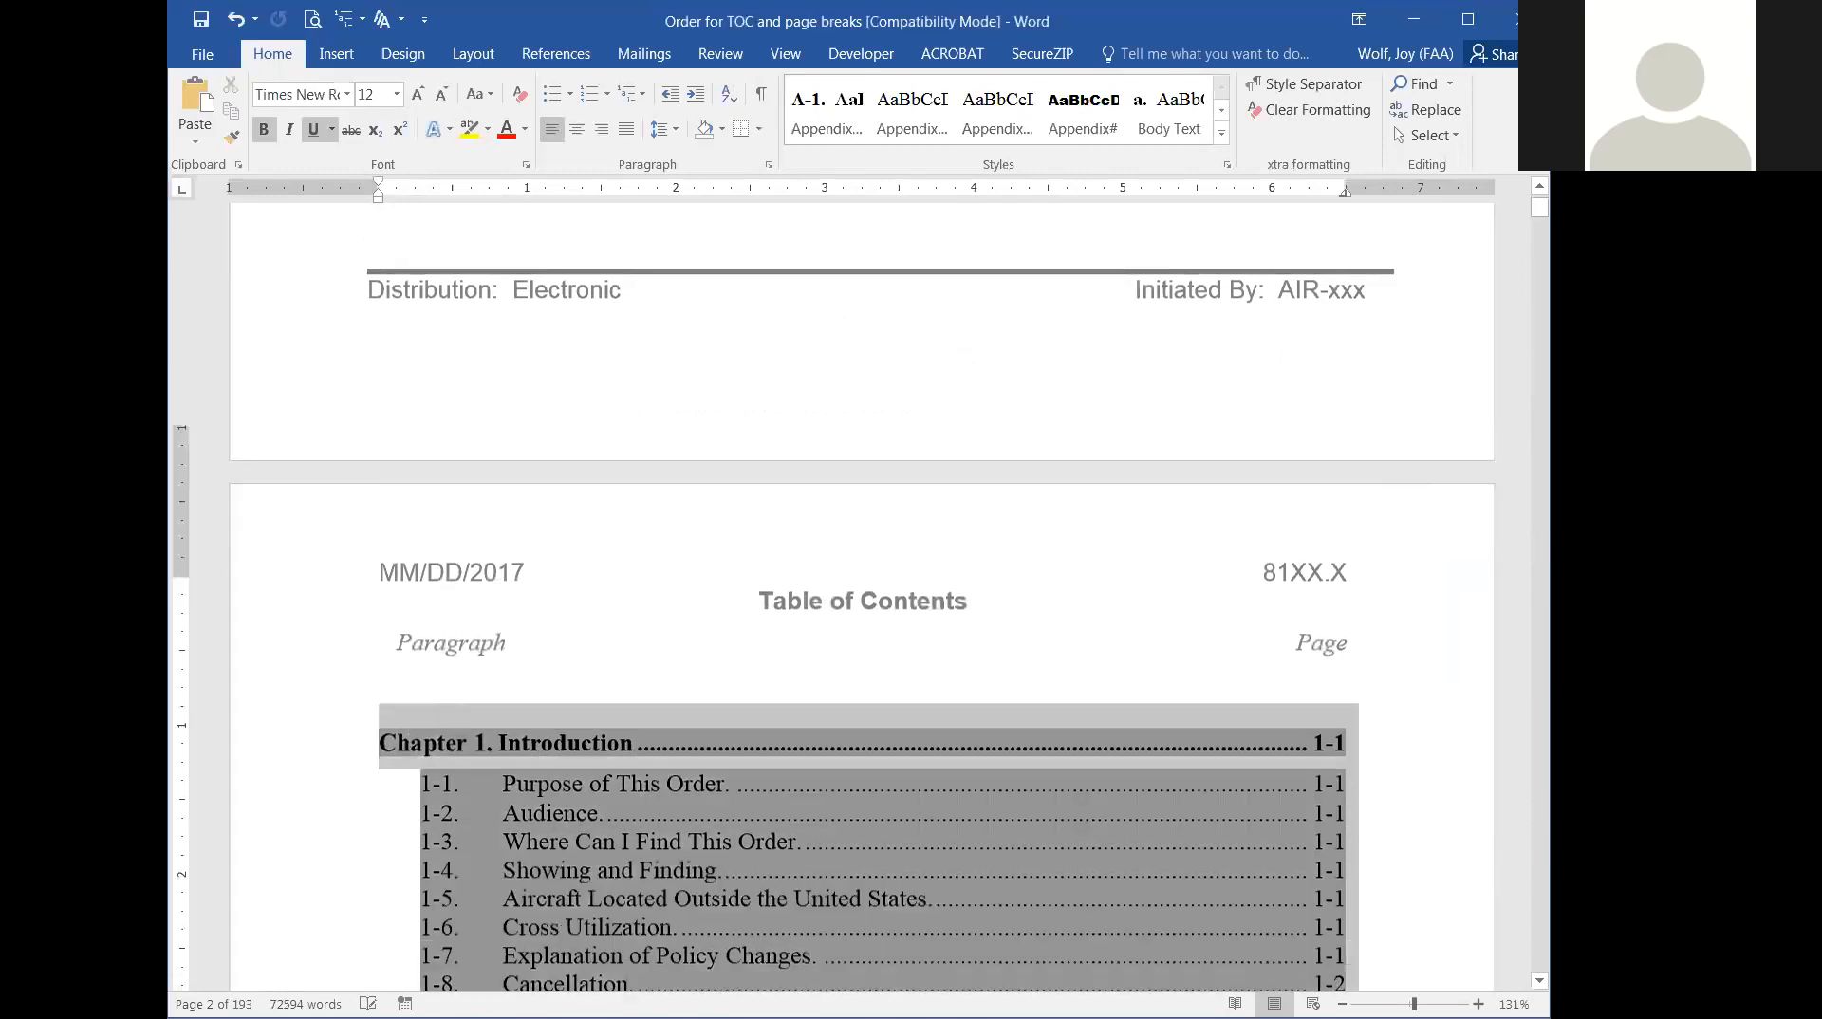
{"action": "scroll", "coordinate": [862, 598], "scroll_direction": "down", "scroll_amount": 10}
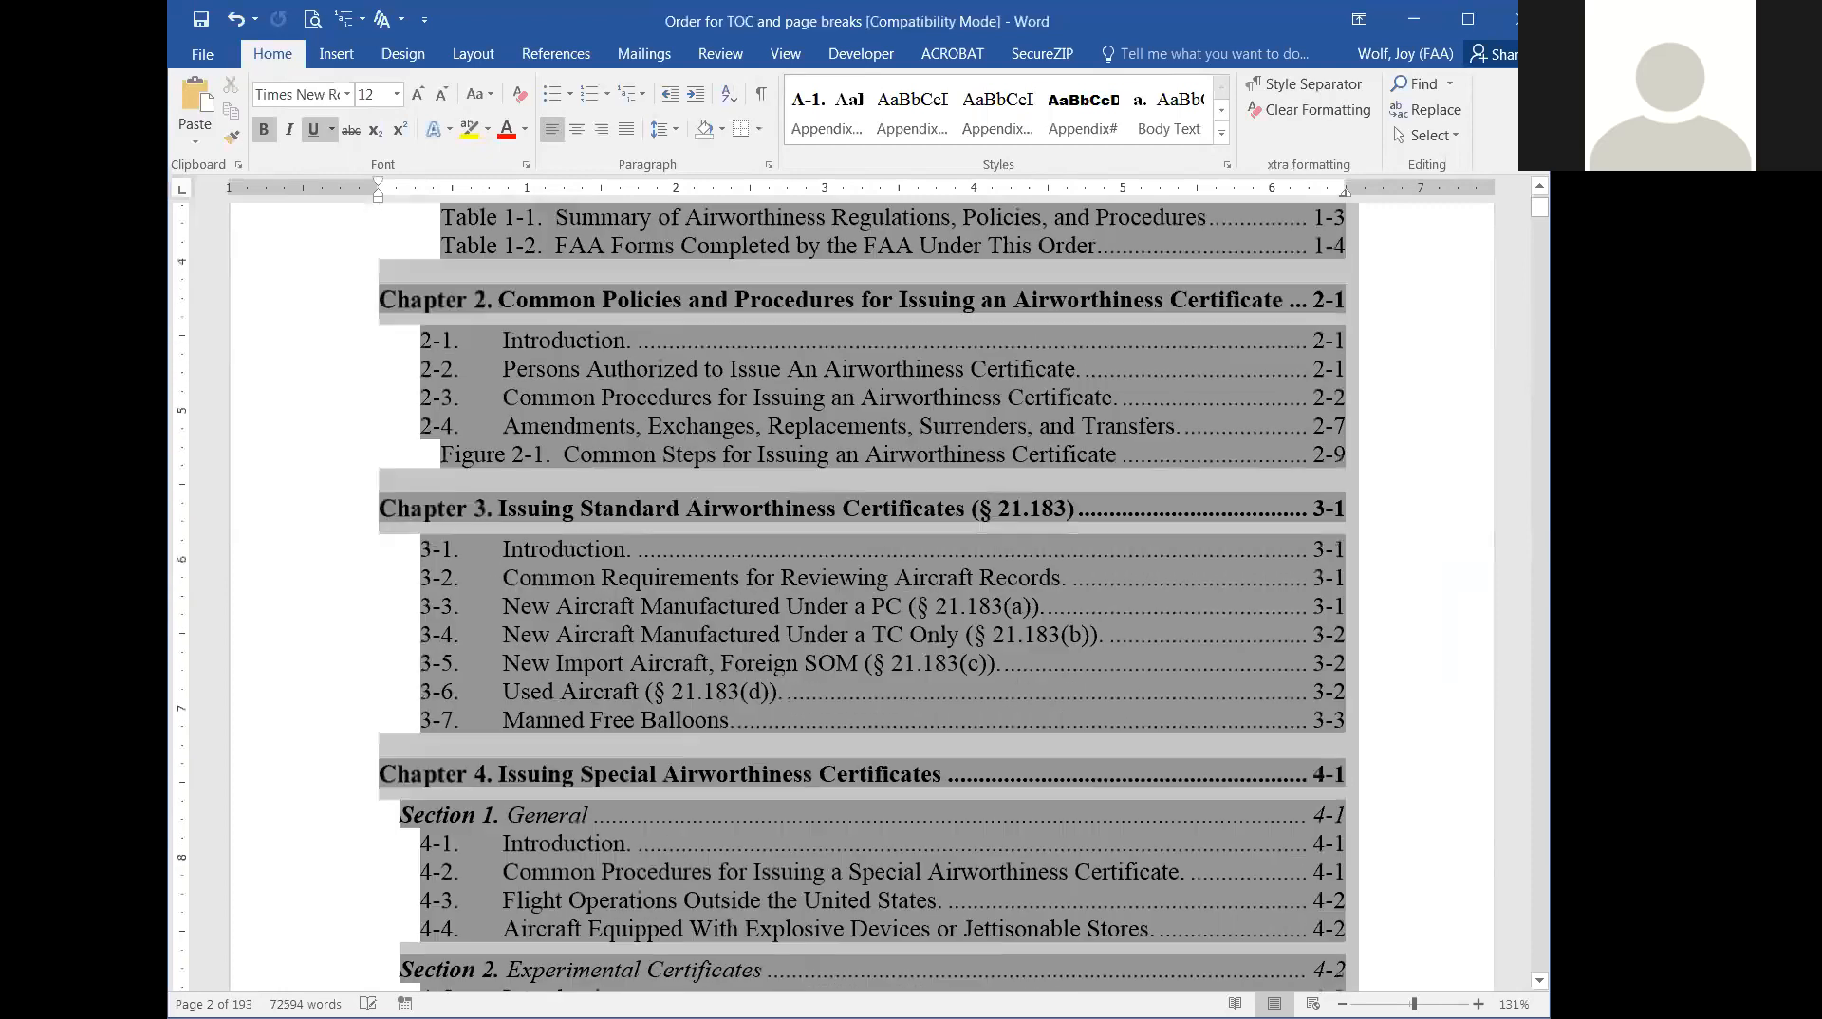
{"action": "scroll", "coordinate": [862, 598], "scroll_direction": "down", "scroll_amount": 12}
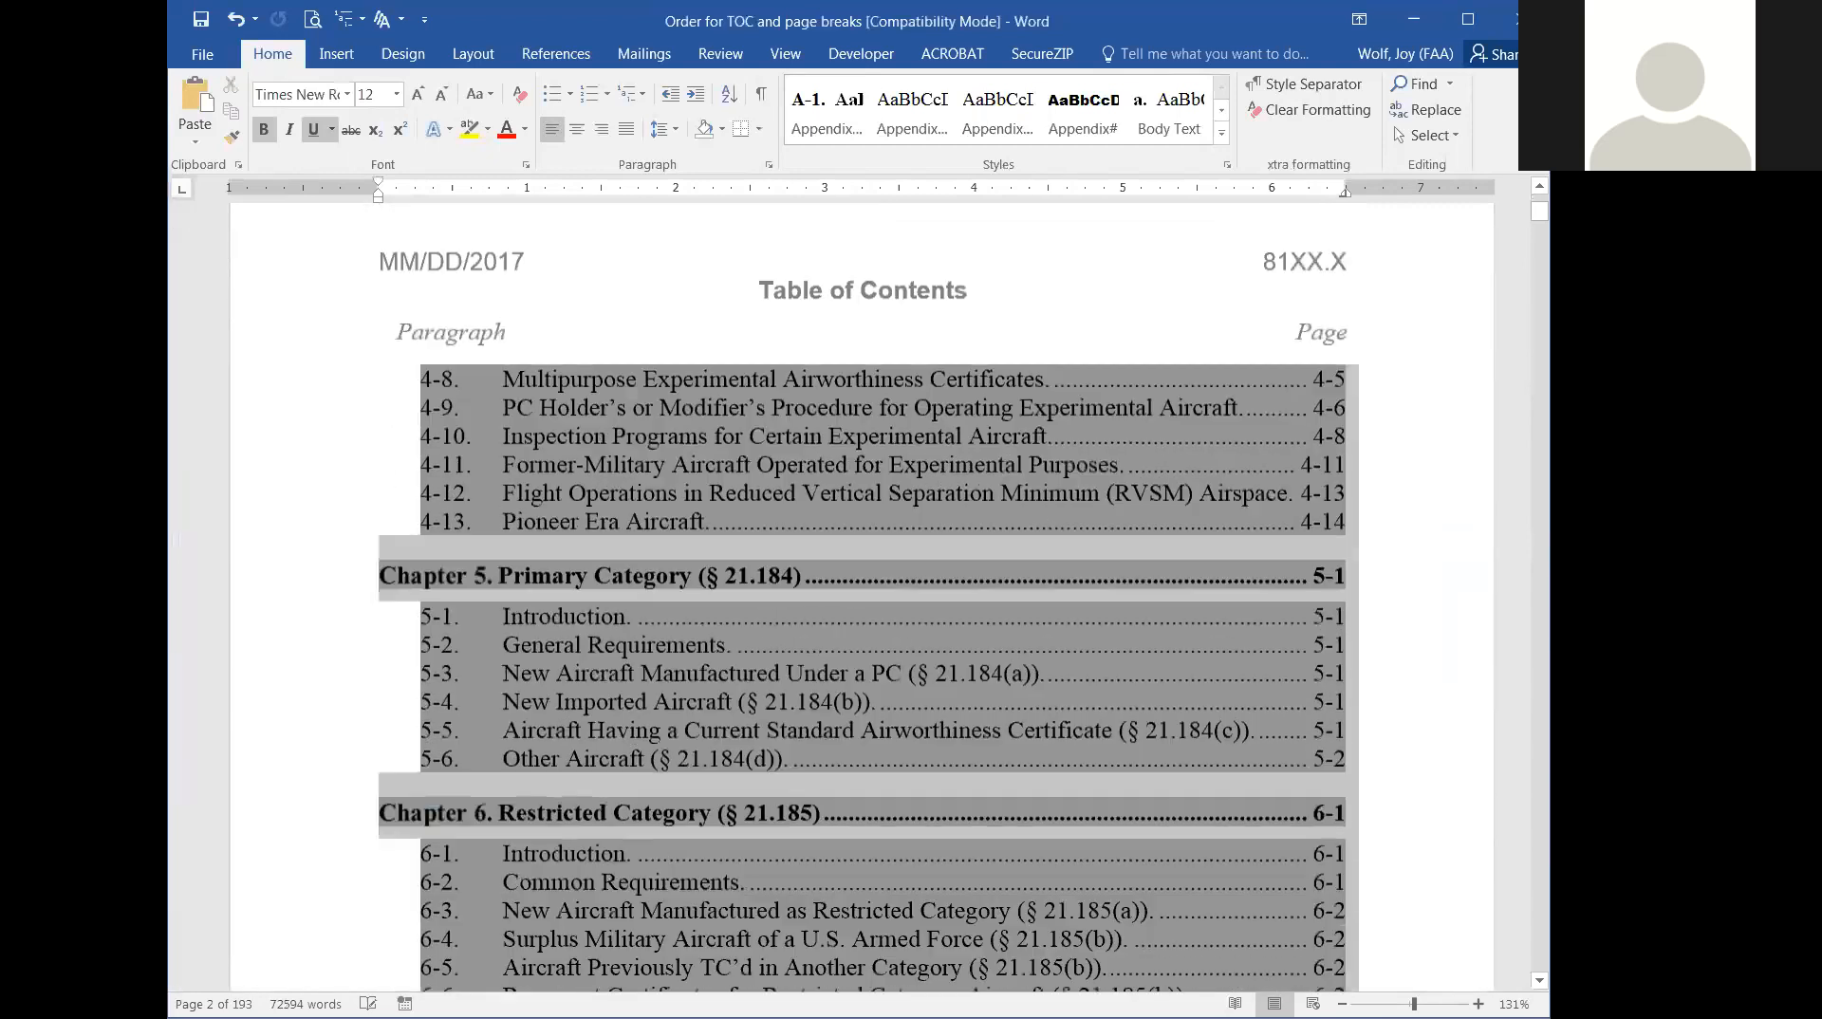
{"action": "scroll", "coordinate": [862, 598], "scroll_direction": "down", "scroll_amount": 12}
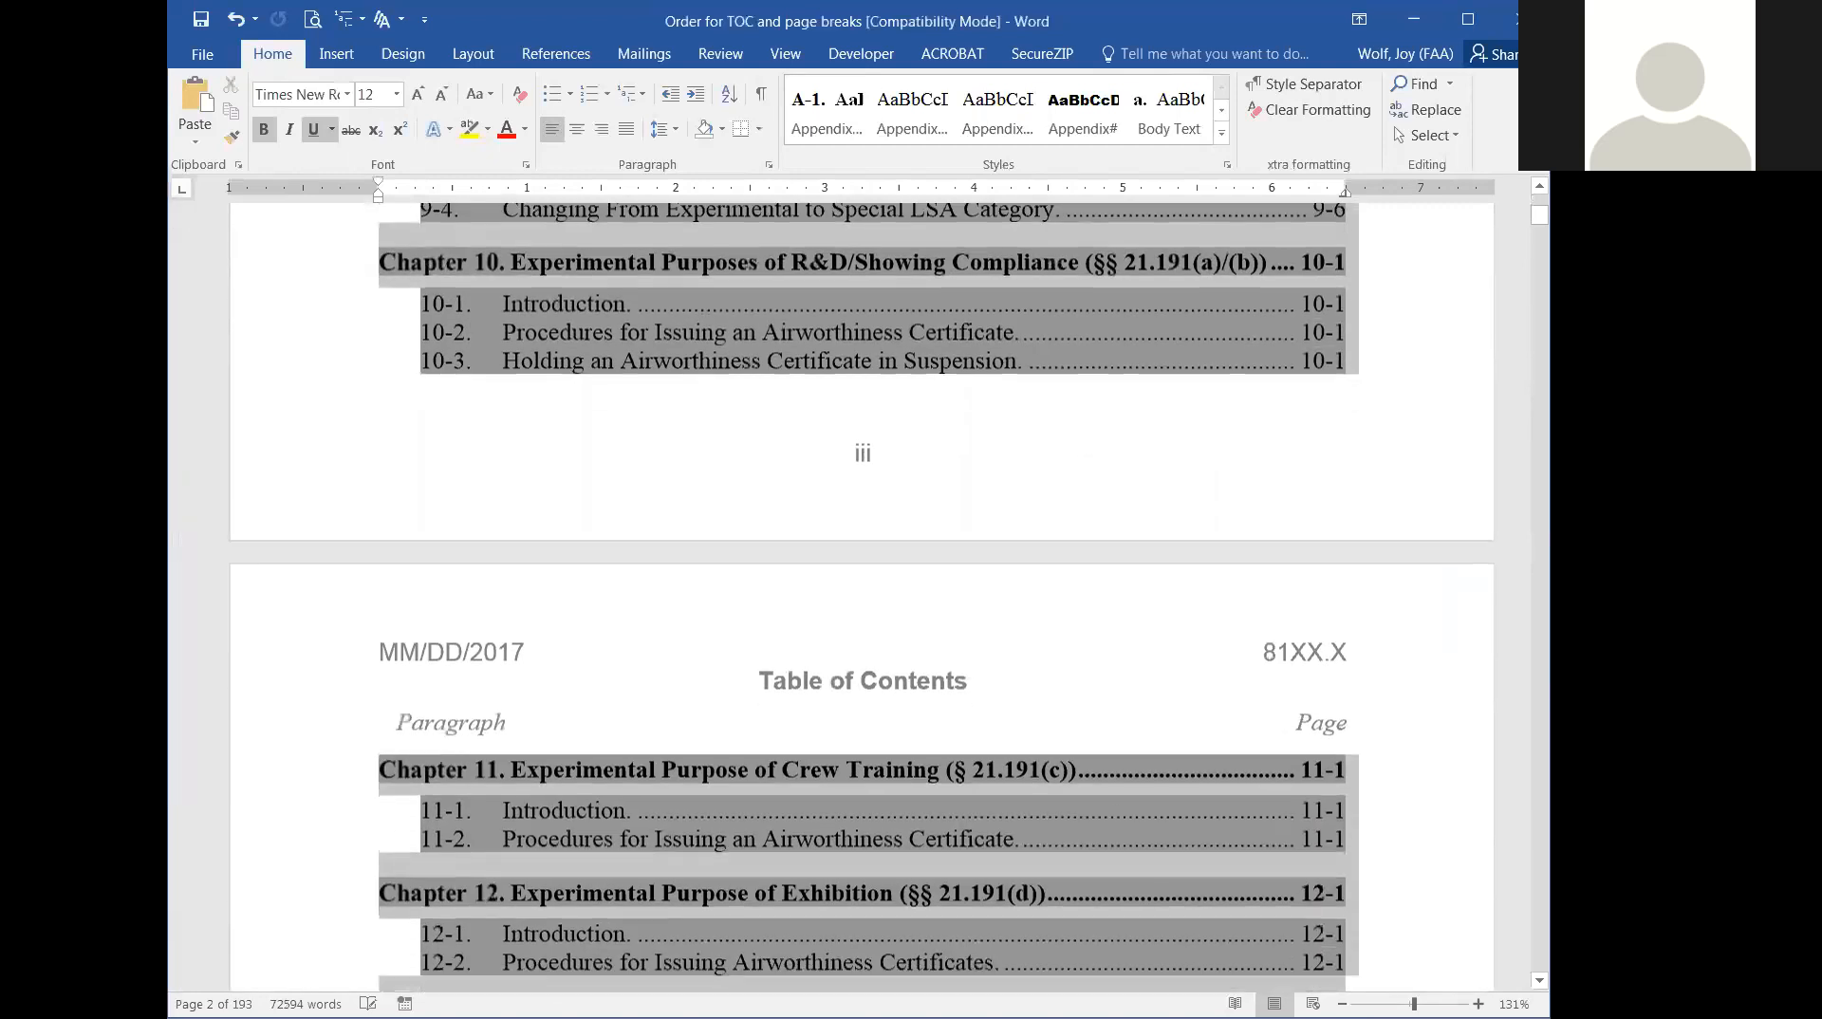
{"action": "scroll", "coordinate": [862, 598], "scroll_direction": "down", "scroll_amount": 12}
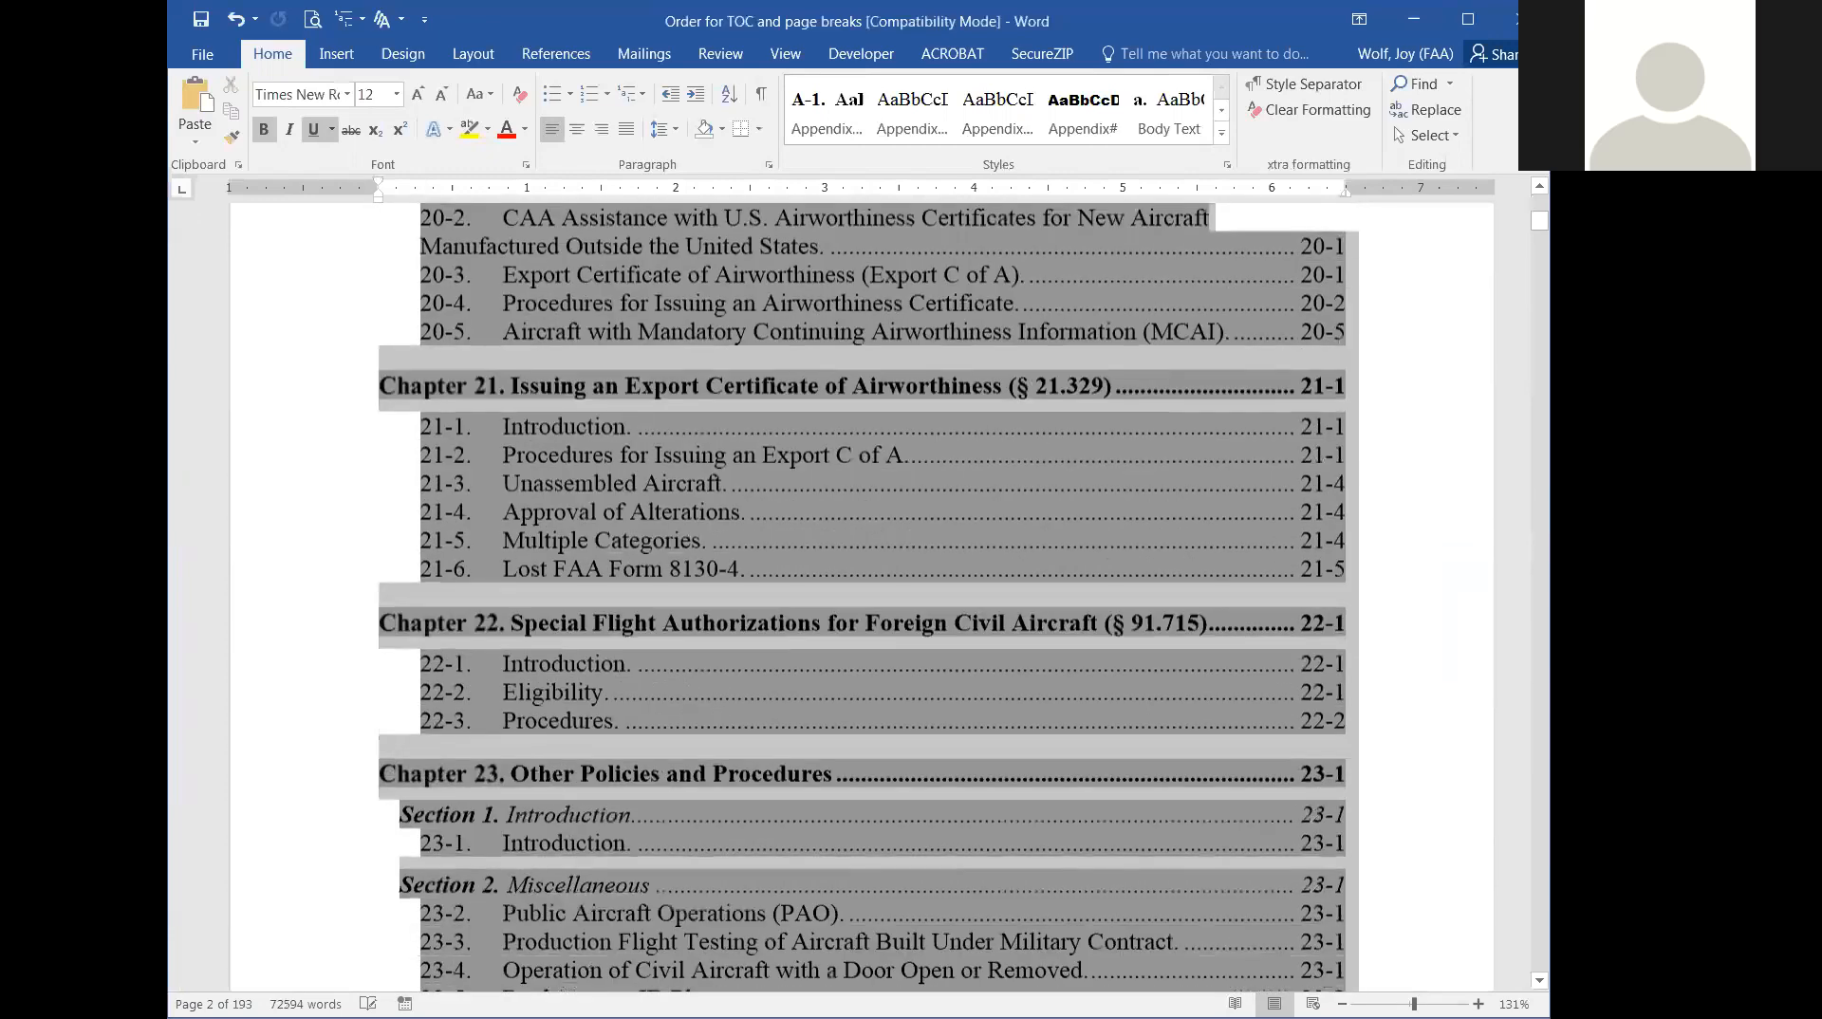
{"action": "scroll", "coordinate": [862, 598], "scroll_direction": "down", "scroll_amount": 12}
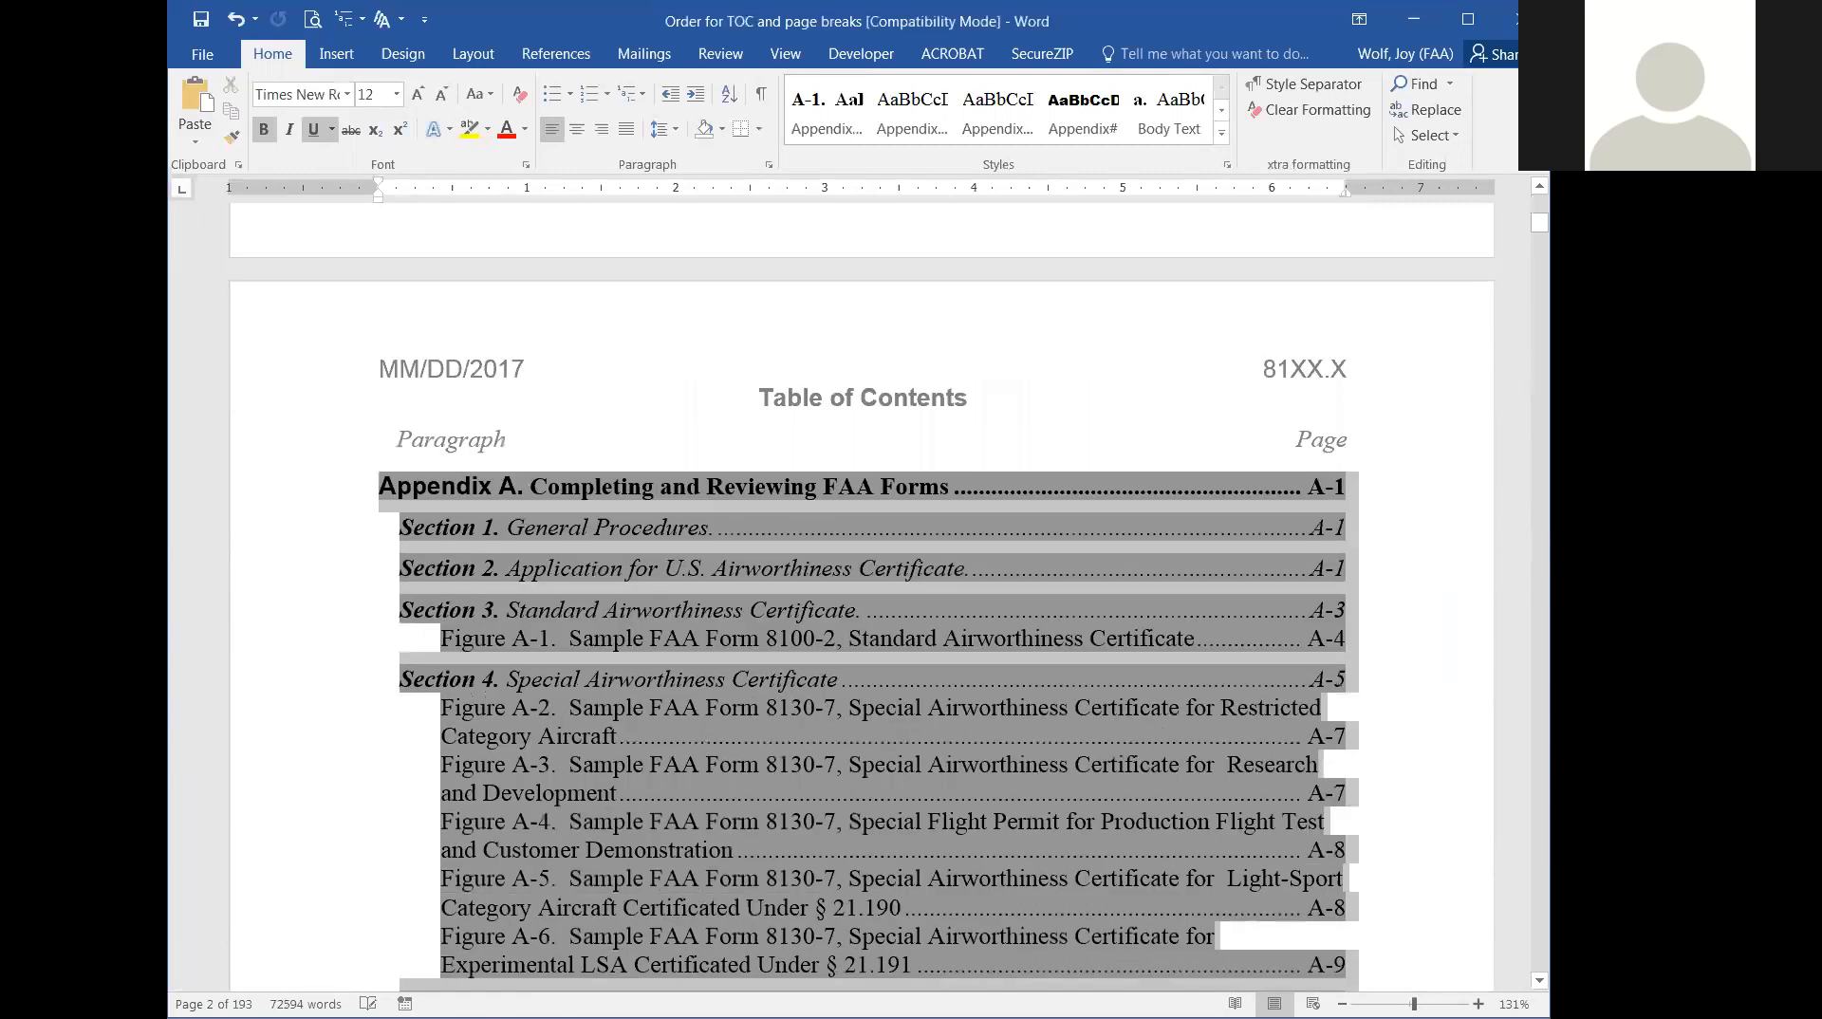
{"action": "scroll", "coordinate": [1135, 924], "scroll_direction": "down", "scroll_amount": 6}
{"action": "scroll", "coordinate": [869, 598], "scroll_direction": "down", "scroll_amount": 1}
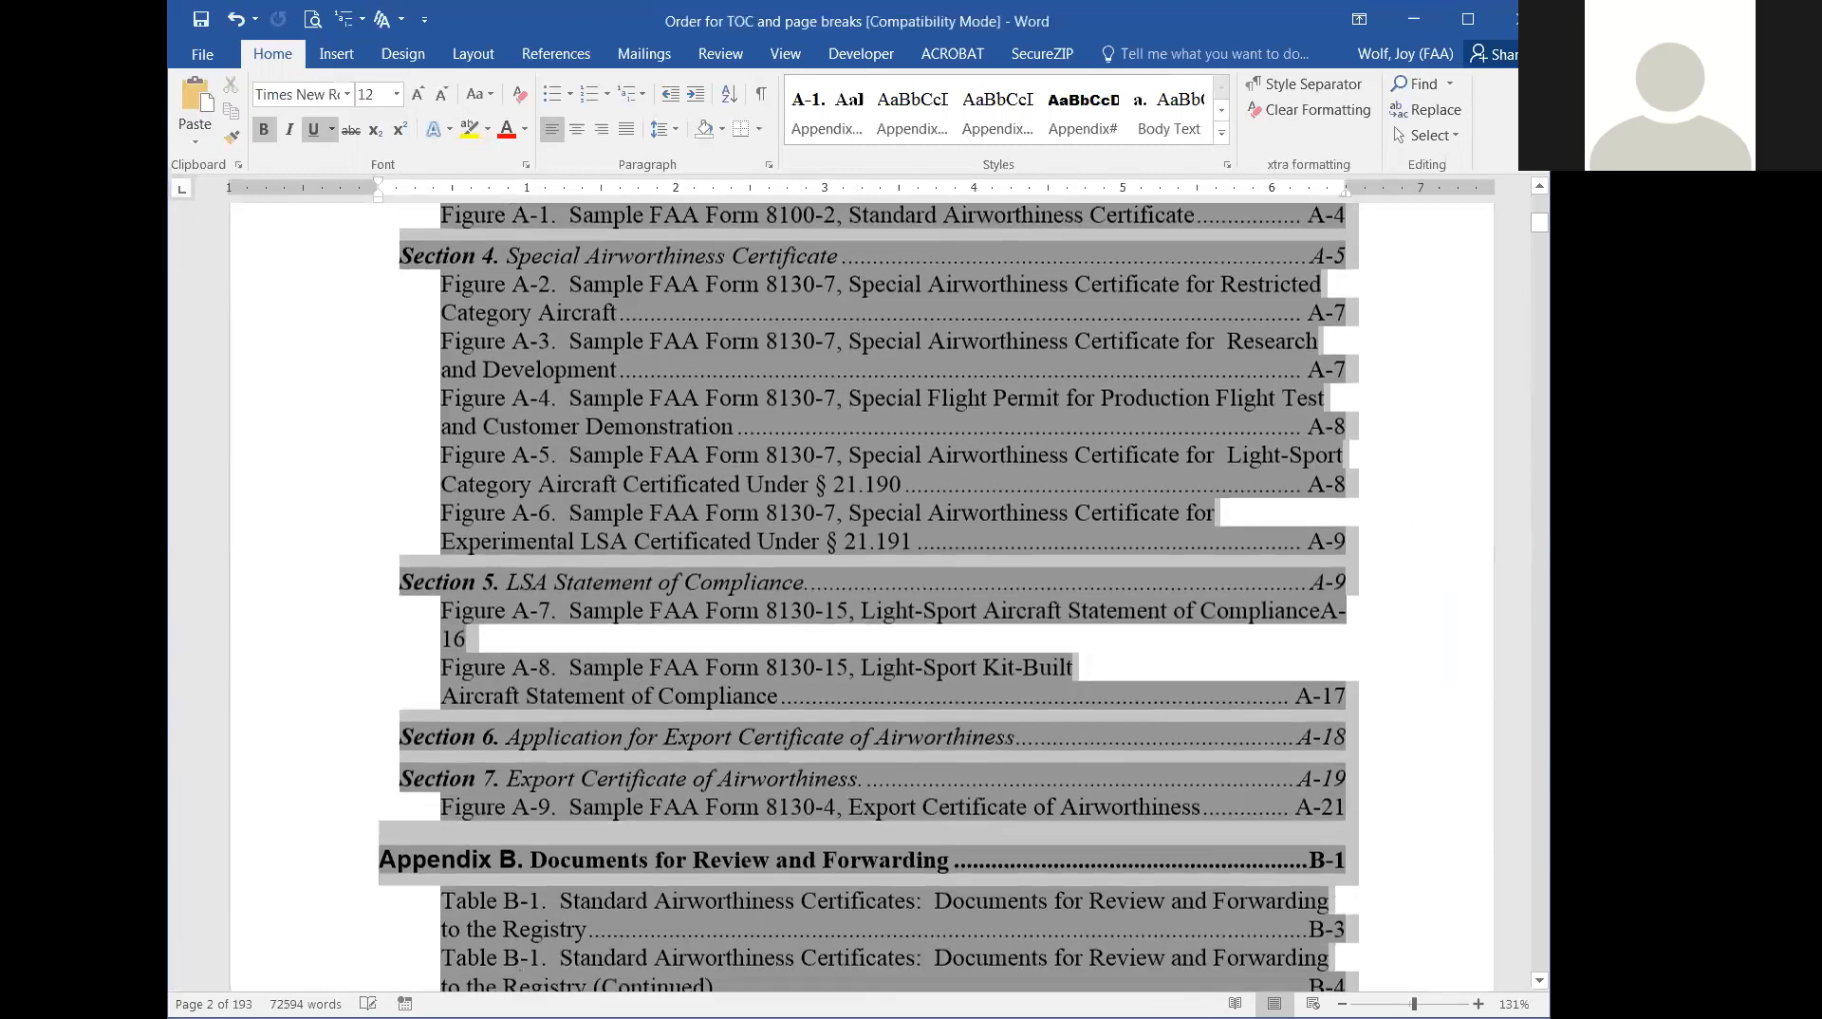
{"action": "scroll", "coordinate": [862, 598], "scroll_direction": "down", "scroll_amount": 10}
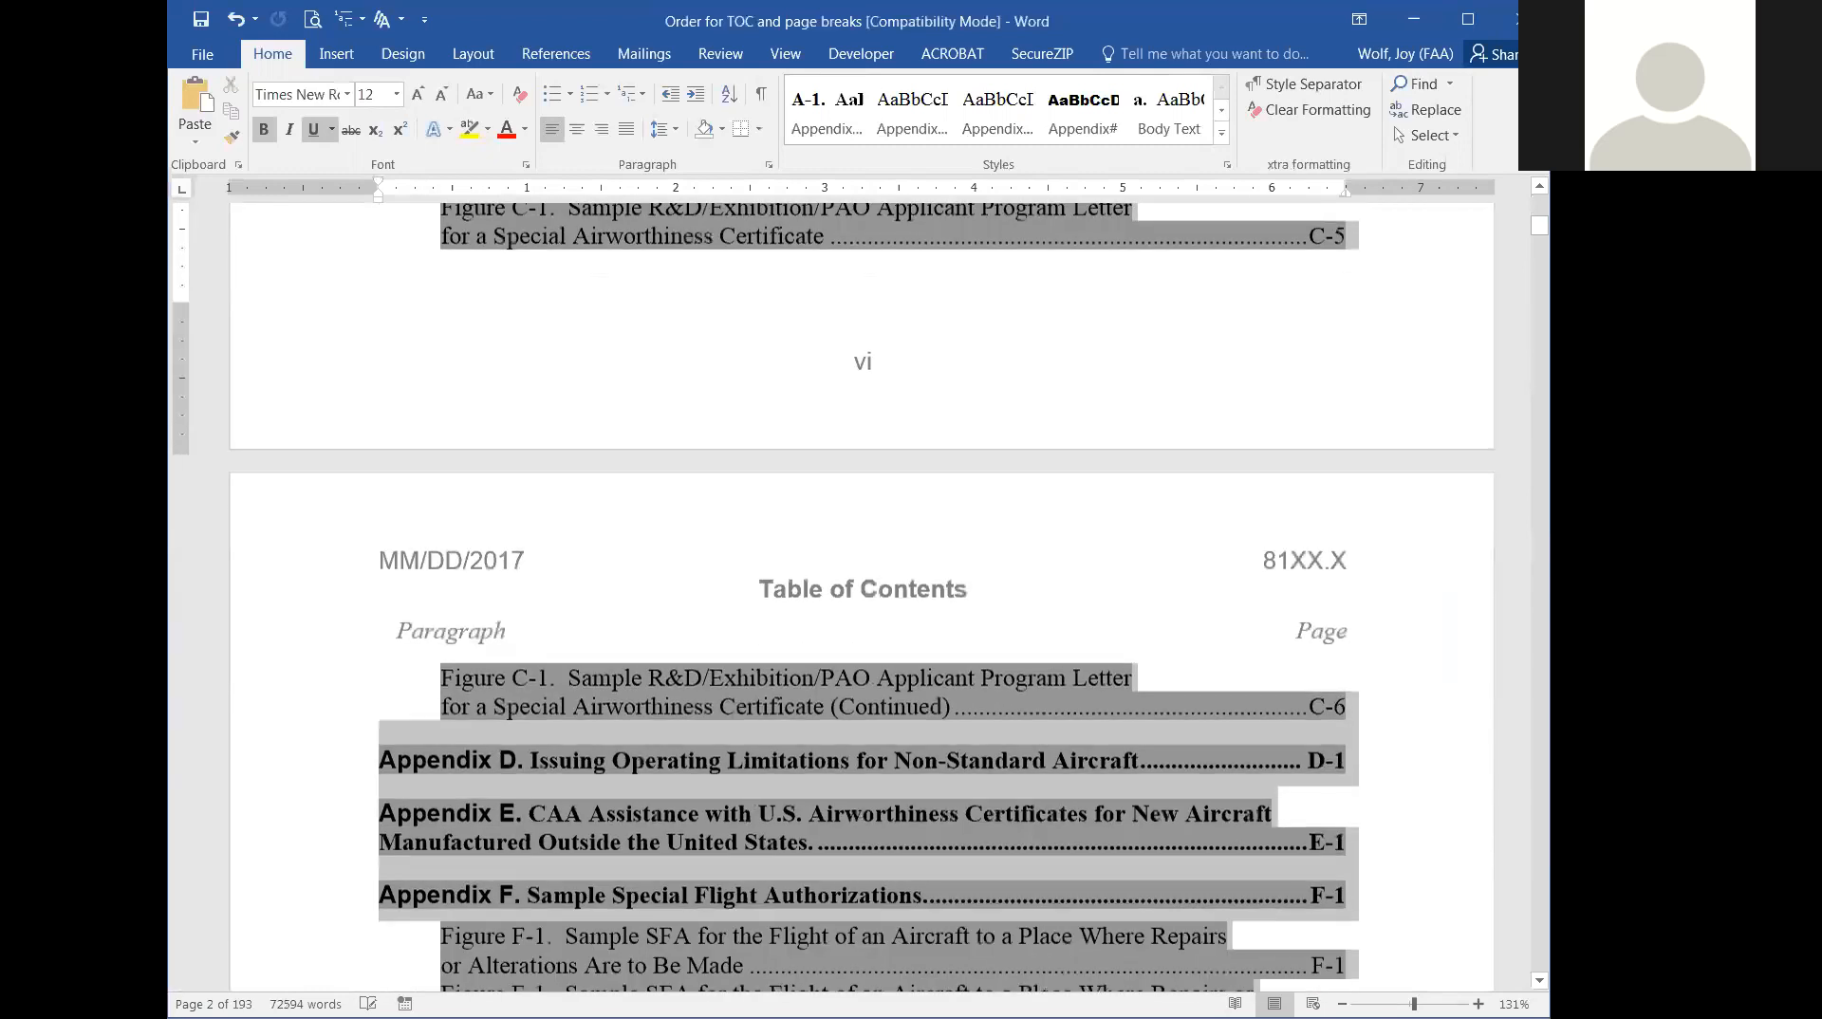
{"action": "scroll", "coordinate": [862, 598], "scroll_direction": "down", "scroll_amount": 5}
{"action": "scroll", "coordinate": [1177, 835], "scroll_direction": "down", "scroll_amount": 18}
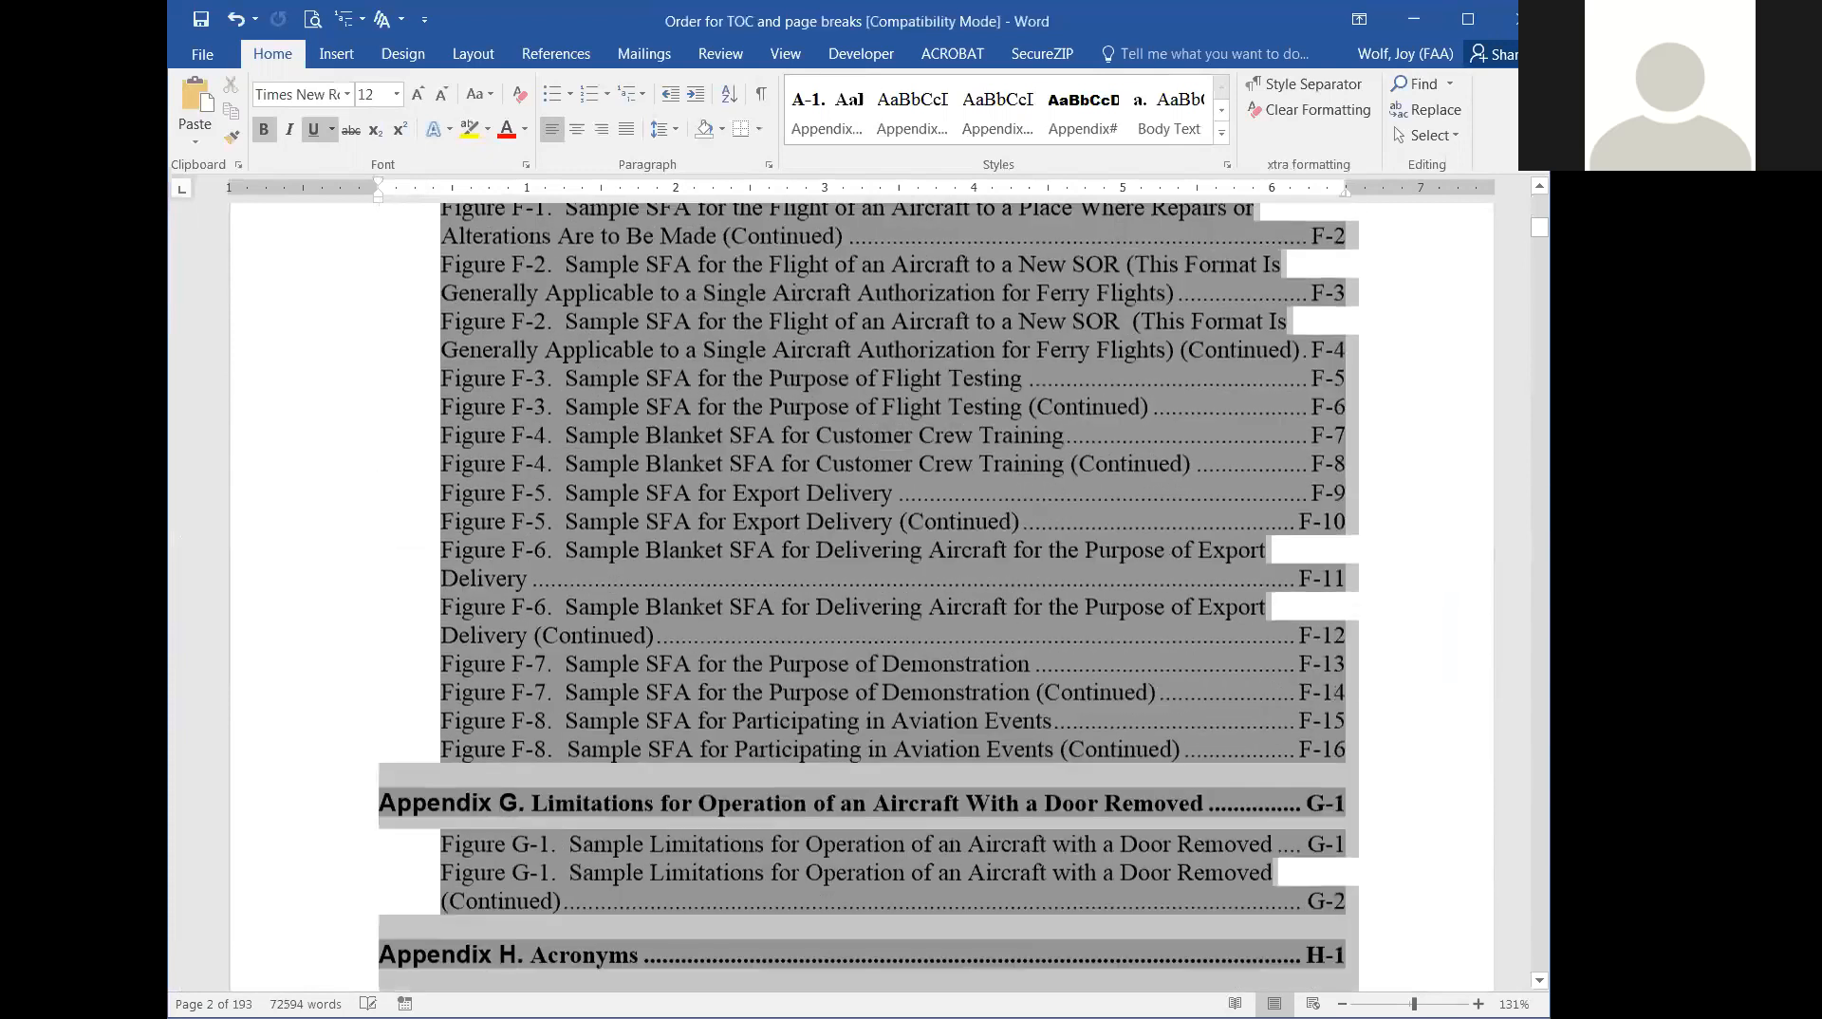
{"action": "scroll", "coordinate": [1177, 836], "scroll_direction": "down", "scroll_amount": 1}
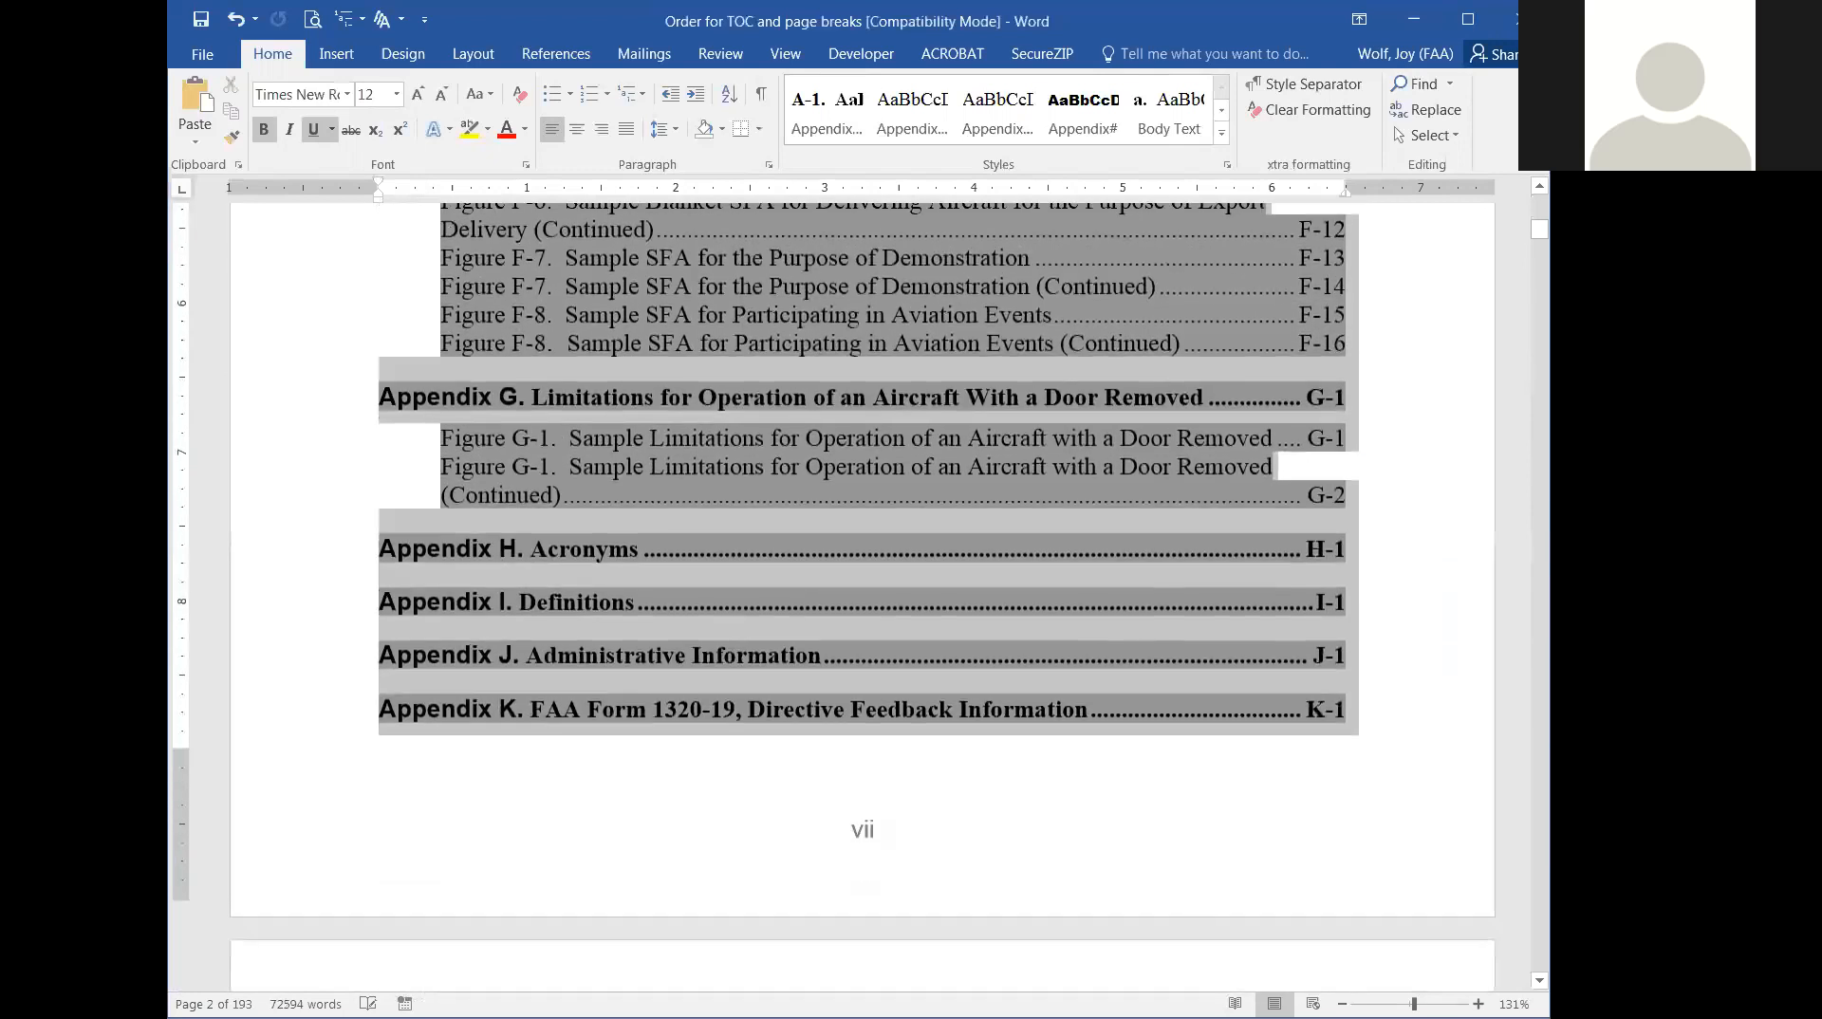
{"action": "scroll", "coordinate": [1394, 467], "scroll_direction": "down", "scroll_amount": 7}
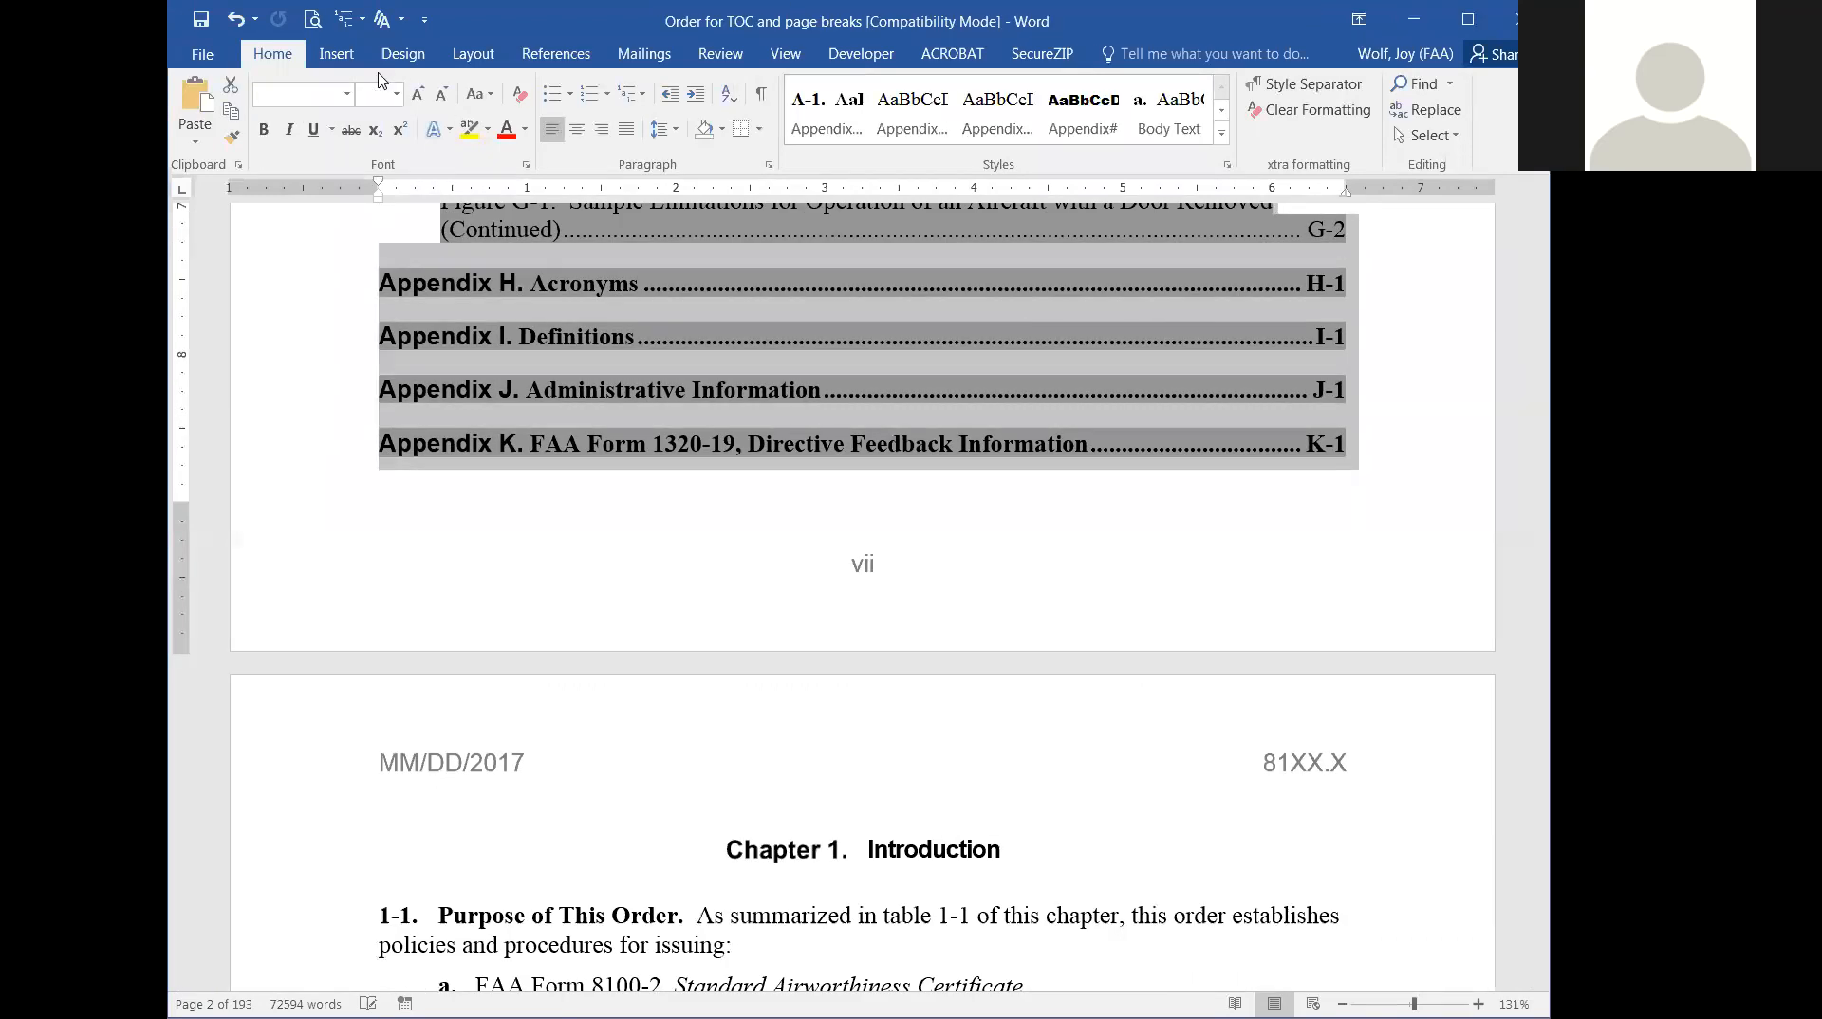
Set the font of the selected table of contents entries to Times New Roman, size 12.
{"action": "left_click", "coordinate": [348, 92]}
{"action": "left_click", "coordinate": [349, 94]}
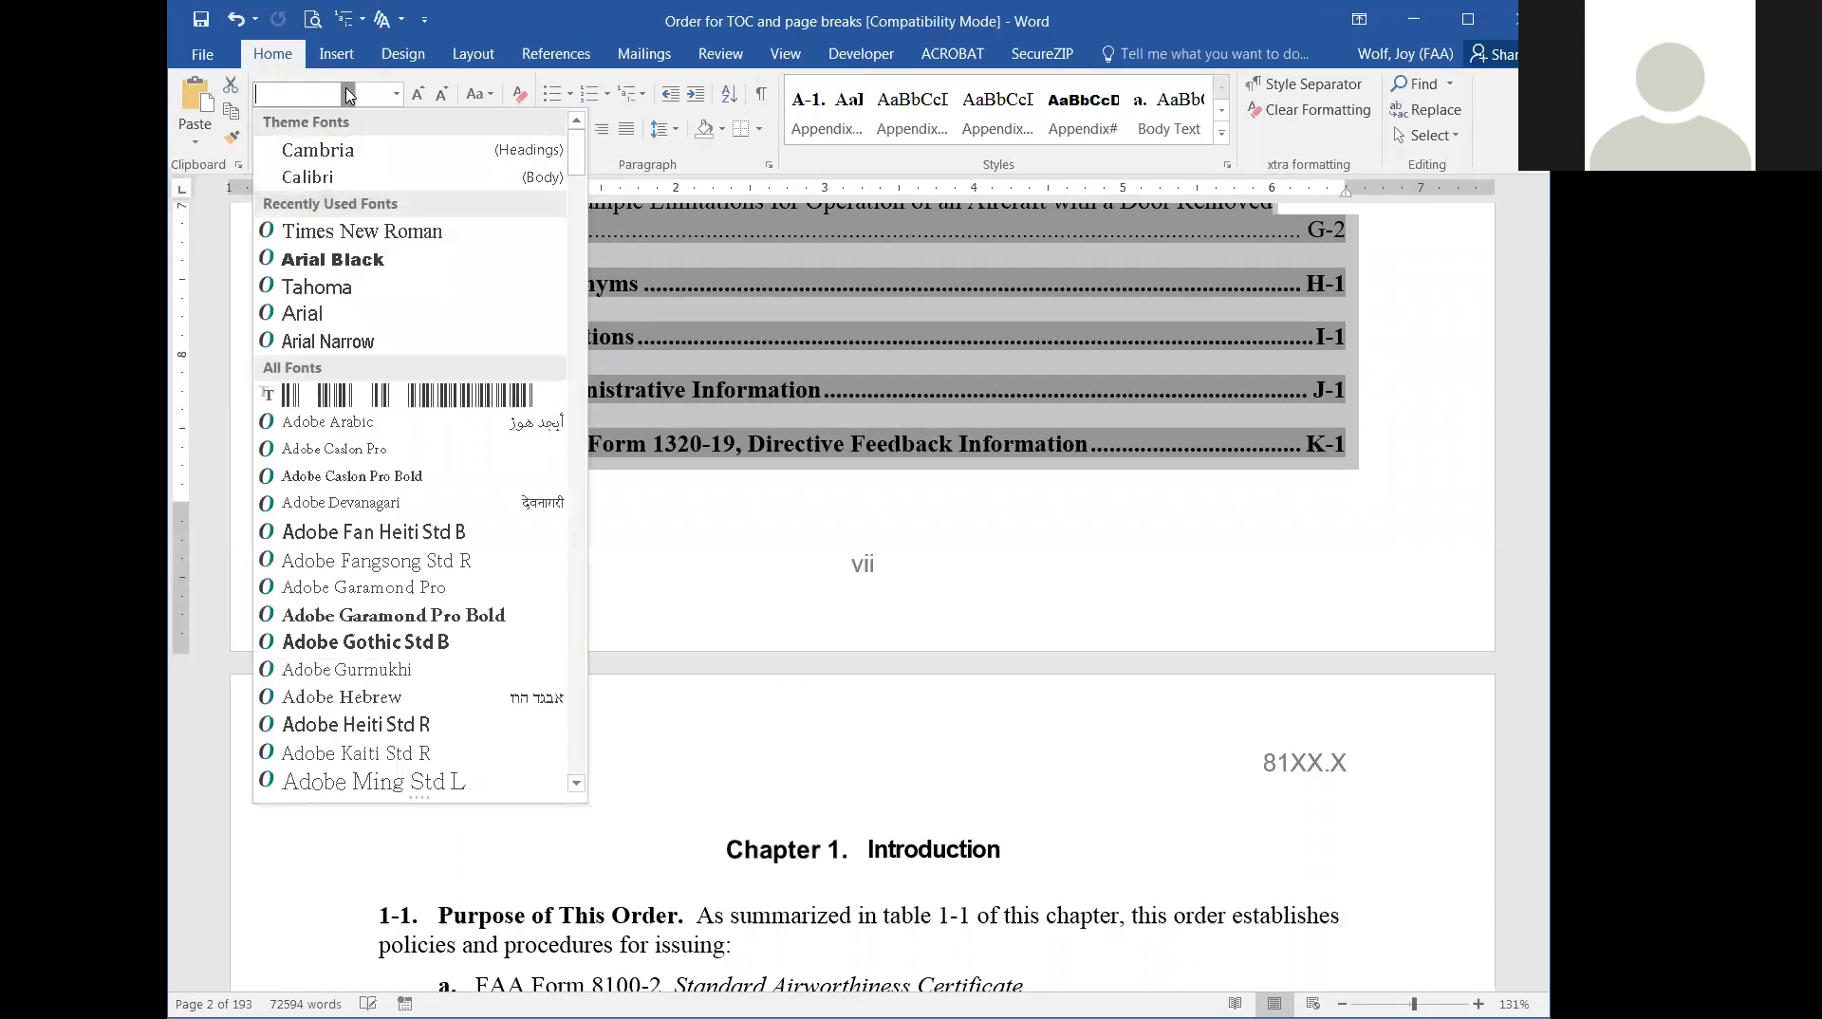
{"action": "left_click", "coordinate": [373, 233]}
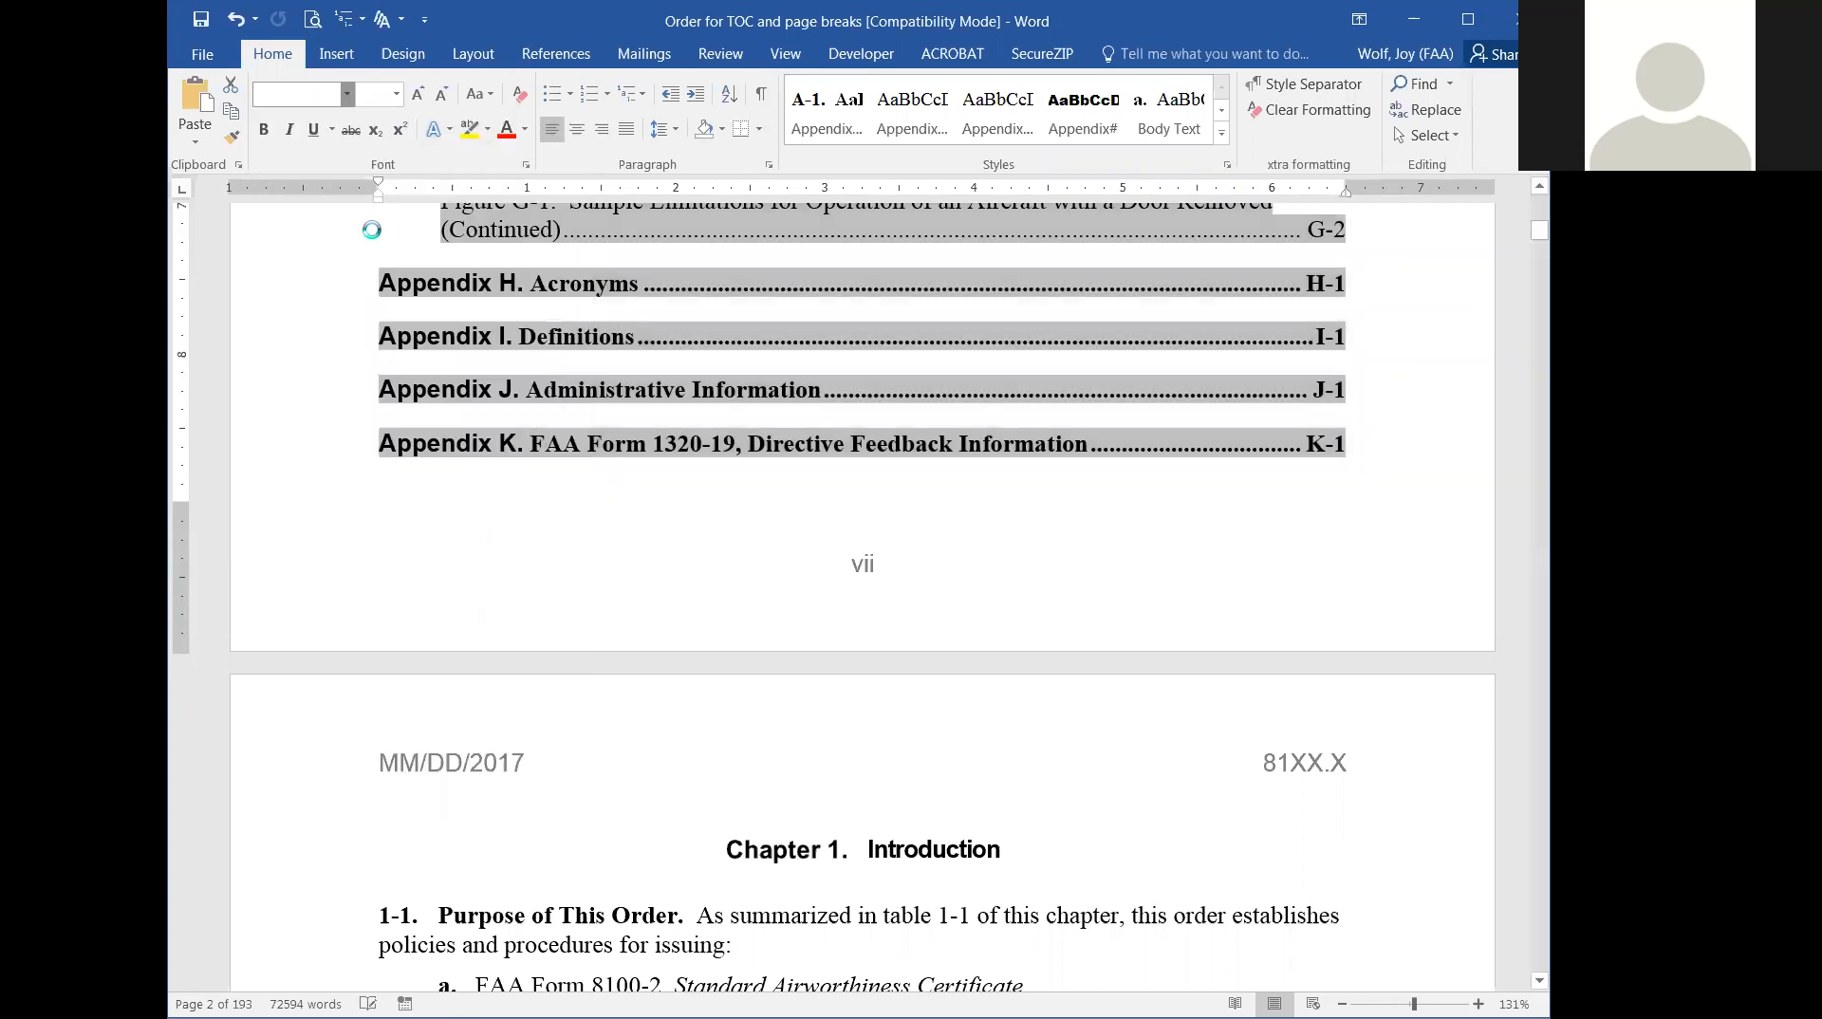
{"action": "left_click", "coordinate": [398, 95]}
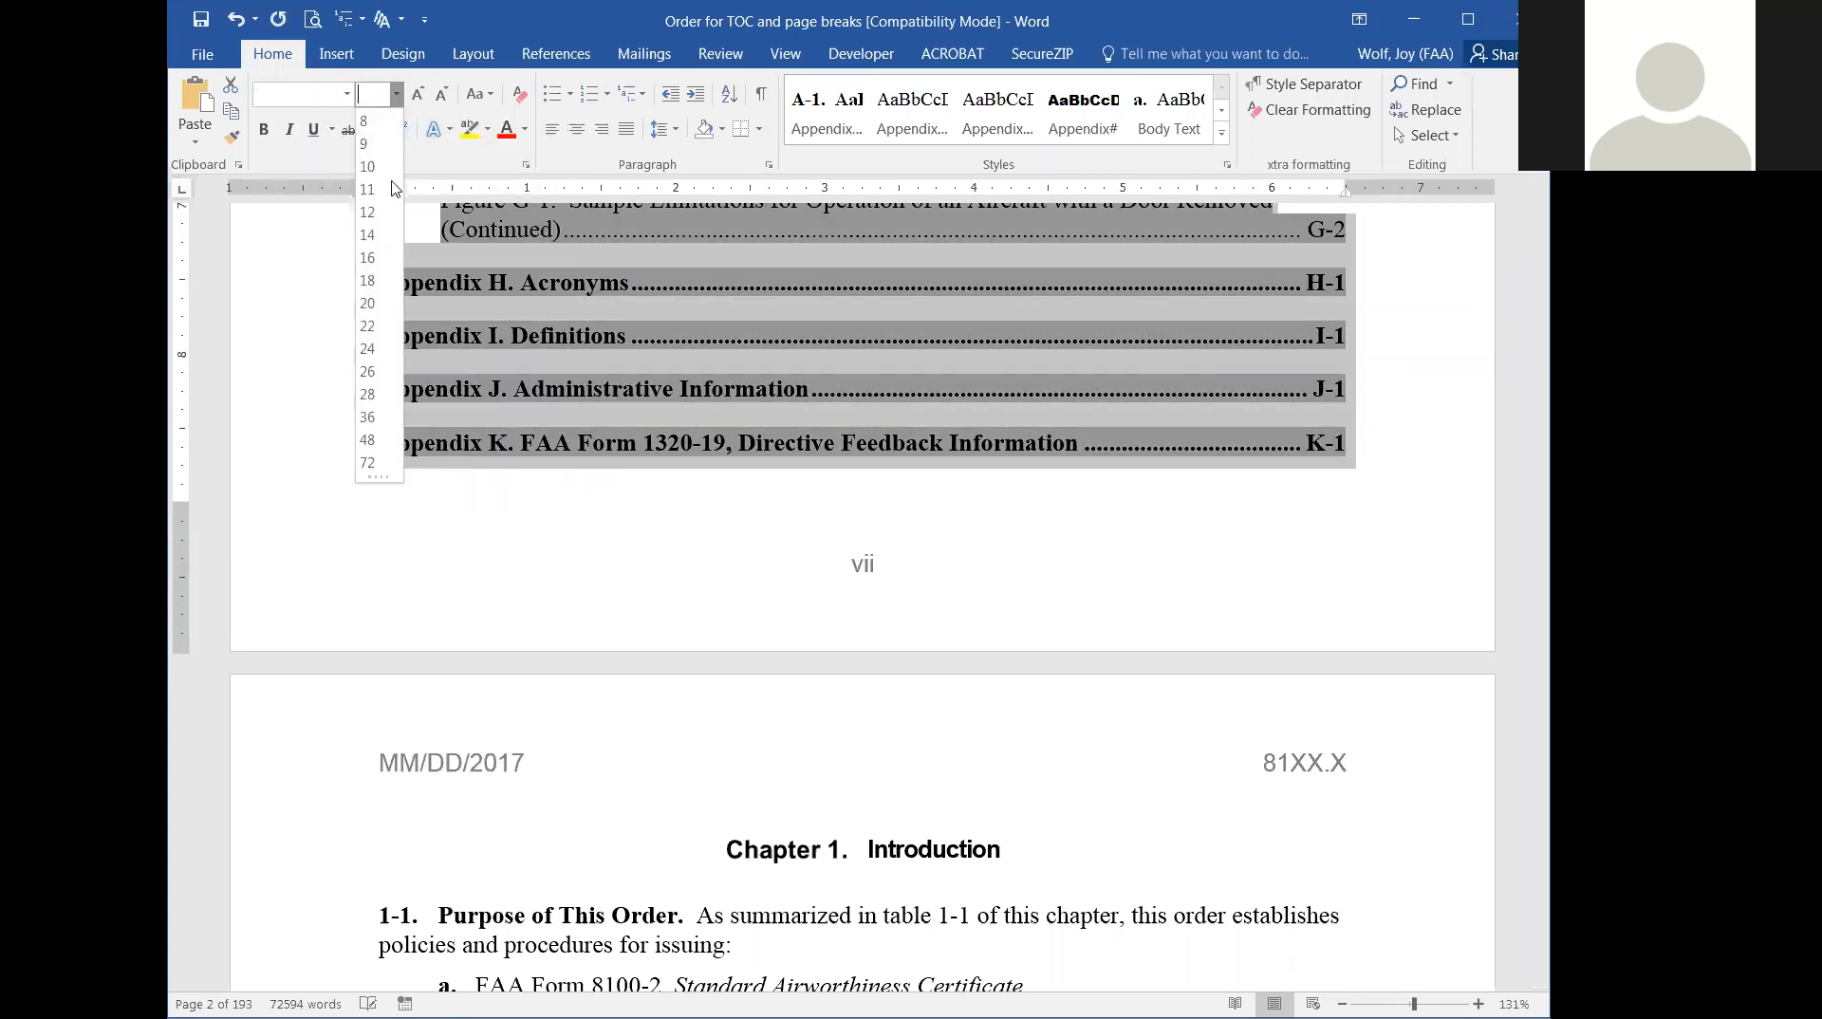
{"action": "left_click", "coordinate": [368, 213]}
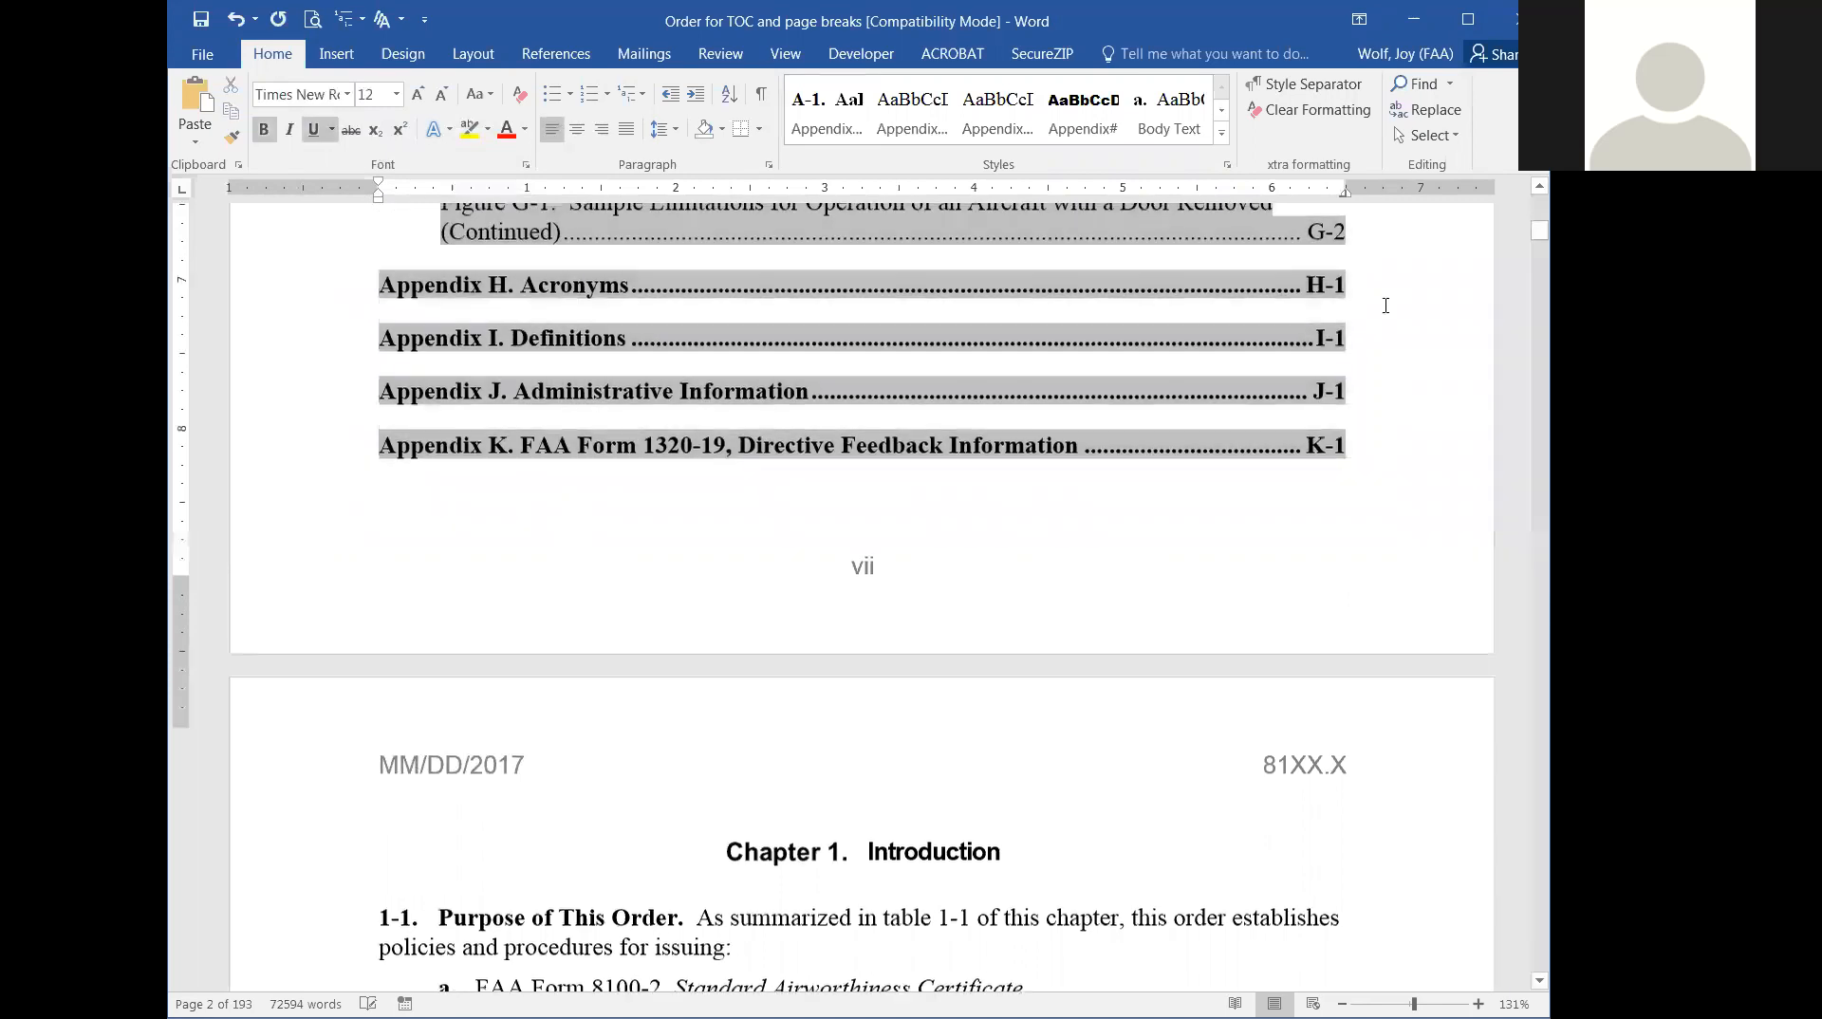
Check the font of the table of contents entries from the appendices back to Chapter 4.
{"action": "scroll", "coordinate": [1386, 308], "scroll_direction": "up", "scroll_amount": 5}
{"action": "scroll", "coordinate": [1386, 305], "scroll_direction": "up", "scroll_amount": 13}
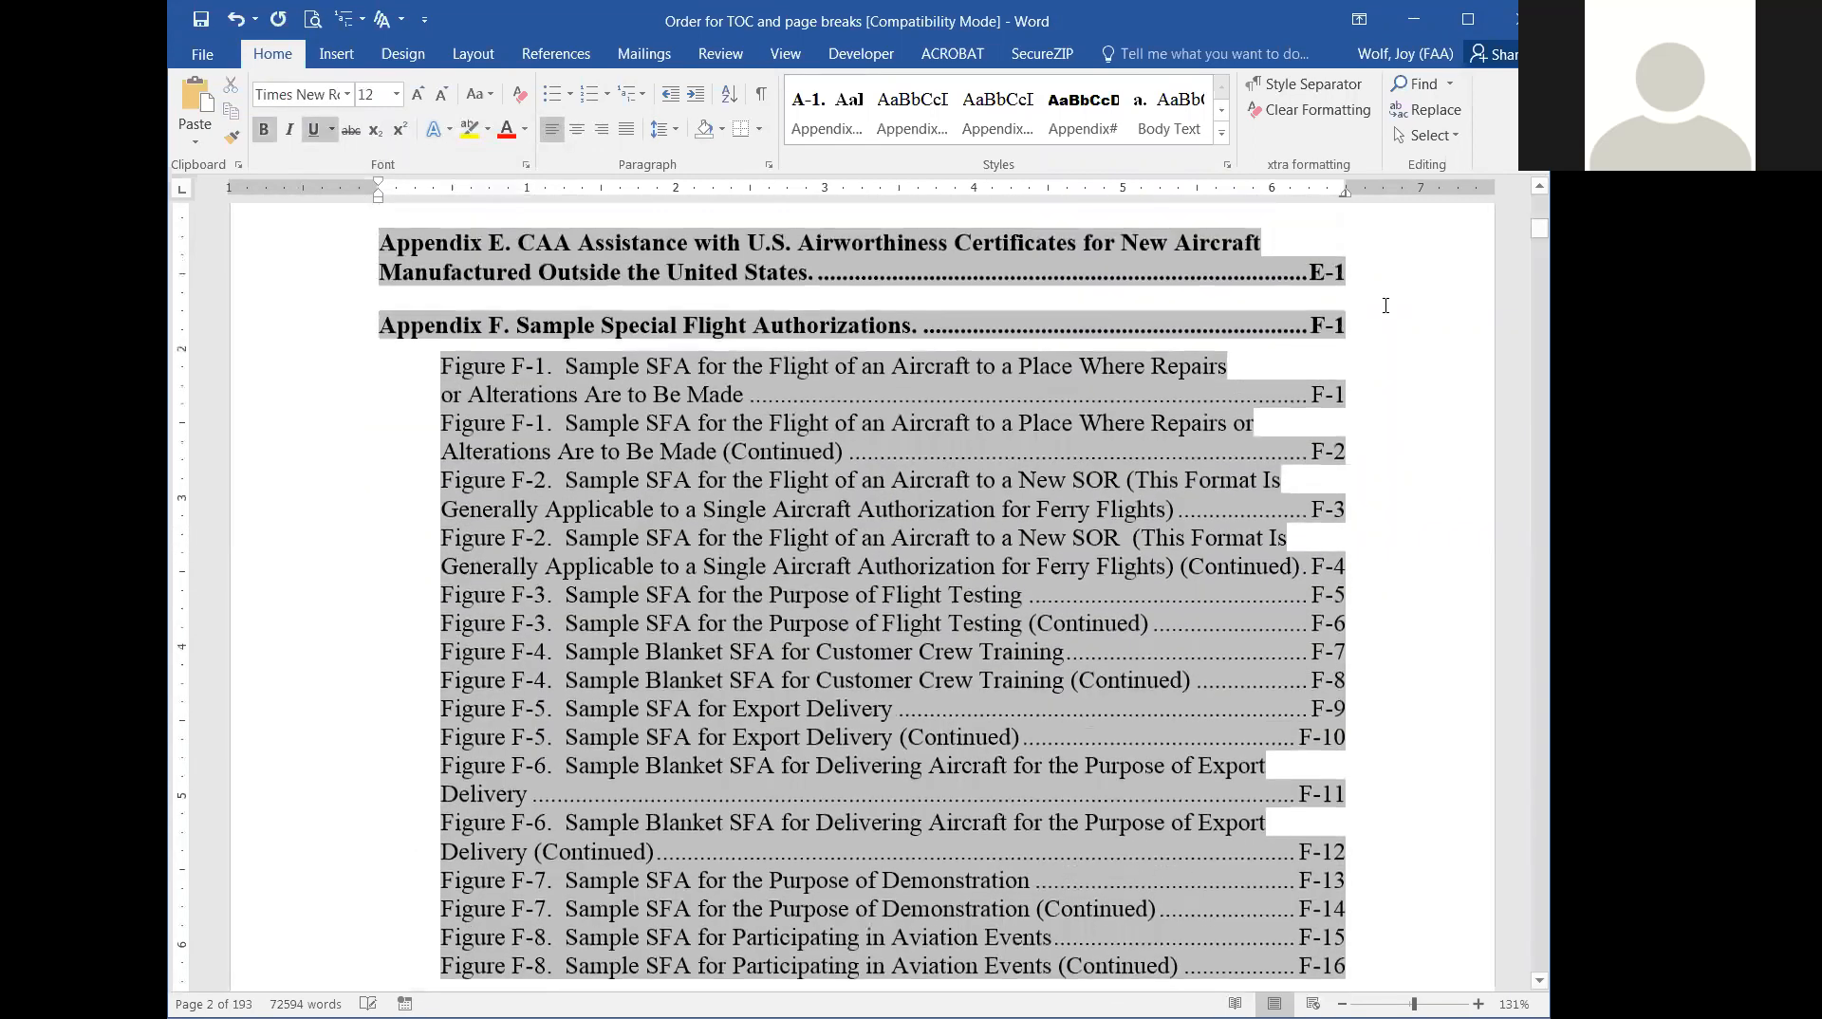
{"action": "scroll", "coordinate": [1386, 306], "scroll_direction": "up", "scroll_amount": 15}
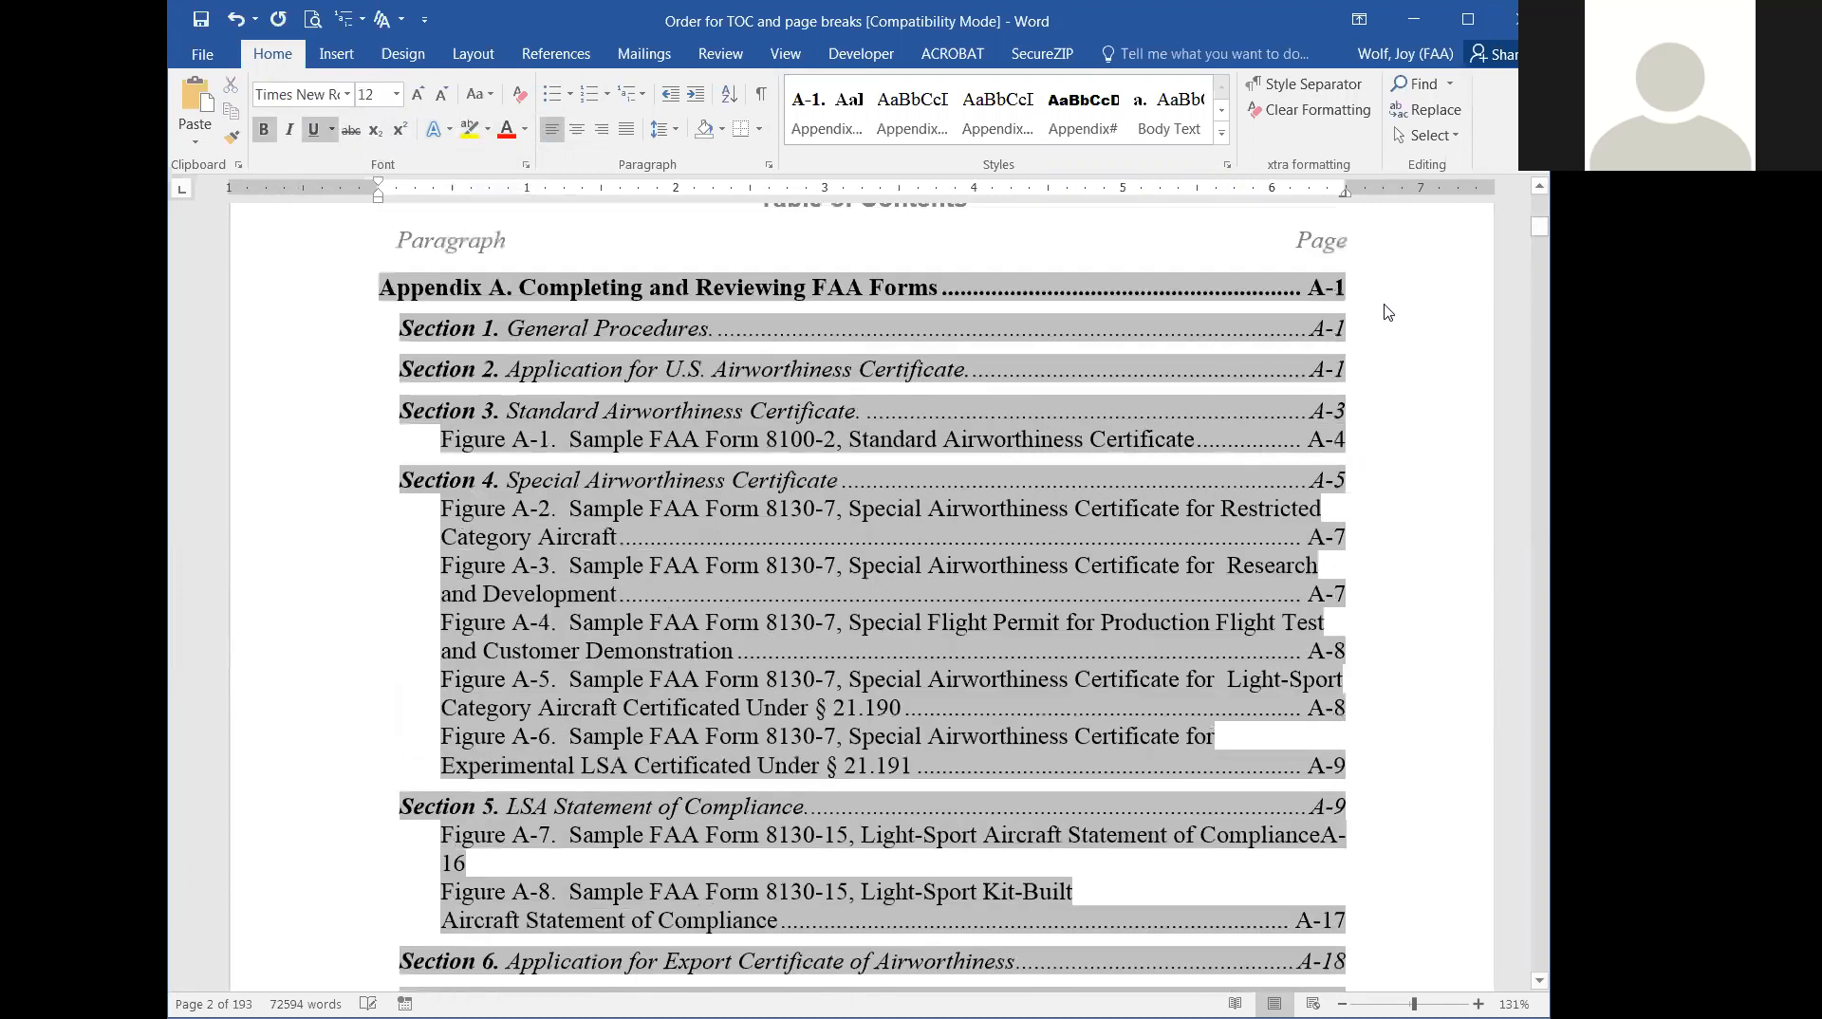
{"action": "scroll", "coordinate": [1386, 306], "scroll_direction": "up", "scroll_amount": 15}
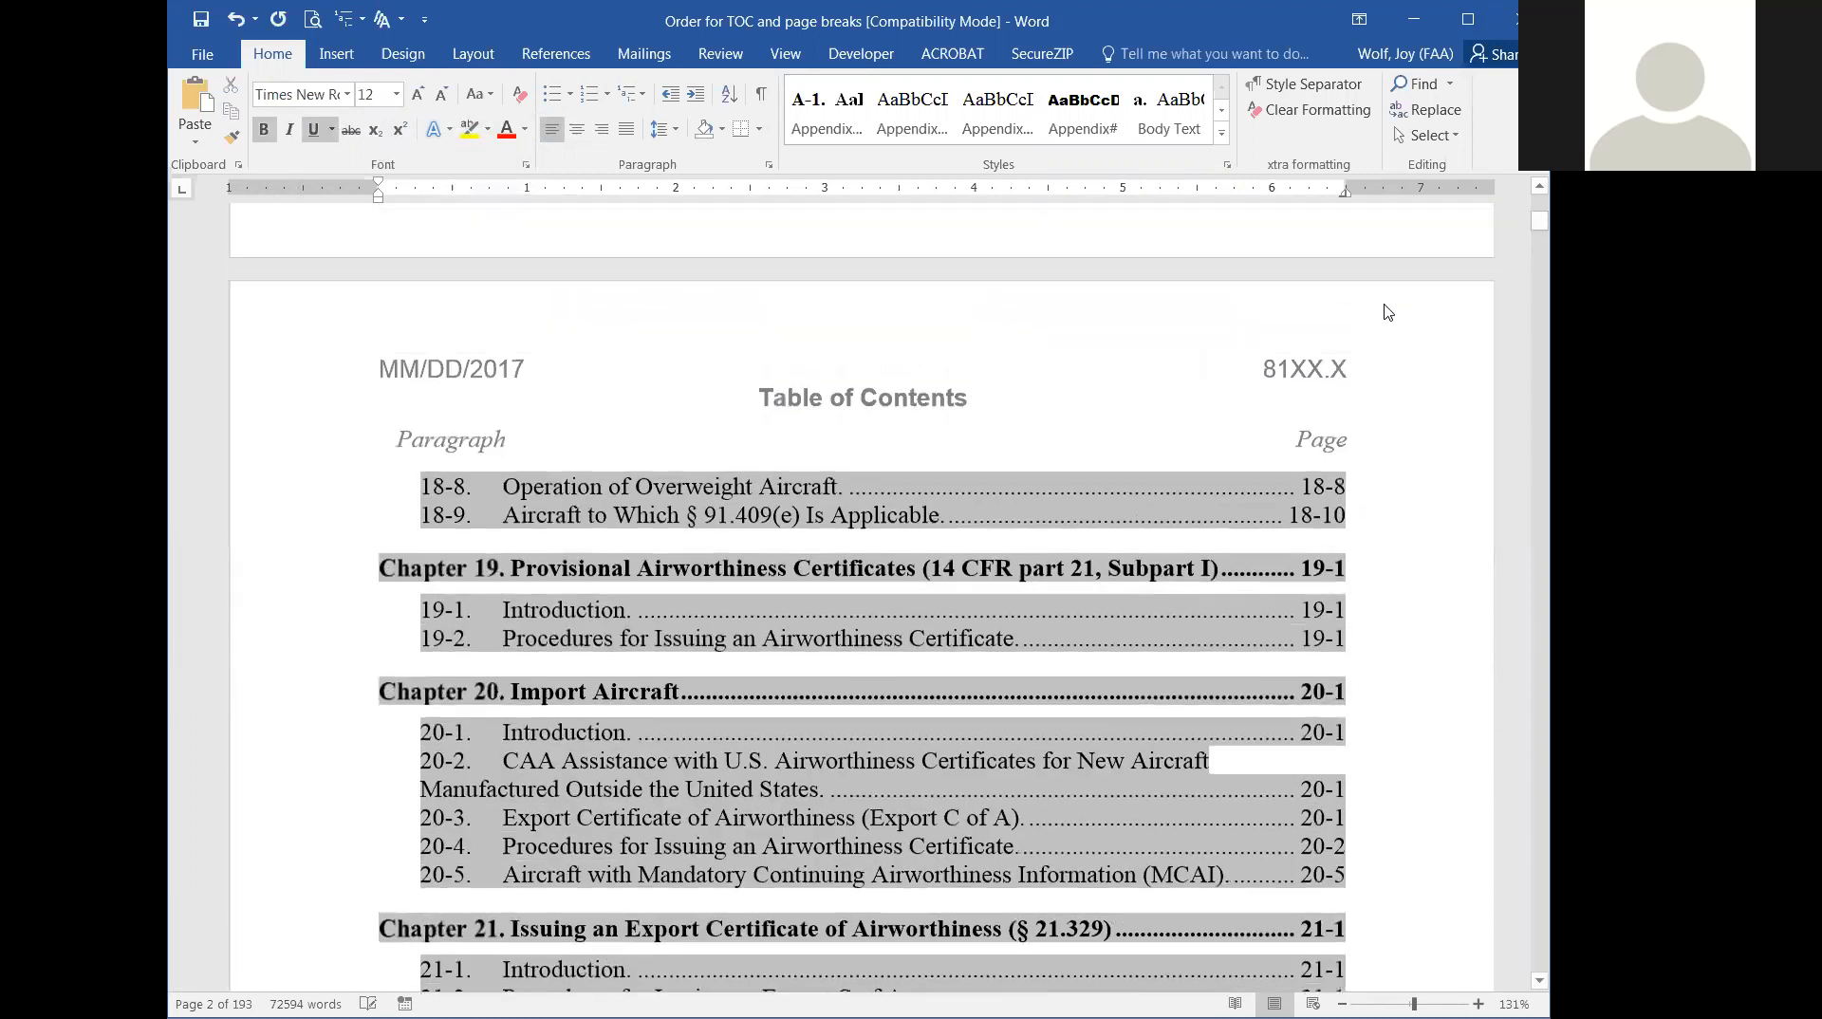
{"action": "scroll", "coordinate": [1386, 305], "scroll_direction": "up", "scroll_amount": 15}
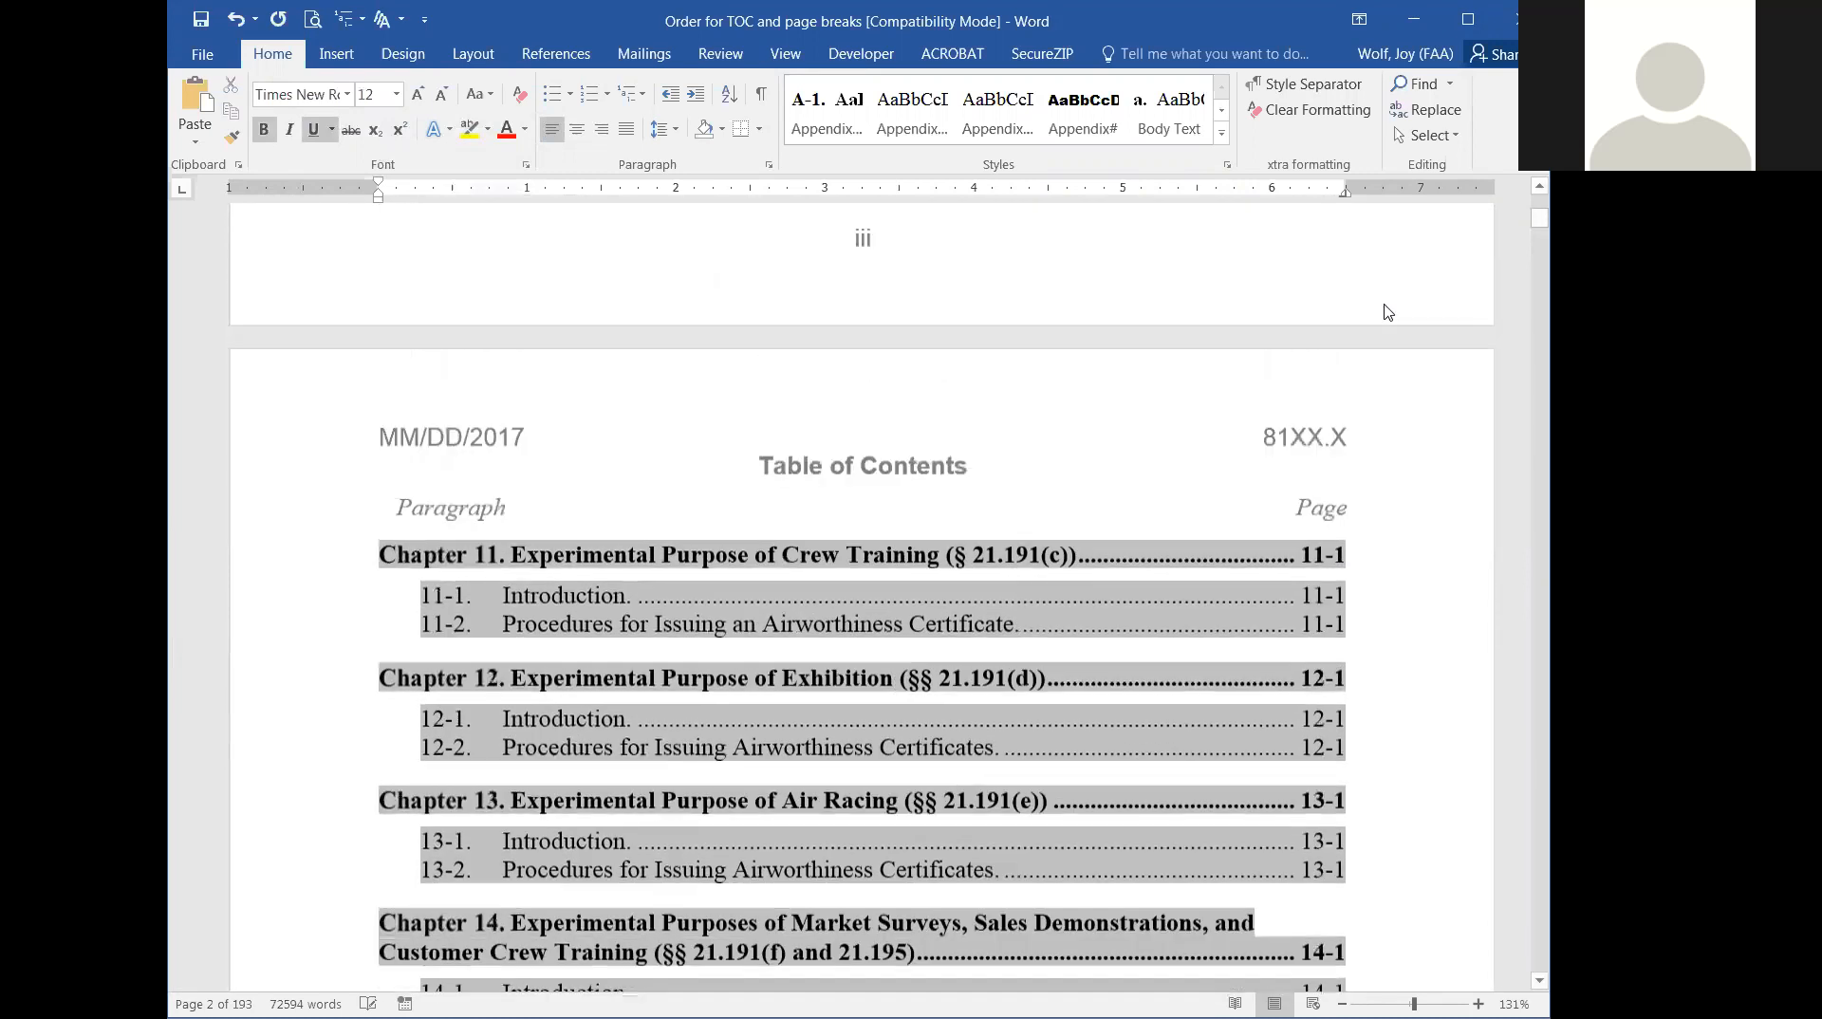
{"action": "scroll", "coordinate": [1385, 305], "scroll_direction": "up", "scroll_amount": 3}
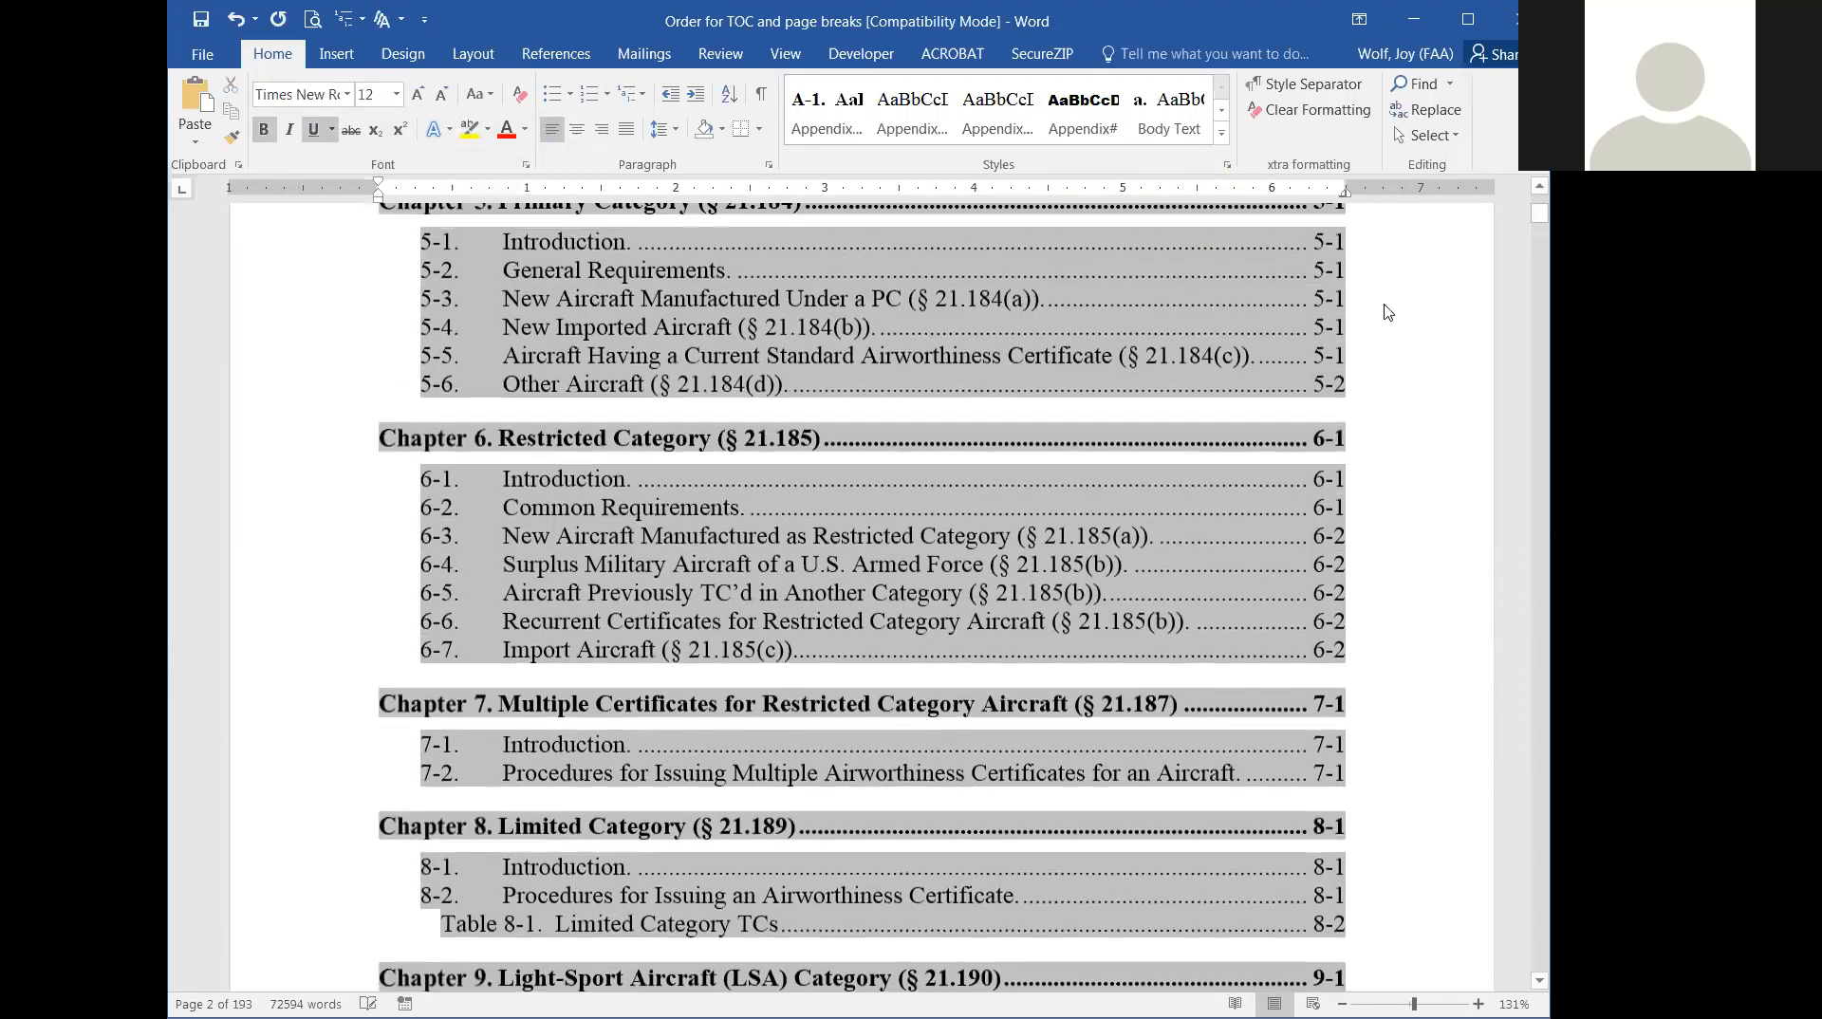
{"action": "scroll", "coordinate": [1385, 312], "scroll_direction": "up", "scroll_amount": 10}
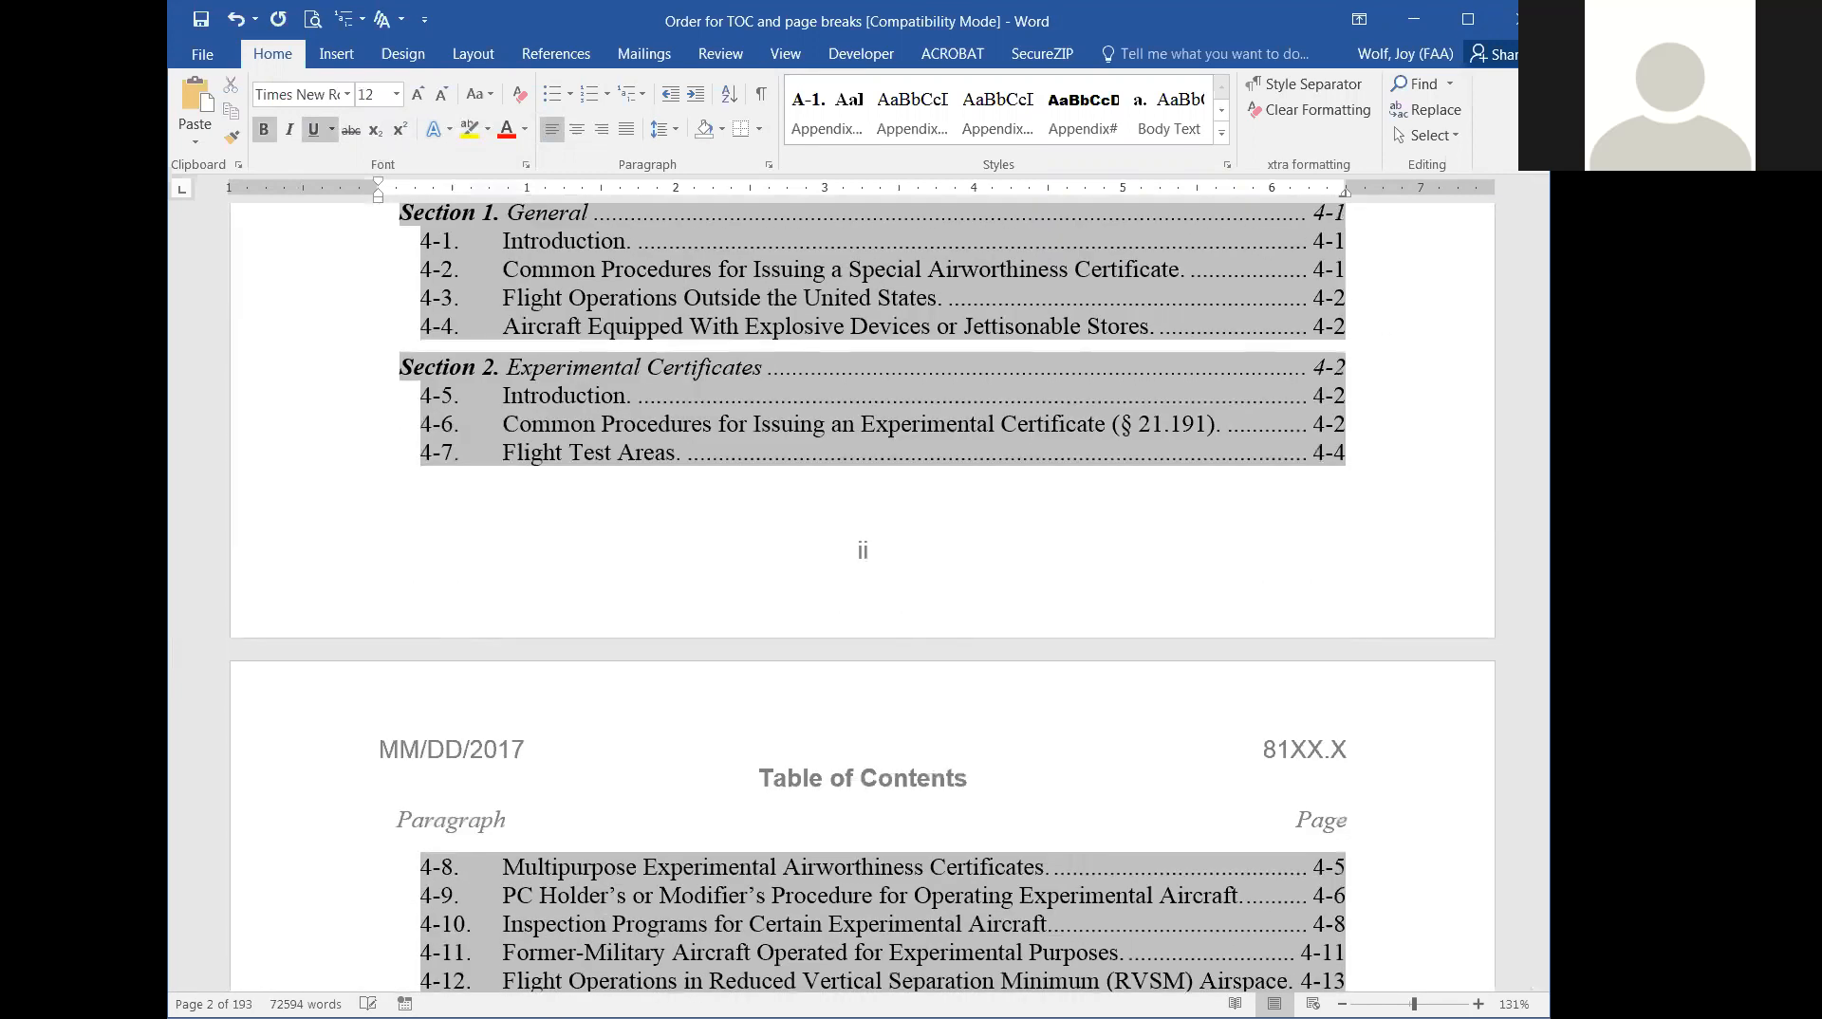